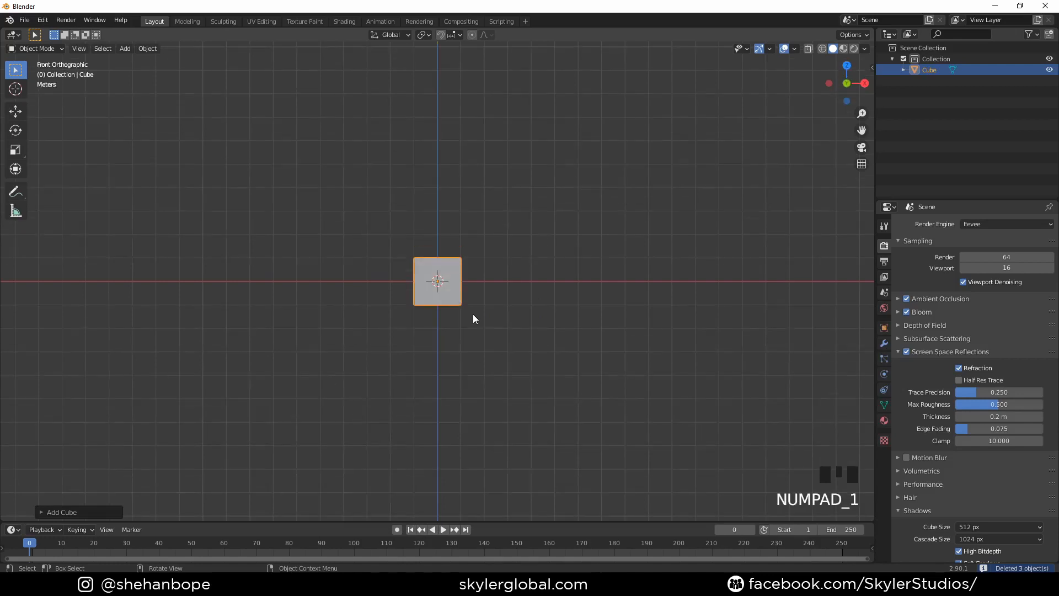
- Move the cube's mesh up 1 m along Z in Edit Mode so its base sits on the object origin
scroll(438, 337, up, 6)
key(Tab)
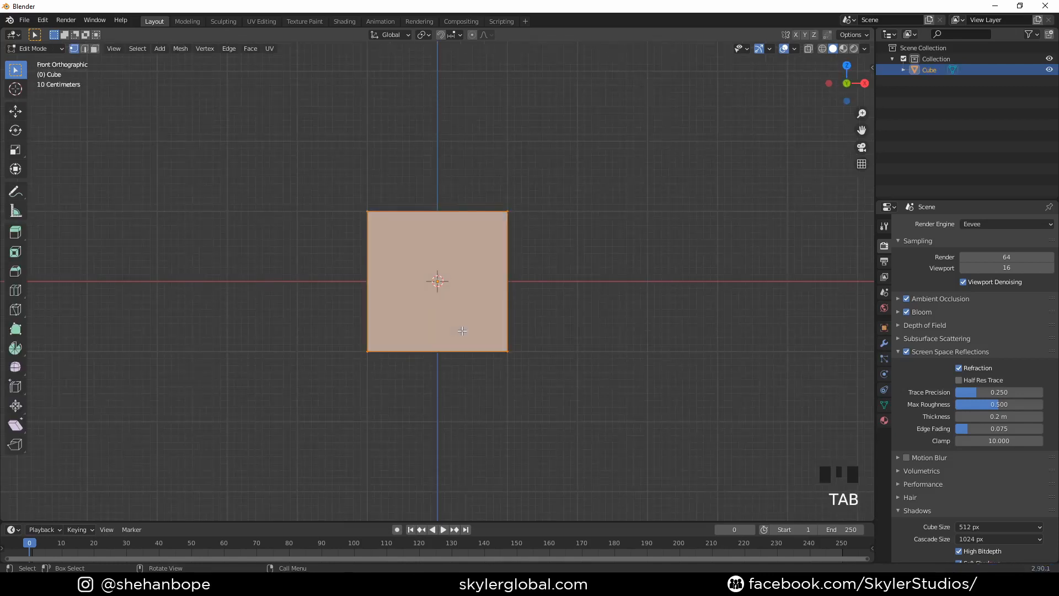
key(g)
key(z)
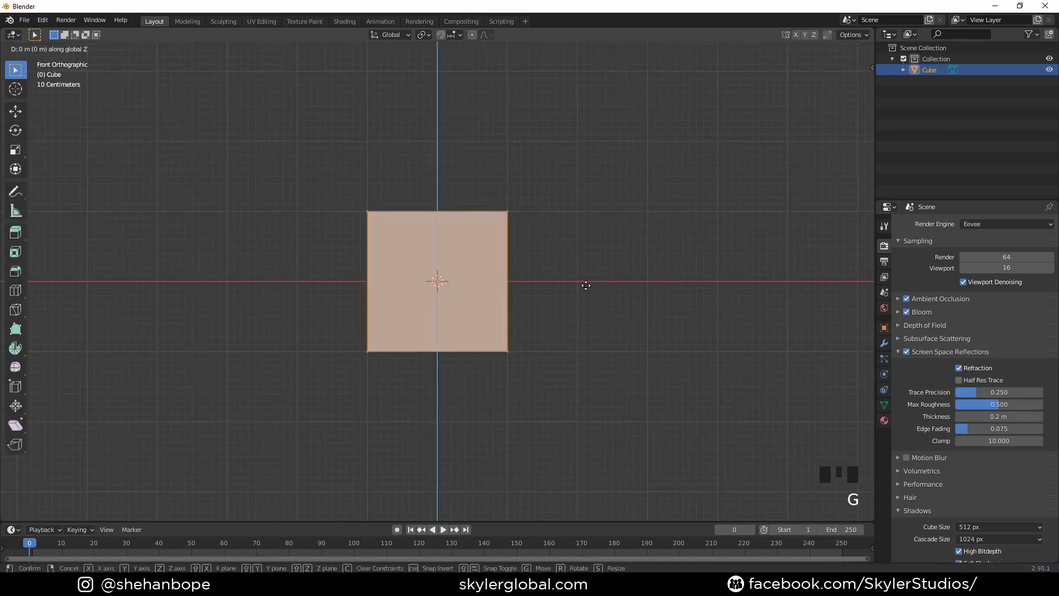
click(589, 213)
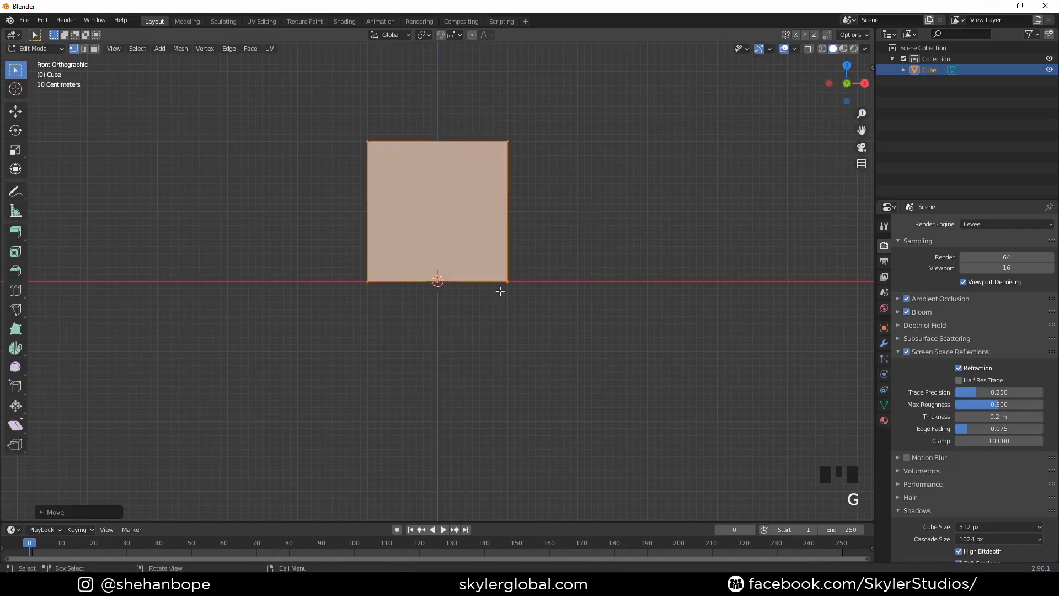
scroll(473, 310, up, 4)
scroll(470, 312, down, 2)
middle_drag(470, 312, 471, 343)
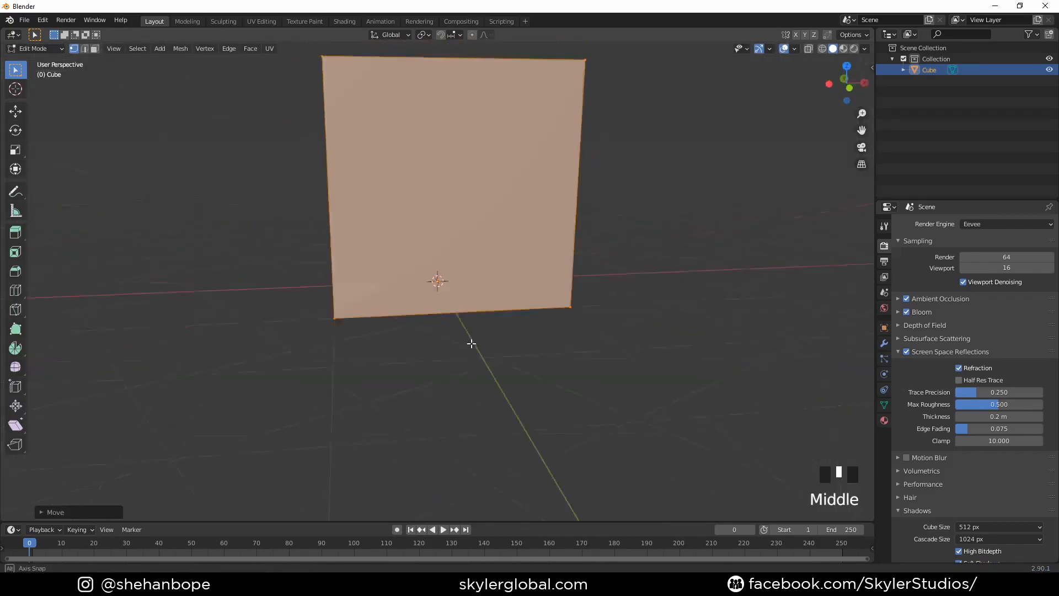
key(Tab)
- Scale the cube object along Z only, stretching it into a tall block standing on the ground
key(KP_1)
scroll(456, 343, down, 6)
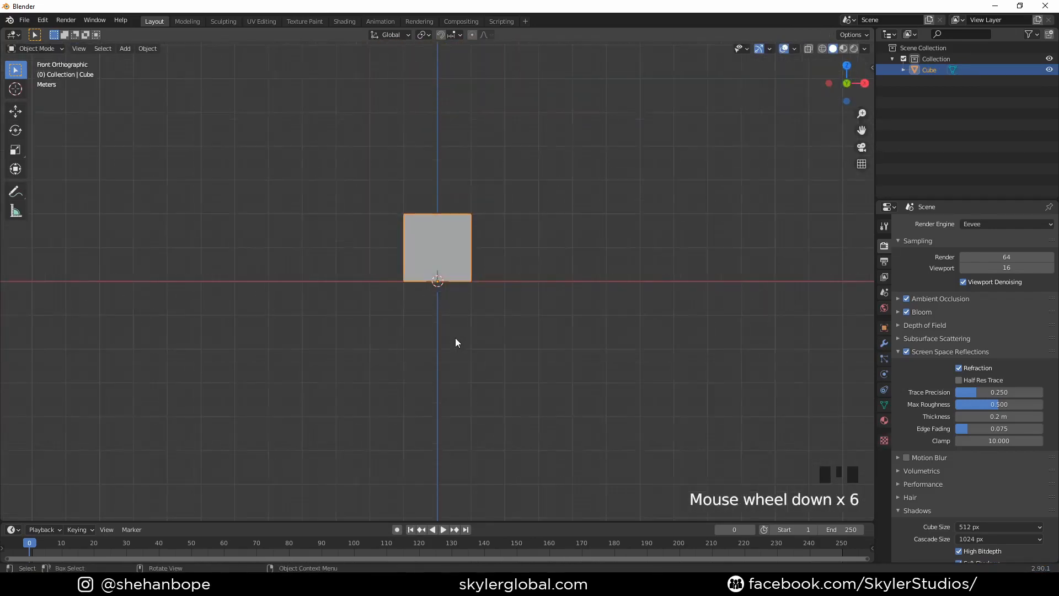
key(s)
right_click(501, 357)
key(s)
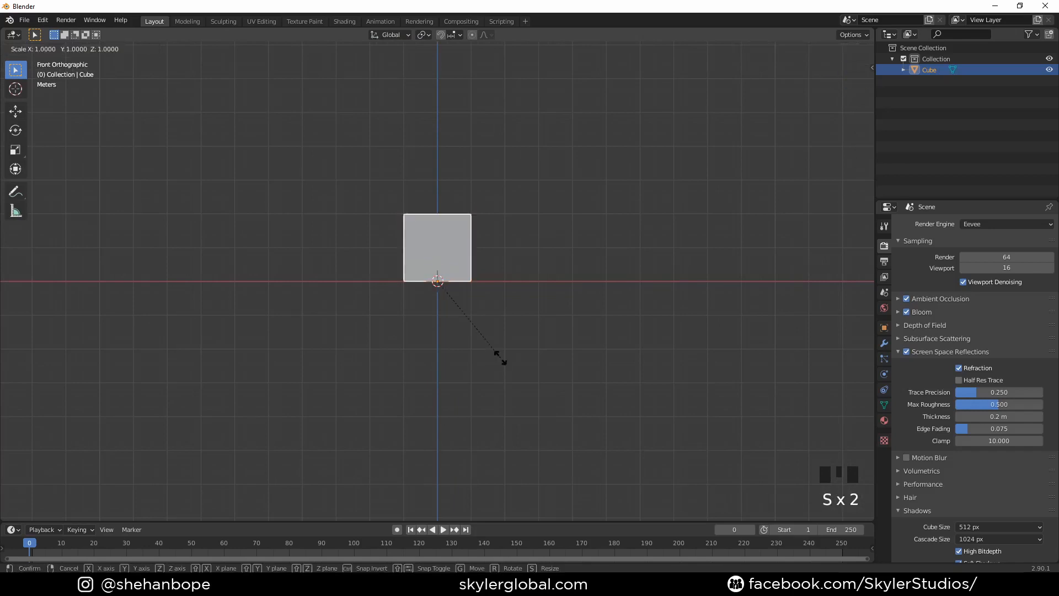
key(z)
click(11, 402)
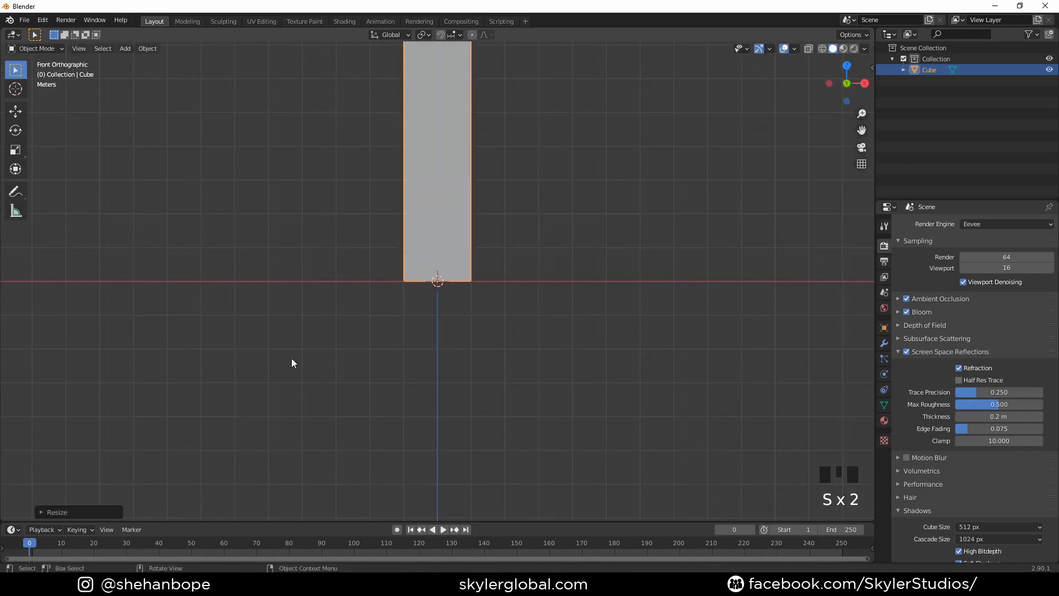
- Scale the block along Z again by about 1.2 to make a taller tower
scroll(331, 364, down, 3)
shift+middle_drag(479, 386, 446, 444)
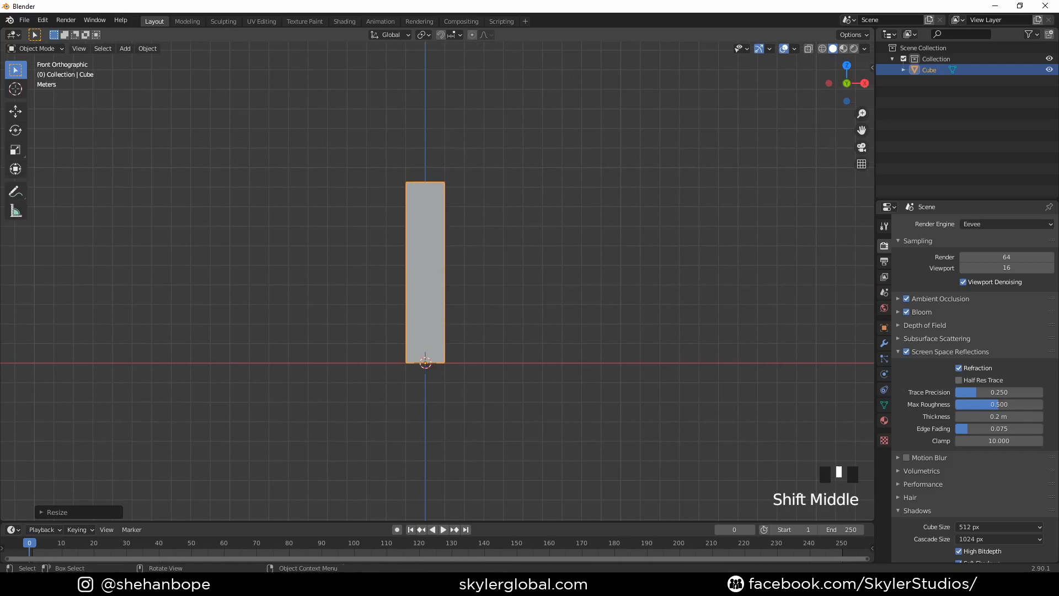
key(s)
key(z)
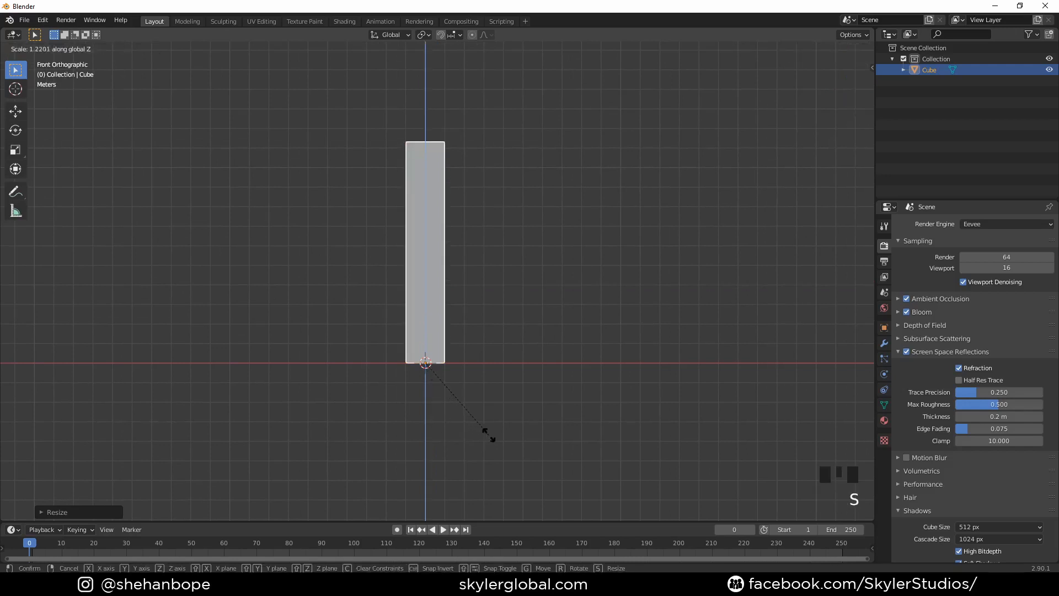
click(492, 435)
scroll(504, 414, up, 1)
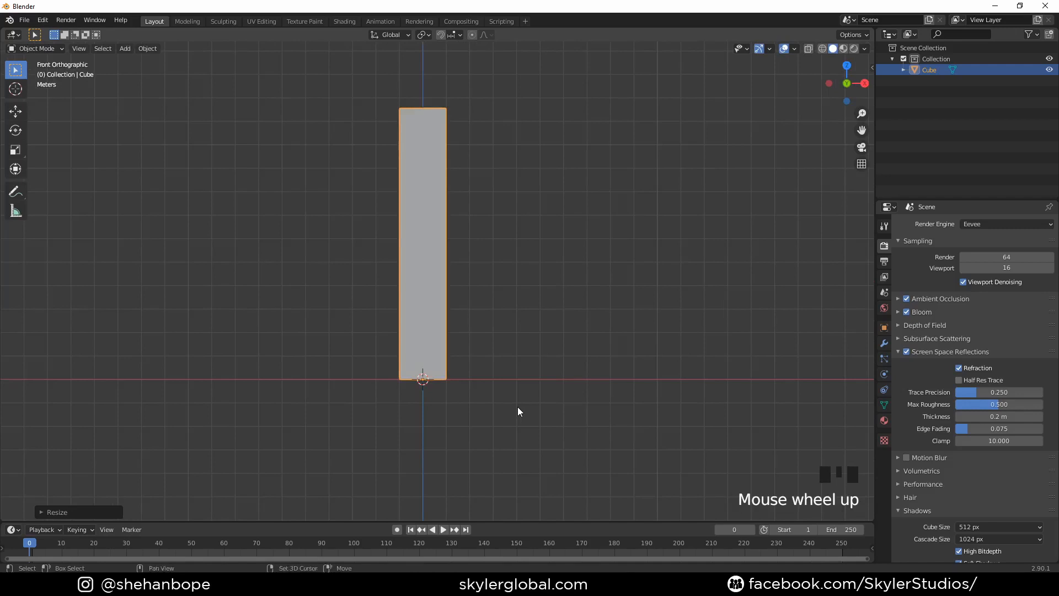
- Duplicate the tower and move the copy along X to its negative side, leaving a gap between them
key(shift+d)
right_click(587, 381)
key(g)
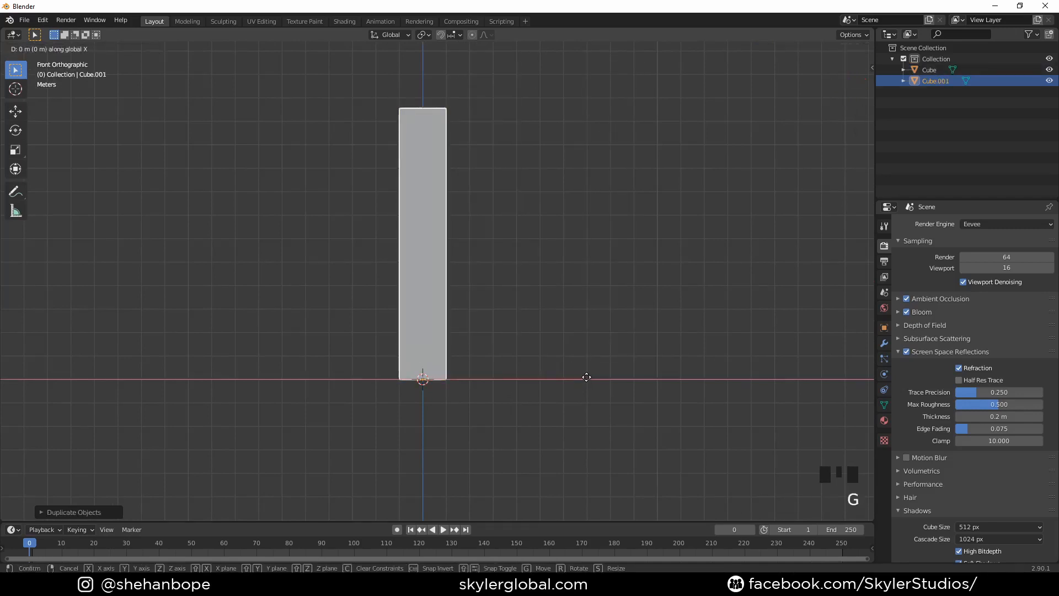
click(504, 383)
- Scale the duplicated tower along Z to about 0.92 of its height
shift+middle_drag(415, 224, 435, 296)
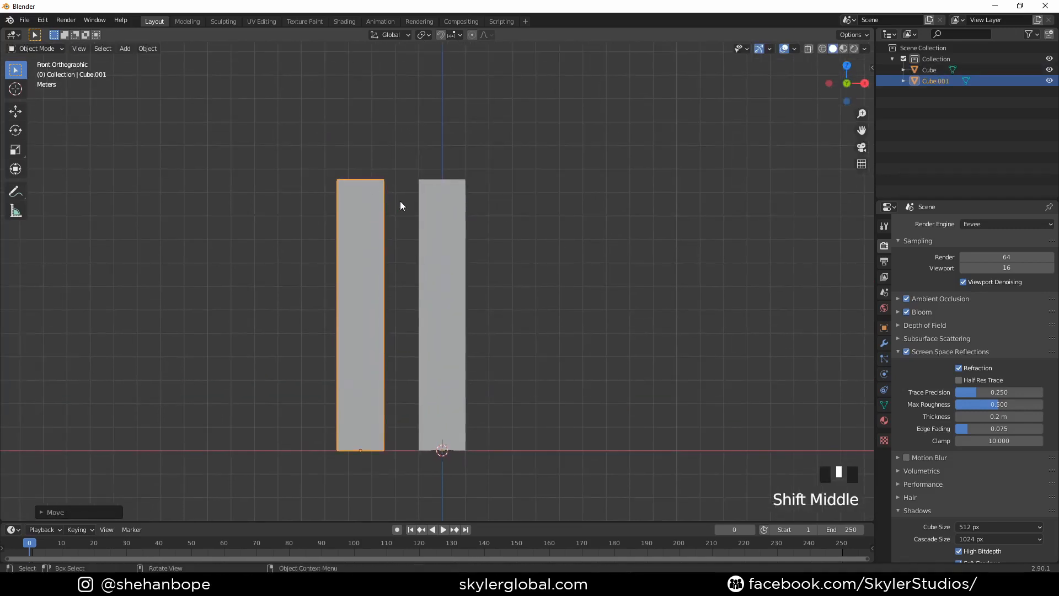
key(s)
key(z)
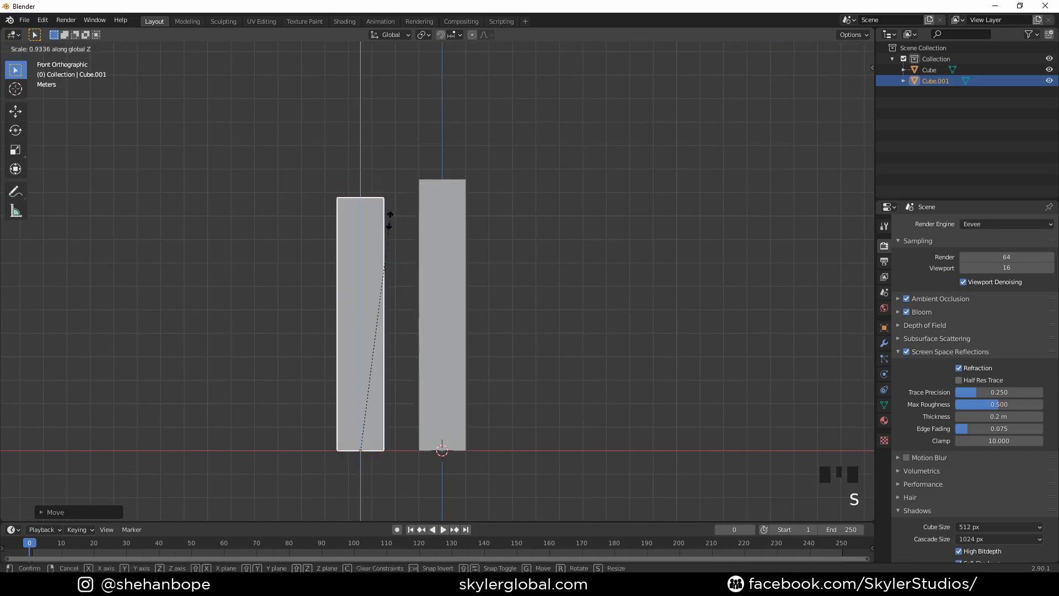
click(388, 223)
- Extrude the duplicate tower's top face in place and scale it slightly inward to leave a narrow rim
key(Tab)
mouse_move(388, 220)
middle_down()
mouse_move(378, 182)
mouse_move(400, 223)
middle_up()
key(3)
click(375, 216)
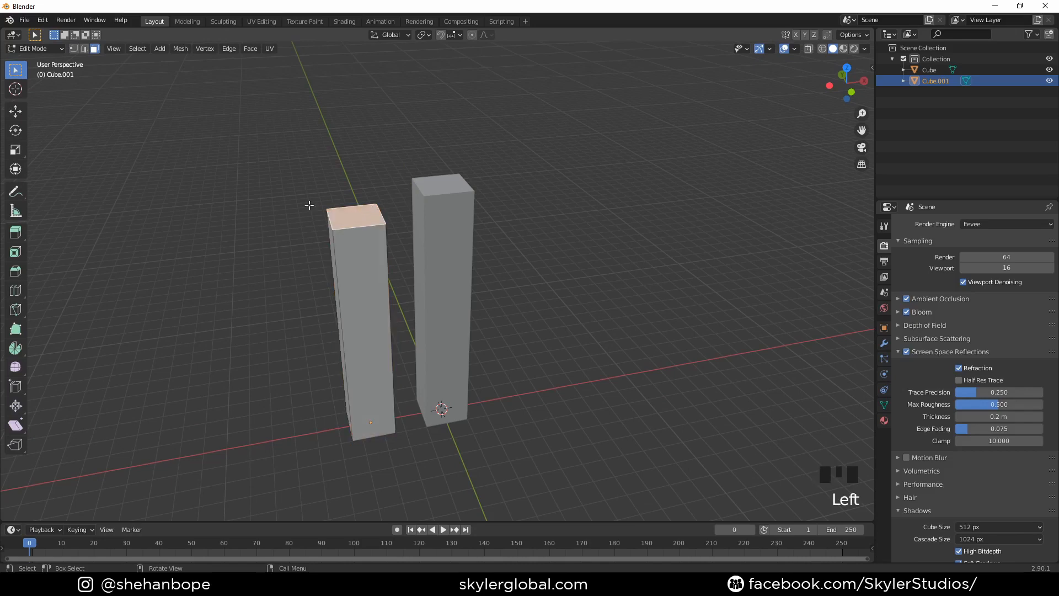
key(KP_1)
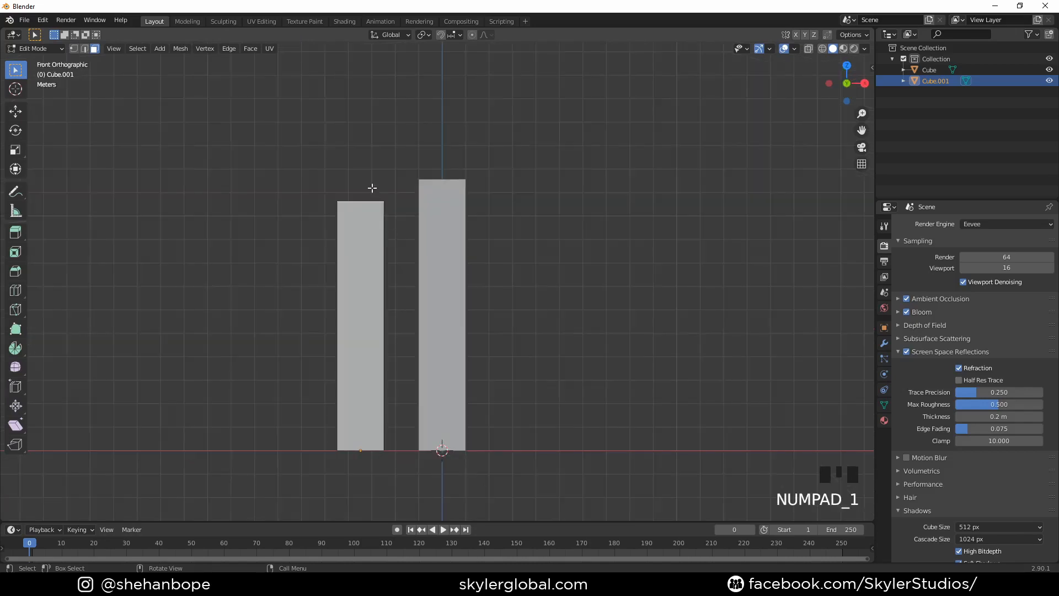
shift+middle_drag(373, 188, 386, 216)
key(e)
right_click(445, 285)
key(s)
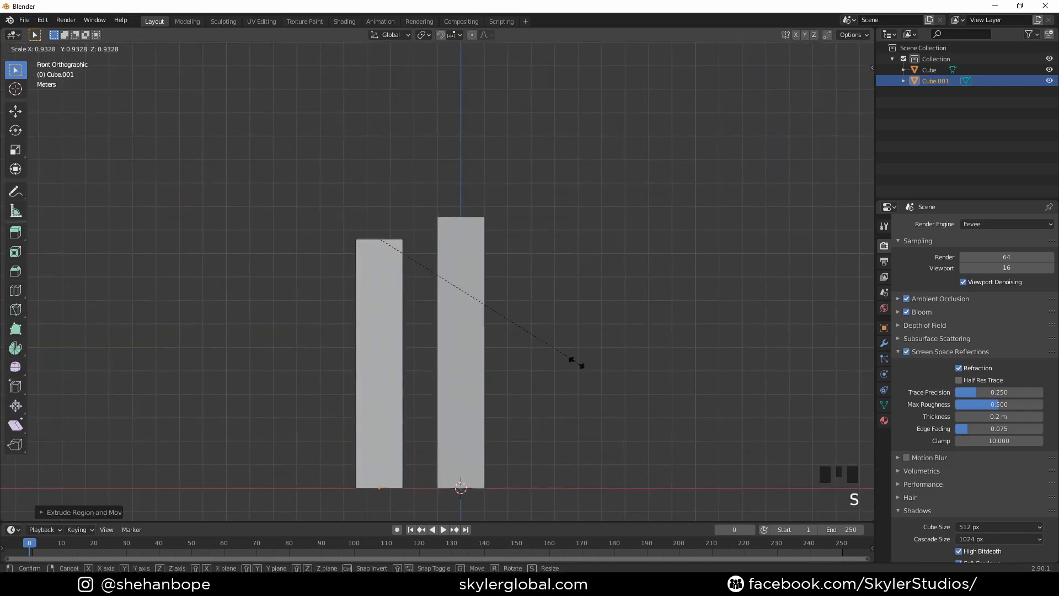
click(555, 359)
- Raise the inner top face a little along Z to form a low first roof tier
middle_drag(554, 359, 491, 352)
scroll(406, 282, up, 2)
scroll(360, 282, up, 2)
key(g)
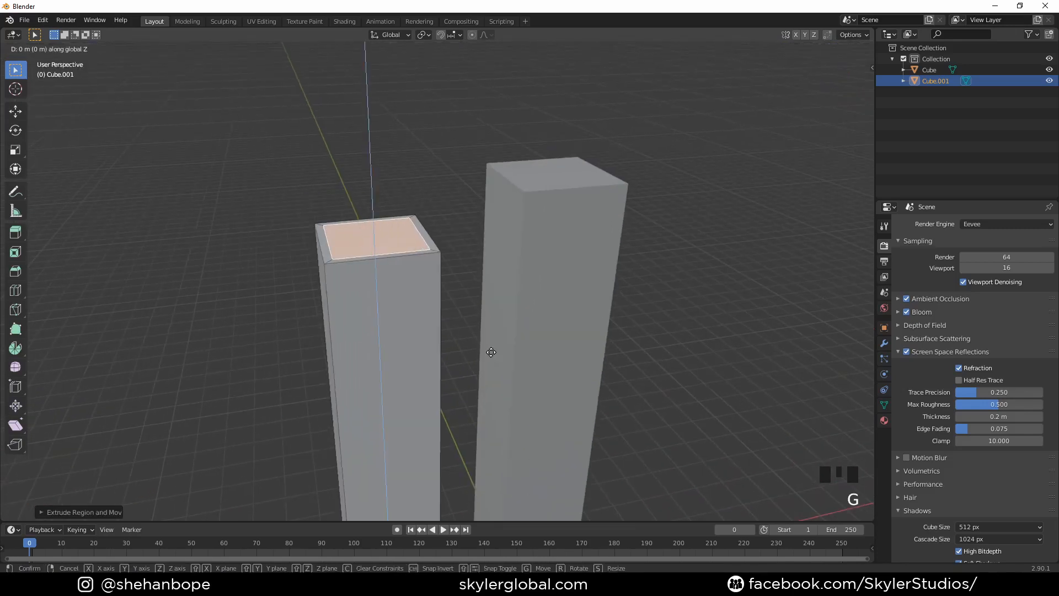
click(488, 339)
- Extrude the first tier's top face, scale it slightly inward and raise it along Z into a taller second tier
middle_drag(490, 349, 485, 332)
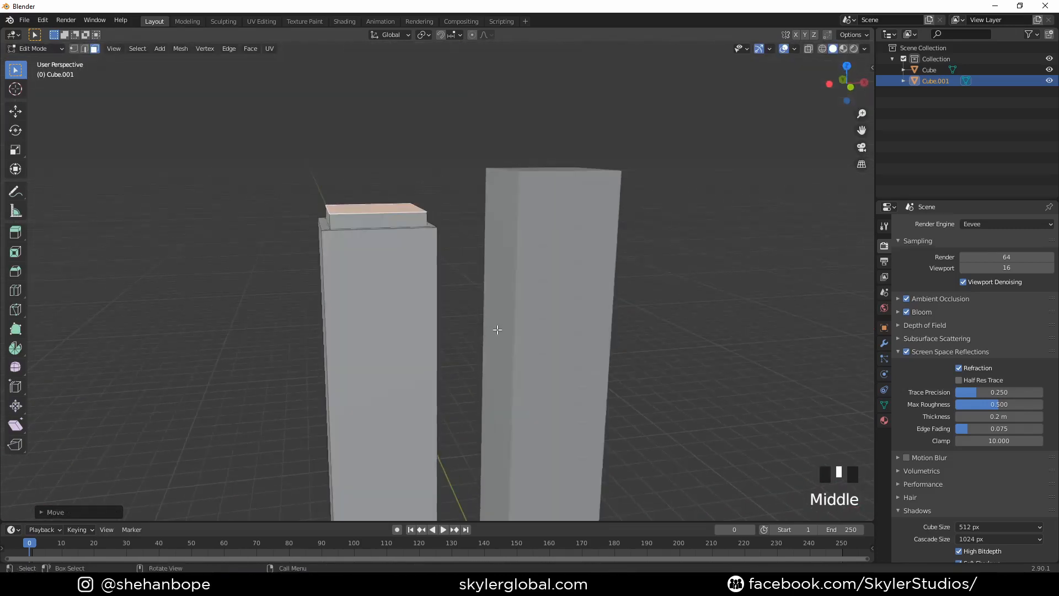
key(e)
click(498, 330)
key(s)
click(593, 375)
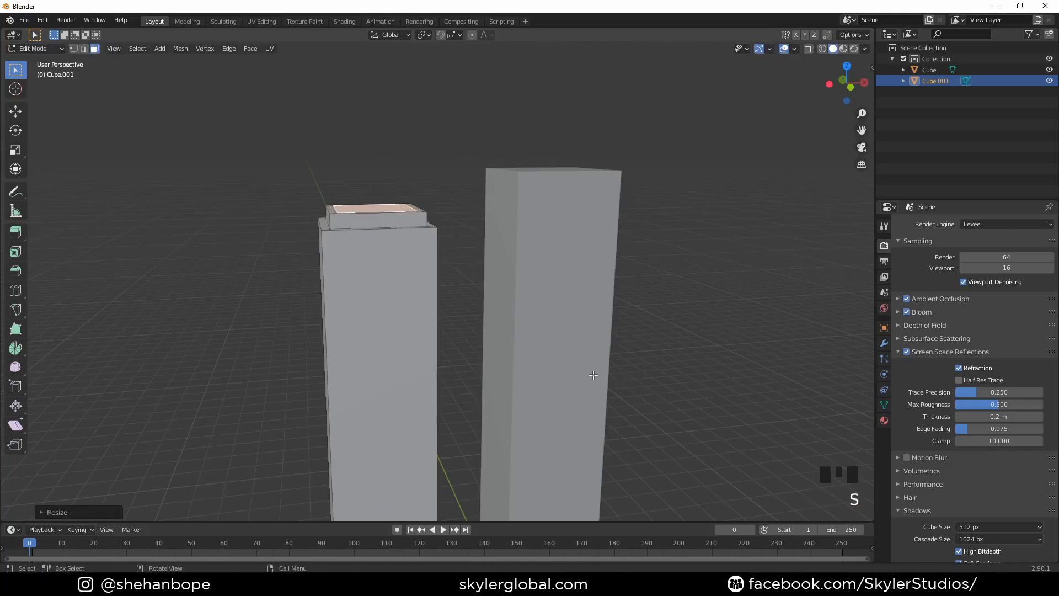
key(g)
click(591, 331)
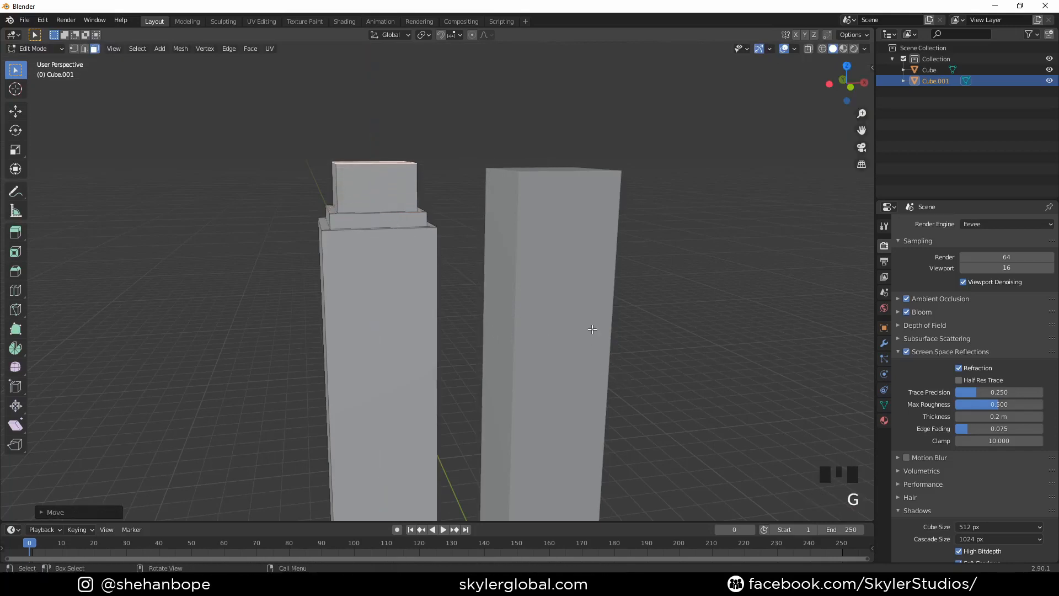
- Extrude the second tier's top face, scale it inward and raise it about 0.2 m along Z as a thin third tier
scroll(567, 328, down, 2)
key(e)
right_click(568, 330)
key(s)
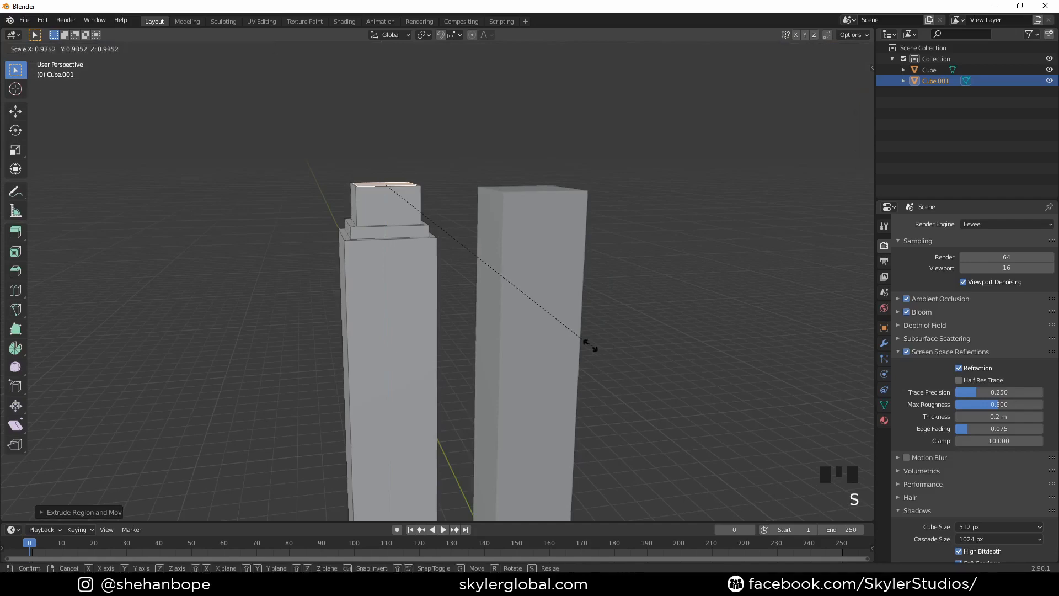
click(567, 341)
key(z)
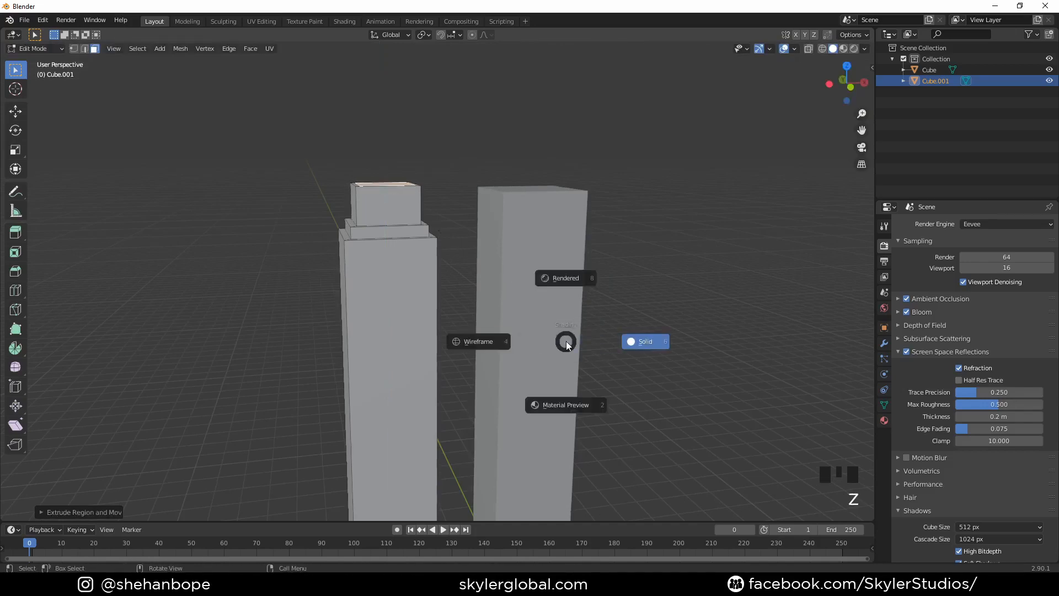
key(g)
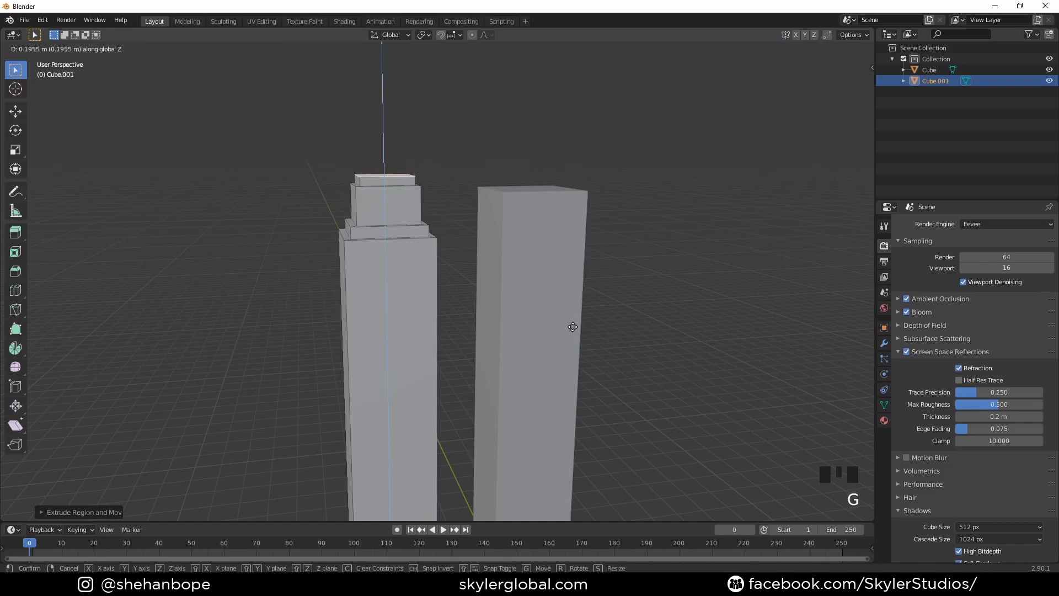
click(573, 327)
- Shrink the face on top of the third tier to a small central square as the spire's base
middle_drag(573, 328, 574, 395)
key(s)
click(552, 331)
key(s)
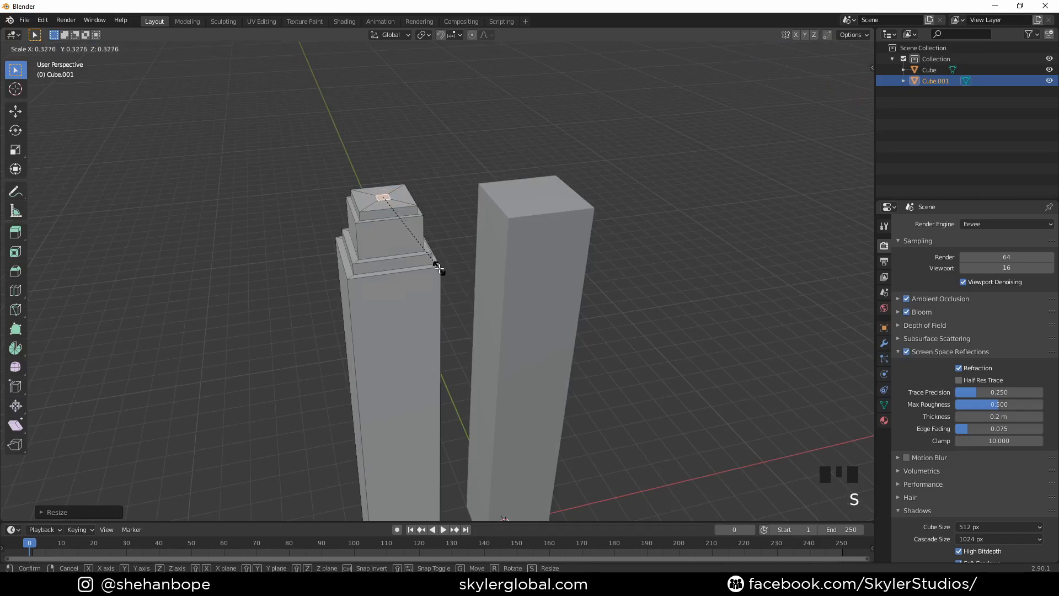
click(466, 282)
- Extrude the small square about 1.4 m up along Z, taper its top into a pointed spire and leave Edit Mode
key(e)
key(g)
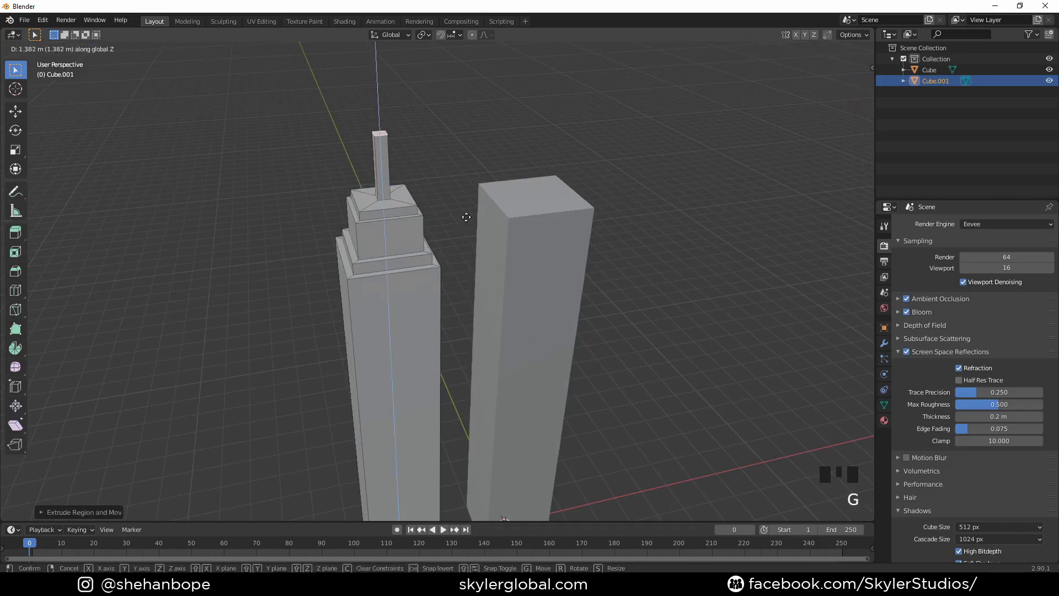
click(466, 217)
key(s)
click(452, 203)
scroll(452, 203, down, 4)
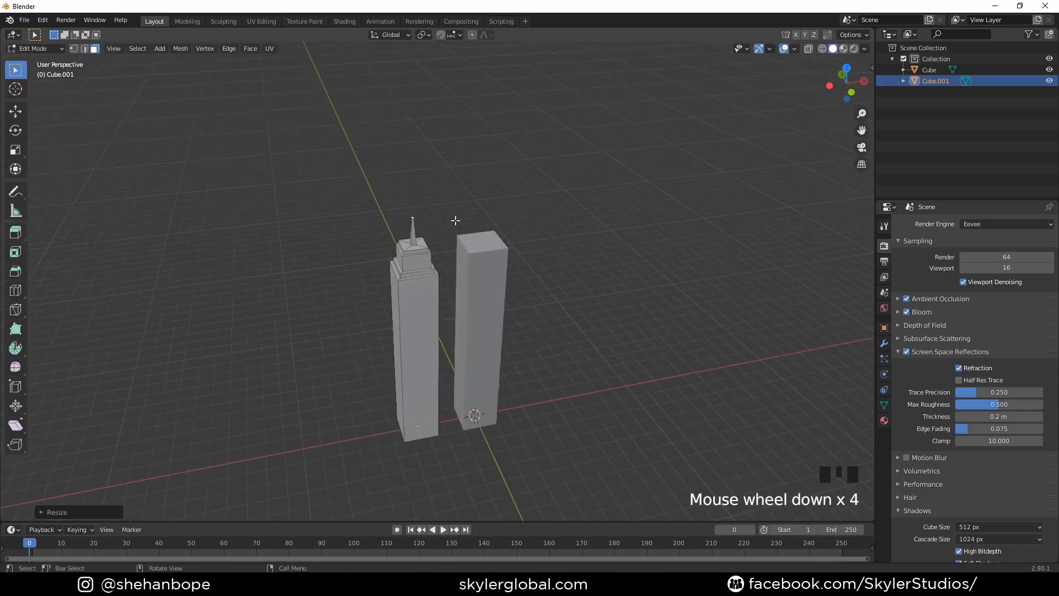
middle_drag(453, 203, 455, 289)
key(KP_1)
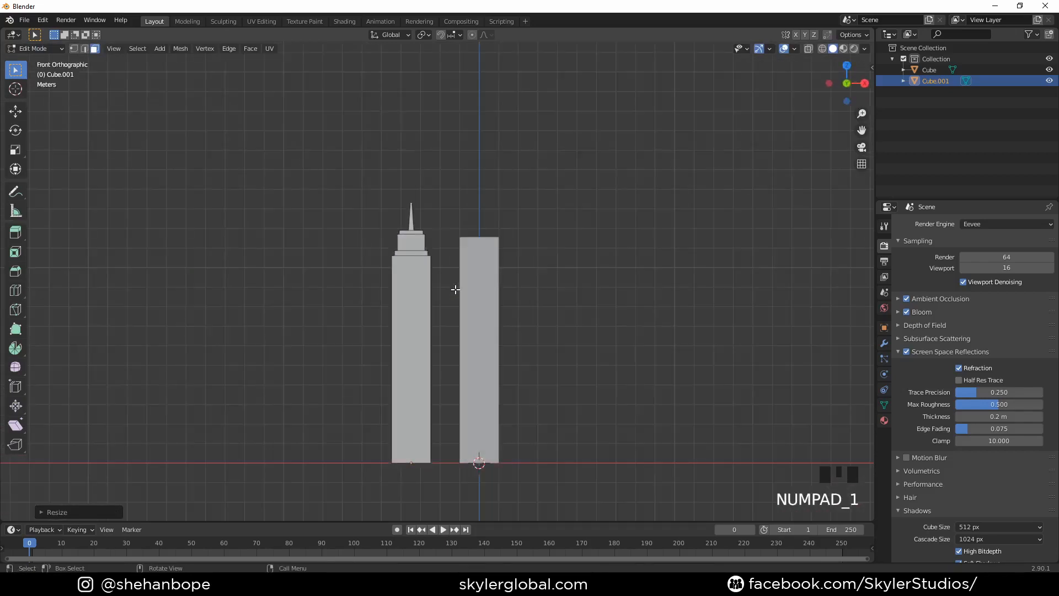
key(Tab)
- Duplicate the plain tower at the origin and place the copy along X on its positive side
scroll(476, 281, down, 2)
click(475, 325)
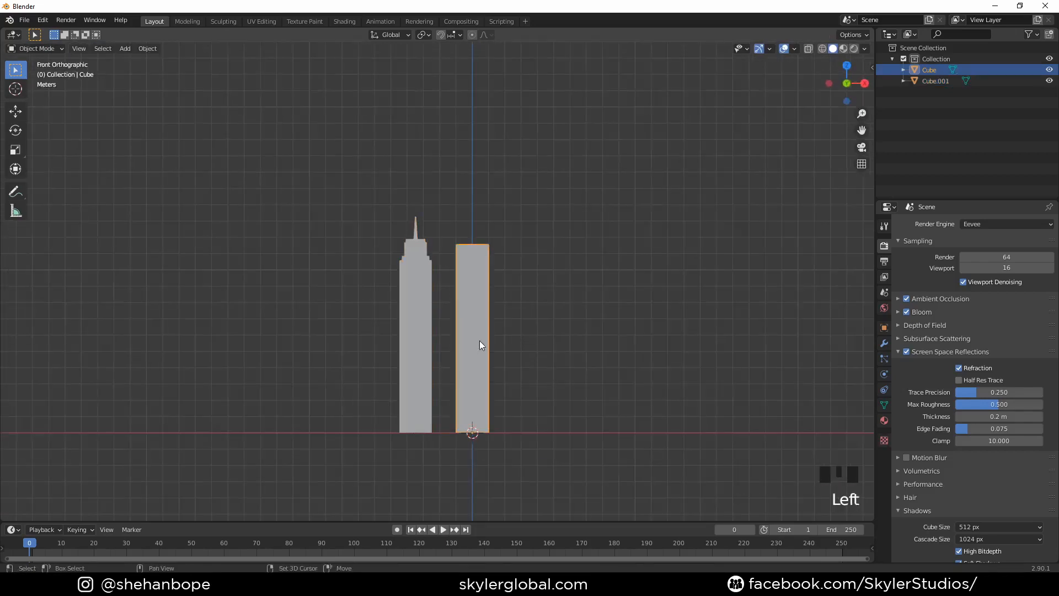
key(shift+d)
key(g)
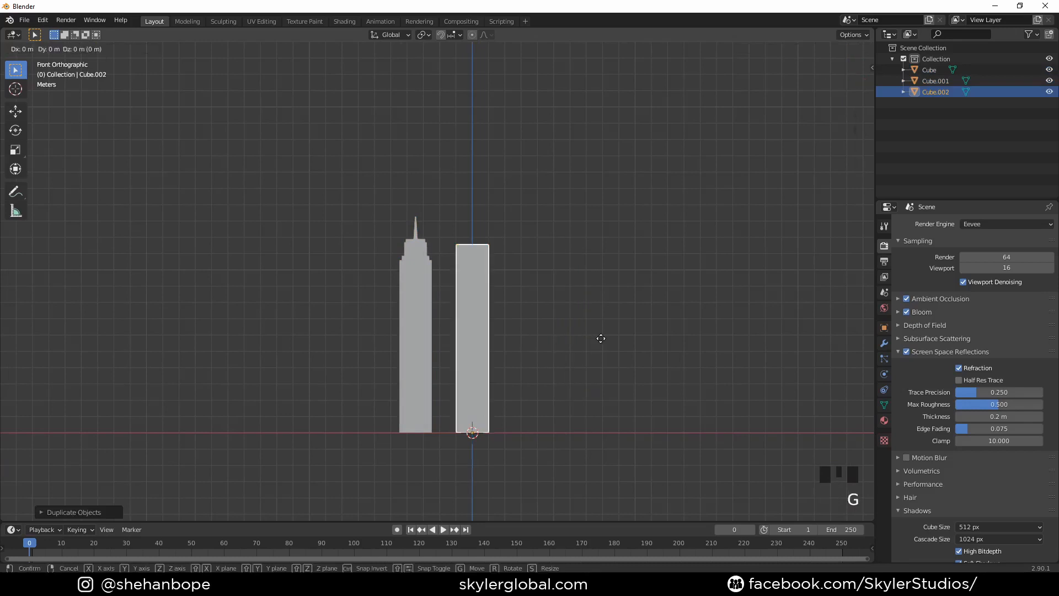
click(655, 345)
- Scale the new tower along Z so it is slightly shorter than the plain tower at the origin
shift+middle_drag(654, 345, 381, 233)
key(s)
key(z)
click(624, 322)
- Add a horizontal loop cut around the shorter tower and slide it about 0.7 of the way toward the top
scroll(380, 233, up, 2)
key(Tab)
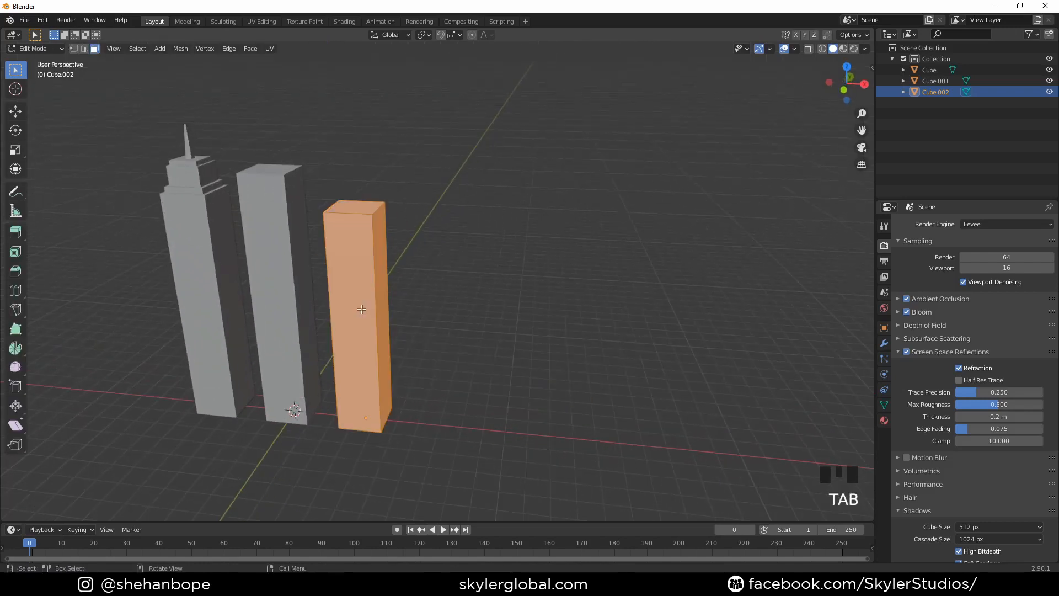
key(ctrl+r)
click(394, 308)
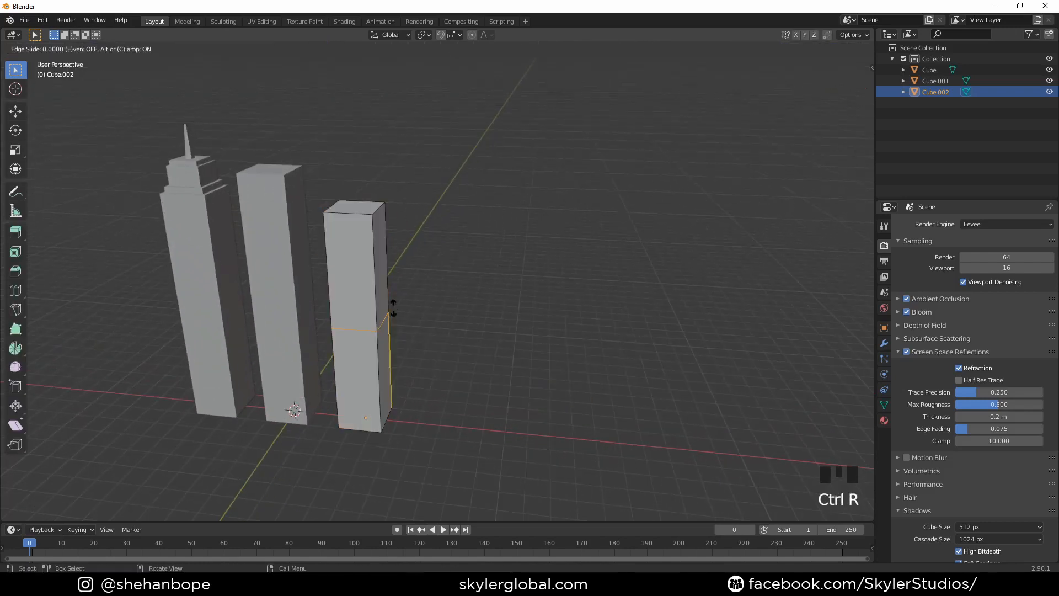
click(404, 230)
- Bevel the vertical corner edge above the loop cut by about 0.47 m with one segment and leave Edit Mode
scroll(386, 237, up, 3)
middle_drag(385, 237, 356, 221)
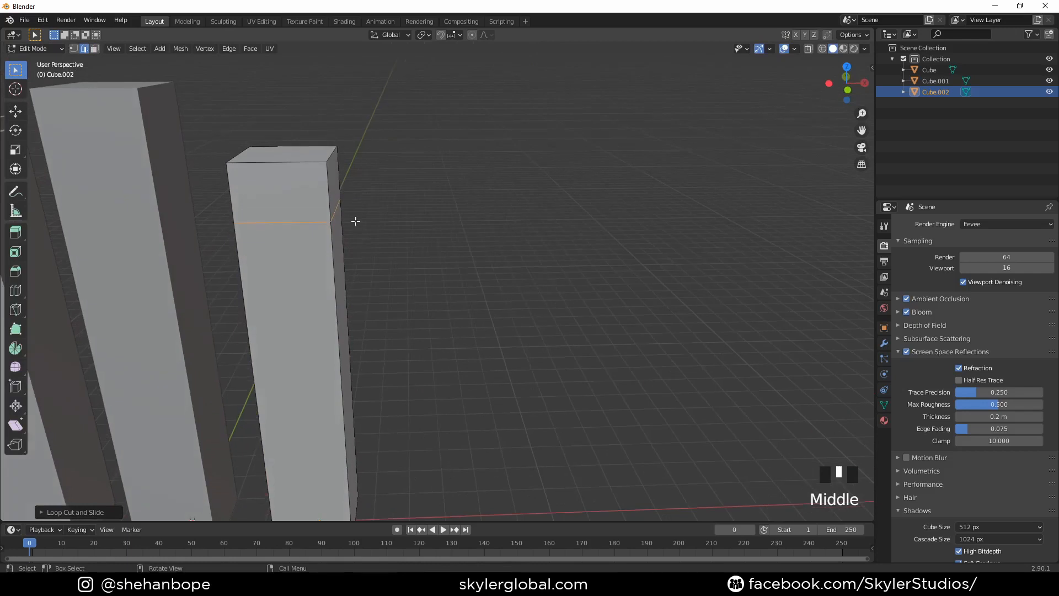
key(ctrl+b)
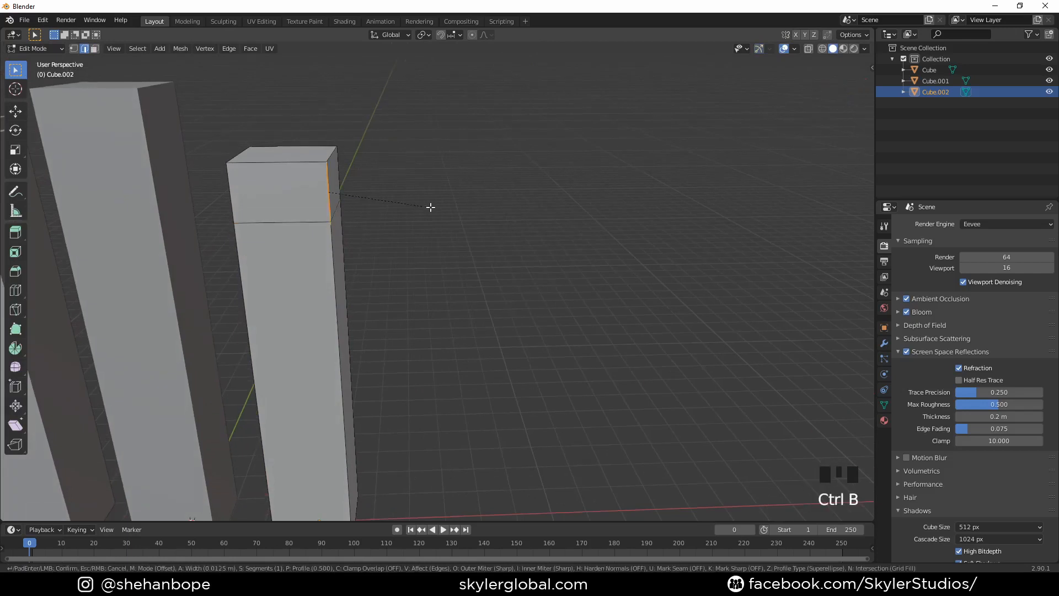
click(495, 222)
middle_drag(480, 231, 539, 284)
key(Tab)
- Duplicate the plain tower at the origin and place the copy about 7.3 m along negative X, past the spired tower
scroll(453, 231, down, 5)
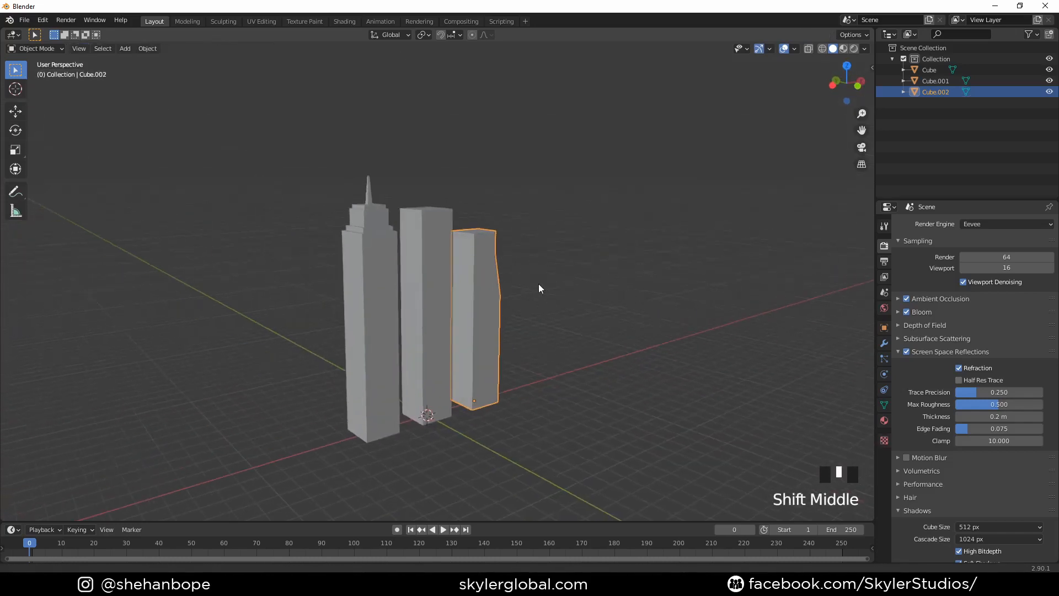
click(431, 283)
key(KP_1)
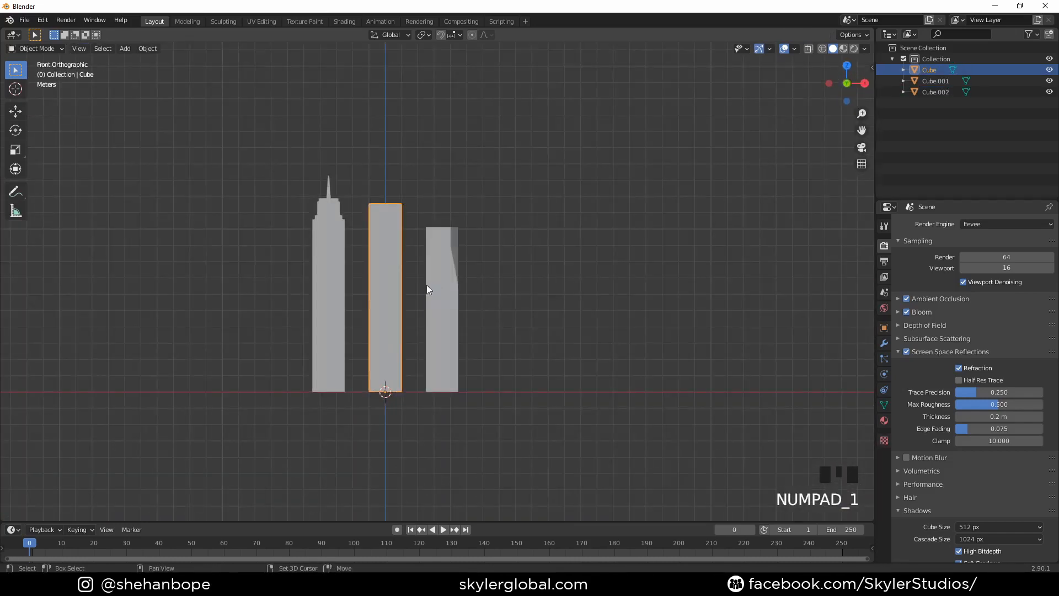
key(shift+d)
right_click(465, 279)
key(g)
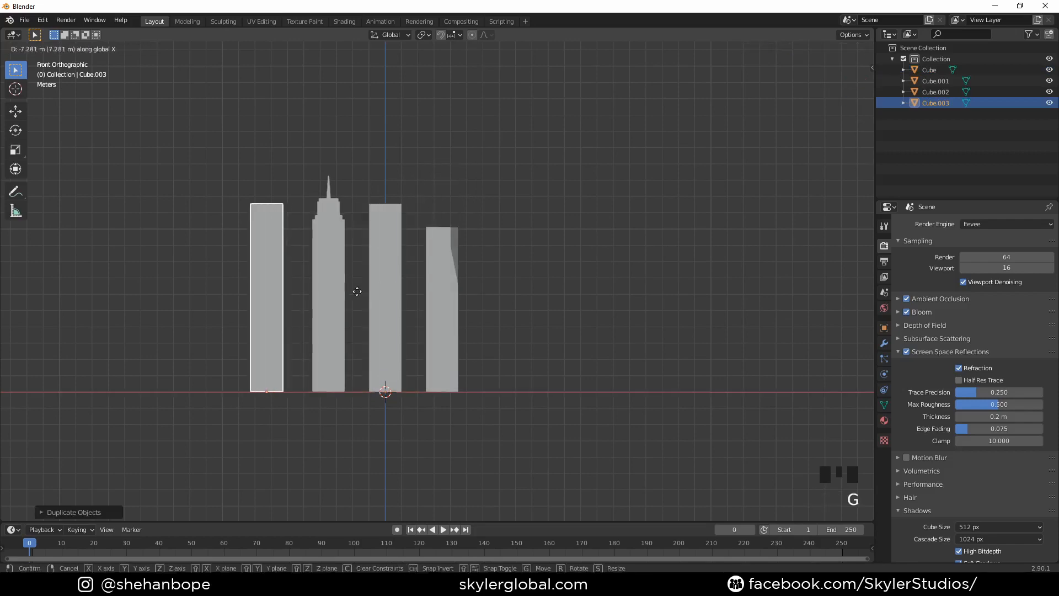
click(355, 290)
- Lower the new tower's top edge facing the spired tower along Z to form a slanted roof and leave Edit Mode
shift+middle_drag(355, 290, 429, 324)
scroll(447, 326, up, 2)
key(Tab)
click(413, 298)
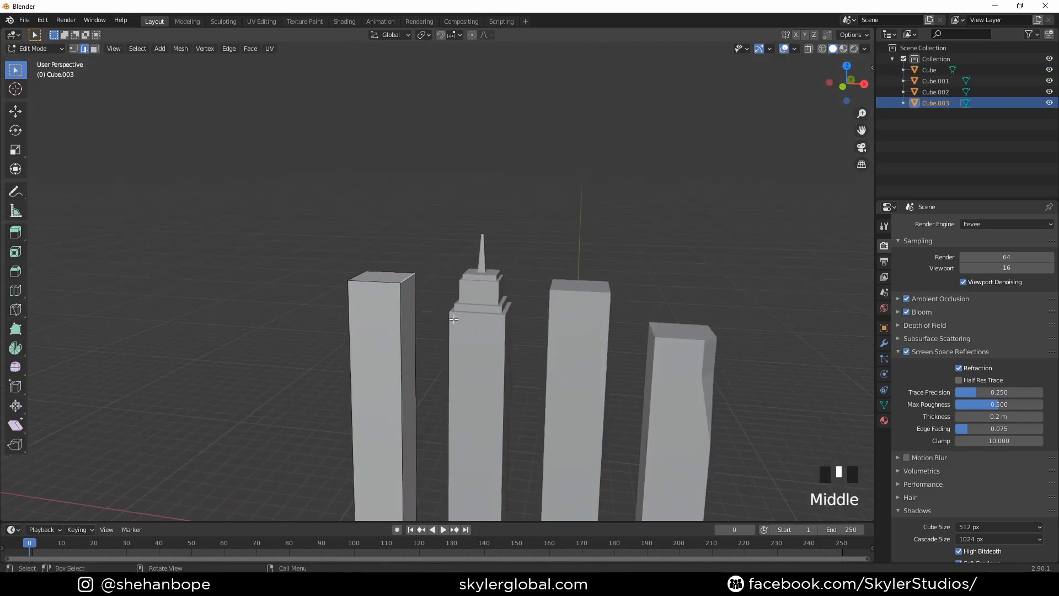
key(g)
key(z)
click(451, 373)
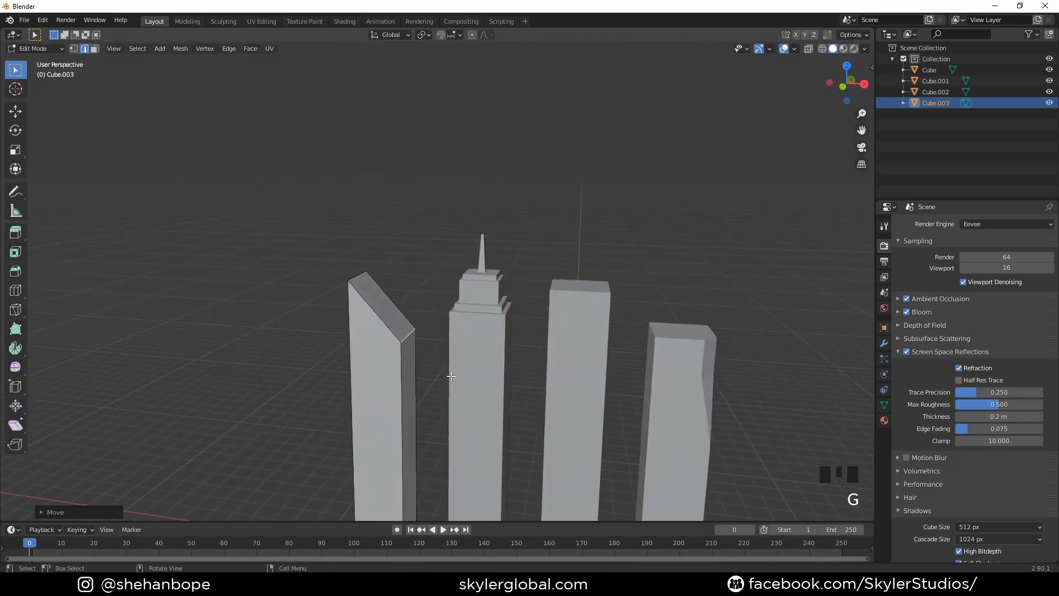
middle_drag(452, 373, 435, 305)
scroll(480, 328, down, 2)
key(KP_1)
key(Tab)
- Duplicate the spired tower and place the copy along negative X, beyond the slanted-roof tower
click(435, 307)
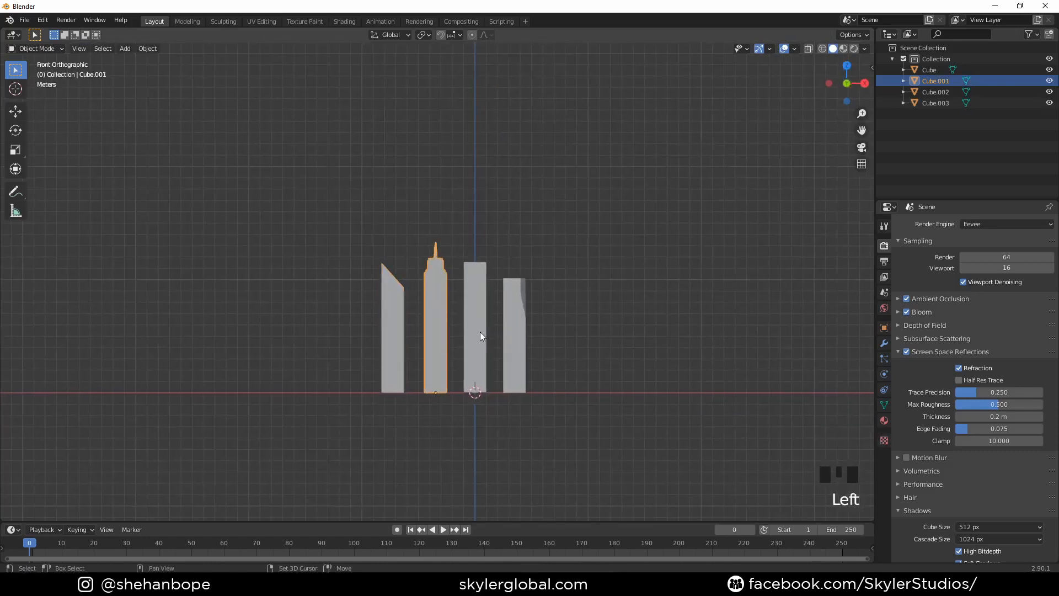
key(shift+d)
right_click(481, 328)
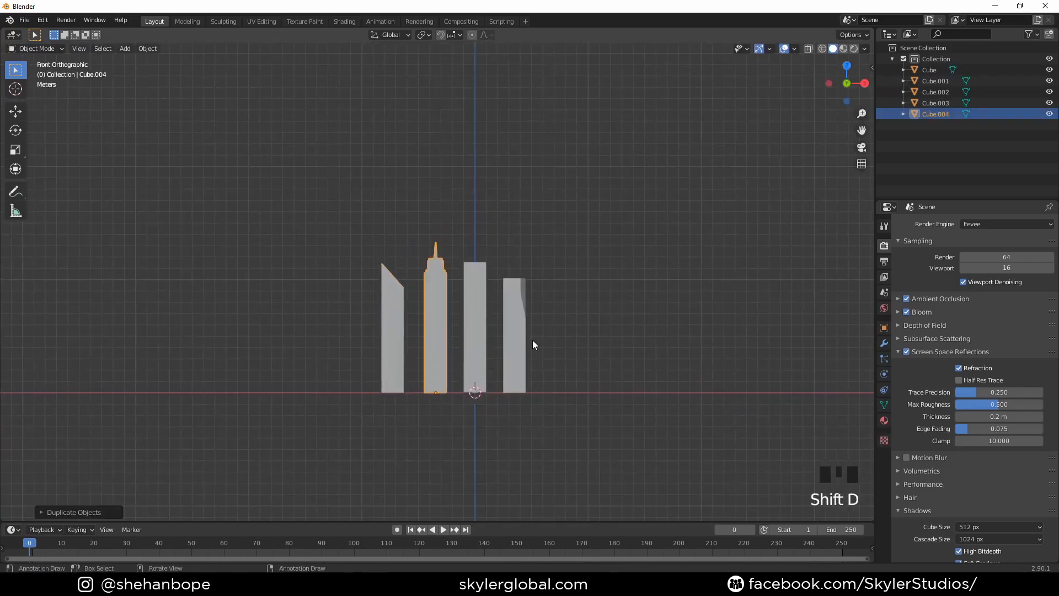
key(g)
click(435, 344)
- Scale the copied spired tower along Z so it stands clearly taller than the other towers
key(s)
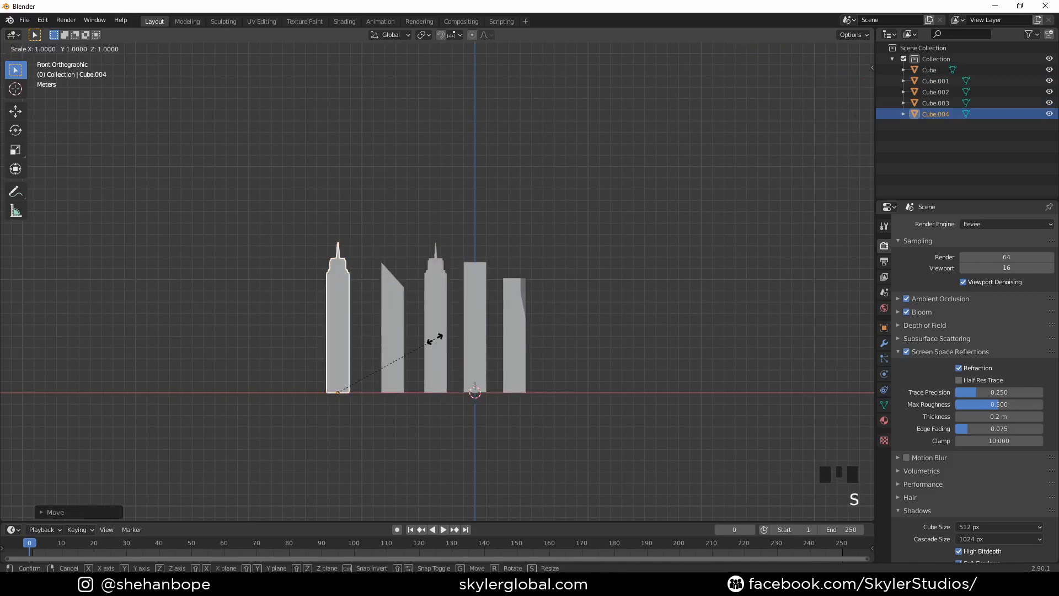
key(z)
click(465, 338)
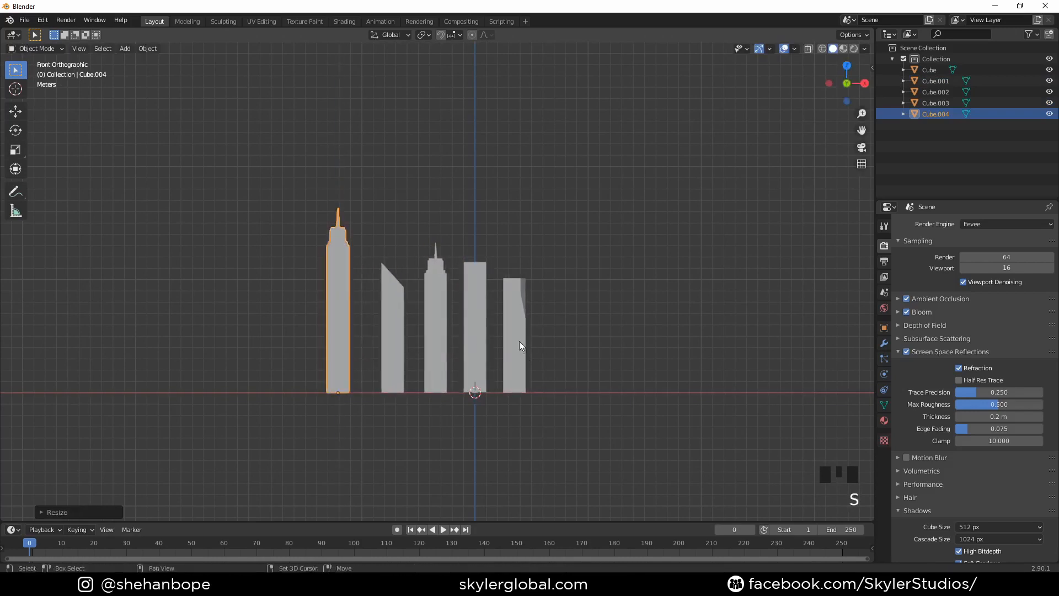
- Duplicate the plain tower at the origin and place the copy along negative X, beyond the tall spired tower
shift+middle_drag(519, 341, 476, 342)
click(443, 333)
key(shift+d)
right_click(443, 332)
key(g)
key(x)
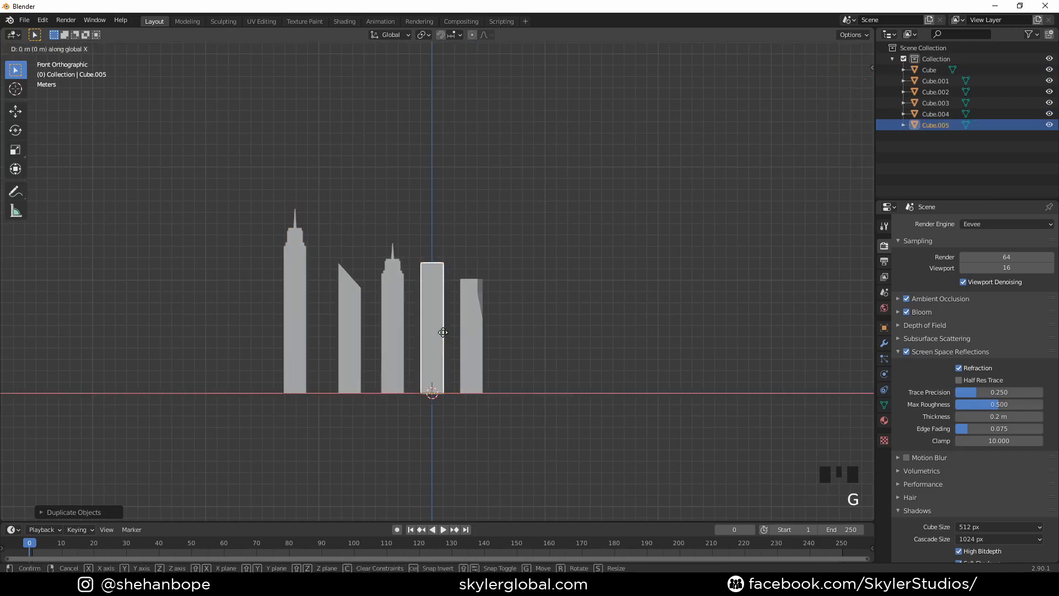
click(466, 353)
- Scale the new plain tower along Z so it is taller than the plain tower at the origin
key(s)
key(z)
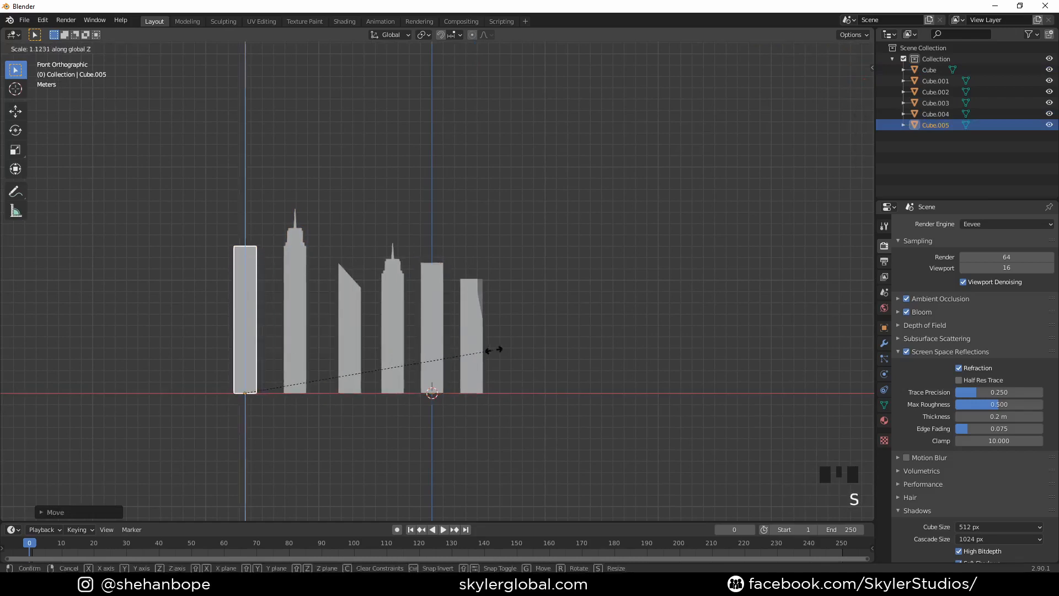
click(498, 350)
- Duplicate the taller plain tower and place the copy farther along negative X at the end of the row
shift+middle_drag(350, 351, 465, 320)
key(shift+d)
right_click(467, 305)
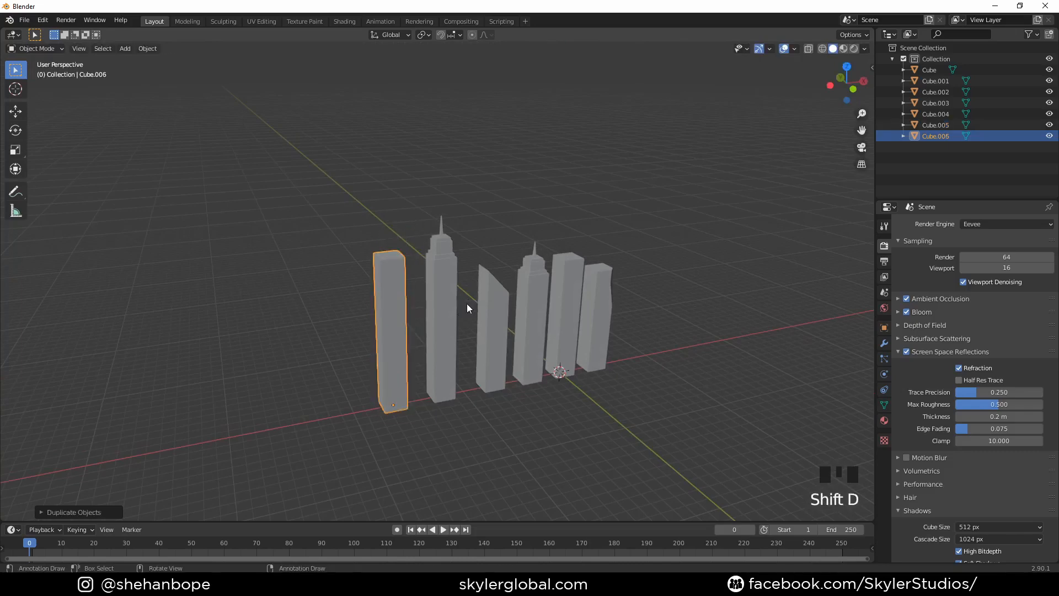
key(g)
key(x)
click(407, 315)
- Add a centred vertical loop cut around the end tower, running across its roof along X
middle_drag(407, 315, 475, 341)
key(Tab)
scroll(456, 346, up, 2)
key(ctrl+r)
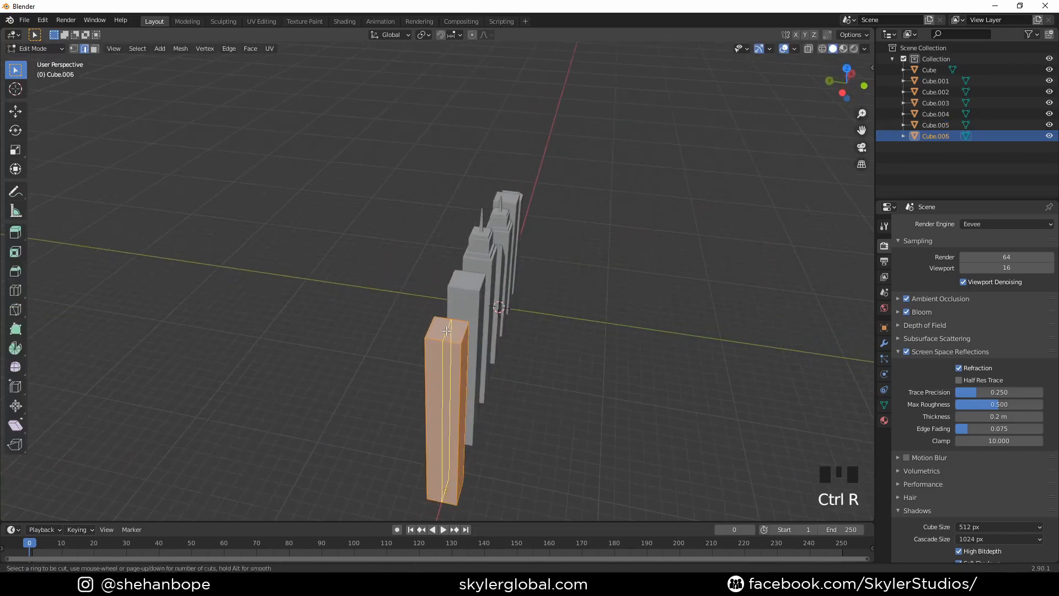
click(450, 398)
shift+middle_drag(449, 399, 446, 340)
- Move the vertical centre edge of the end tower's outer face outward by about 0.62 m along negative X
click(453, 308)
key(g)
key(g)
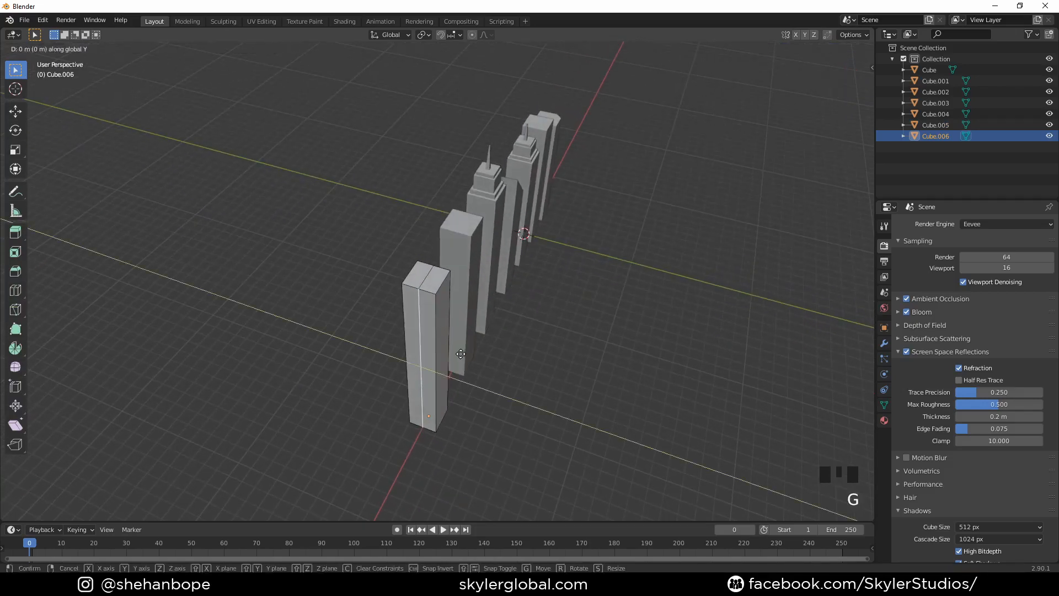
key(x)
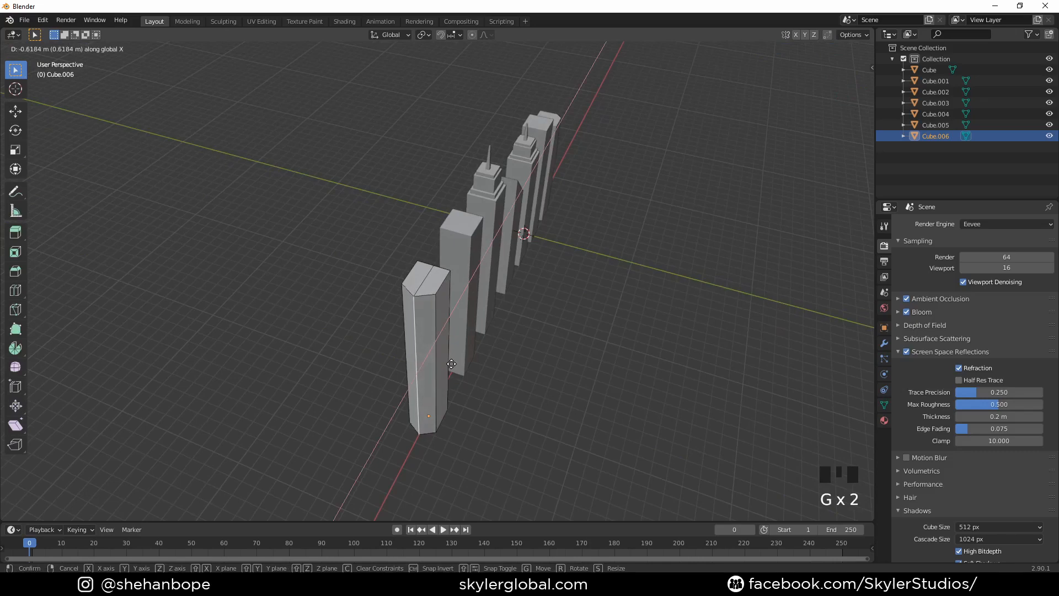
click(451, 364)
- Bevel the protruding vertical edge by about 0.89 m with 5 segments into a rounded face and leave Edit Mode
middle_drag(451, 364, 482, 360)
key(ctrl+b)
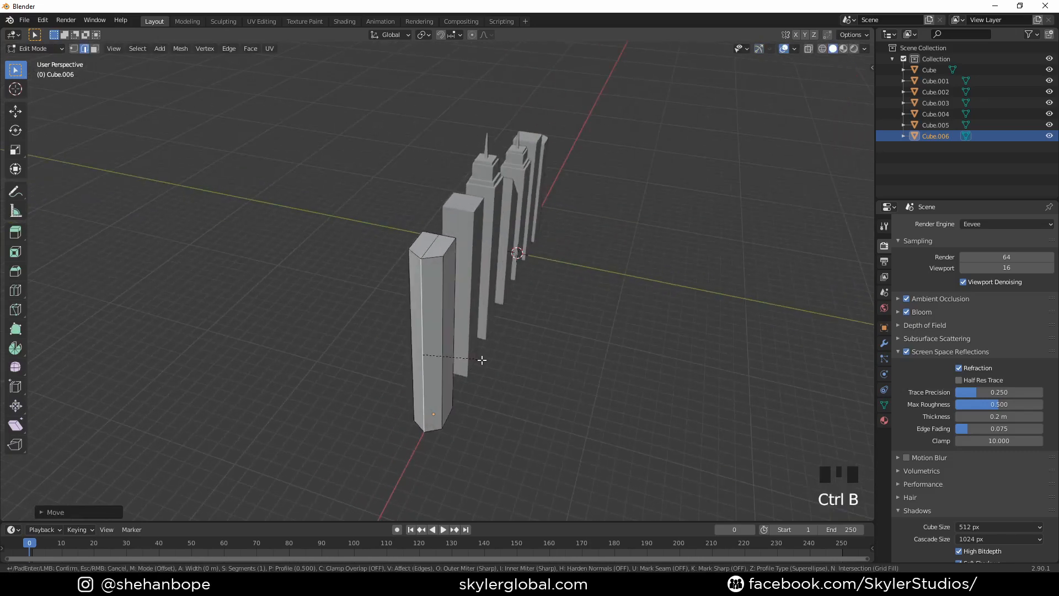
click(540, 398)
middle_drag(540, 399, 425, 267)
key(Tab)
right_click(524, 292)
click(526, 288)
key(ctrl+z)
- Scale the rounded end tower along Z so it is slightly shorter than its plain neighbour
scroll(310, 237, up, 2)
middle_drag(310, 237, 436, 280)
key(KP_1)
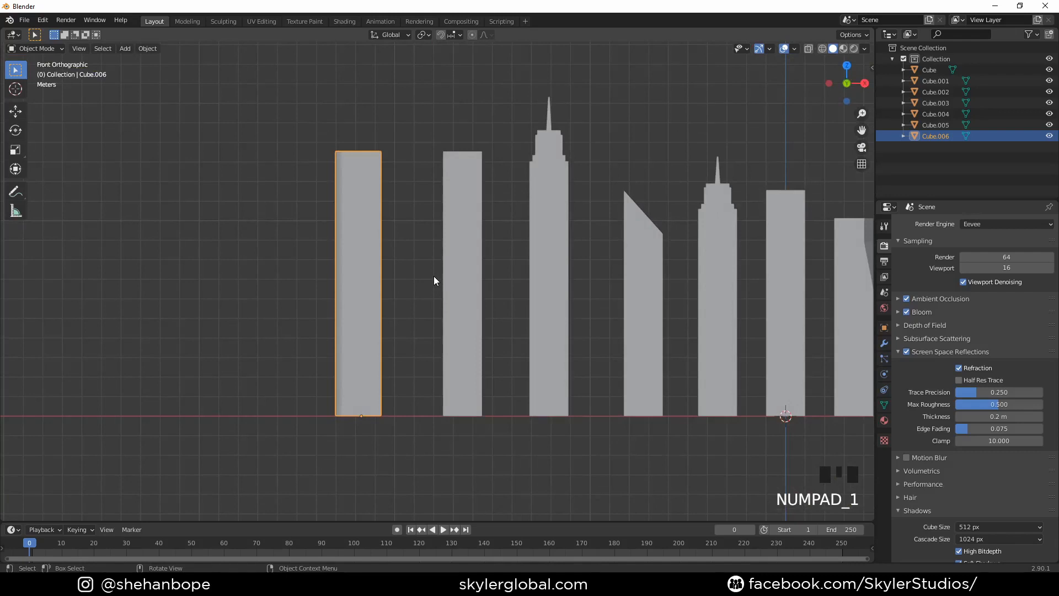
scroll(654, 116, down, 1)
shift+middle_drag(653, 116, 533, 226)
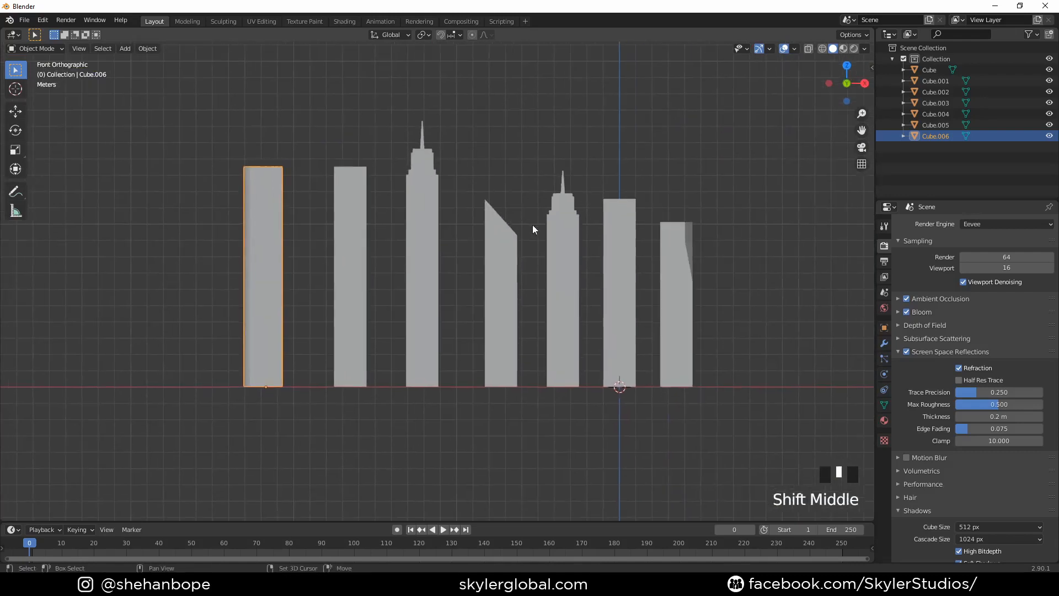
key(s)
click(634, 279)
- Scale the plain tower between the rounded and tall spired towers along Z to slightly below the rounded tower's height
click(368, 256)
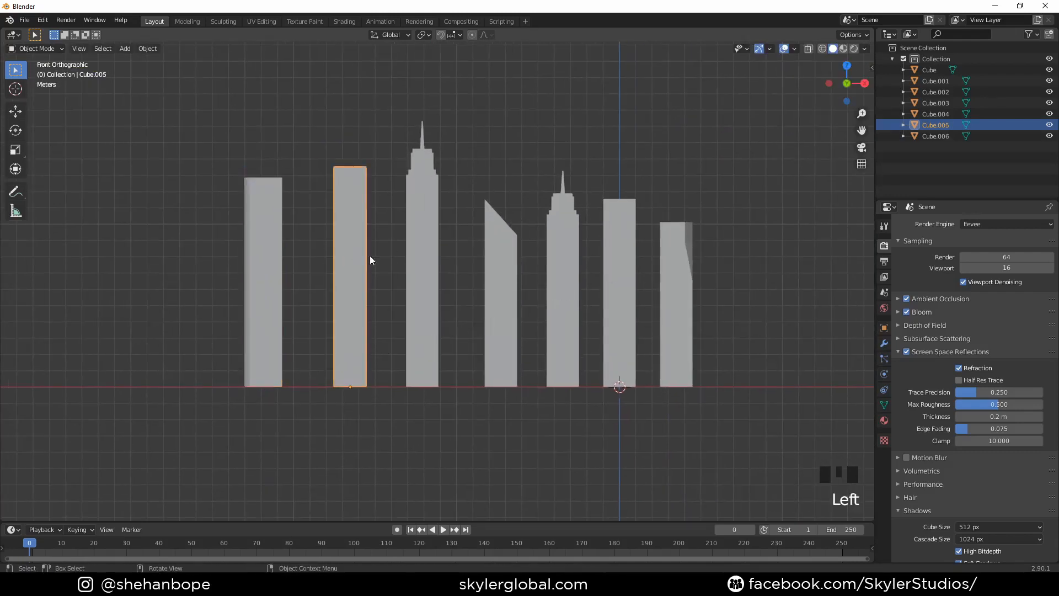
key(s)
key(z)
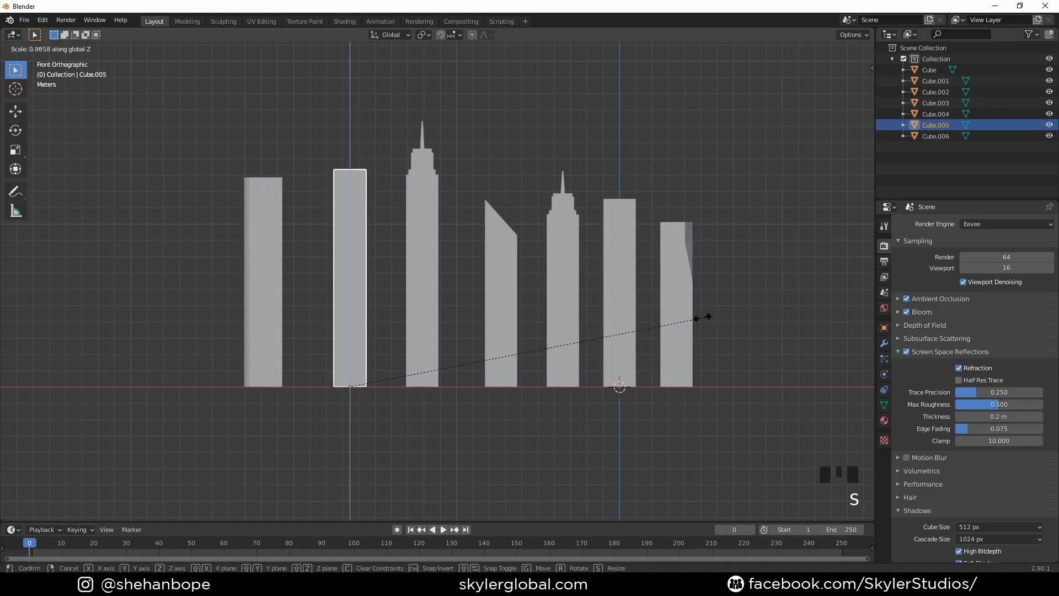
click(672, 324)
- Duplicate the plain tower beside the tall spired tower and place the copy along negative X, beyond the rounded tower
scroll(687, 306, down, 2)
shift+middle_drag(687, 306, 613, 283)
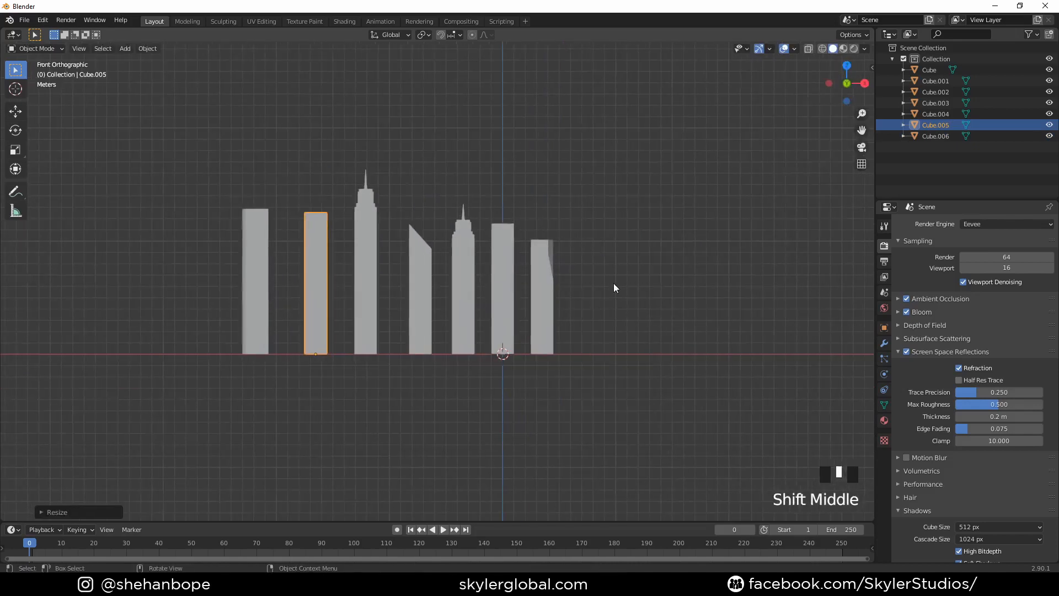
shift+middle_drag(392, 287, 318, 279)
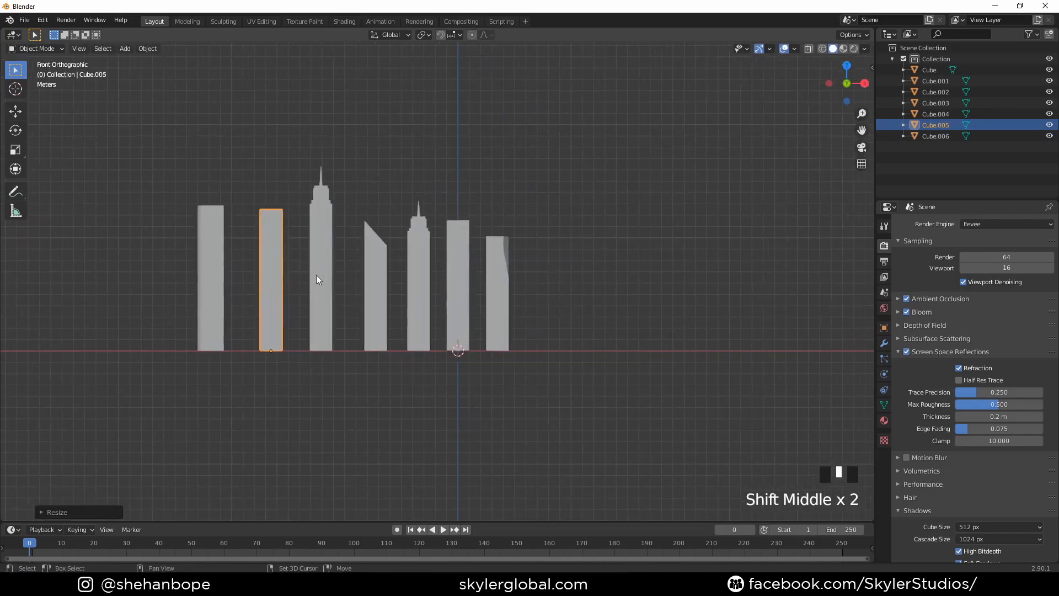
click(281, 289)
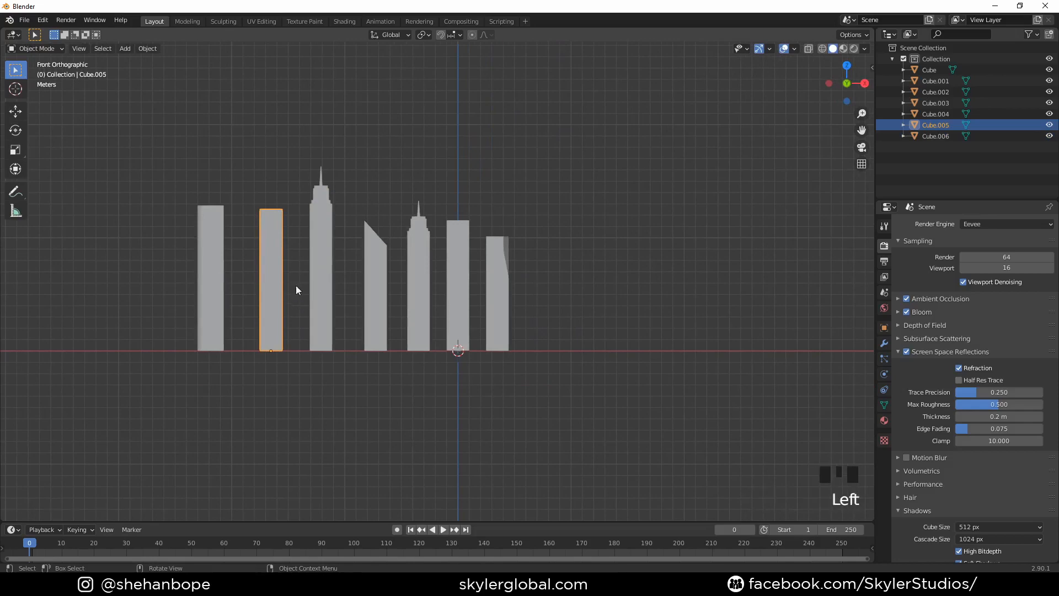
key(shift+d)
right_click(264, 298)
key(g)
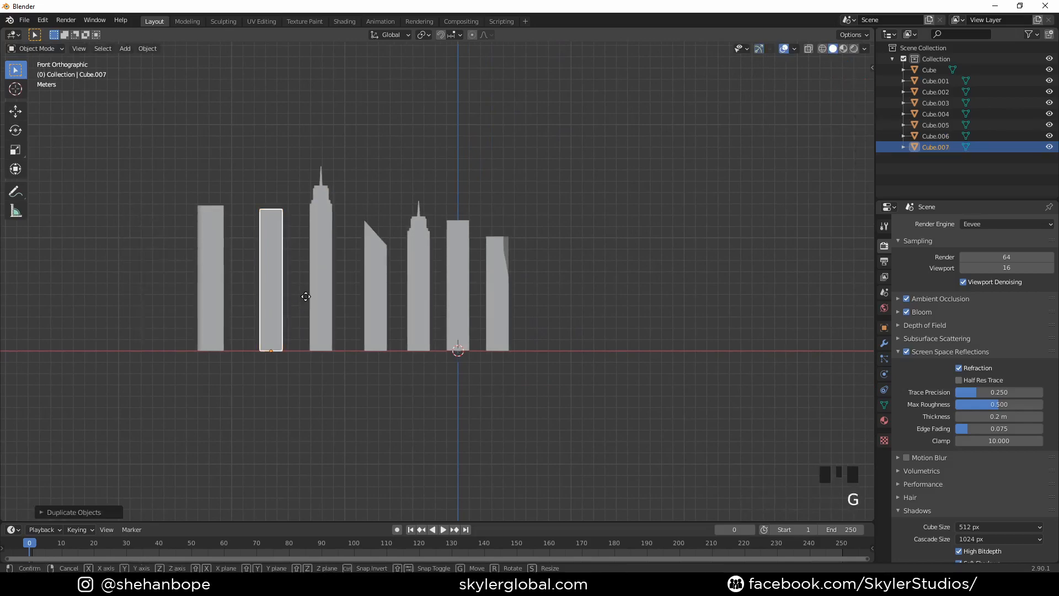
click(141, 298)
- Scale the new end tower along Z so it is the shortest tower in the row
key(s)
key(z)
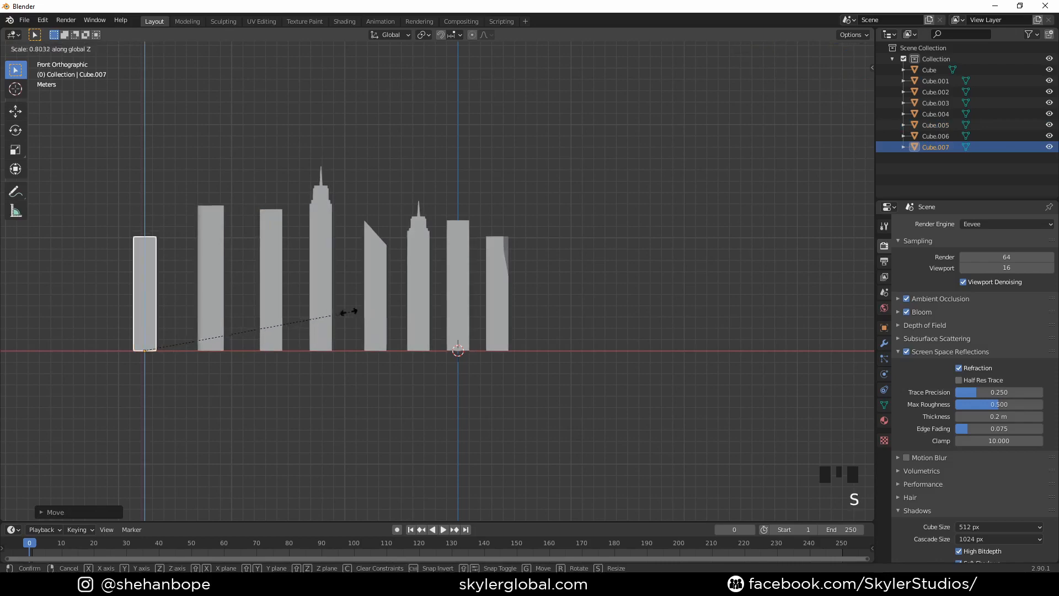
click(330, 313)
- Duplicate the slanted-roof tower and place the copy along negative X, just beyond the shortest tower
mouse_move(420, 275)
shift+middle_down()
mouse_move(399, 276)
mouse_move(458, 284)
mouse_move(438, 263)
mouse_move(330, 250)
mouse_move(428, 274)
shift+middle_up()
click(405, 268)
click(421, 264)
key(KP_1)
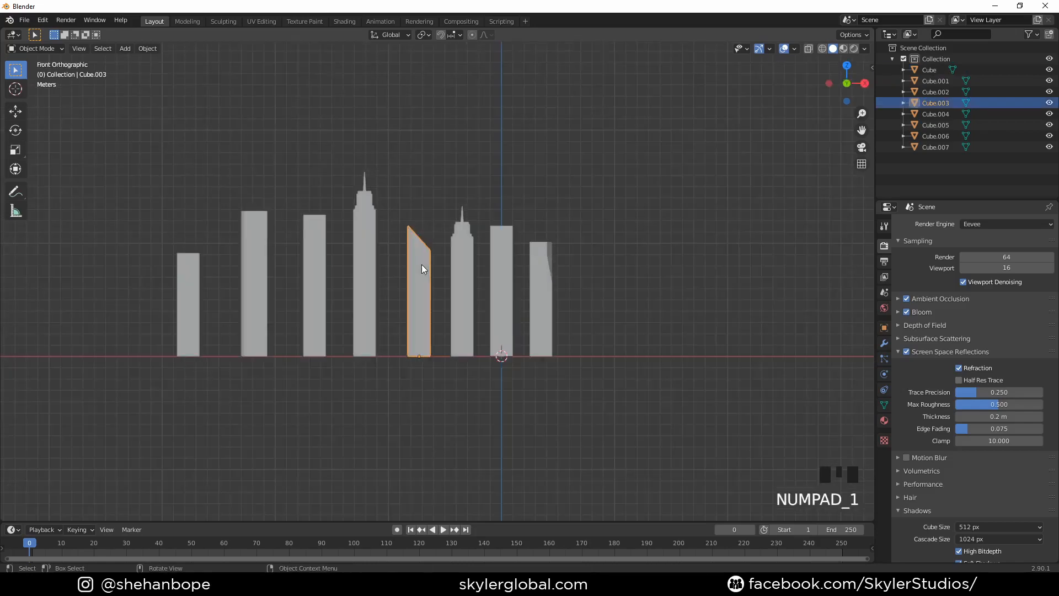
key(shift+d)
key(g)
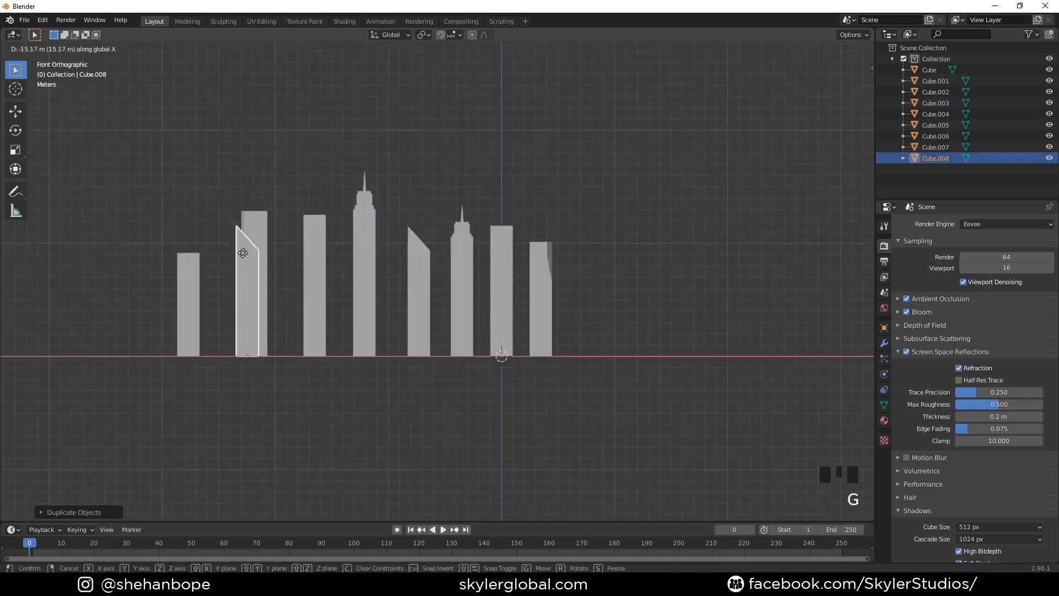
click(148, 258)
- Scale the copied slanted-roof tower along Z by about 1.19
key(s)
key(z)
right_click(412, 293)
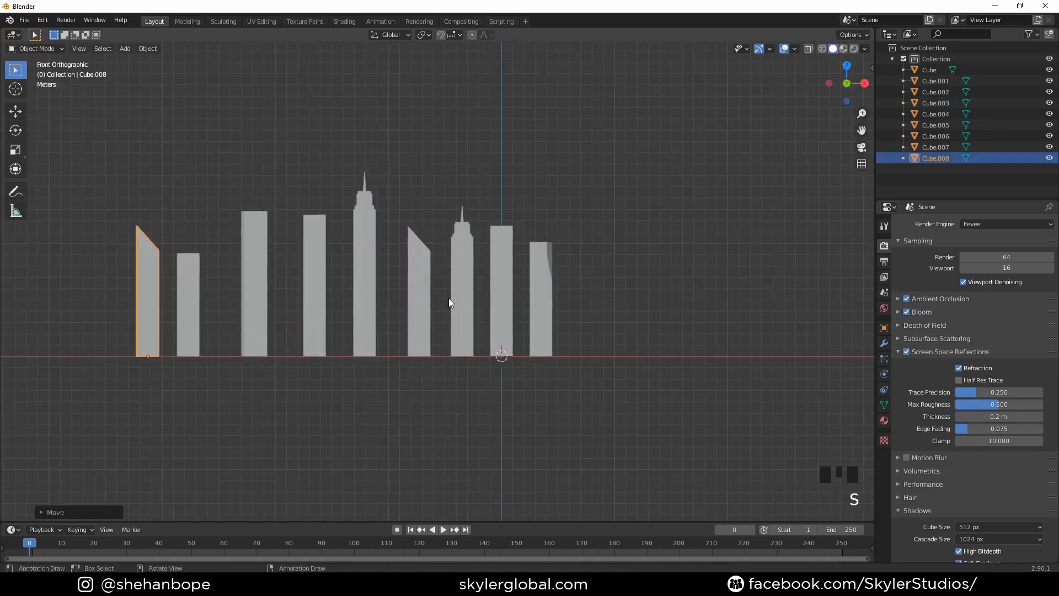
key(s)
key(z)
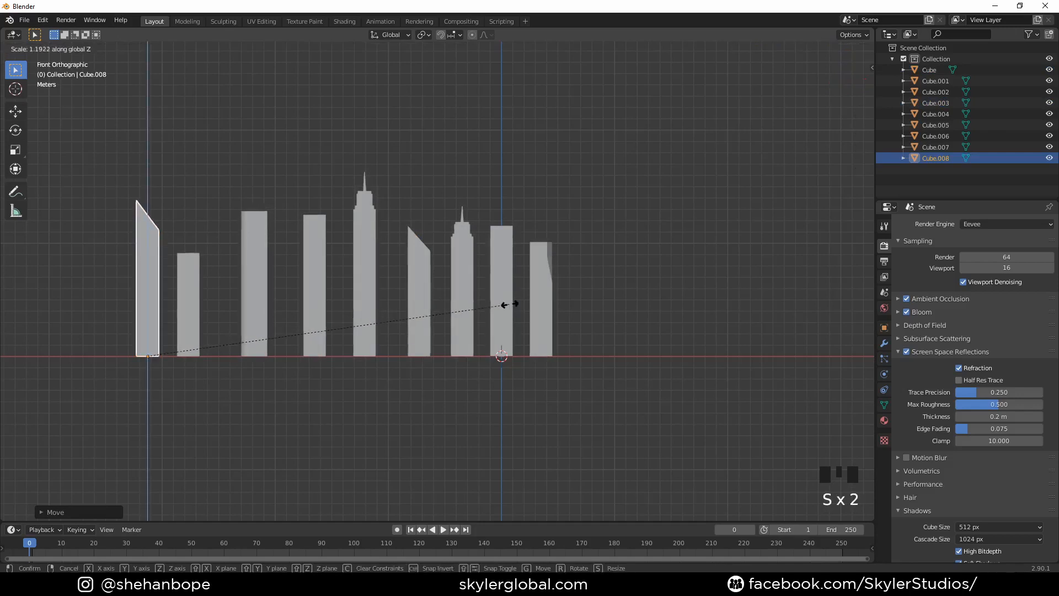
click(512, 304)
- Rotate the copied slanted-roof tower 180° about Z so its roof slopes the opposite way
key(r)
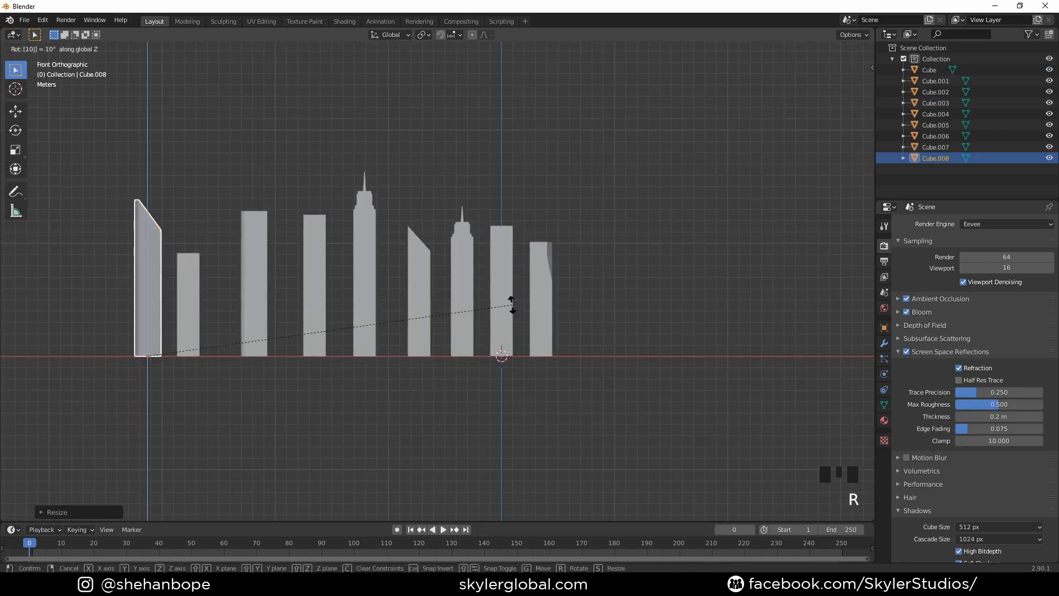
right_click(517, 303)
key(r)
right_click(516, 299)
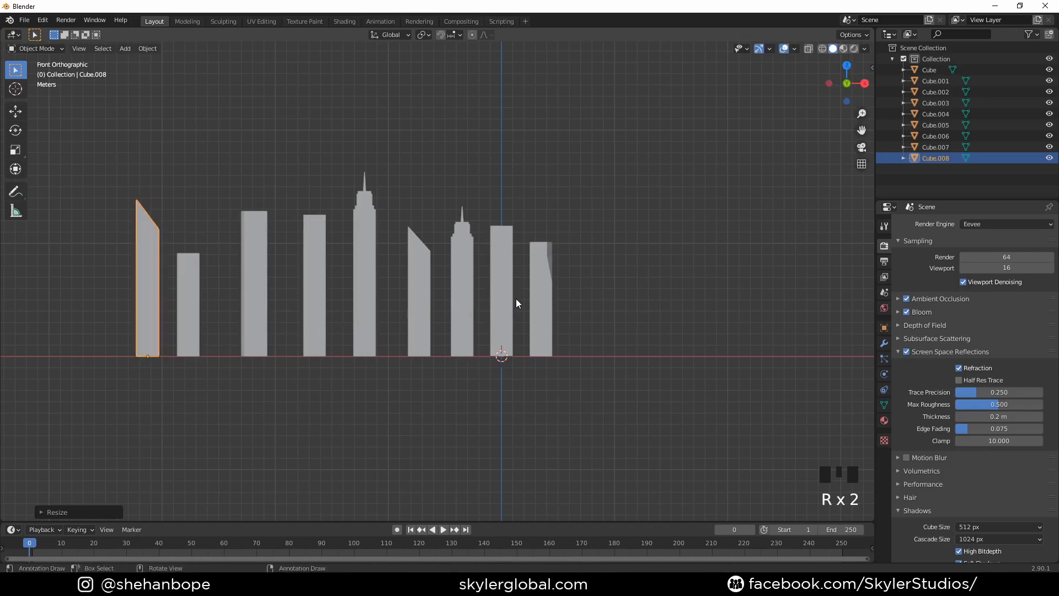
text(rz180)
click(515, 299)
- Scale the plain tower between the rounded and tall spired towers shorter along Z
middle_drag(366, 213, 371, 248)
click(371, 248)
key(KP_5)
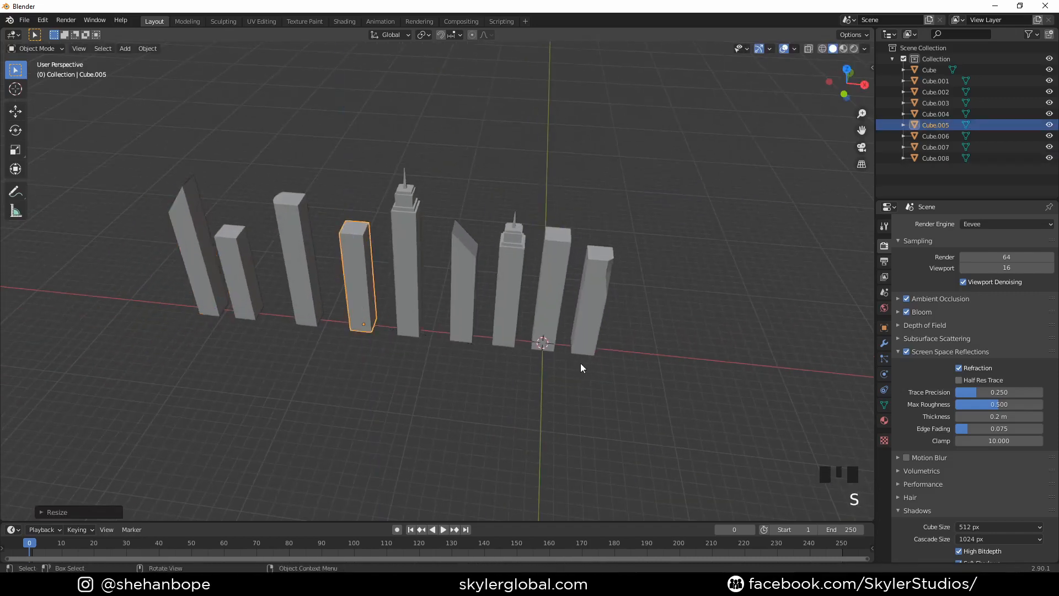
- Duplicate the shortest plain tower and place the copy far along negative X, well clear of the row
middle_drag(579, 366, 589, 320)
key(KP_1)
click(237, 301)
scroll(237, 301, down, 4)
shift+middle_drag(295, 302, 534, 313)
key(shift+d)
right_click(485, 295)
key(g)
key(x)
click(353, 301)
- Scale the separated copy along Z down to a low block about a third of its height
scroll(348, 288, up, 4)
key(s)
key(z)
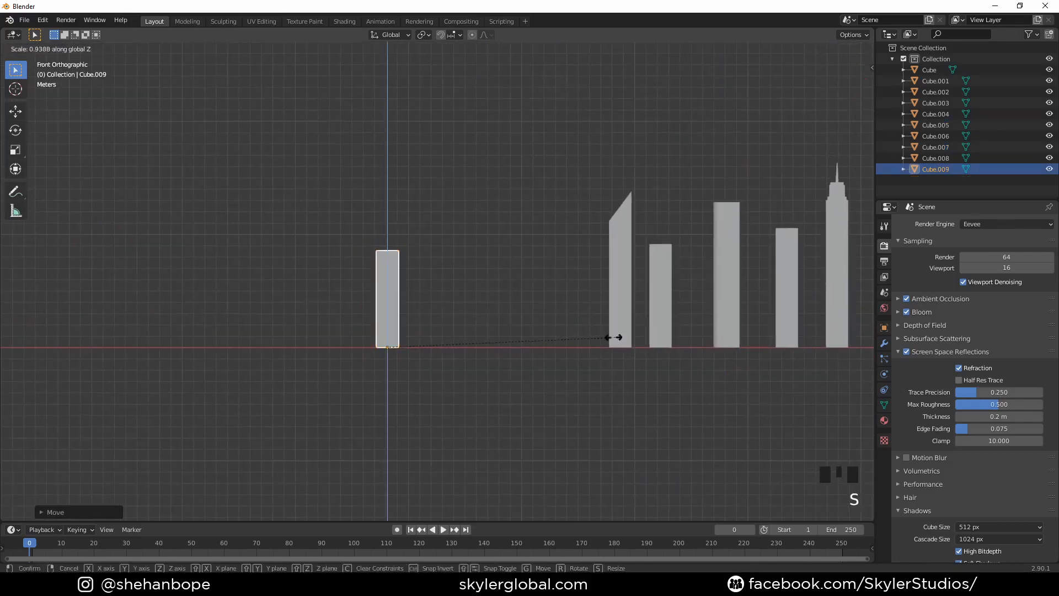
click(459, 328)
- Duplicate the low block and place the copy next to it along negative X
key(shift+d)
right_click(461, 329)
key(g)
key(x)
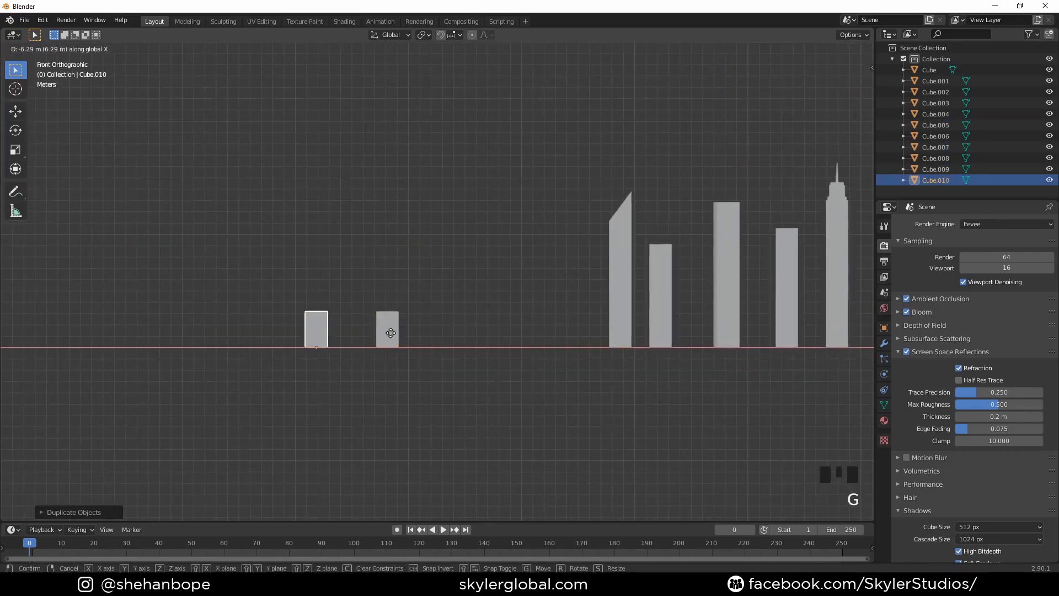
click(402, 335)
- Stretch the new low block along X into a wide building
scroll(396, 344, up, 2)
middle_drag(395, 345, 450, 363)
key(Tab)
key(Tab)
key(s)
key(x)
click(556, 362)
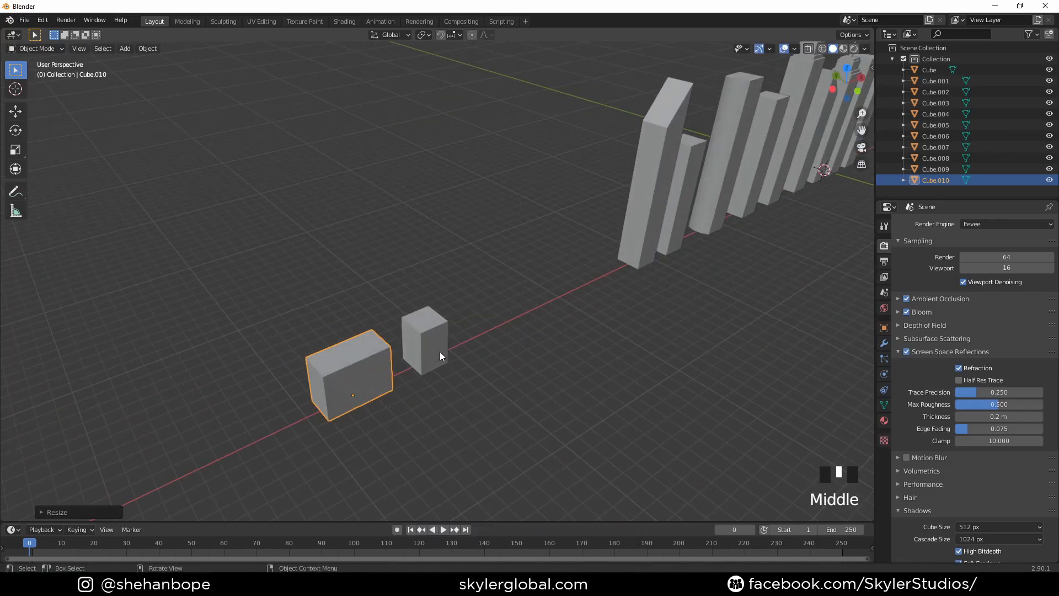
- Duplicate the narrow low block and place the copy beyond the wide building along negative X
click(439, 352)
key(shift+d)
right_click(490, 353)
key(g)
key(x)
click(305, 396)
- Stretch the new block along Y into a long building perpendicular to the row
text(s)
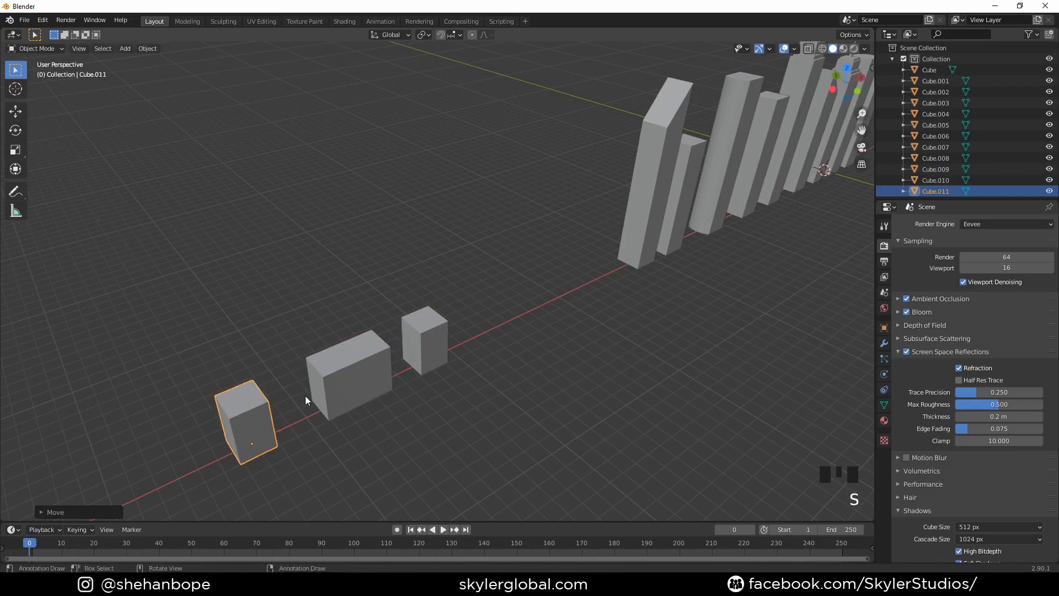
text(x2)
click(452, 473)
middle_drag(452, 473, 392, 433)
click(336, 320)
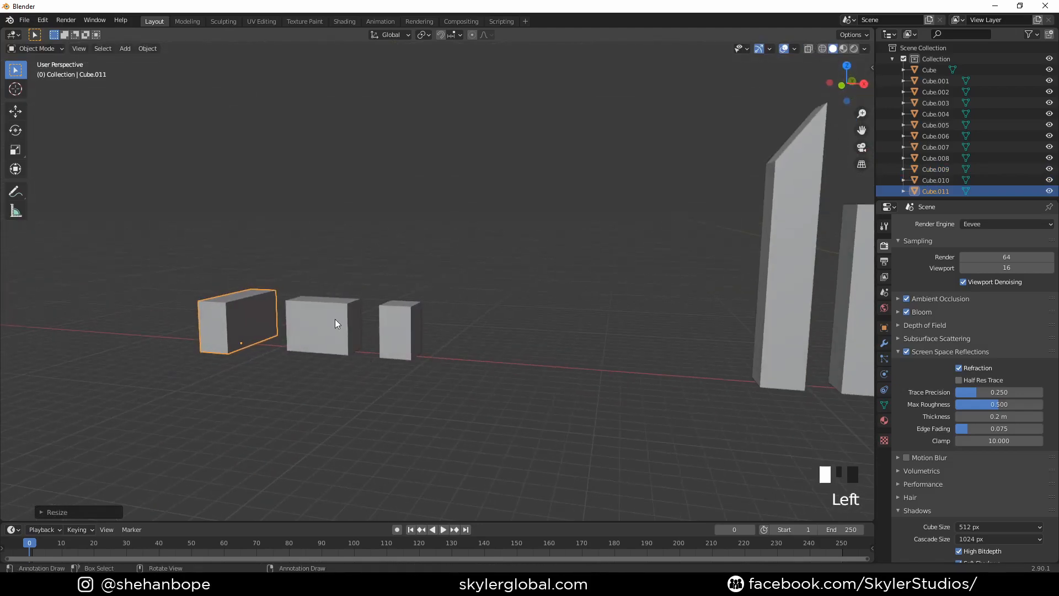
middle_drag(430, 382, 435, 415)
middle_drag(336, 368, 417, 382)
click(334, 434)
- Duplicate the Y-stretched building and place the copy beside it along negative X
key(KP_7)
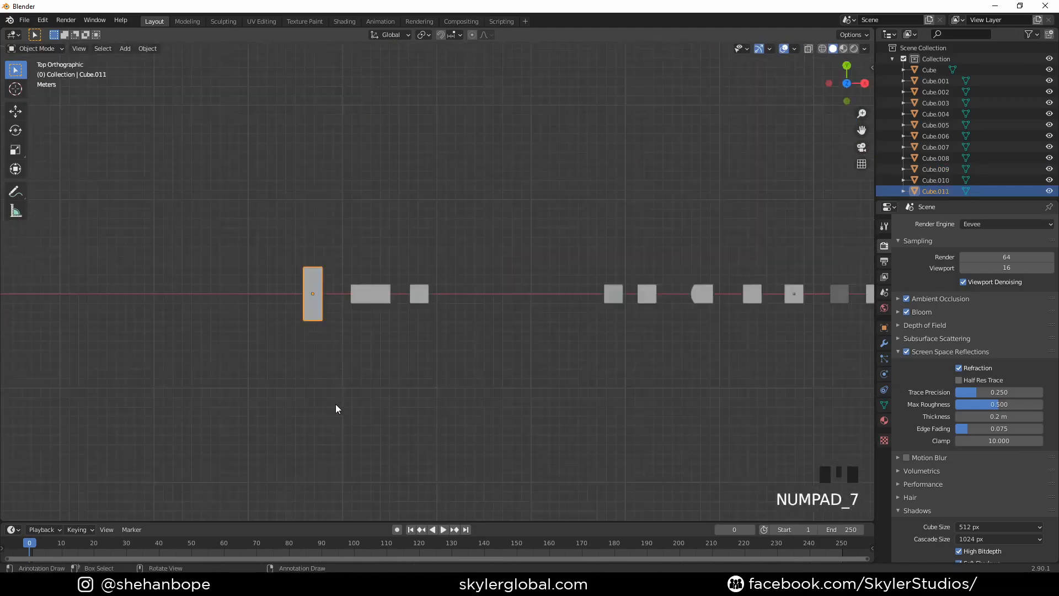
key(shift+d)
right_click(309, 379)
key(g)
click(260, 386)
- Add a loop cut across the middle of the new copy's length, dividing it into two halves
key(Tab)
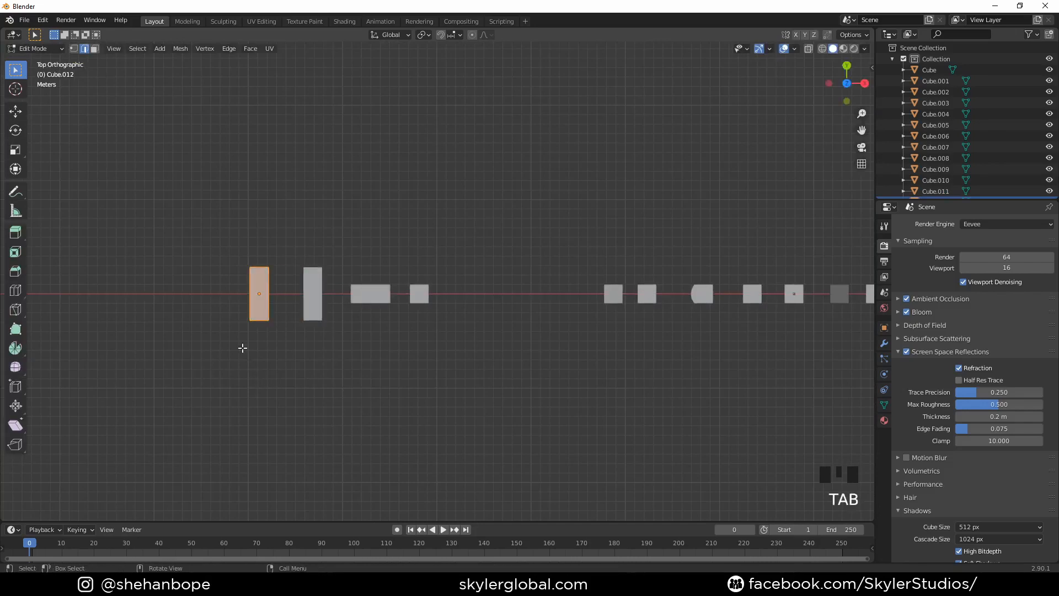
scroll(242, 350, up, 3)
key(ctrl+r)
click(138, 303)
middle_drag(223, 290, 248, 295)
shift+middle_drag(262, 397, 288, 307)
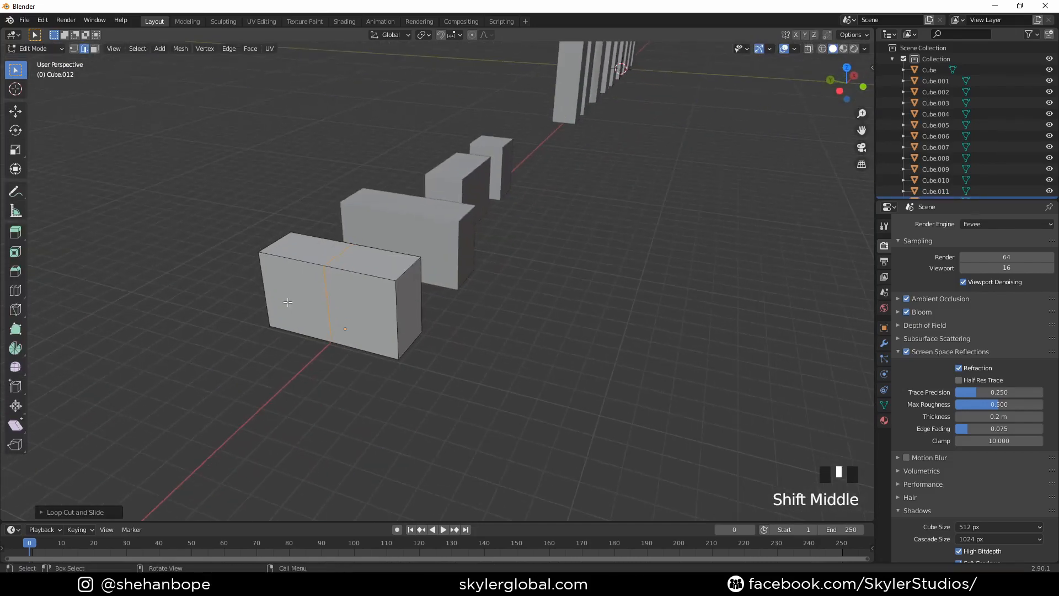
- Extrude the outer side face of one half about 1.8 m along negative X to form an L-shaped building
key(3)
click(289, 307)
middle_drag(381, 300, 361, 298)
key(e)
right_click(361, 298)
key(g)
key(x)
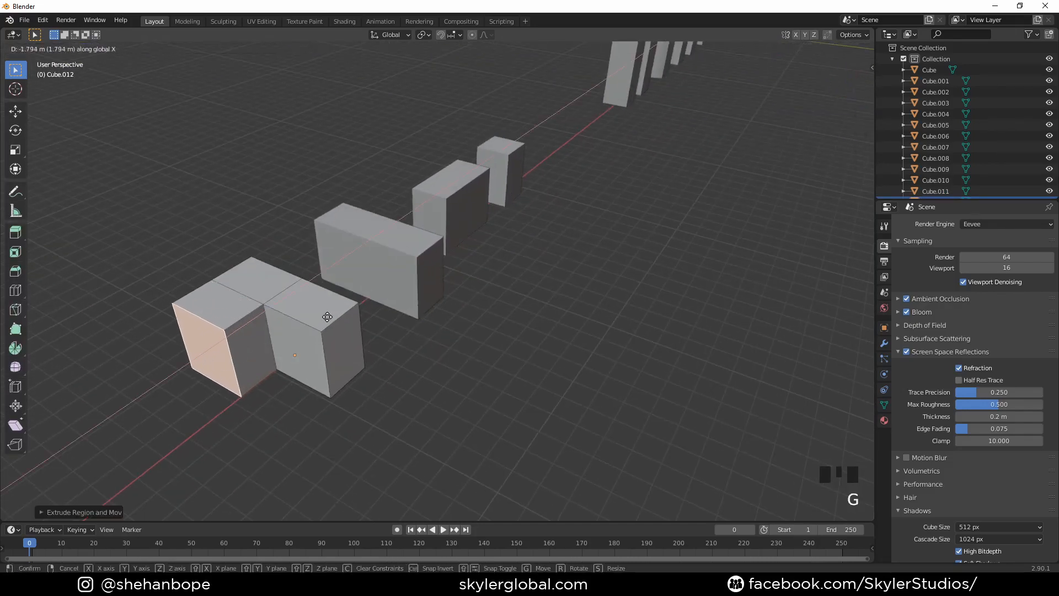
click(327, 317)
key(Tab)
- Duplicate the L-shaped building and move the copy about 5.6 m along negative X
middle_drag(406, 326, 358, 361)
shift+middle_drag(358, 361, 424, 307)
key(shift+d)
right_click(327, 323)
key(g)
key(x)
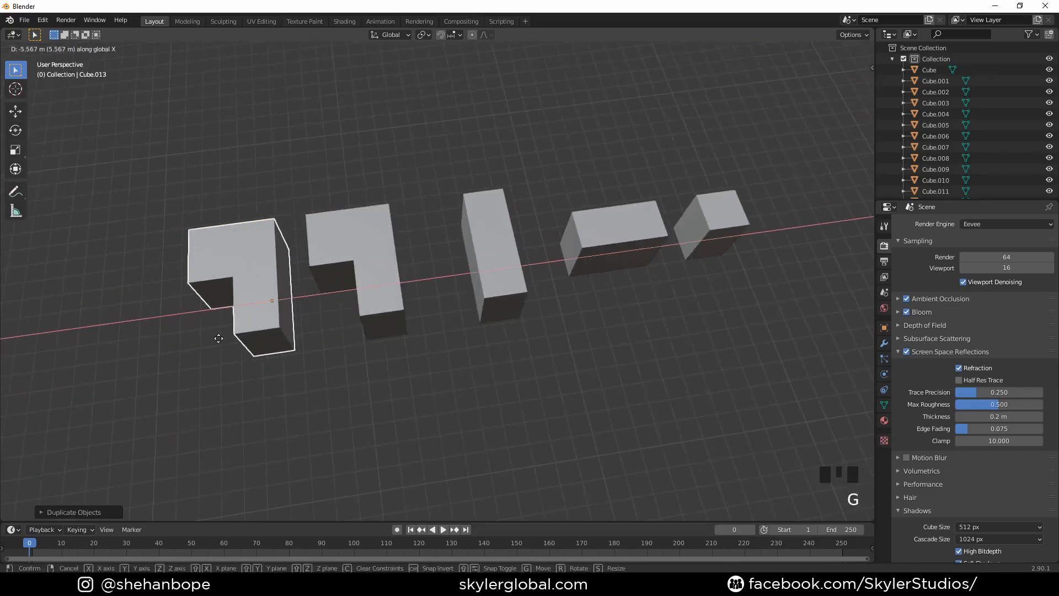
click(220, 336)
- Bevel the vertical corner edge at the extruded wing's inner end, about 0.8 m wide, on the new L-shaped building
key(Tab)
shift+middle_drag(220, 336, 491, 287)
click(505, 231)
key(2)
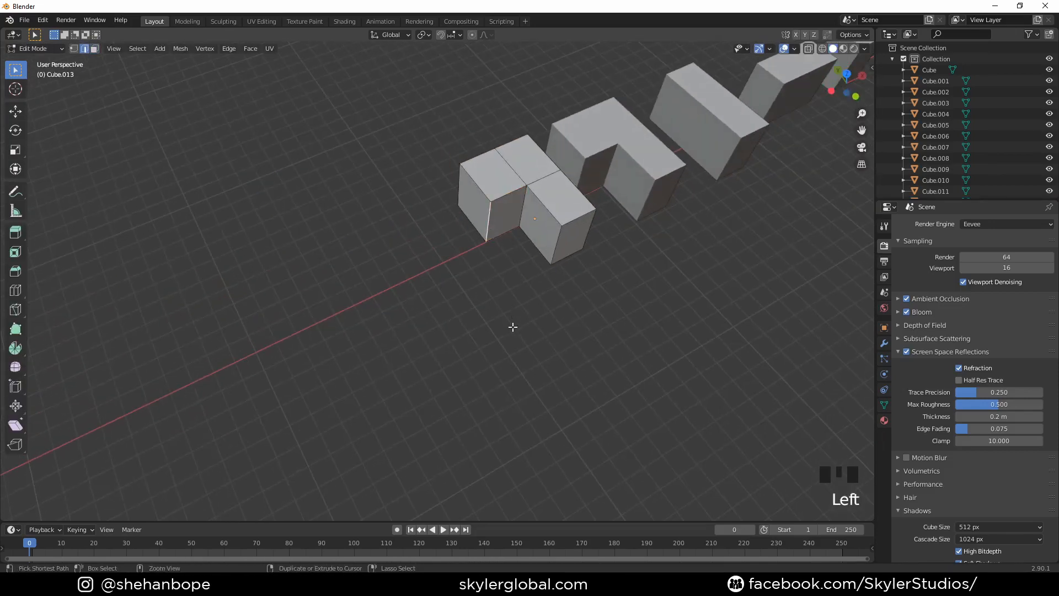
key(ctrl+b)
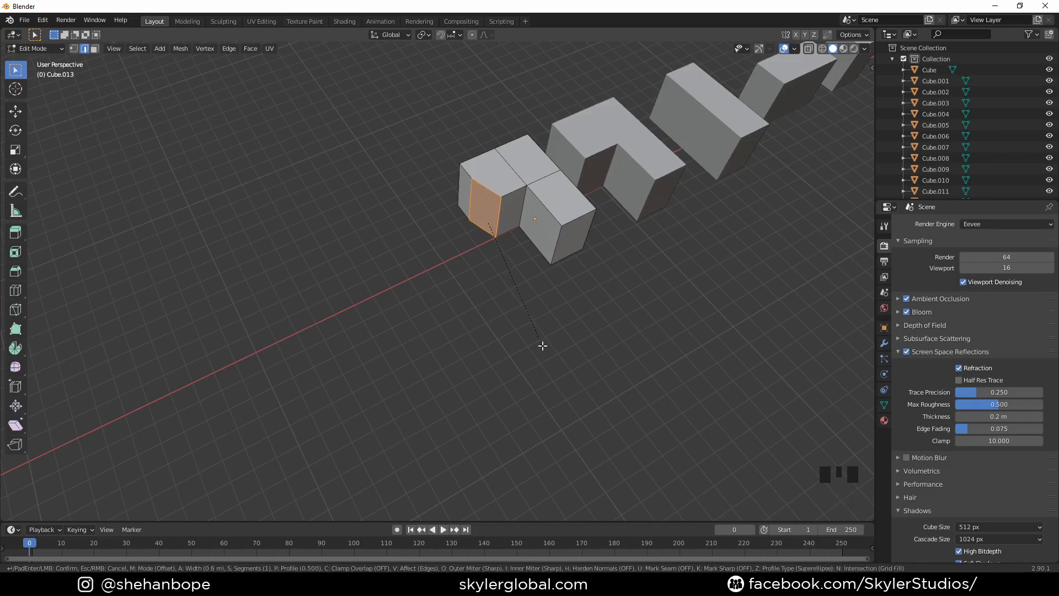
click(542, 347)
key(Tab)
- Duplicate the narrow low block and place the copy at the row's far end, about 28.5 m along negative X
middle_drag(550, 307, 471, 295)
scroll(472, 292, down, 2)
shift+middle_drag(425, 359, 575, 328)
click(571, 327)
key(KP_7)
key(shift+d)
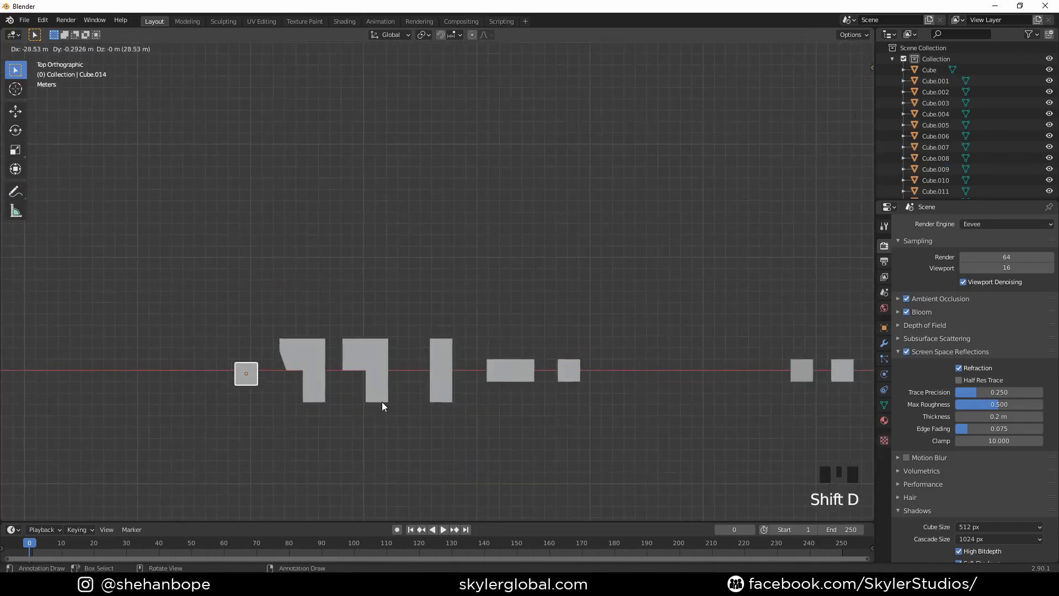
click(383, 407)
key(Tab)
middle_drag(347, 314, 408, 294)
key(Tab)
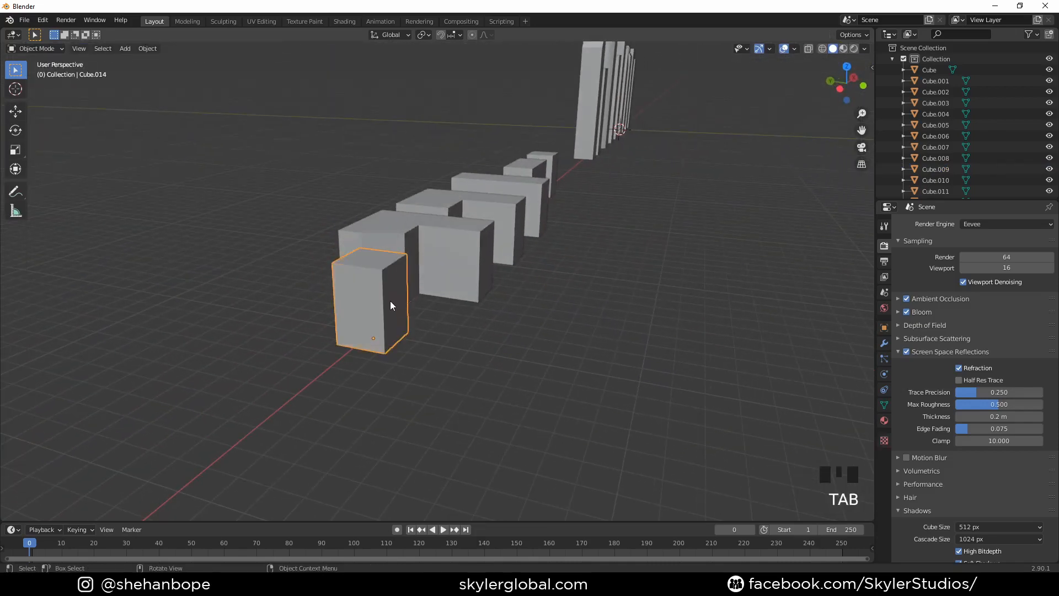
- Add a horizontal loop cut around the middle of the new block's height
key(Tab)
key(ctrl+r)
click(375, 289)
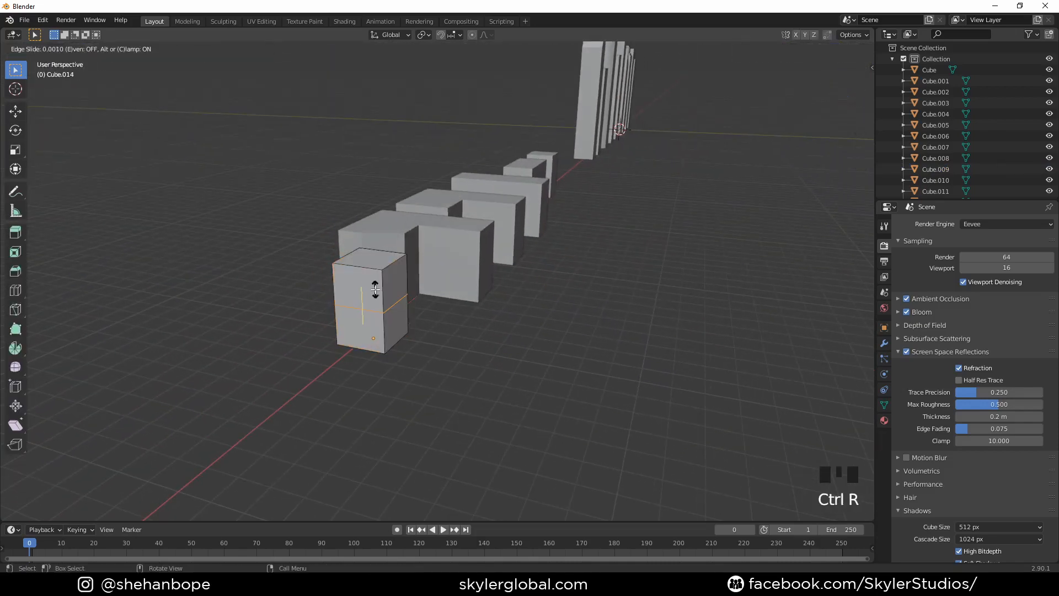
click(372, 288)
middle_drag(373, 290, 402, 314)
- Extrude the lower side face of the block about 1.5 m along negative Y to form a low wing
key(3)
click(374, 327)
key(e)
right_click(399, 338)
key(g)
key(y)
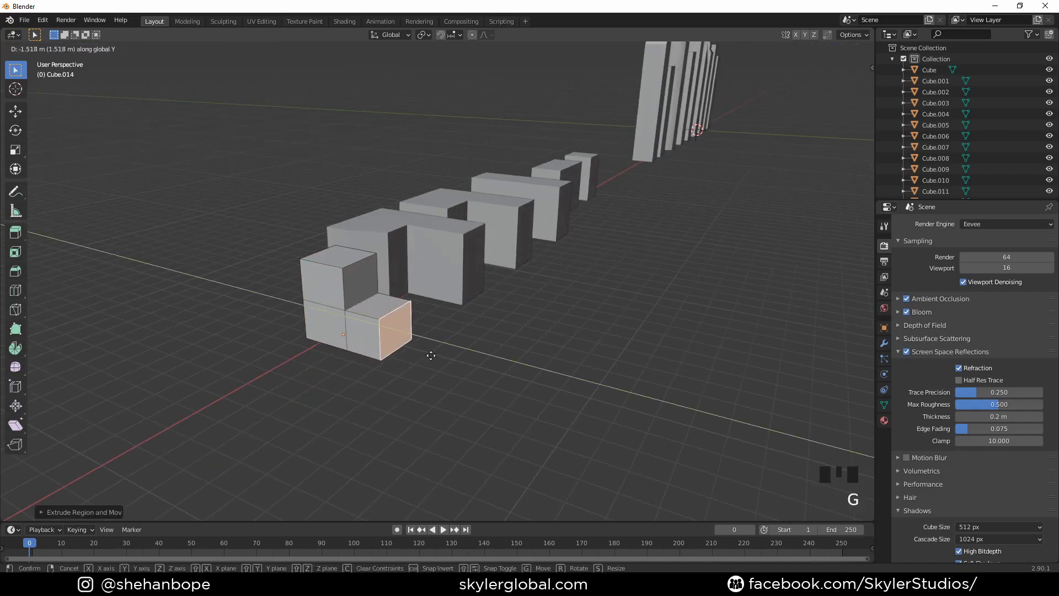
click(431, 355)
- Extrude the block's adjacent lower face along negative X to form a second low wing
click(338, 331)
key(e)
right_click(352, 333)
key(g)
key(x)
click(348, 336)
key(Tab)
- Raise the top faces of both low wings together along Z
middle_drag(348, 336, 366, 279)
key(KP_1)
key(Tab)
middle_drag(275, 251, 313, 272)
click(297, 288)
shift+click(244, 284)
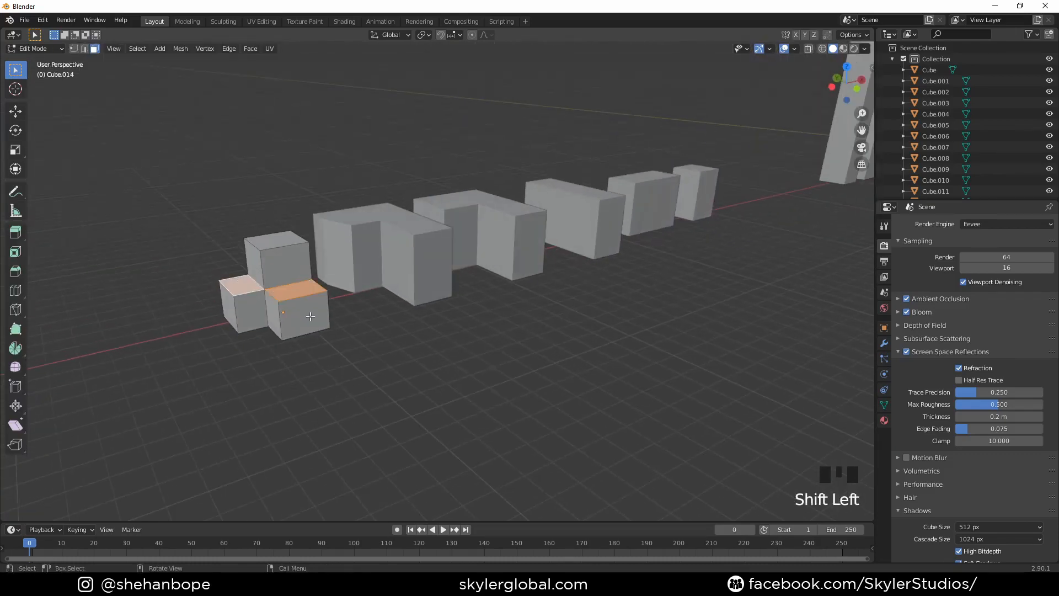
key(g)
key(z)
click(373, 332)
- Pull the end face of the wing pointing to negative Y slightly outward along Y
key(KP_1)
middle_drag(373, 332, 414, 383)
click(396, 393)
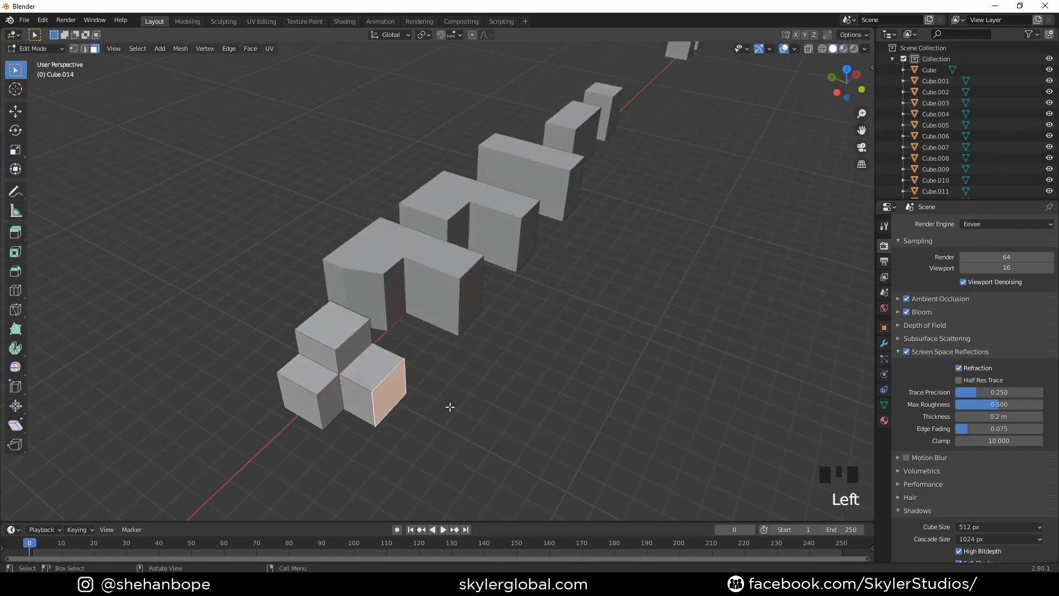
key(g)
key(y)
click(462, 411)
- Pull the end face of the other low wing slightly outward along X
click(332, 401)
click(319, 403)
key(g)
key(x)
click(309, 411)
key(Tab)
- Duplicate the L-shaped building with the bevelled corner and place the copy at the row's far negative X end
middle_drag(481, 411, 409, 309)
click(393, 286)
key(shift+d)
click(201, 397)
- Add a horizontal loop cut around the copied L-shaped building, about a third of the way down from its roof
shift+middle_drag(201, 397, 209, 387)
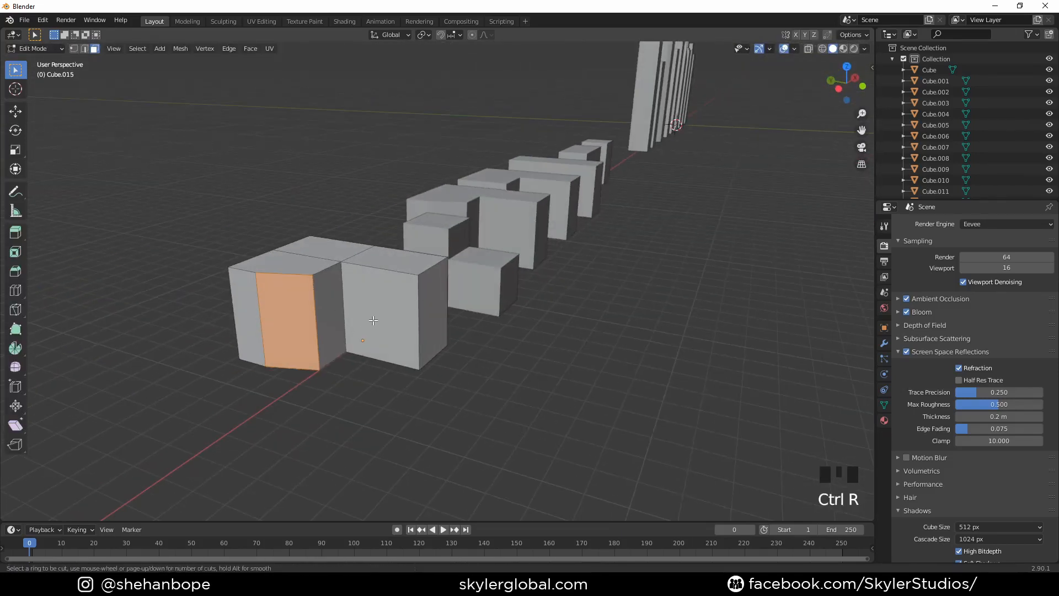
click(374, 322)
middle_drag(374, 321, 374, 294)
- Delete the roof and side faces above the cut on the building's straight wing
key(3)
click(380, 298)
key(x)
click(382, 333)
click(381, 324)
key(x)
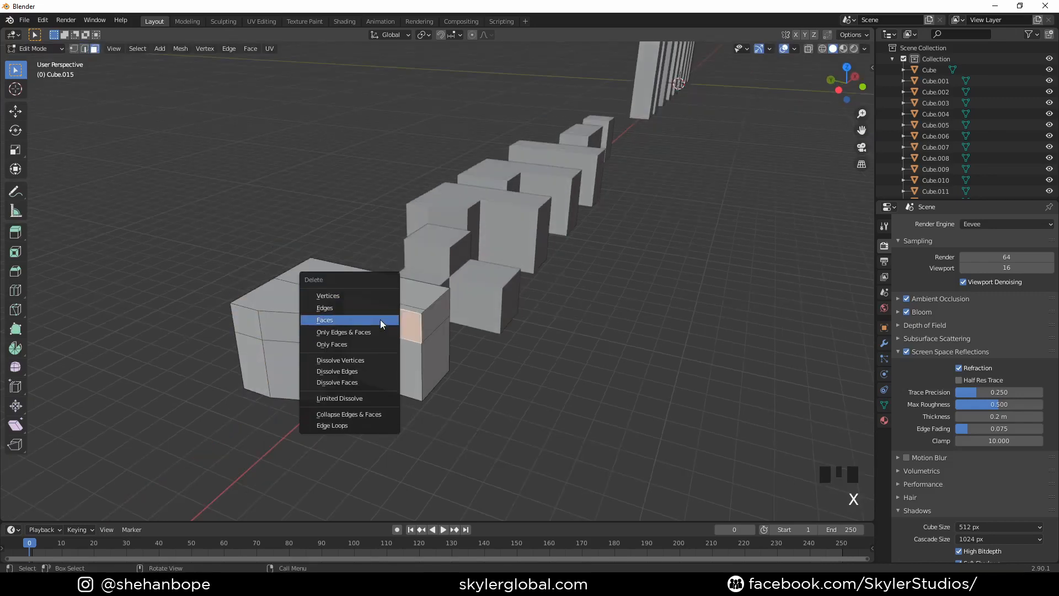
click(381, 324)
click(399, 313)
click(333, 272)
key(x)
click(379, 270)
- Fill the openings left by the deleted faces using their border vertices to close the stepped building
key(1)
scroll(316, 286, up, 2)
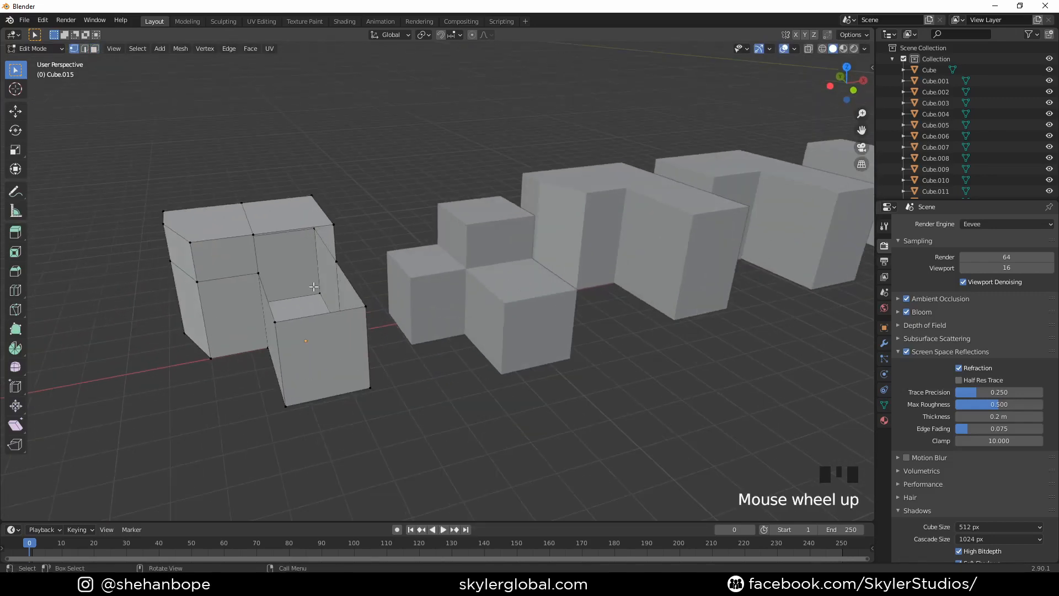
shift+click(374, 251)
shift+click(300, 270)
key(f)
key(Tab)
- Move all the buildings together far along negative X, well clear of the world origin
middle_drag(390, 284, 454, 309)
scroll(572, 306, down, 2)
middle_drag(571, 303, 383, 309)
scroll(383, 309, down, 4)
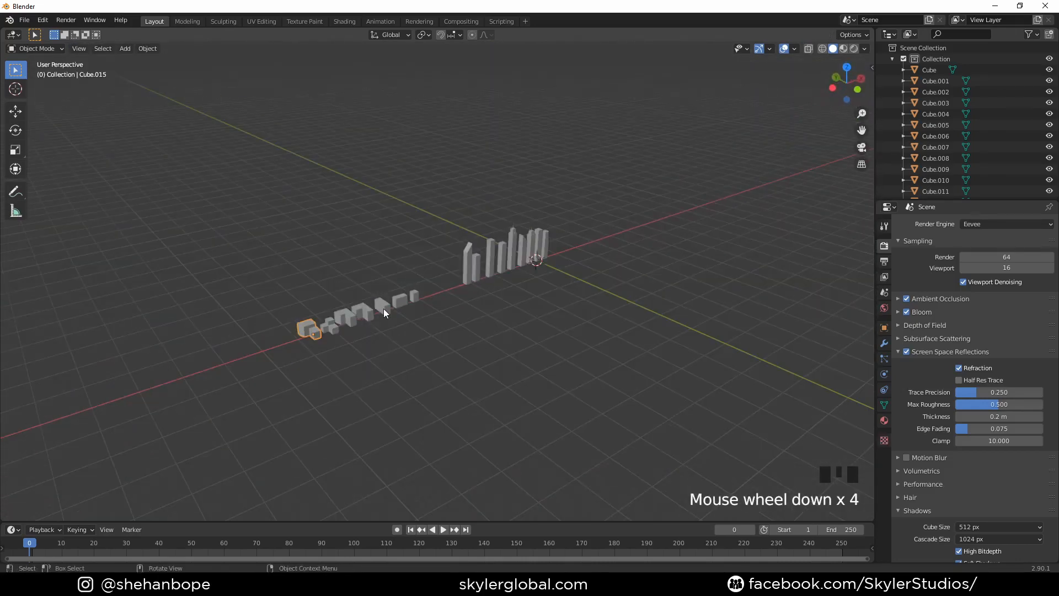
key(KP_7)
key(a)
key(g)
key(x)
click(116, 374)
- Add a plane at the world origin and scale it by 10
scroll(386, 325, down, 2)
shift+middle_drag(449, 314, 441, 315)
key(shift+a)
mouse_move(431, 316)
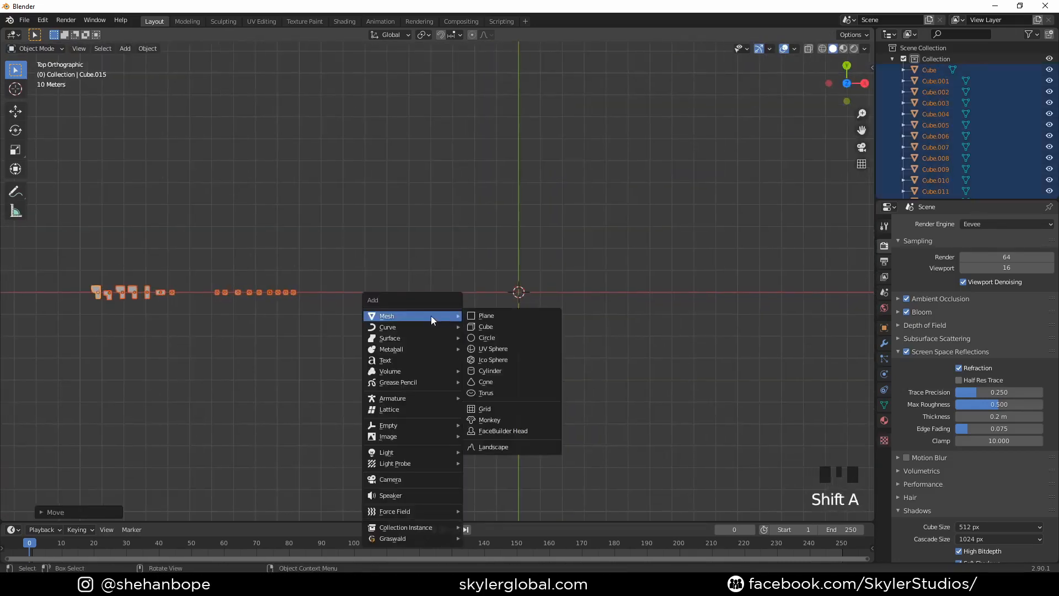
click(495, 316)
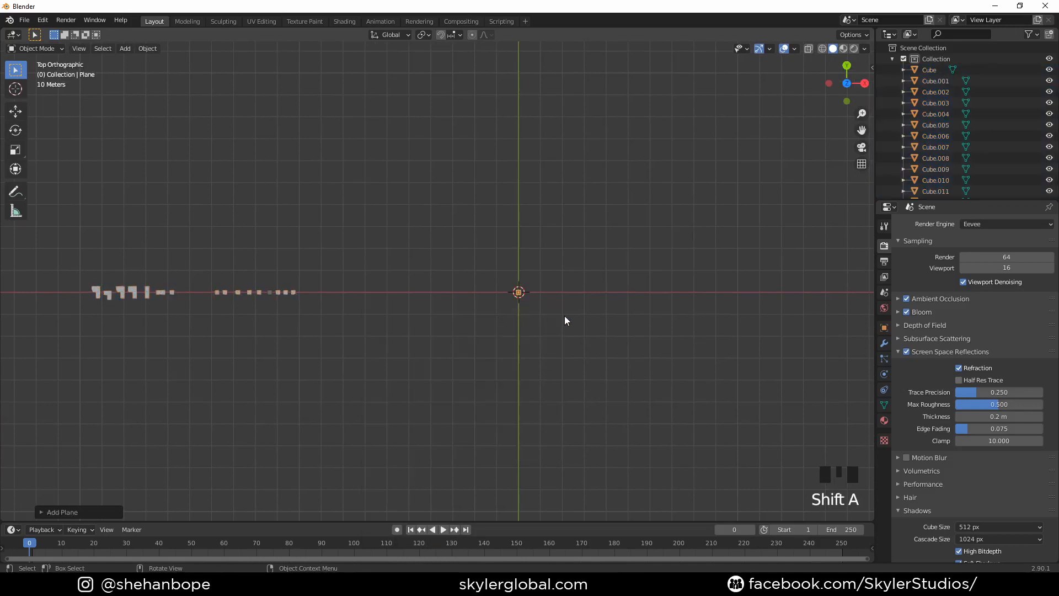
text(s10)
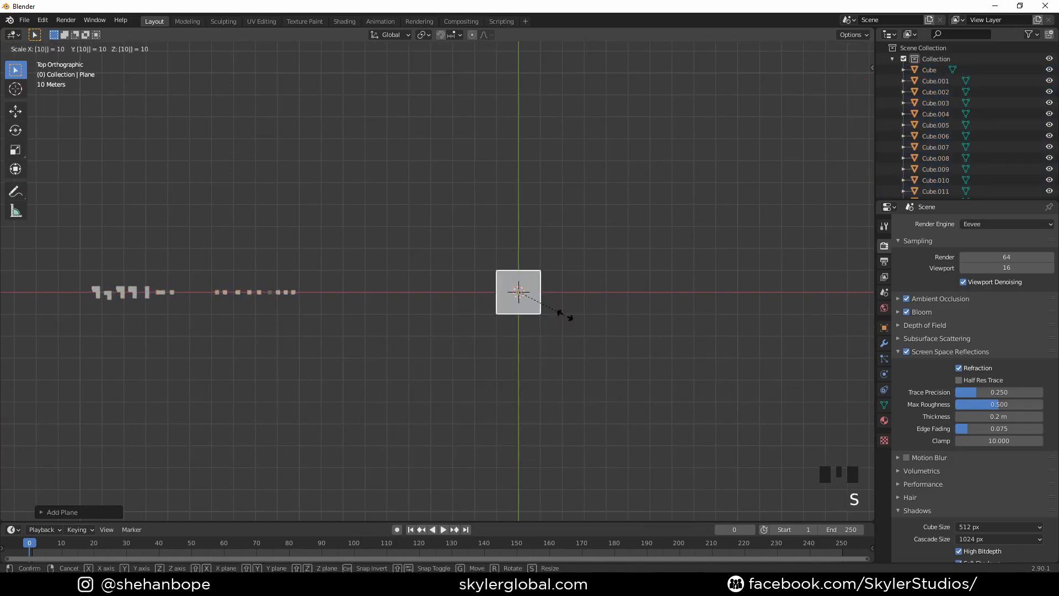
click(564, 316)
- Try to divide the plane with a centred loop cut along Y
scroll(565, 314, up, 6)
shift+middle_drag(493, 336, 339, 293)
scroll(232, 289, up, 2)
key(ctrl+r)
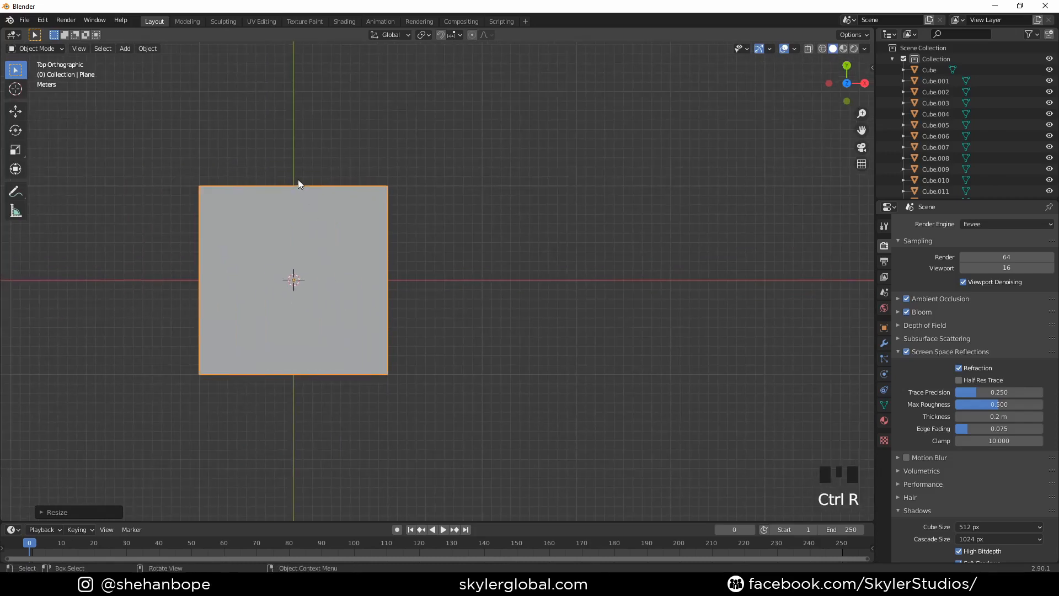
key(Tab)
key(ctrl+r)
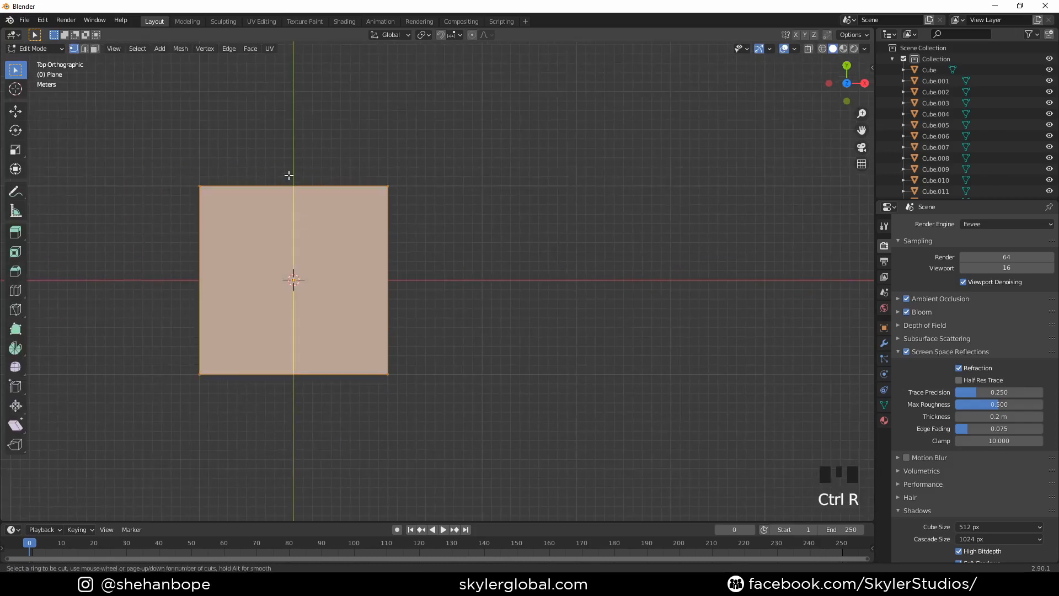
click(289, 176)
right_click(288, 174)
middle_drag(350, 271, 360, 237)
key(ctrl+z)
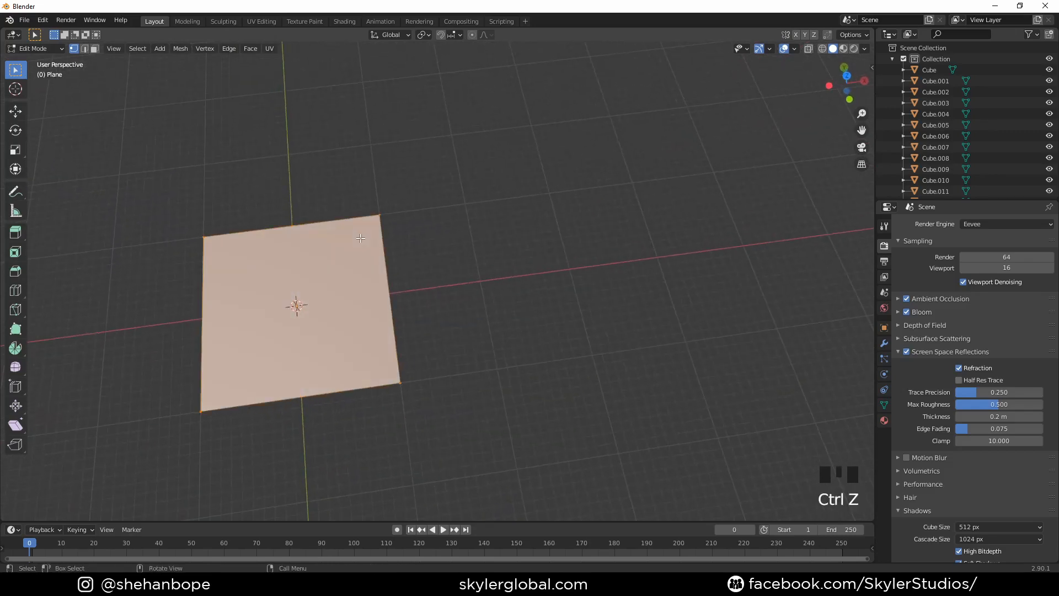
key(Tab)
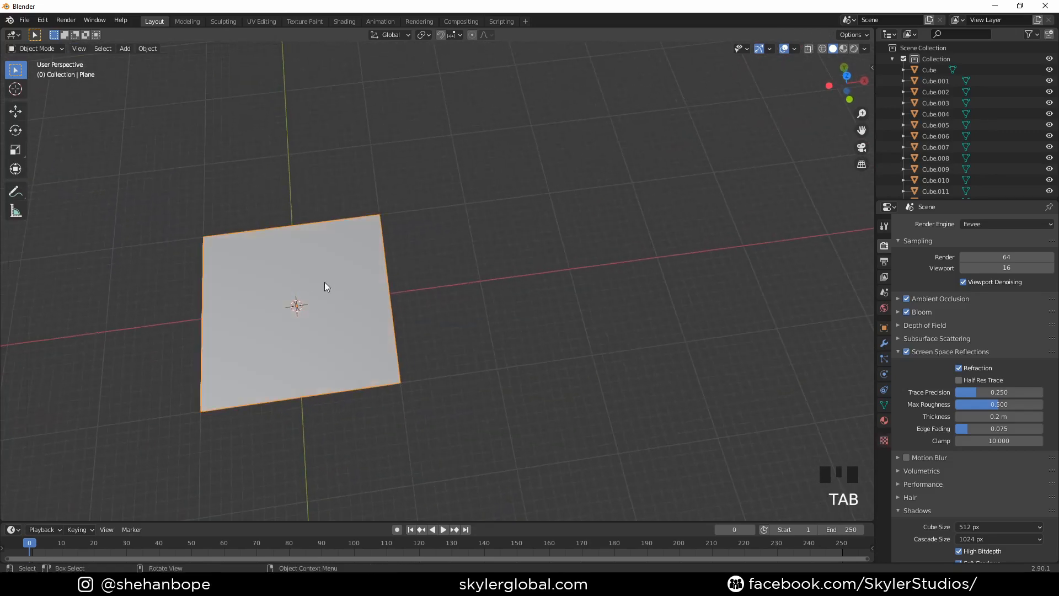
- Subdivide the whole plane with a high number of cuts into a dense, even grid
middle_drag(360, 279, 350, 292)
key(KP_7)
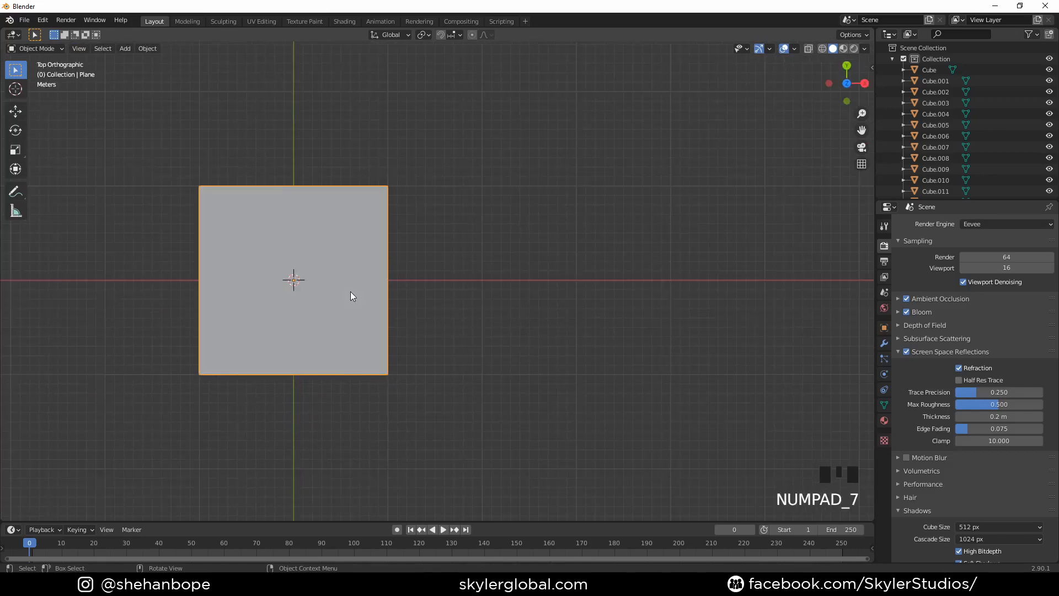
key(Tab)
scroll(314, 257, up, 1)
scroll(314, 257, up, 1)
shift+middle_drag(228, 282, 326, 281)
right_click(390, 241)
click(390, 241)
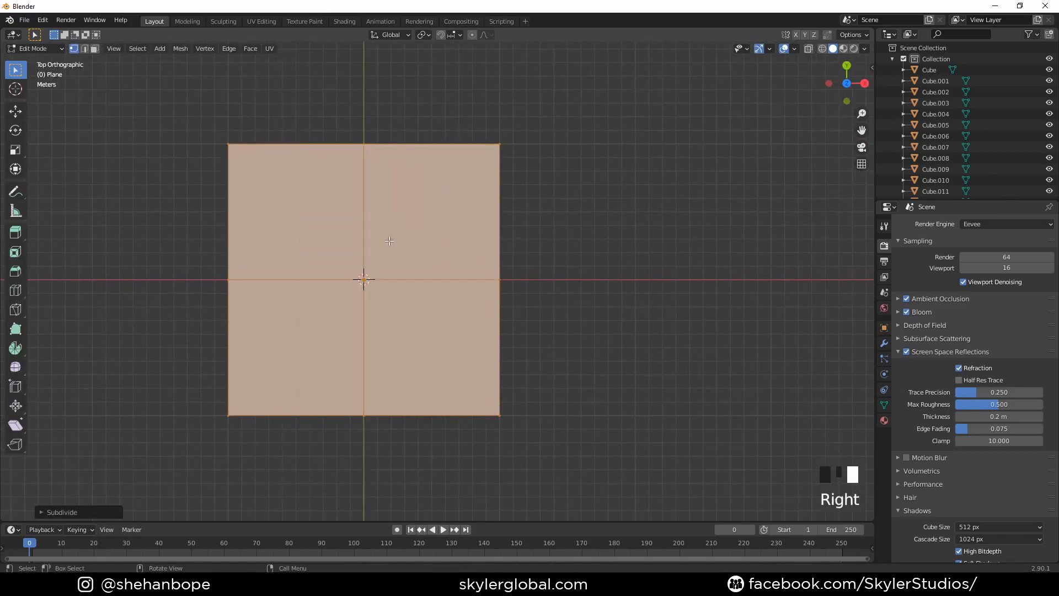
click(42, 511)
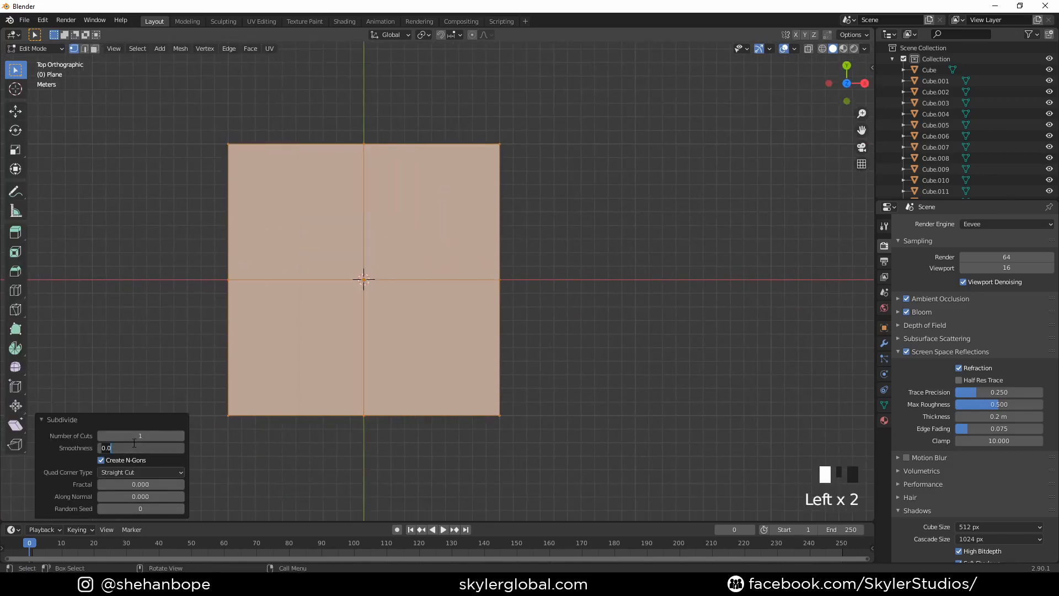
key(Return)
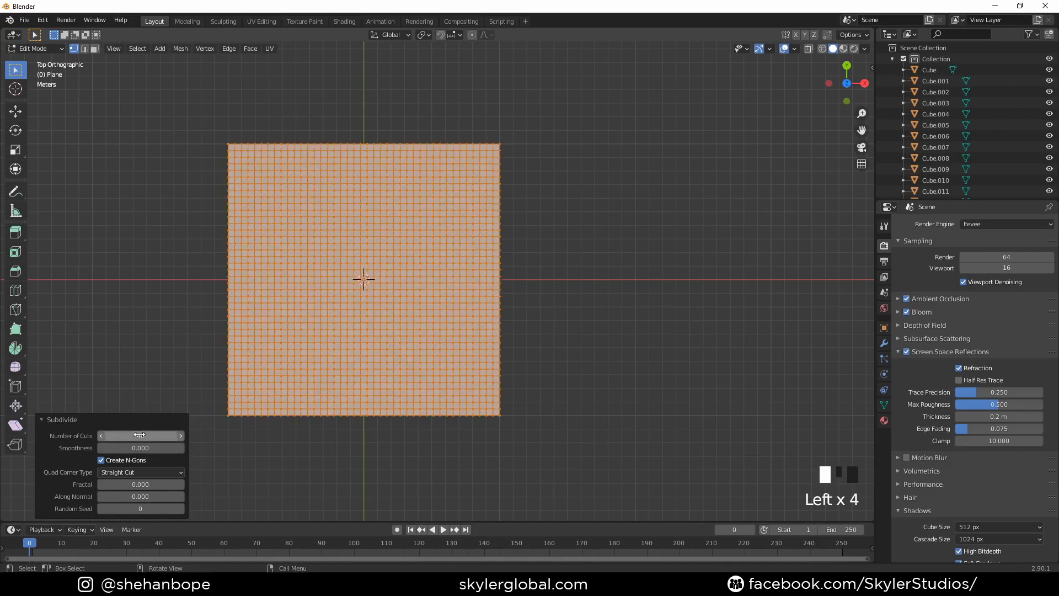
- Add a particle system of type Hair to the ground plane in Object Mode
key(Tab)
middle_drag(249, 362, 349, 286)
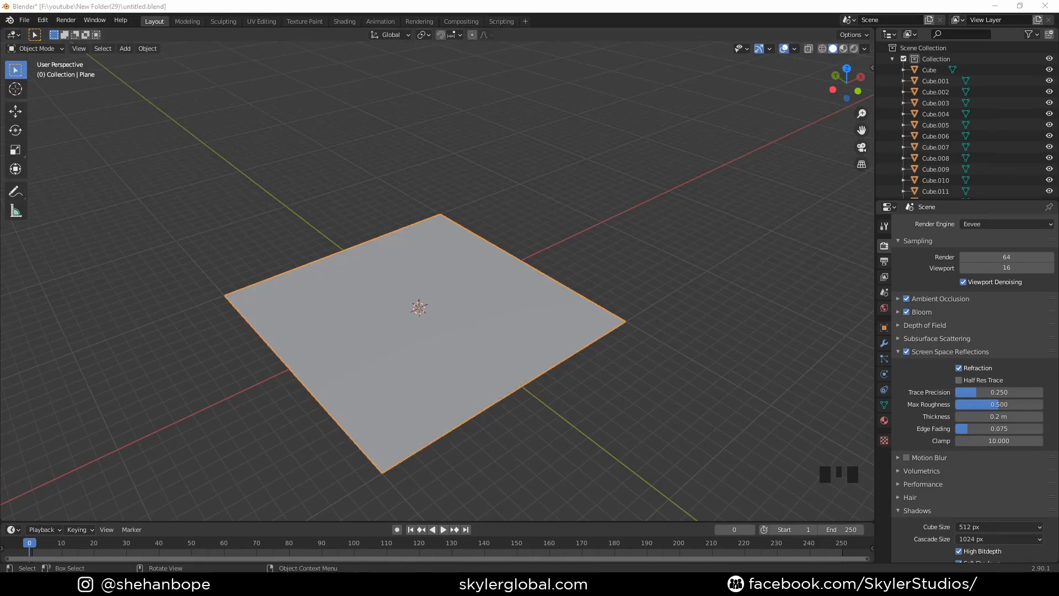
middle_drag(338, 417, 357, 416)
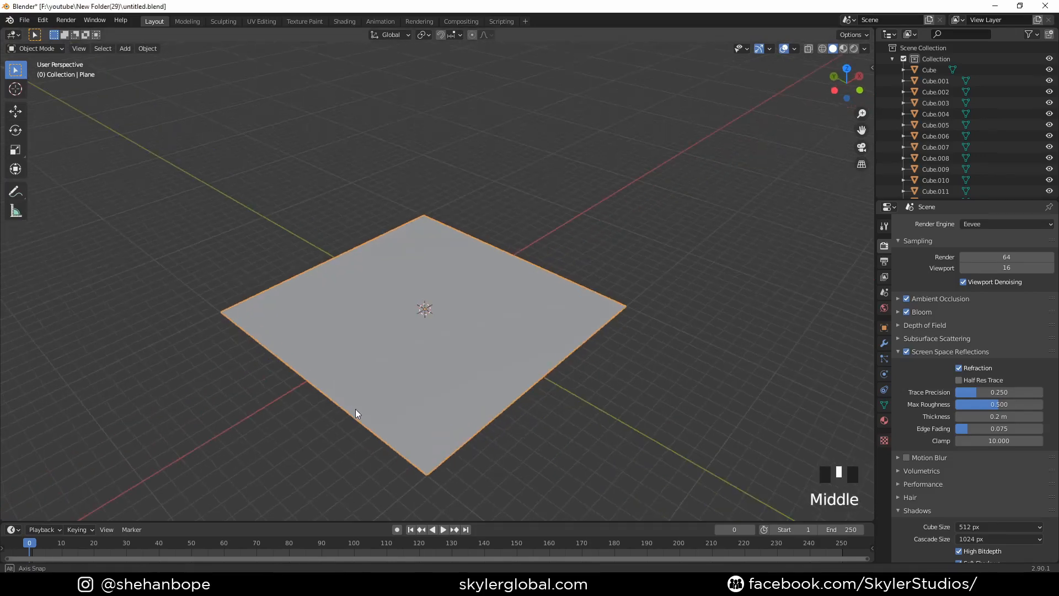
click(884, 358)
click(1050, 225)
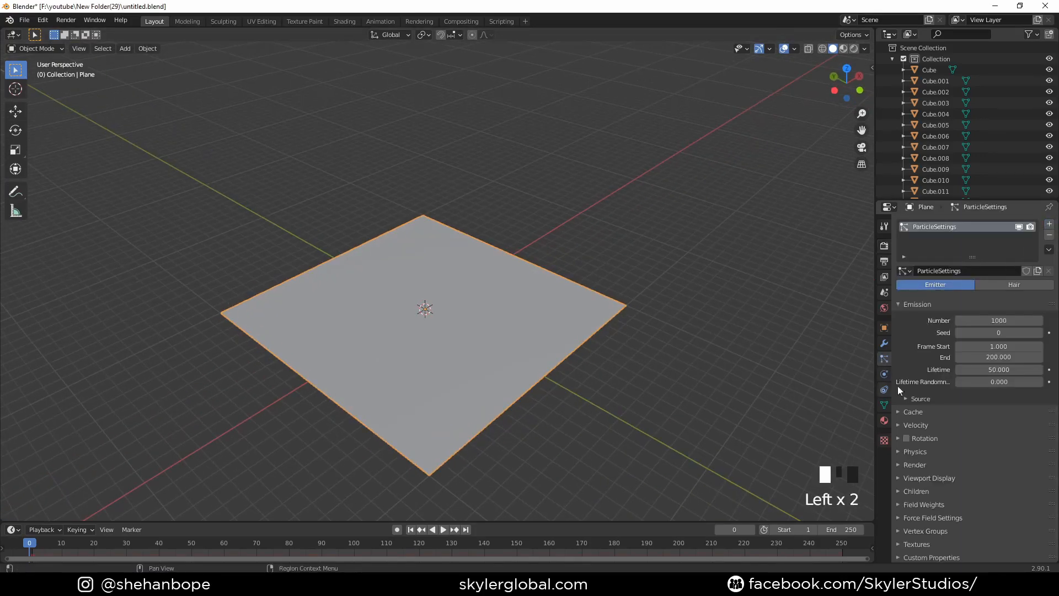
click(1021, 286)
scroll(537, 349, down, 8)
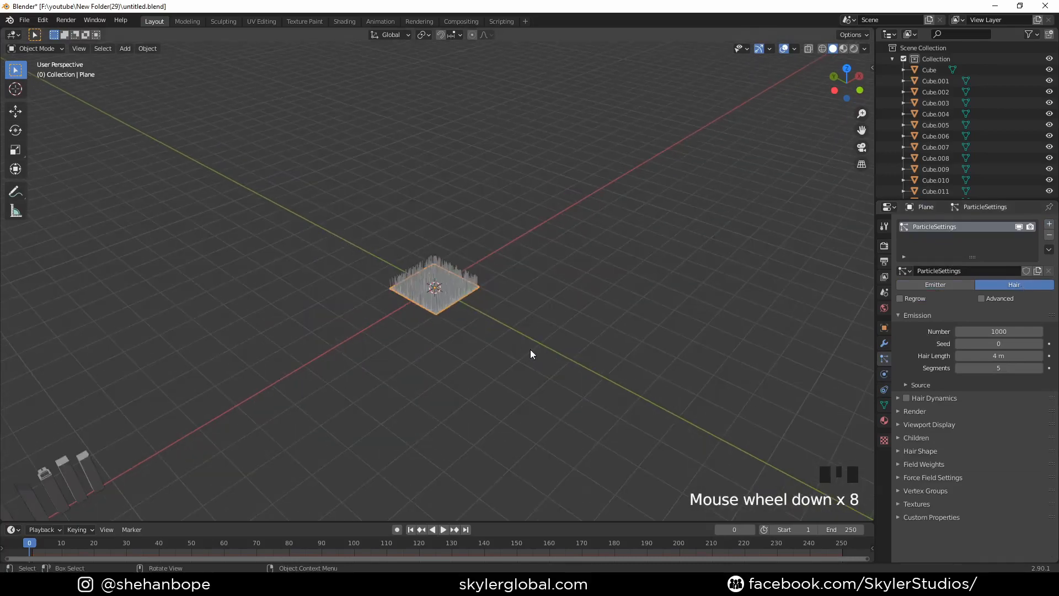
- Select all the building models and move them into a new collection named Buildings
middle_drag(531, 349, 508, 351)
scroll(243, 338, down, 2)
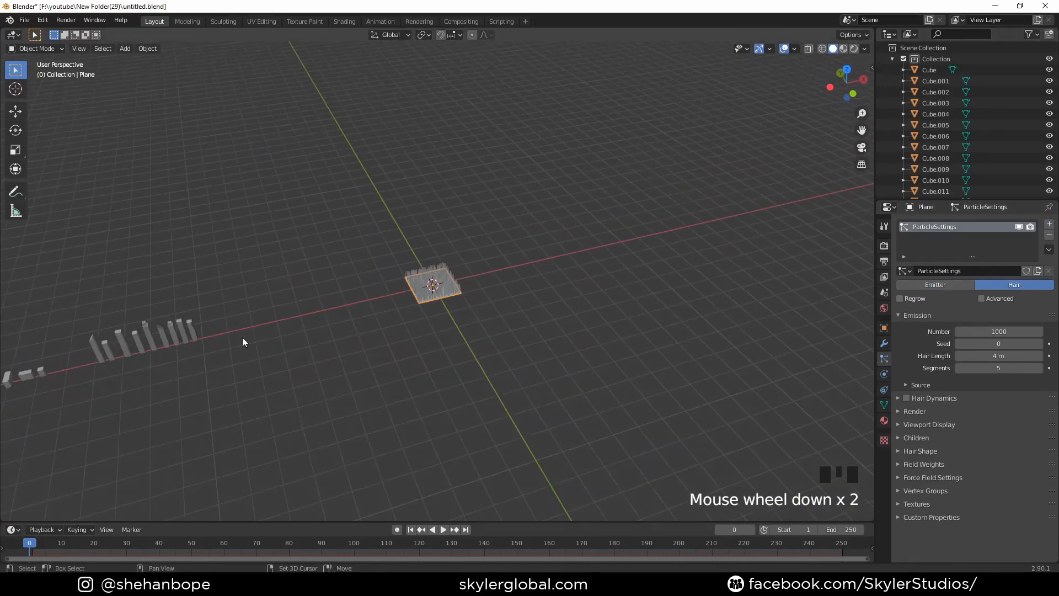
shift+middle_drag(242, 338, 473, 337)
drag(100, 225, 399, 431)
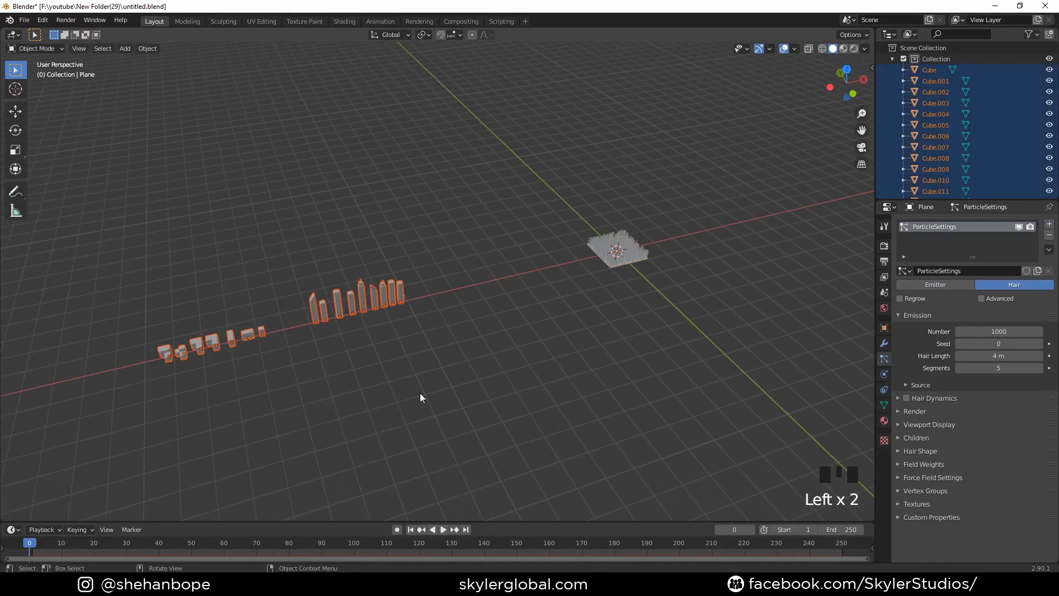
scroll(408, 379, up, 2)
middle_drag(408, 380, 405, 379)
key(m)
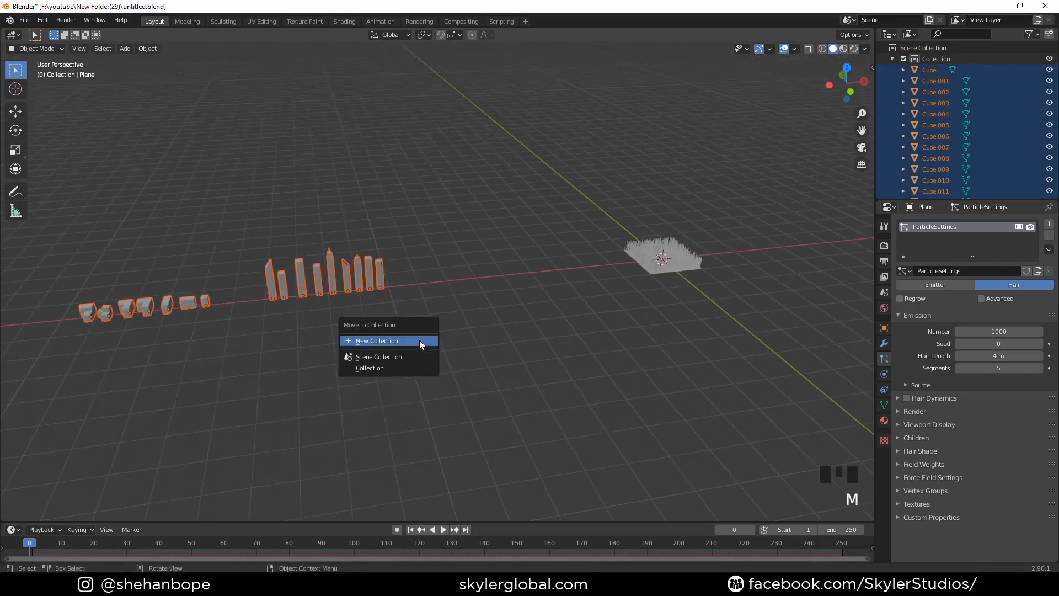
click(390, 341)
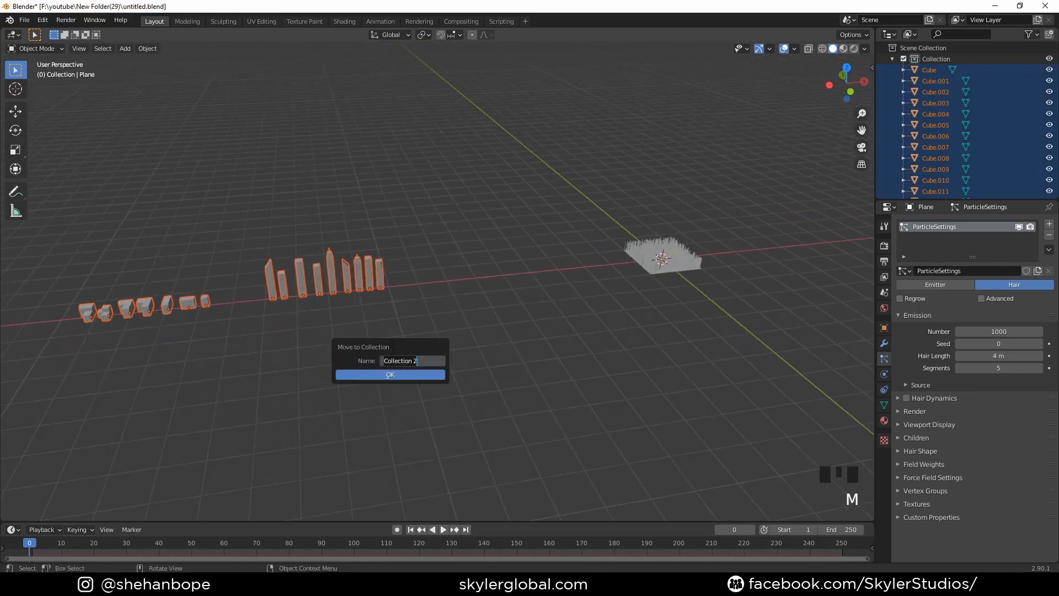
click(425, 374)
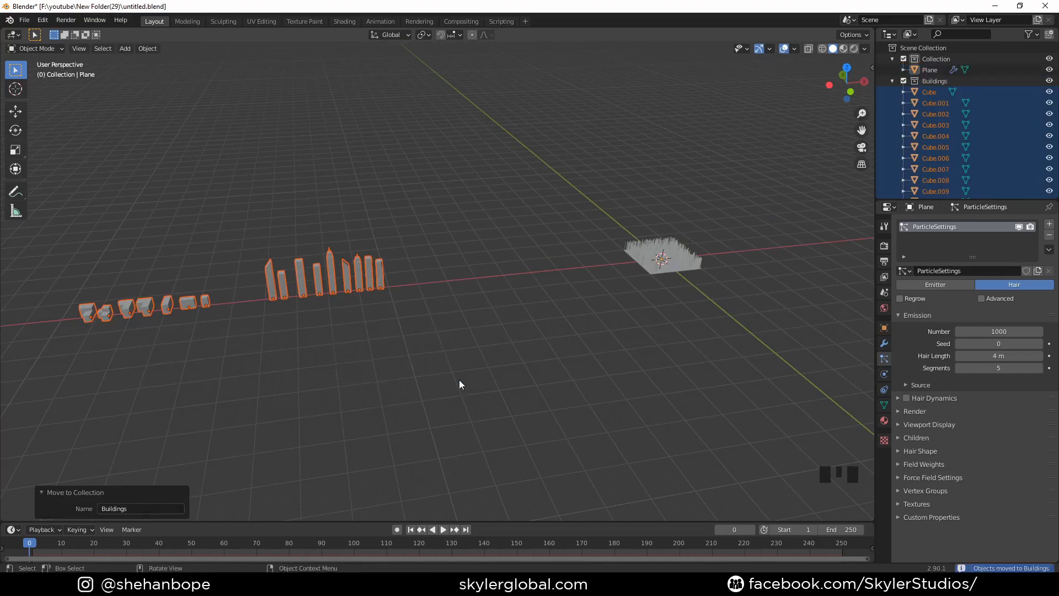
- Select the ground plane again and expand the Source and Render settings of its particle system
middle_drag(459, 380, 246, 339)
scroll(547, 281, up, 3)
scroll(270, 352, up, 5)
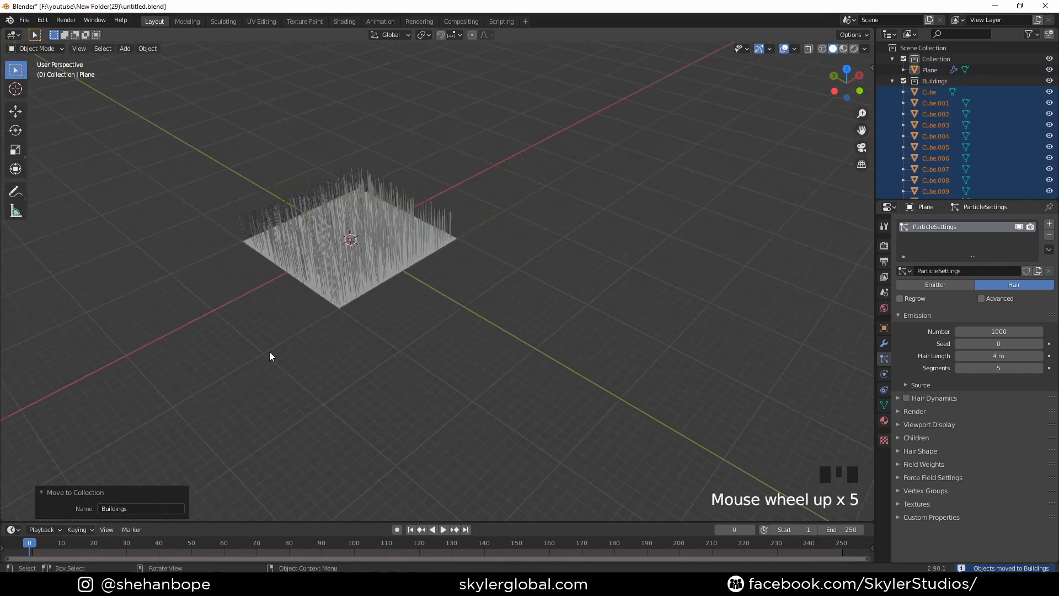
click(342, 313)
scroll(334, 356, up, 3)
shift+middle_drag(333, 357, 353, 365)
scroll(955, 442, down, 3)
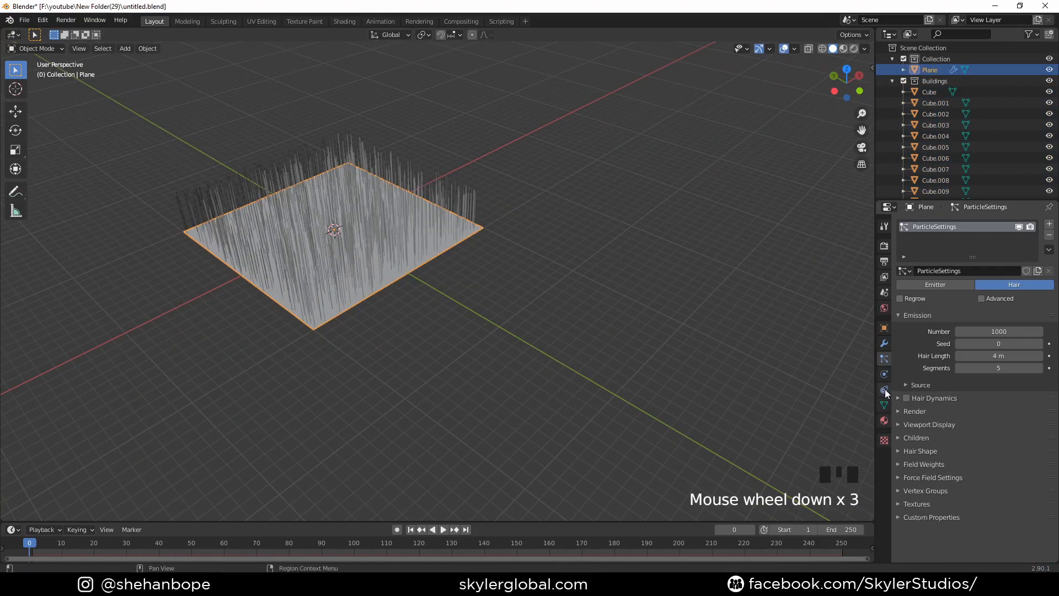
click(883, 357)
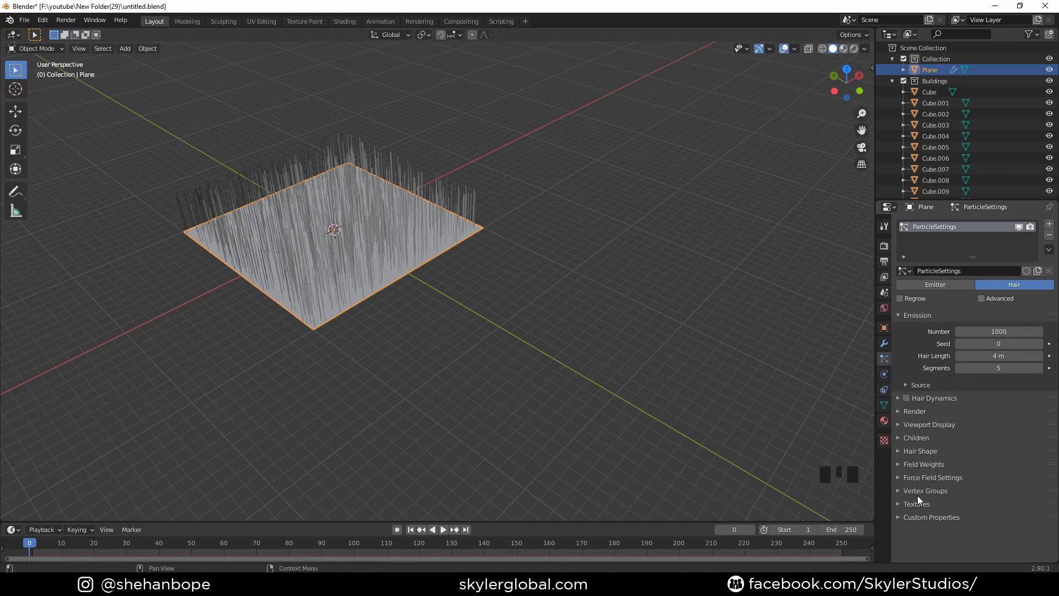
click(932, 389)
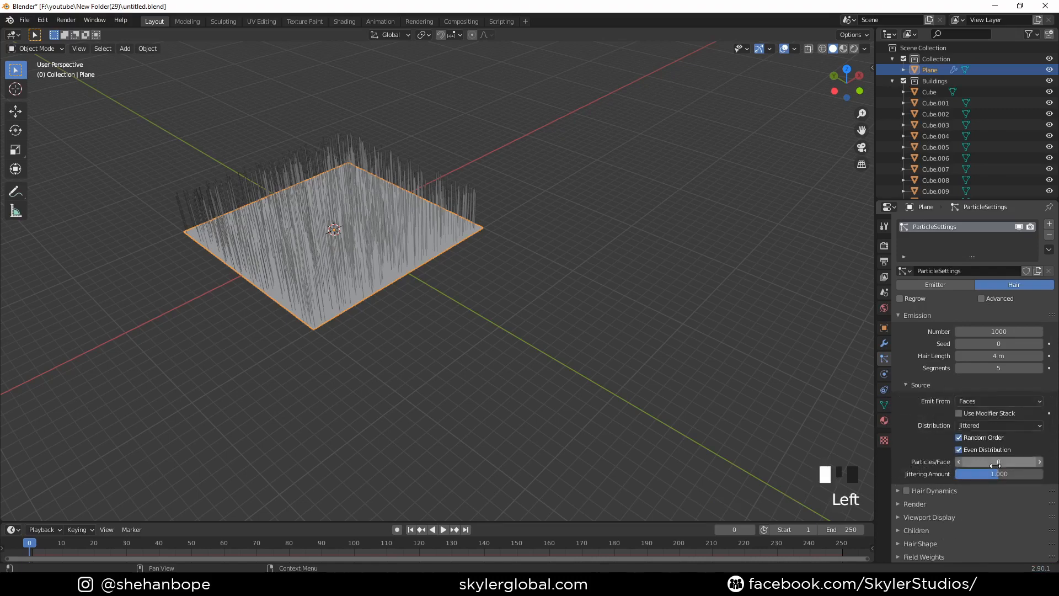
click(938, 503)
scroll(946, 499, down, 4)
- Render the plane's hair particles as a collection, with Buildings as the instance collection
click(986, 434)
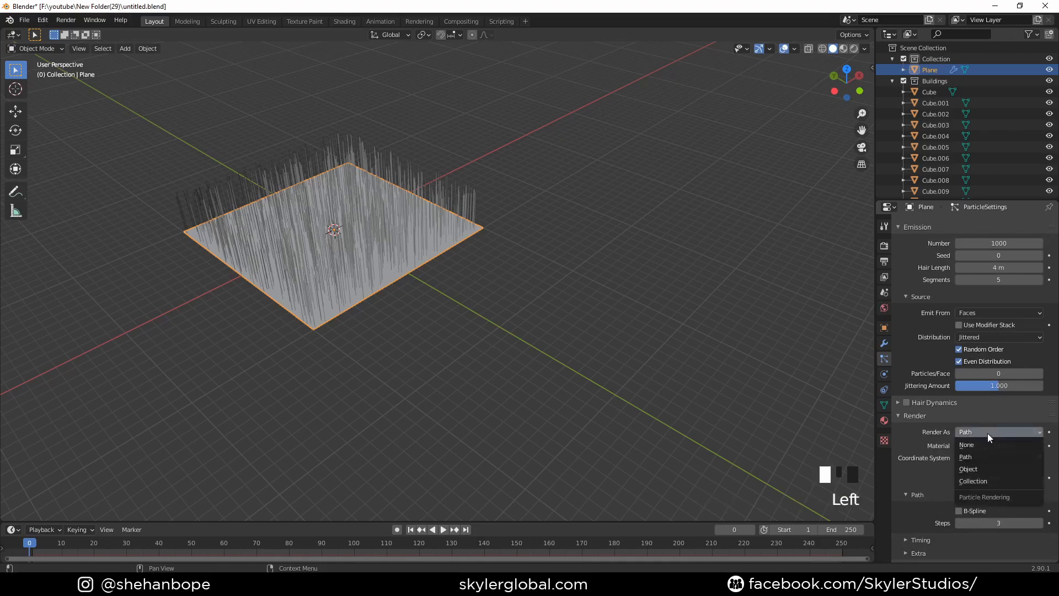
click(985, 470)
click(989, 512)
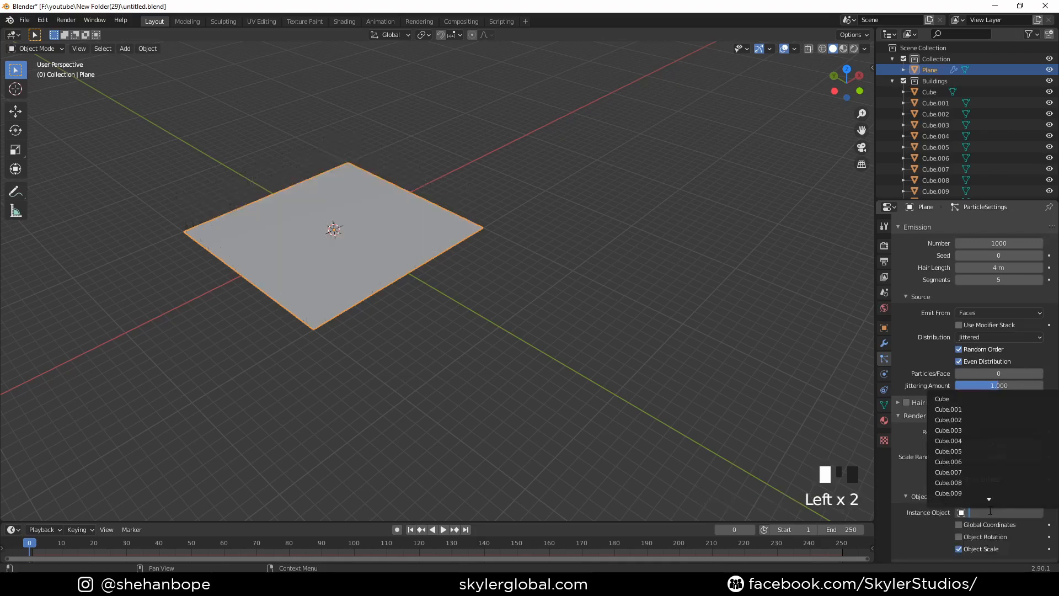
drag(1002, 435, 988, 481)
click(994, 507)
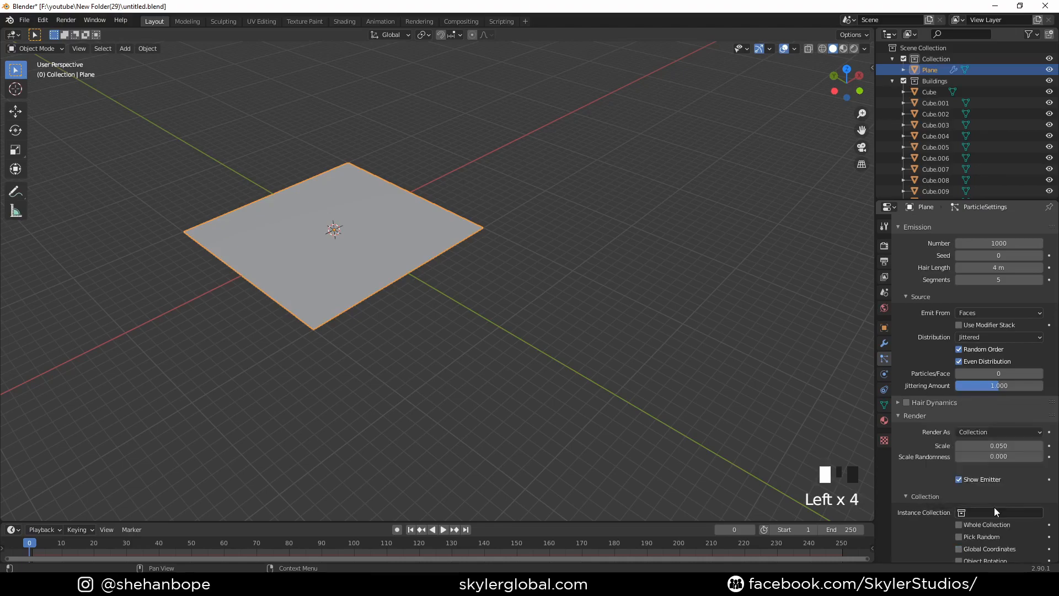
click(994, 508)
click(975, 399)
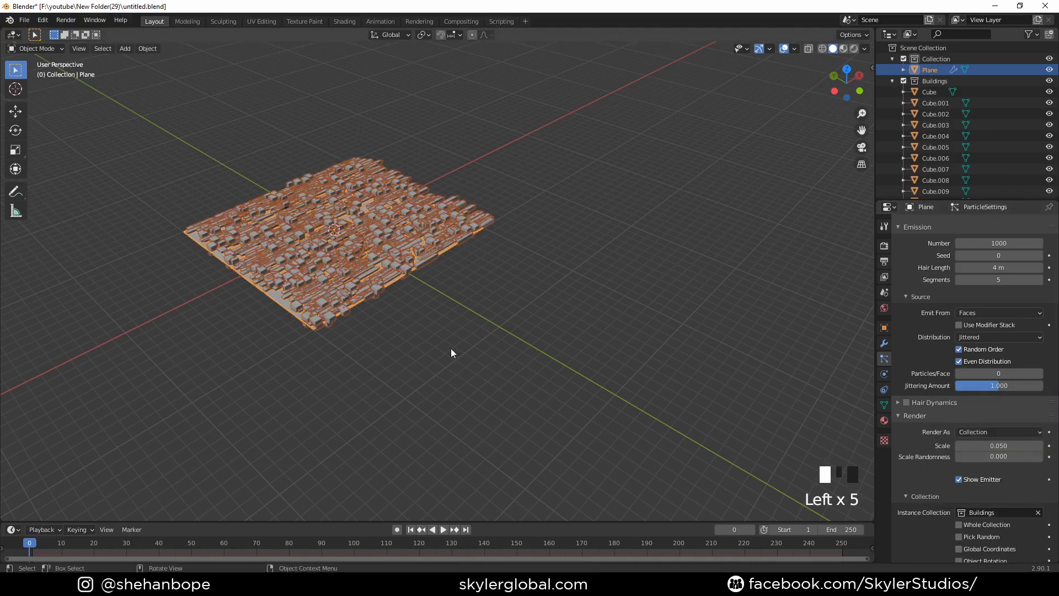
- Examine the orientation and density of the buildings scattered over the plane from several angles
scroll(452, 349, up, 3)
middle_drag(374, 360, 448, 409)
scroll(253, 397, down, 3)
shift+middle_drag(252, 397, 575, 355)
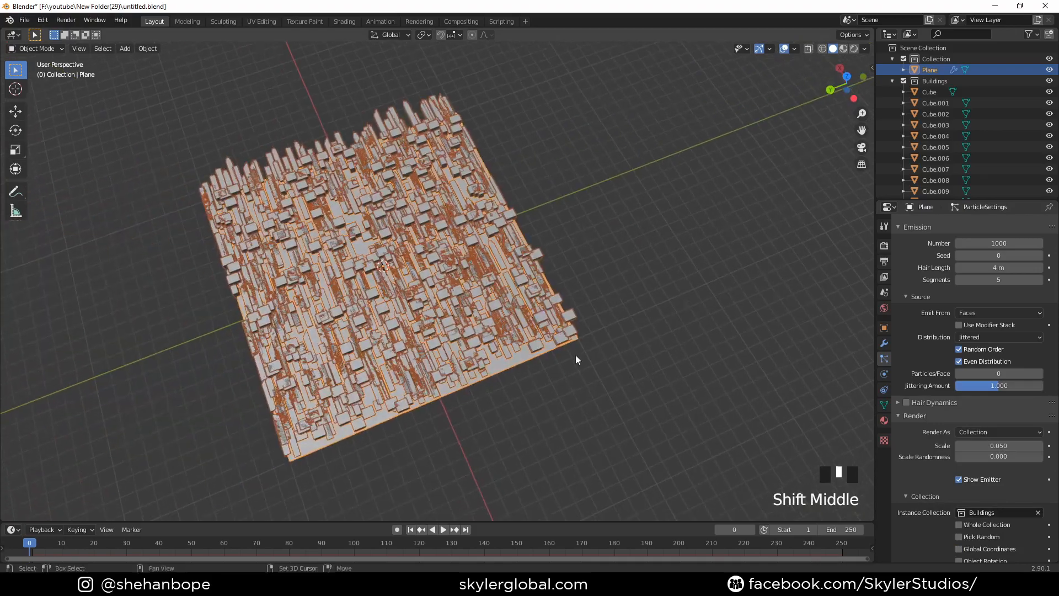
scroll(437, 412, up, 7)
middle_drag(437, 412, 406, 382)
scroll(425, 432, down, 5)
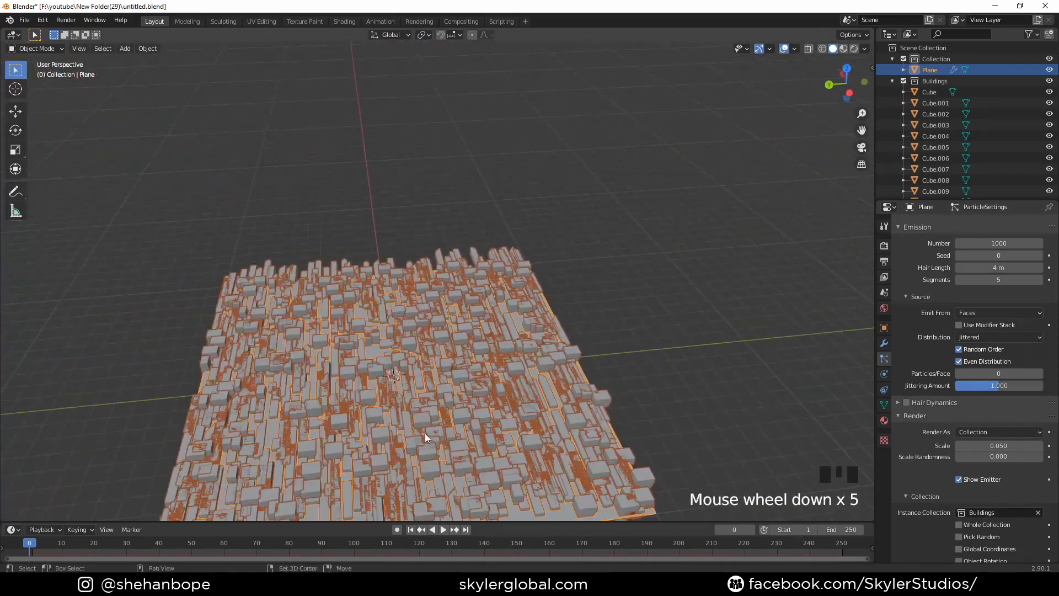
shift+middle_drag(425, 432, 332, 201)
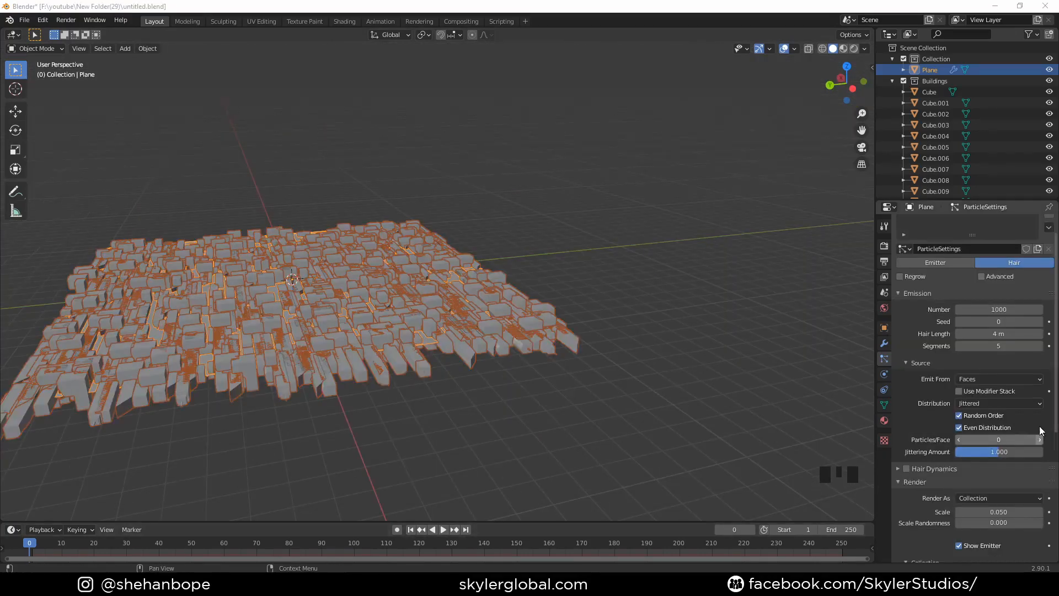
- Enable the advanced hair options and particle rotation, and set the orientation axis to None
click(982, 277)
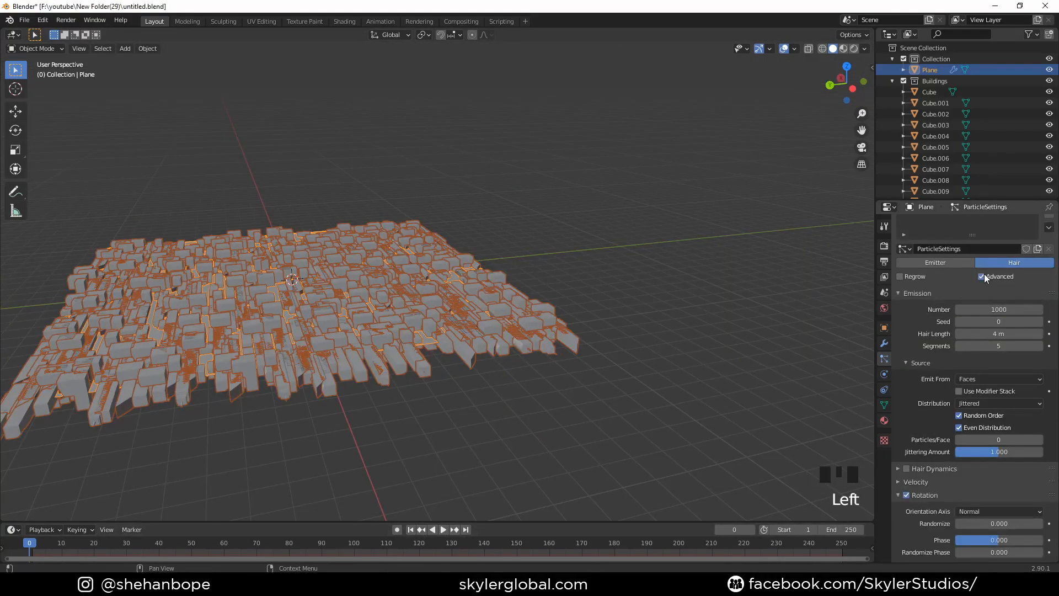
click(911, 498)
click(911, 497)
scroll(966, 504, down, 3)
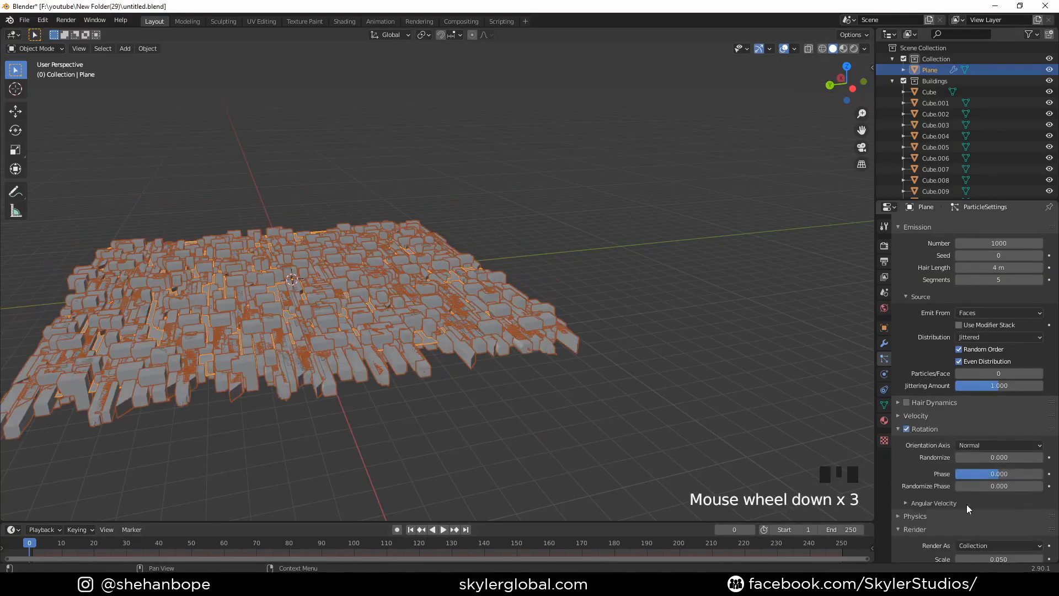
click(982, 445)
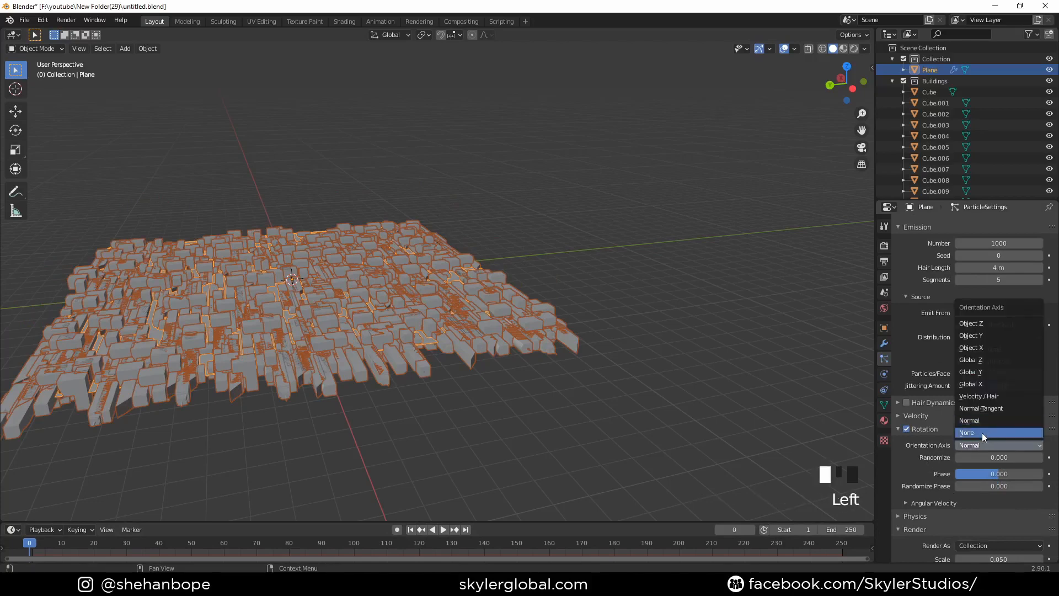
click(982, 433)
- Try Global X as the particles' orientation axis and switch it back to None
click(975, 445)
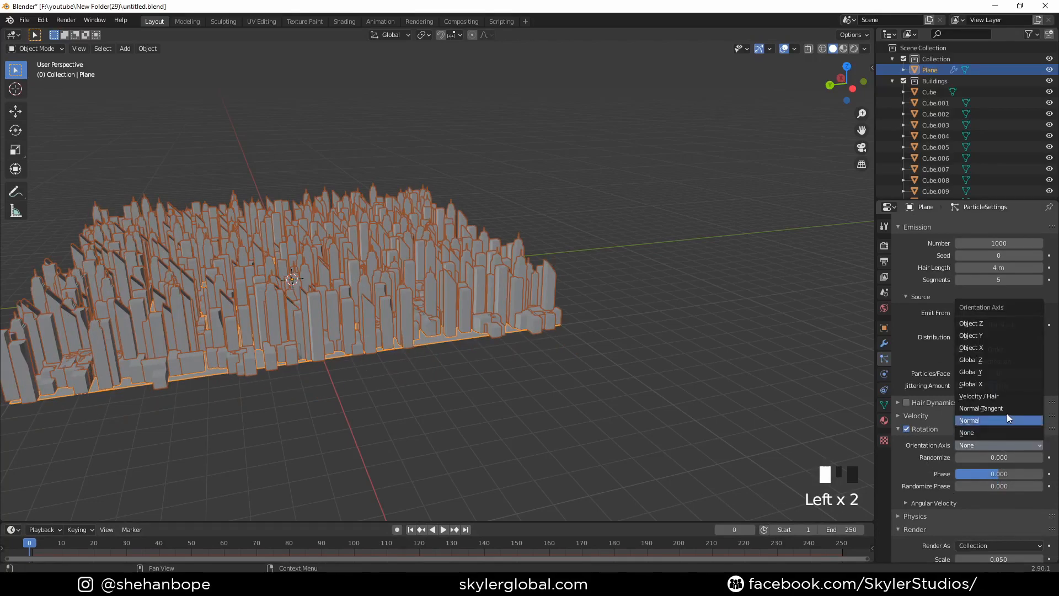
click(1001, 385)
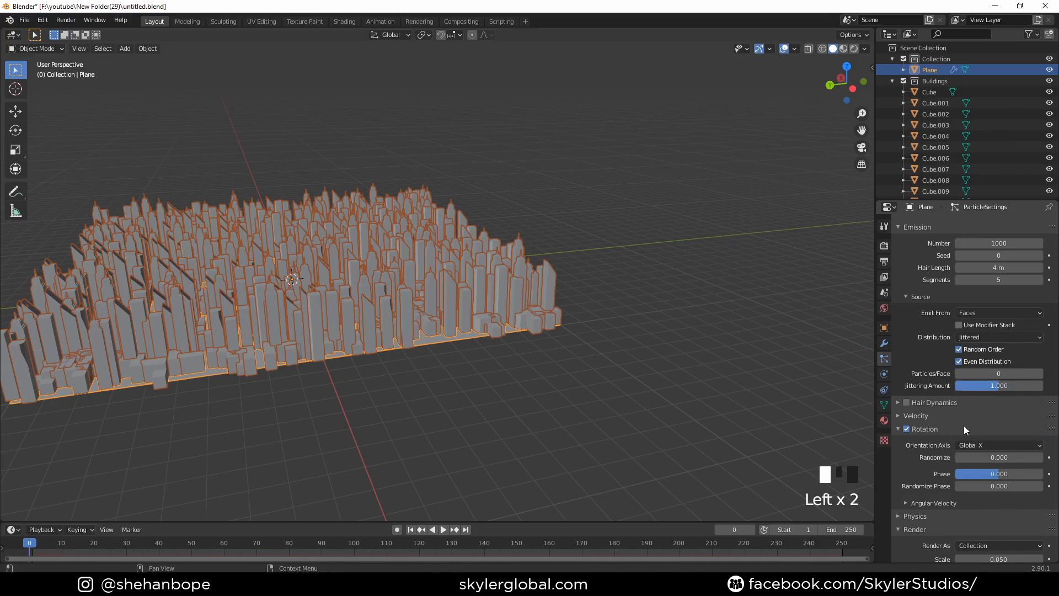
click(975, 451)
click(985, 433)
middle_drag(618, 415, 646, 401)
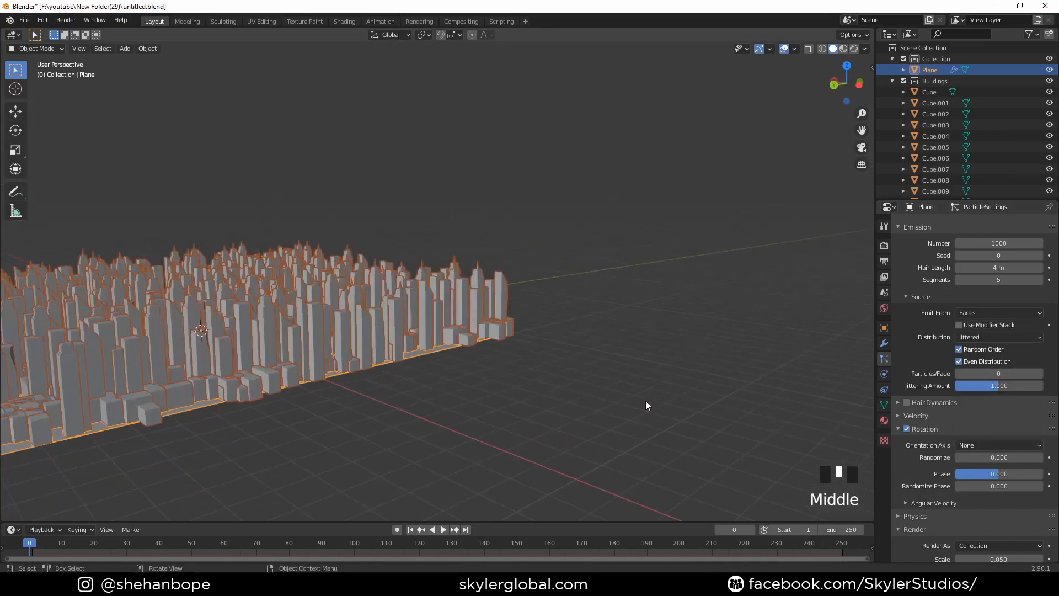
click(978, 443)
click(978, 445)
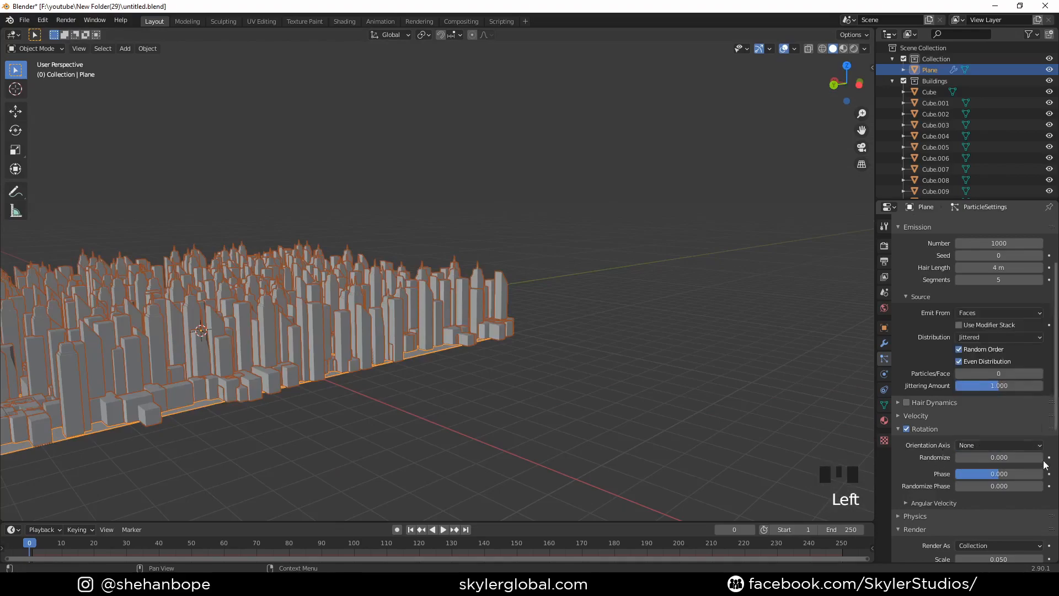
- Duplicate the seven low buildings and place the copies about 14.5 m along negative X and 9.4 m along Y
middle_drag(395, 353, 589, 255)
scroll(558, 352, down, 2)
scroll(390, 321, up, 6)
scroll(389, 240, down, 6)
scroll(413, 237, down, 2)
scroll(589, 255, down, 6)
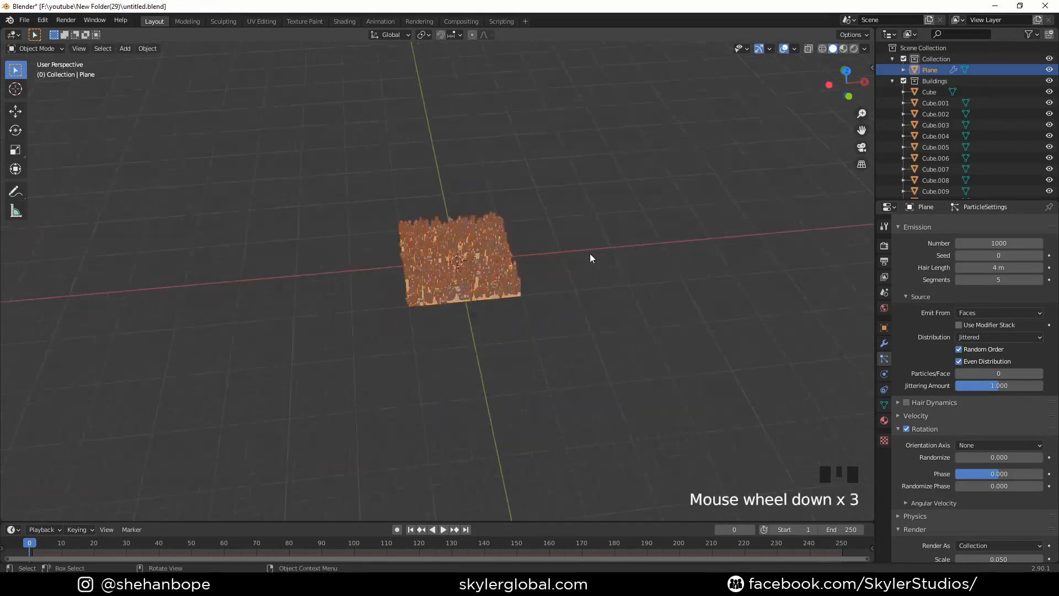
shift+middle_drag(227, 307, 710, 300)
scroll(296, 258, up, 4)
shift+middle_drag(296, 258, 224, 265)
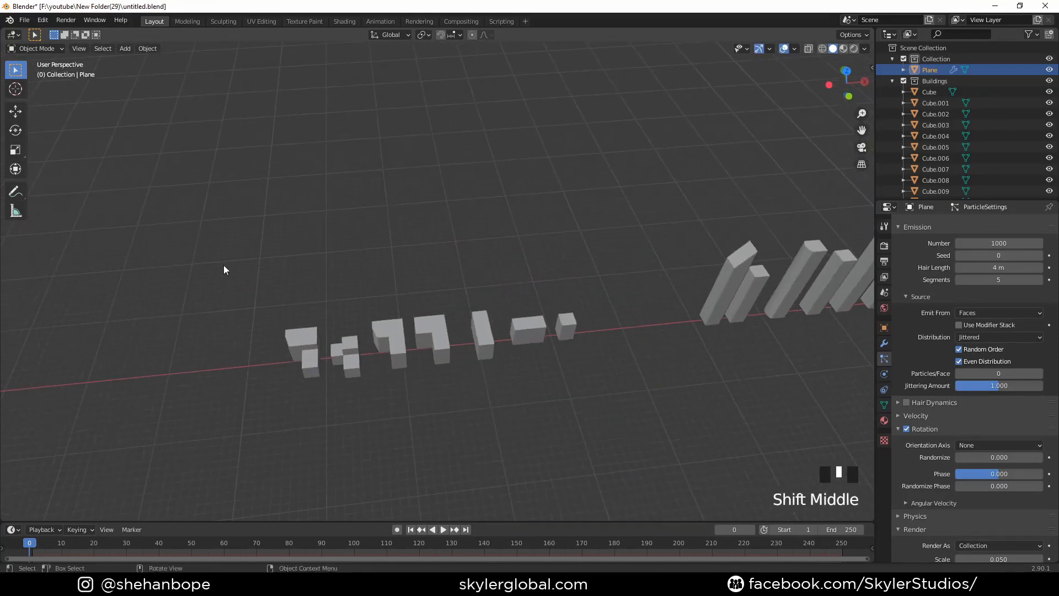
drag(223, 264, 581, 425)
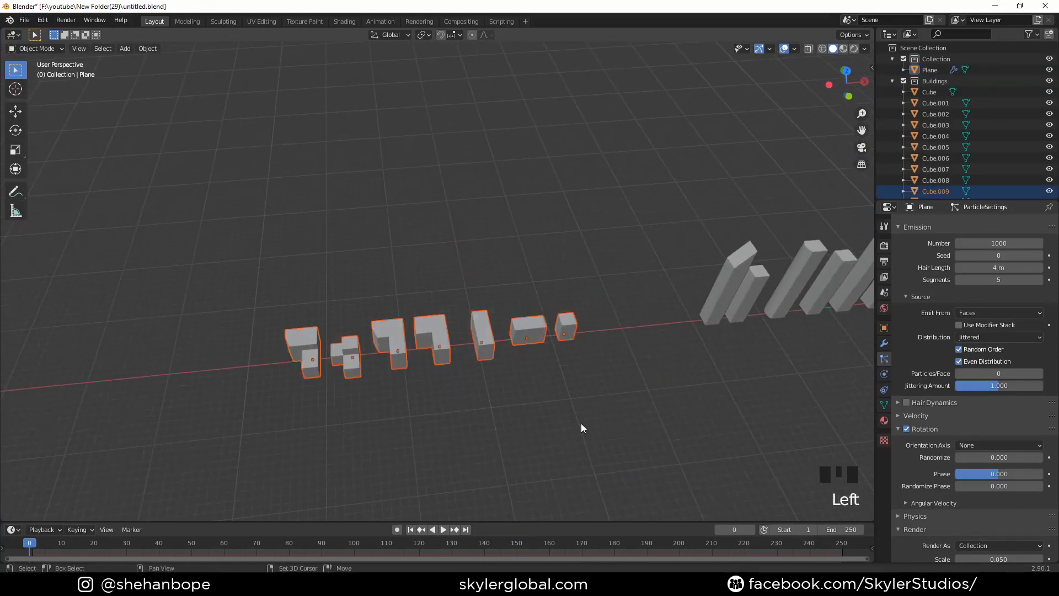
key(KP_7)
key(shift+d)
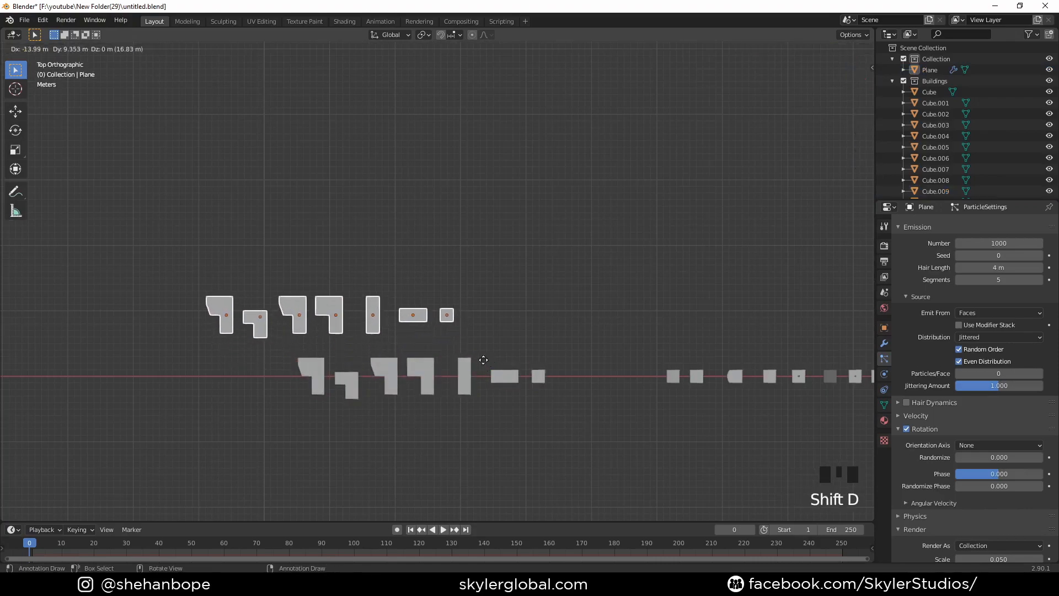
click(486, 361)
- Duplicate the copied row of low buildings again, offset about 16.6 m along X and 15.9 m along Y
scroll(734, 369, down, 5)
shift+middle_drag(733, 369, 307, 336)
scroll(465, 353, up, 7)
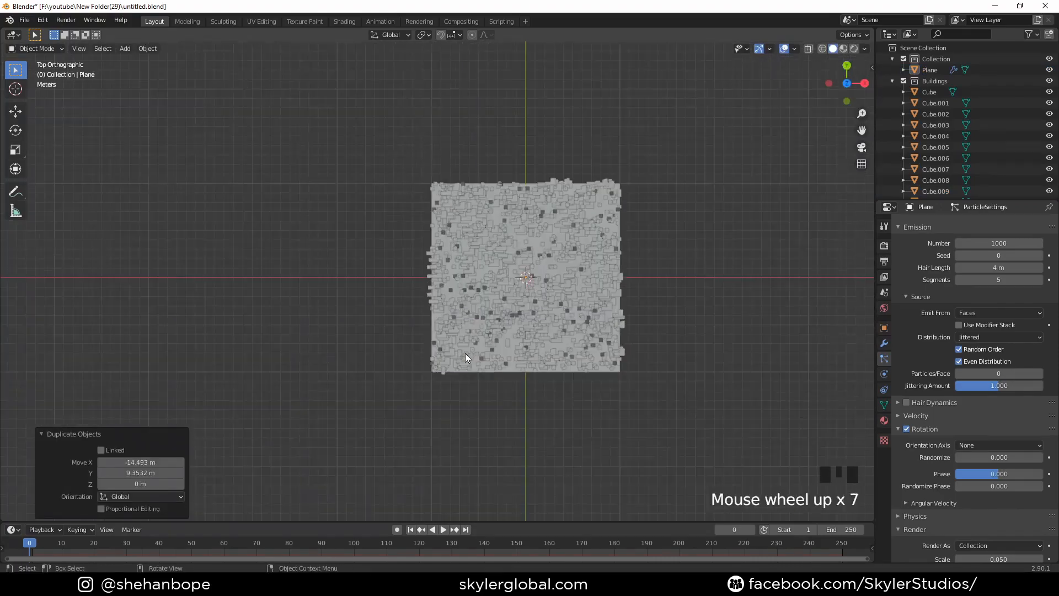
scroll(465, 353, up, 9)
scroll(512, 382, down, 11)
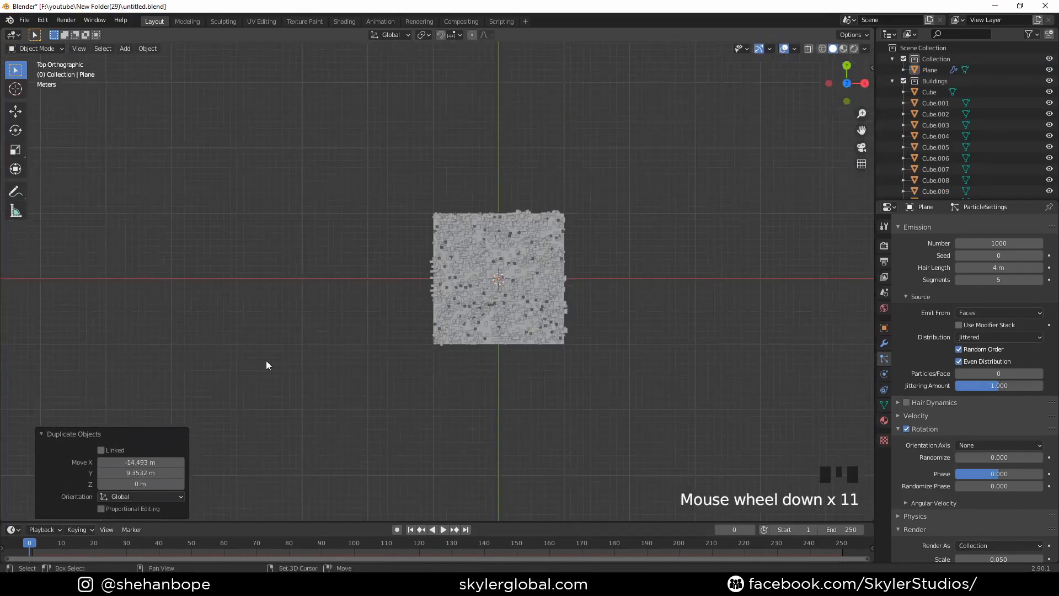
shift+middle_drag(266, 365, 608, 362)
scroll(405, 355, down, 3)
middle_drag(234, 364, 319, 357)
key(shift+d)
click(254, 273)
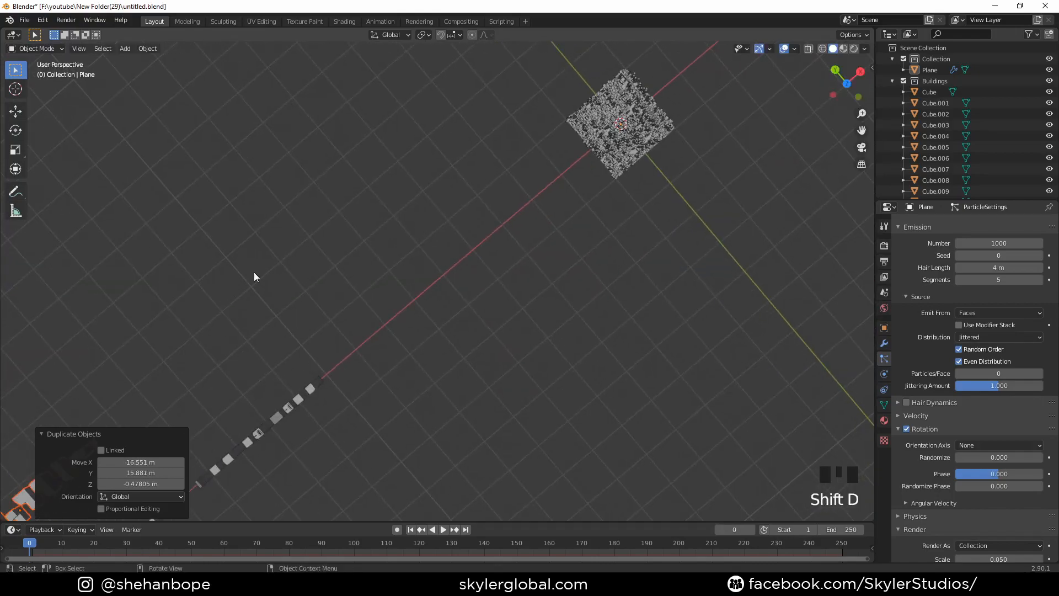
middle_drag(254, 273, 582, 196)
scroll(487, 259, up, 3)
middle_drag(486, 259, 45, 486)
scroll(381, 286, up, 2)
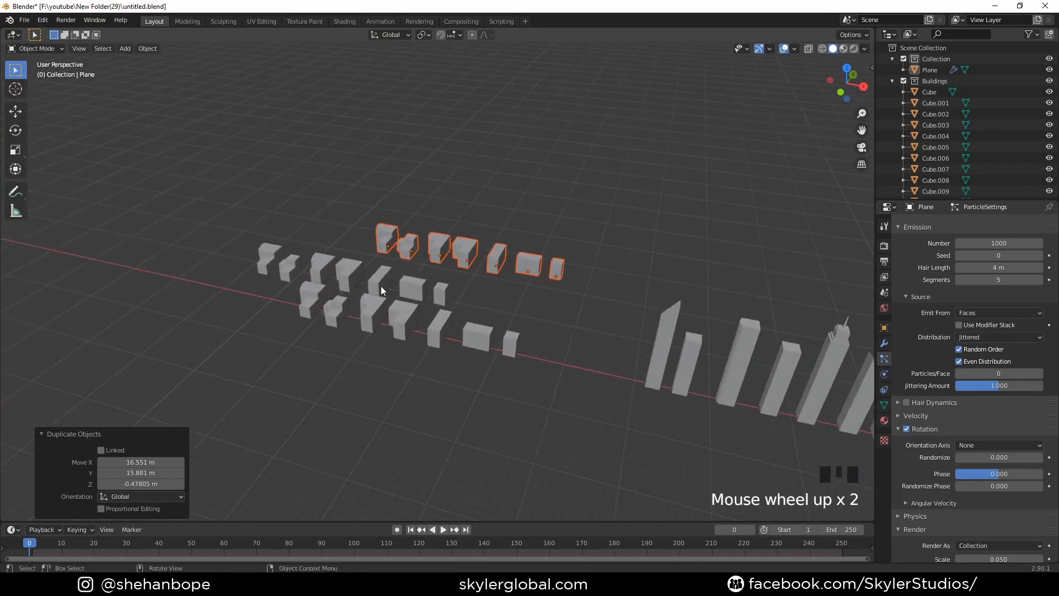
- Move the newest duplicated row of low buildings in the negative direction along the global X axis
key(g)
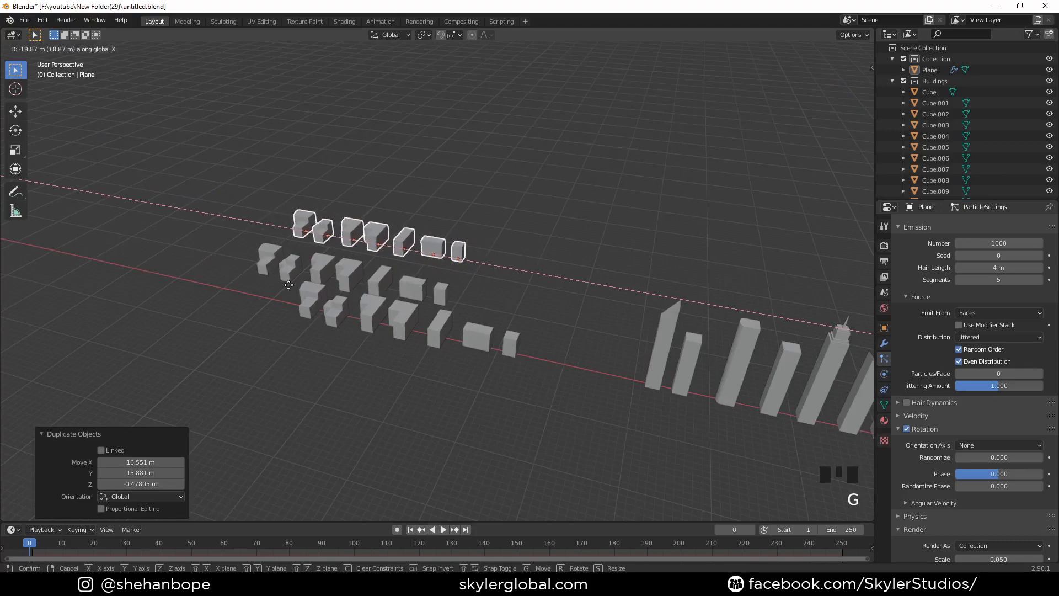
click(386, 309)
scroll(416, 322, down, 6)
shift+middle_drag(416, 323, 88, 243)
- Select the ground plane and set its hair particle number to 750
scroll(482, 341, up, 4)
mouse_move(482, 341)
shift+middle_down()
mouse_move(211, 230)
mouse_move(396, 364)
mouse_move(393, 342)
mouse_move(455, 331)
mouse_move(359, 368)
mouse_move(463, 358)
mouse_move(366, 328)
mouse_move(485, 340)
shift+middle_up()
scroll(204, 231, up, 4)
scroll(372, 342, down, 2)
click(485, 340)
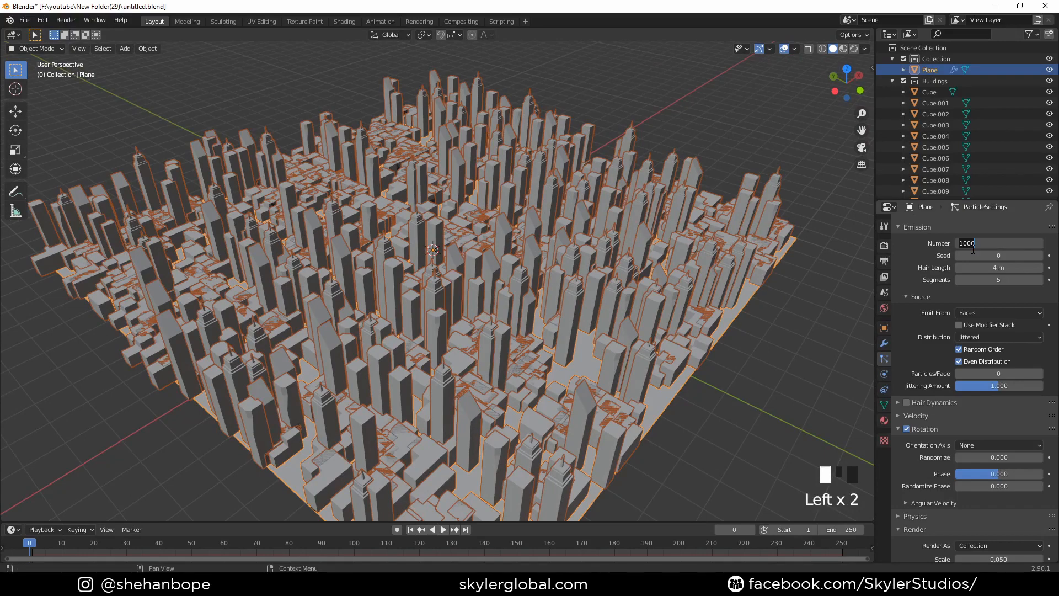
key(Return)
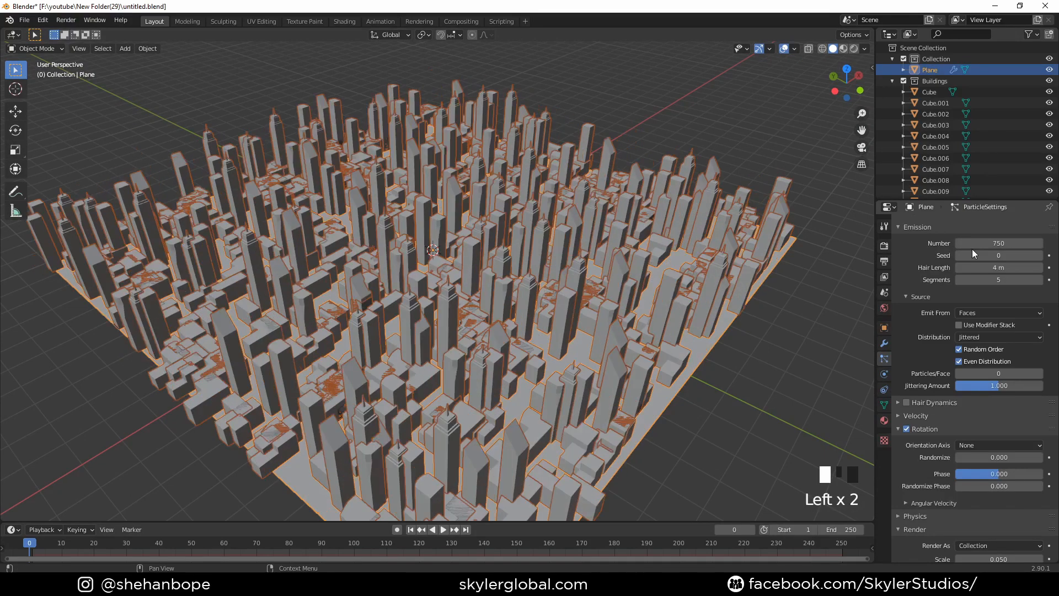
- Add a vertex group to the ground plane's mesh data
middle_drag(573, 254, 550, 256)
key(KP_7)
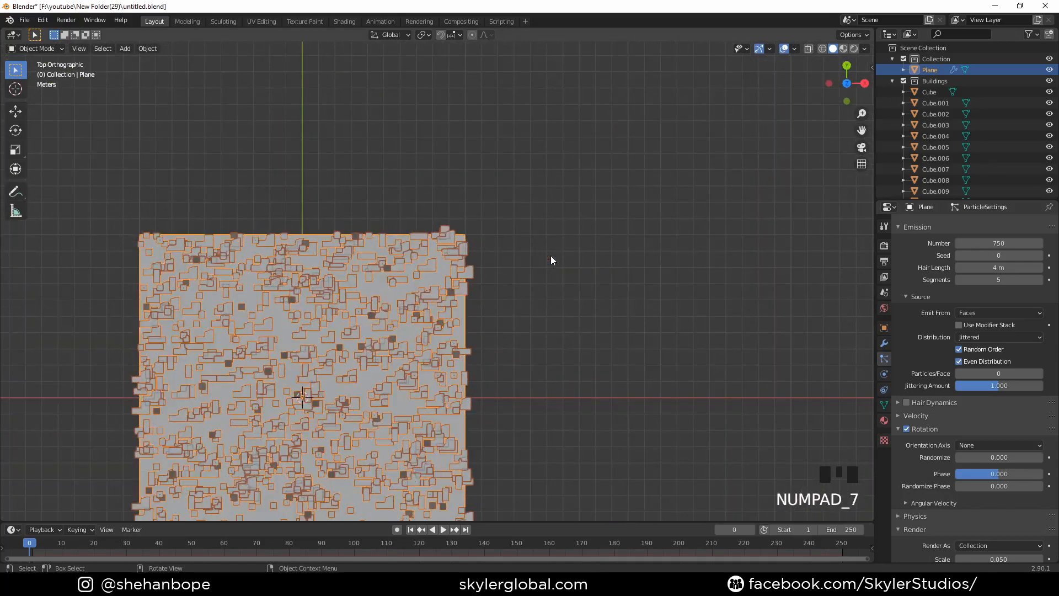
scroll(441, 323, down, 4)
key(KP_1)
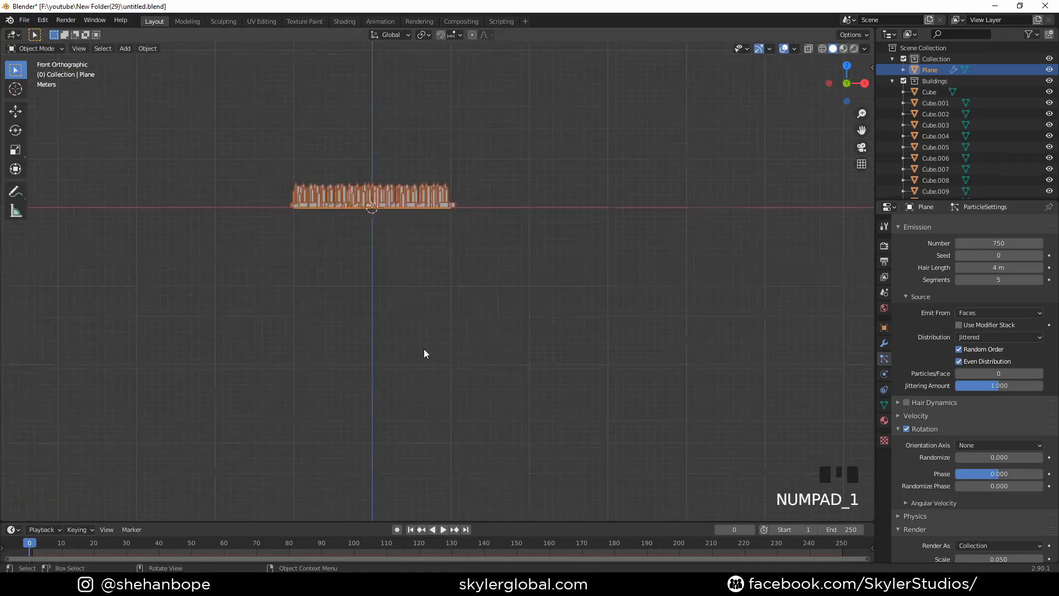
key(KP_7)
scroll(514, 365, up, 3)
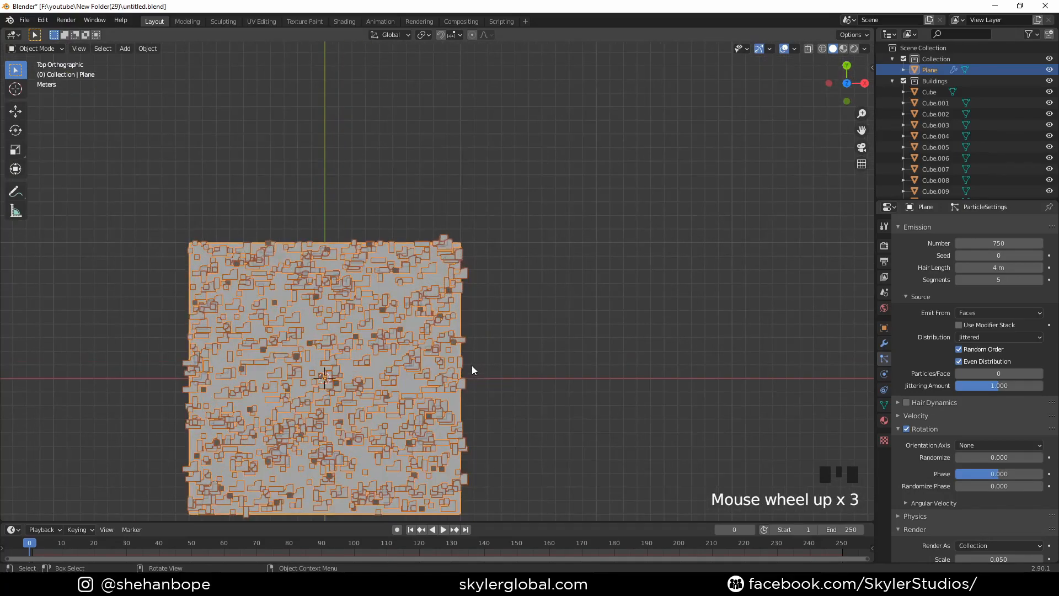
shift+middle_drag(471, 367, 428, 303)
shift+scroll(351, 301, down, 1)
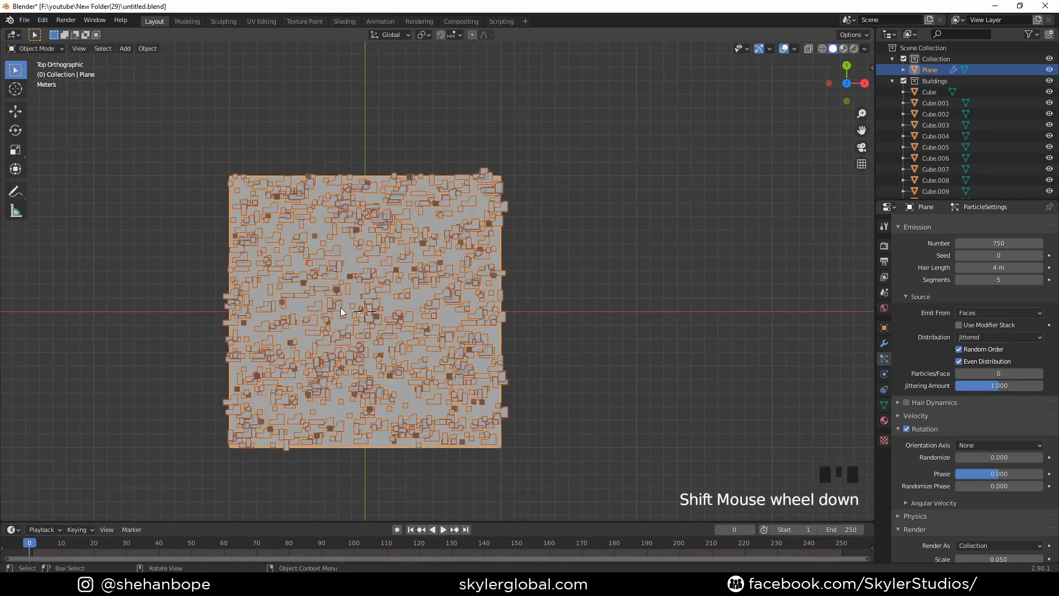
key(Tab)
key(Tab)
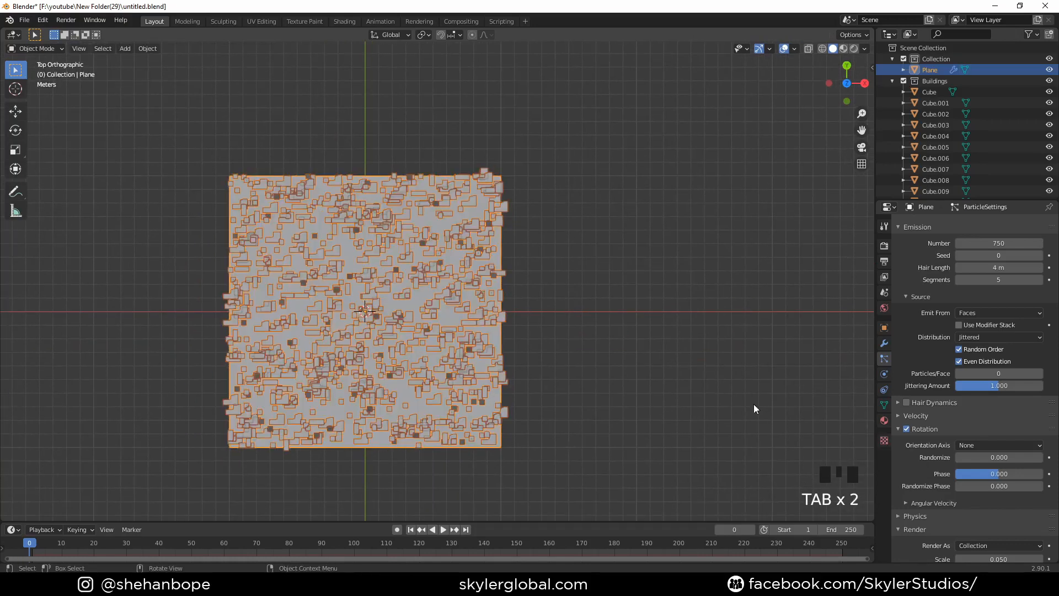
scroll(923, 449, down, 6)
click(884, 405)
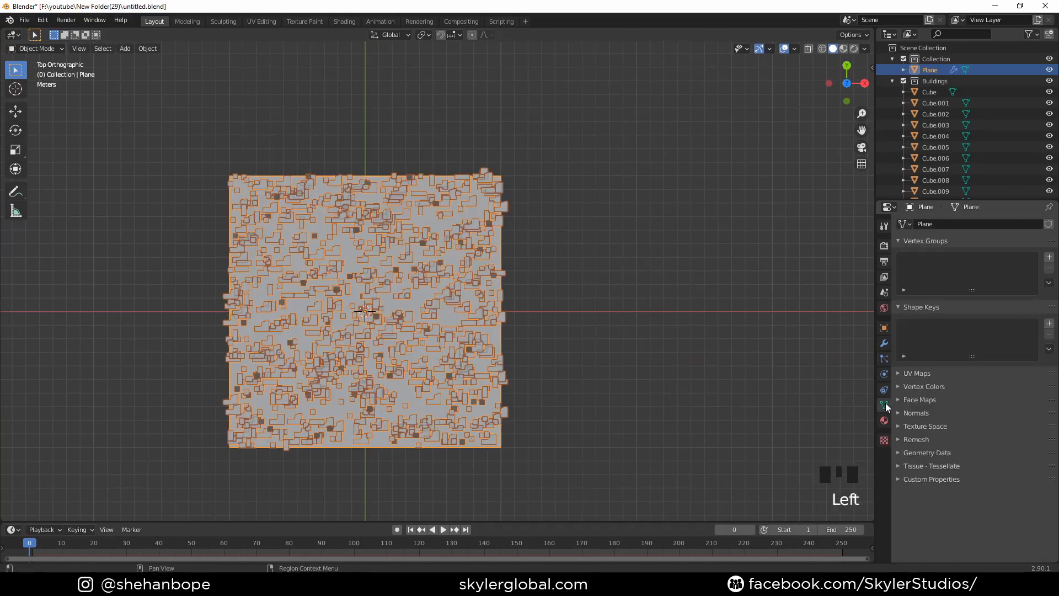
click(1049, 258)
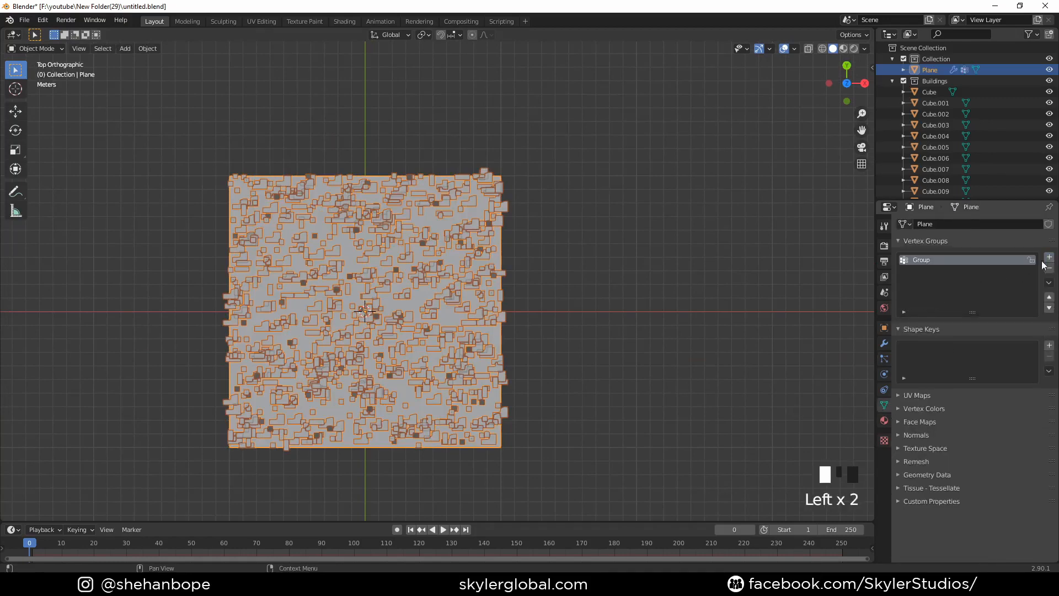
- Assign the ground plane's vertices on both sides of a narrow central strip to the vertex group with weight 1.000
key(Tab)
click(722, 363)
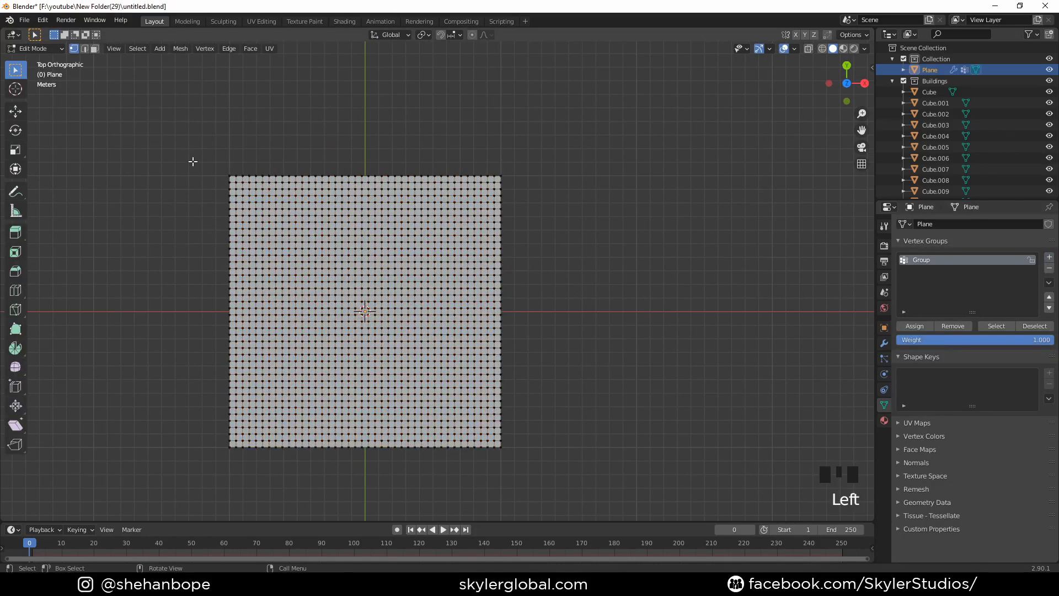
drag(186, 120, 338, 494)
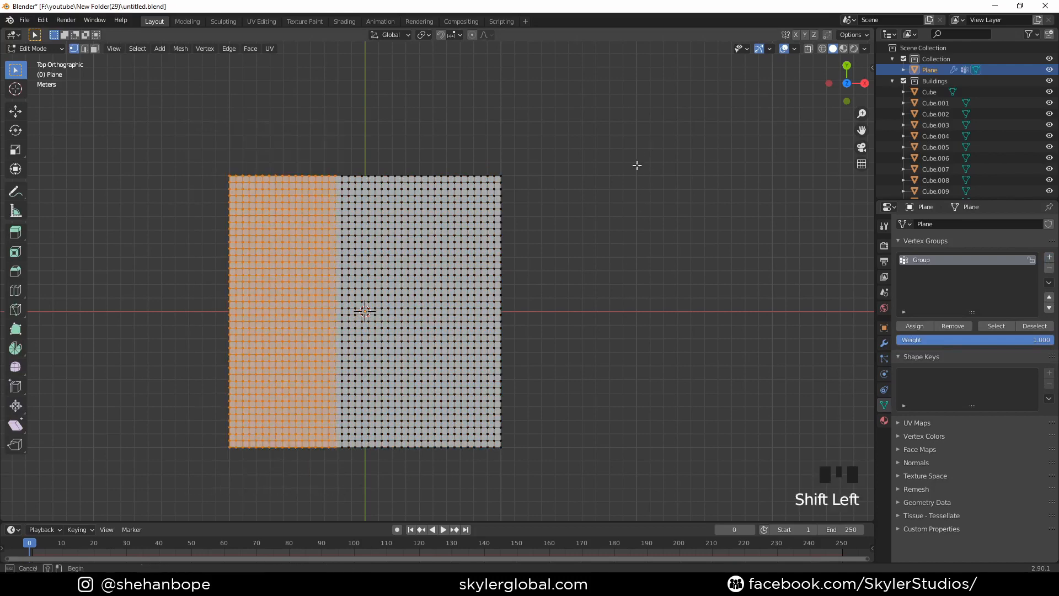
shift+drag(655, 145, 393, 505)
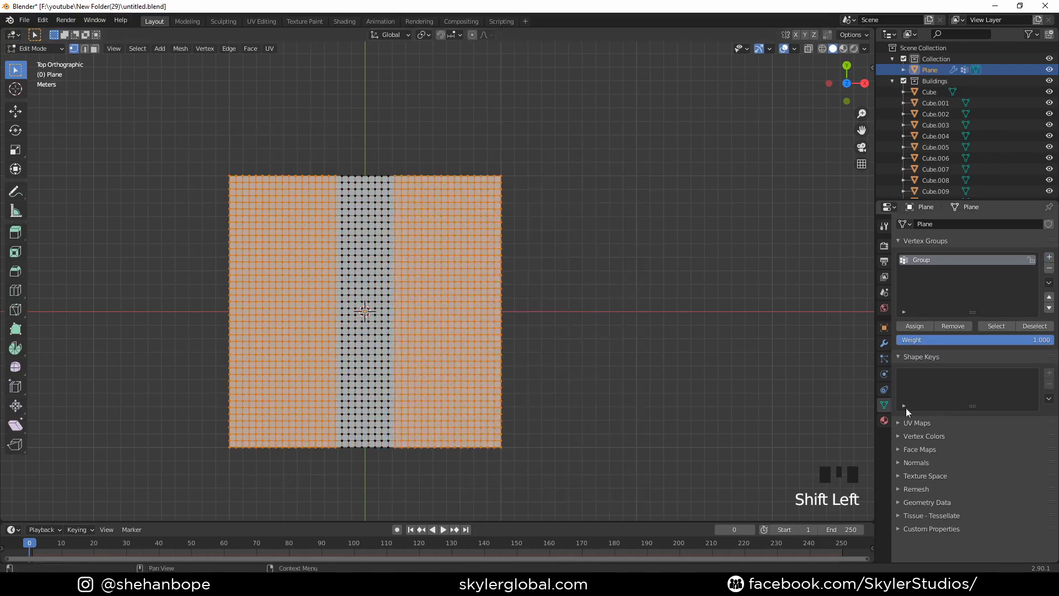
click(921, 326)
key(Tab)
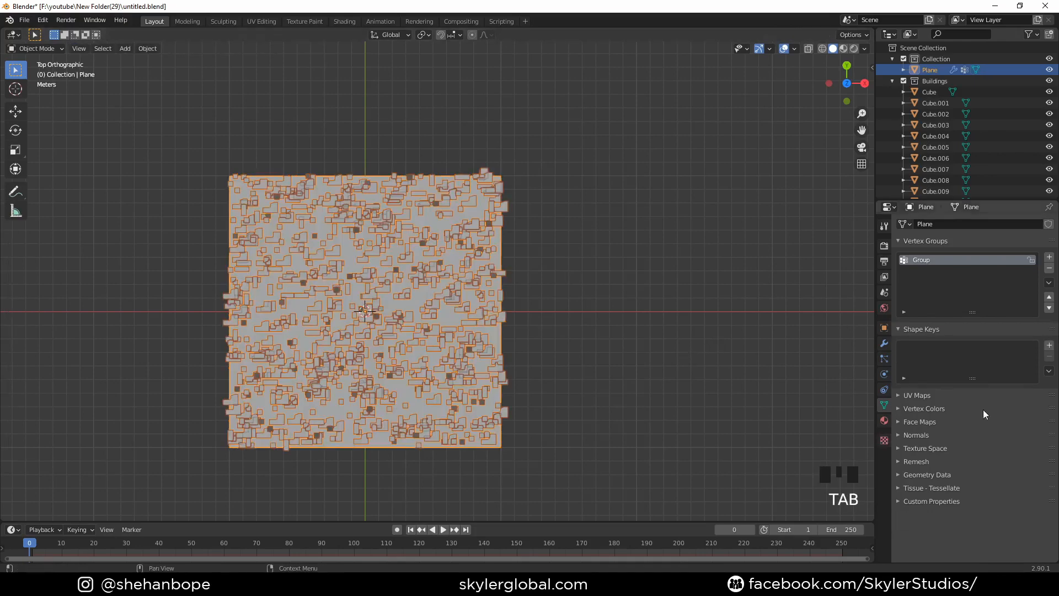
- Use the vertex group "Group" to control the density of the plane's particle system
click(885, 359)
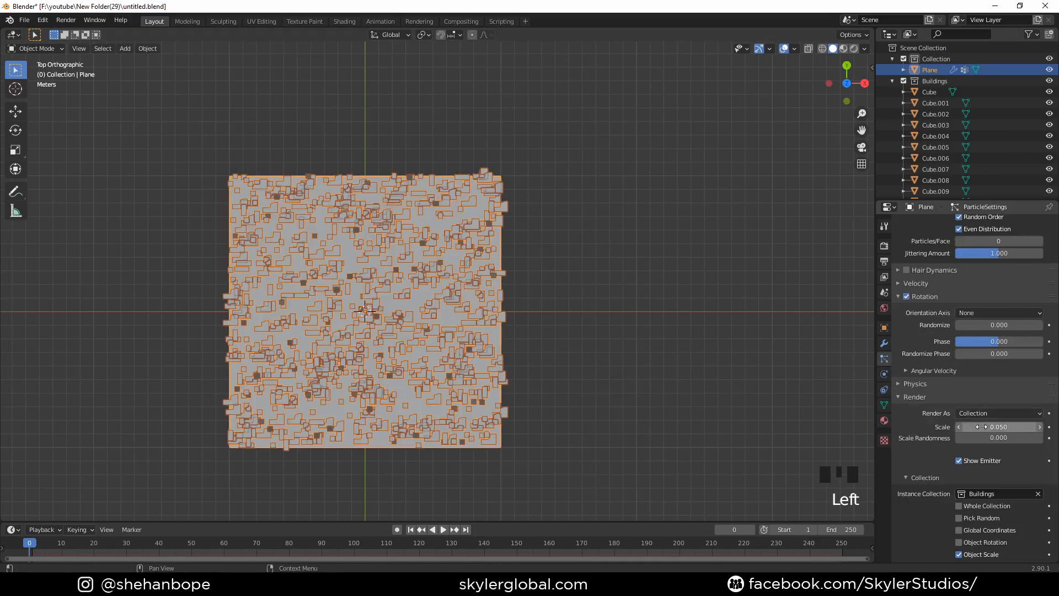
scroll(965, 469, down, 6)
scroll(949, 491, down, 3)
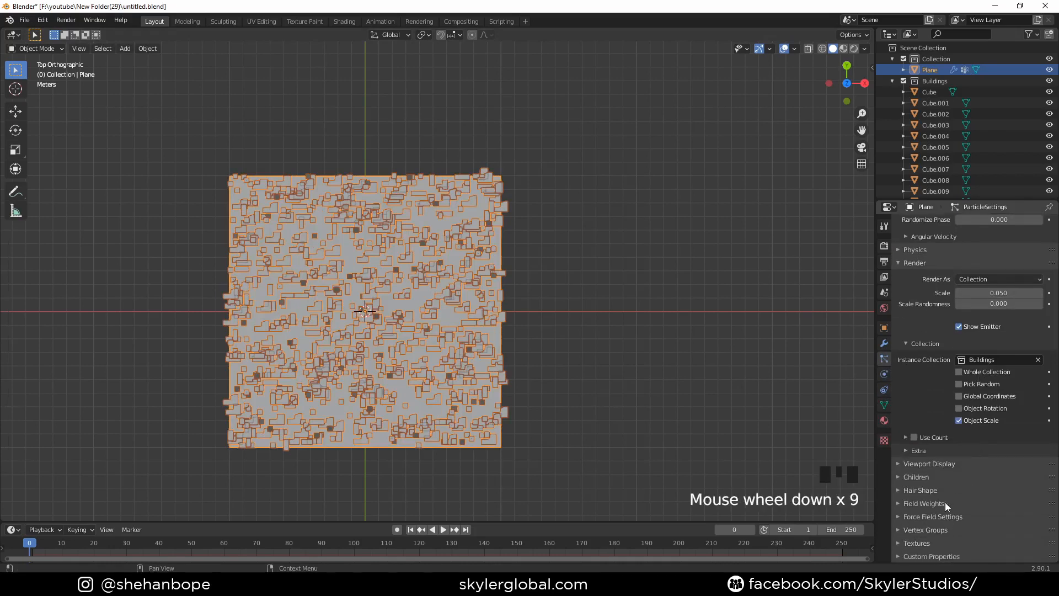
click(930, 532)
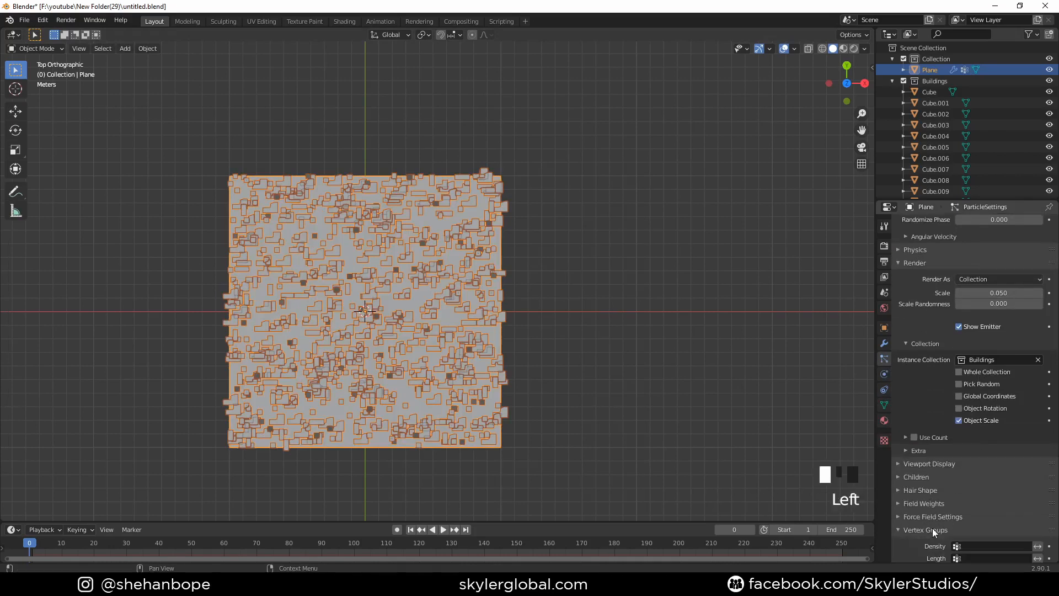
scroll(972, 526, down, 5)
click(994, 443)
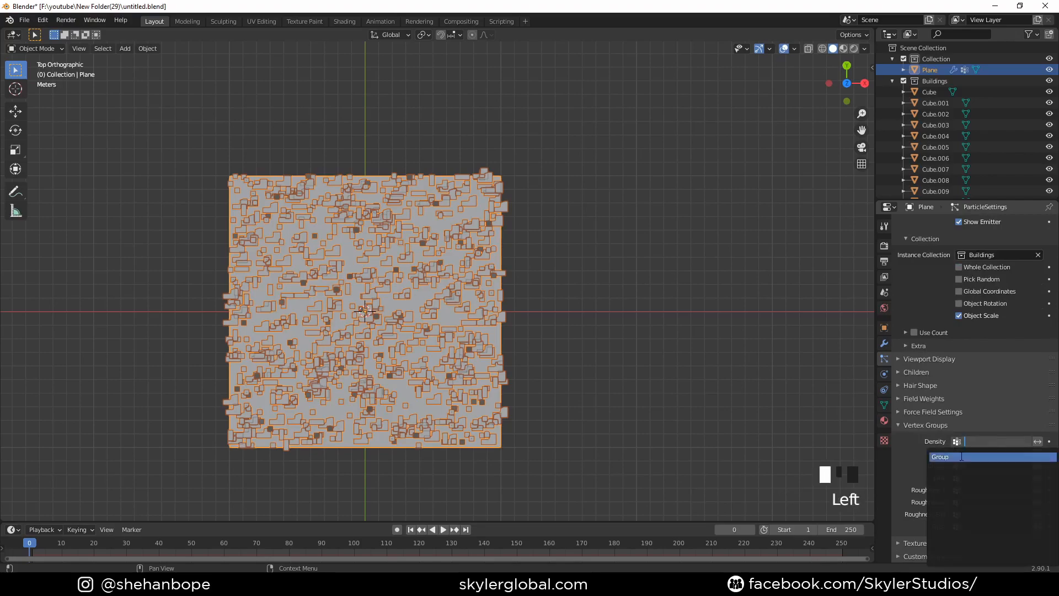
click(942, 457)
- Try 50 and 500 as the number of building particles
middle_drag(690, 375, 623, 332)
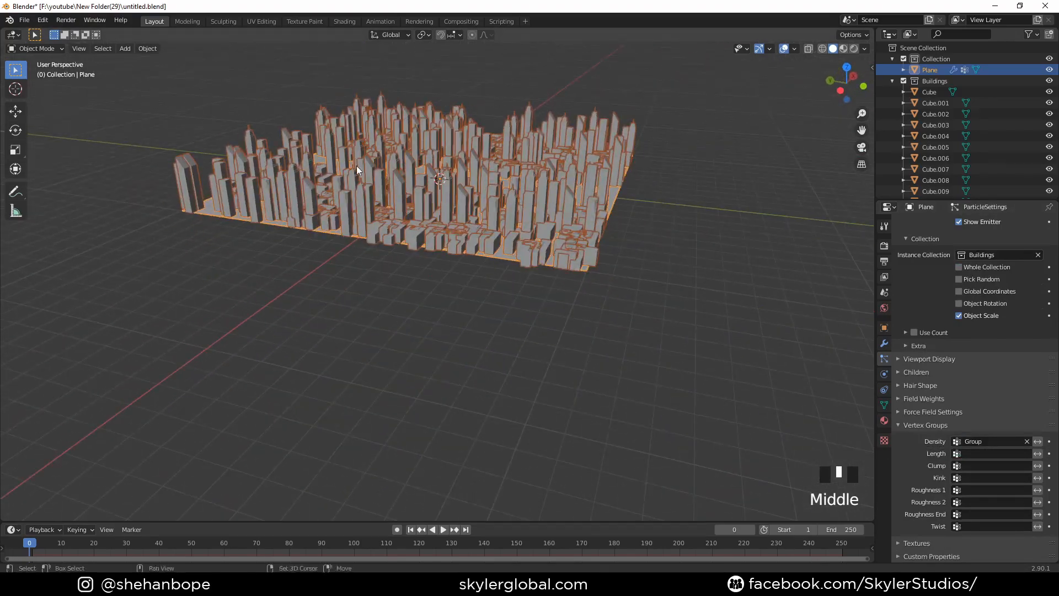
shift+middle_drag(357, 165, 449, 365)
scroll(547, 330, up, 3)
scroll(479, 366, up, 1)
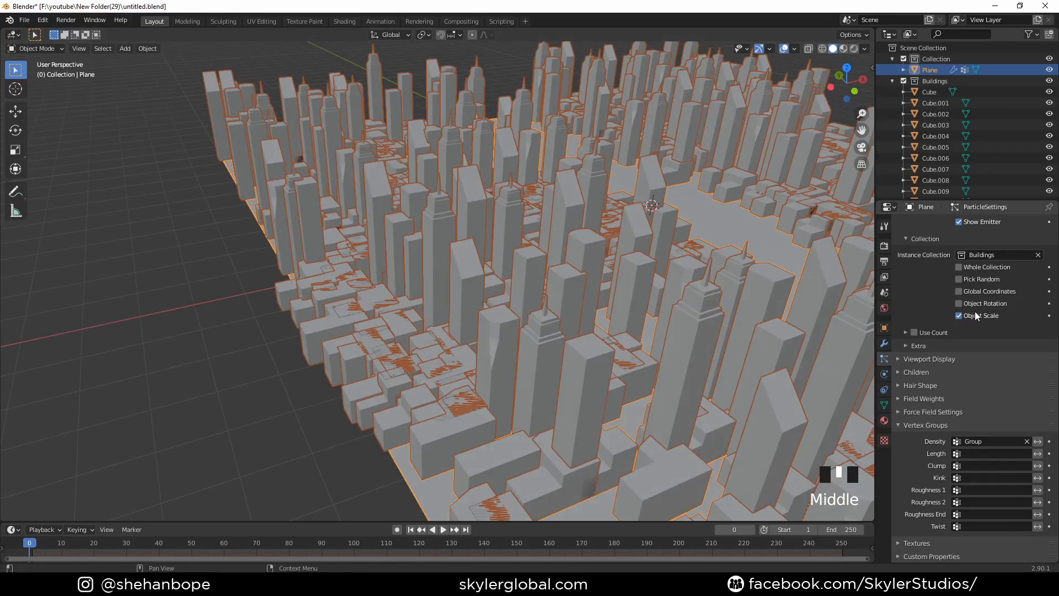
scroll(991, 307, up, 12)
scroll(992, 309, up, 12)
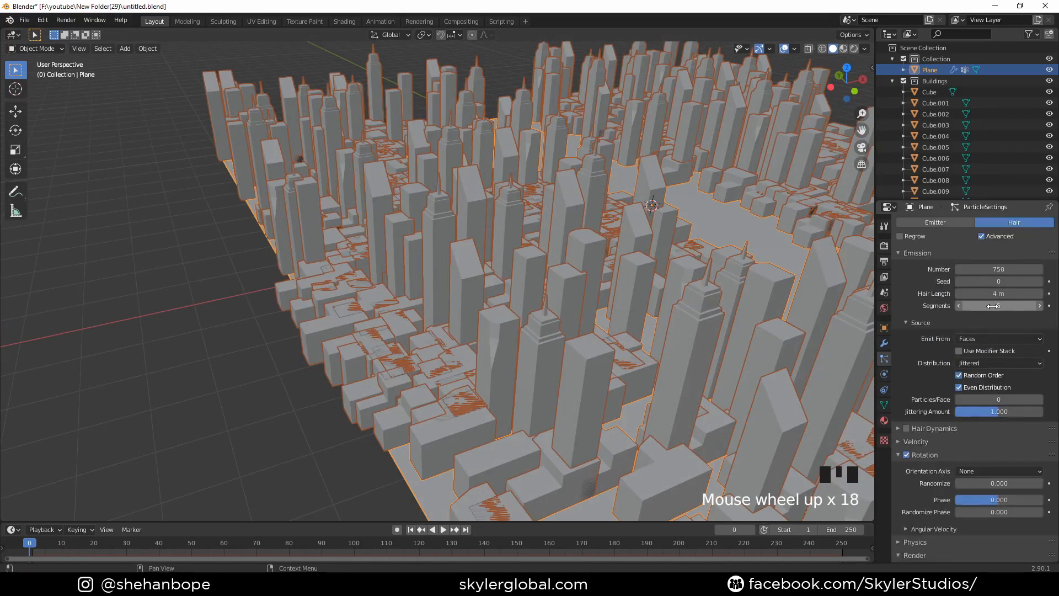
click(992, 331)
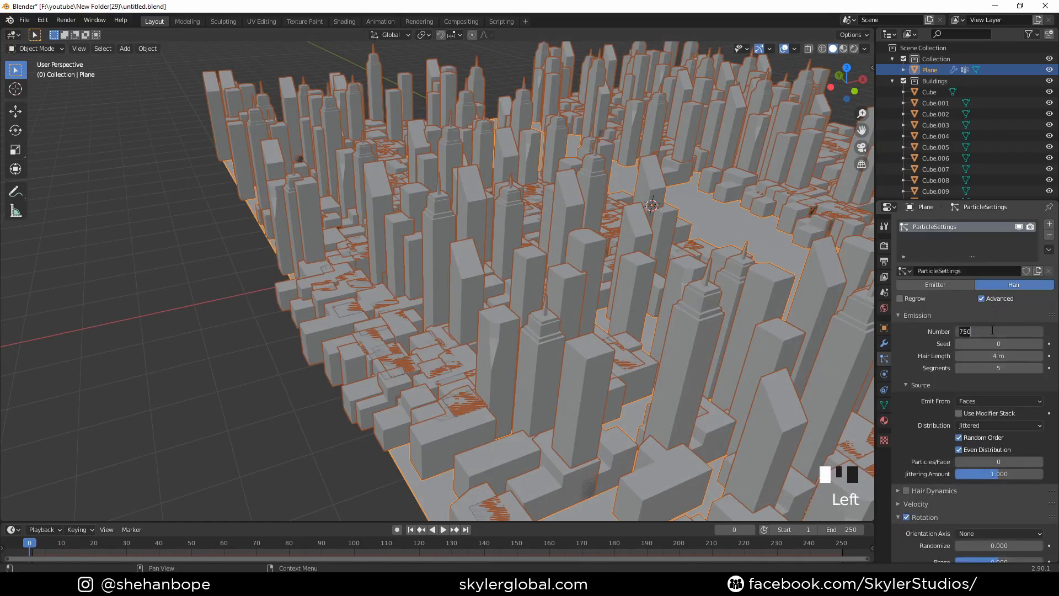
text(50)
key(Return)
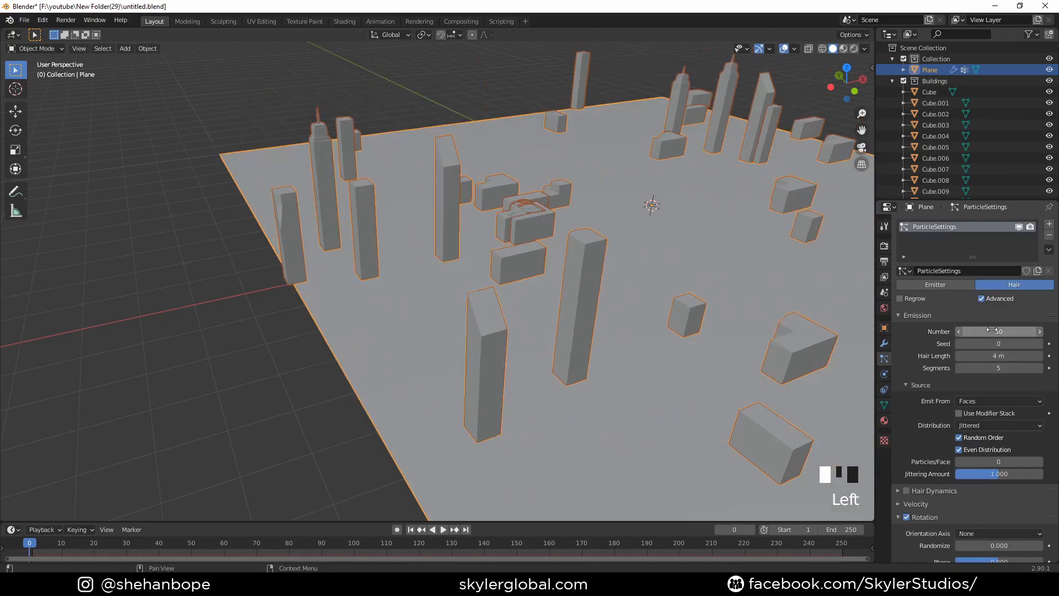
click(993, 331)
text(00)
key(Return)
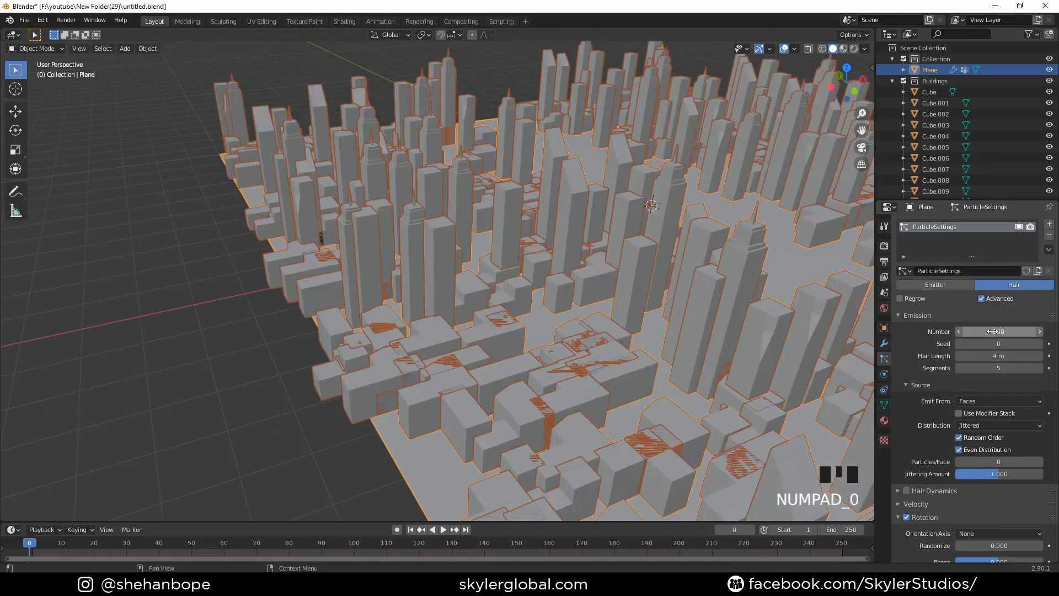
- Try 250 as the number of building particles
middle_drag(546, 248, 442, 283)
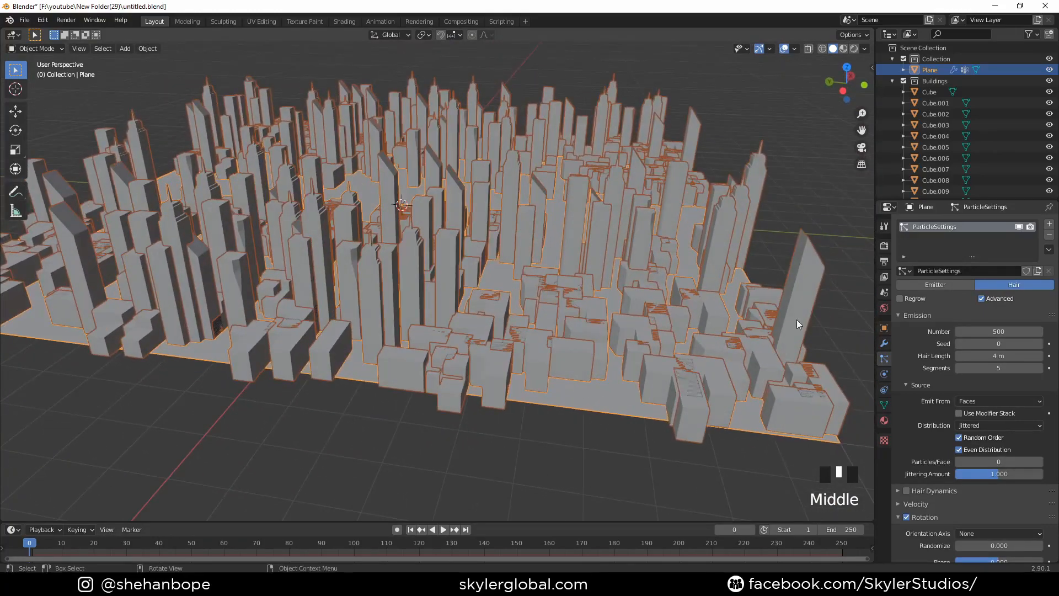
double_click(988, 329)
text(25)
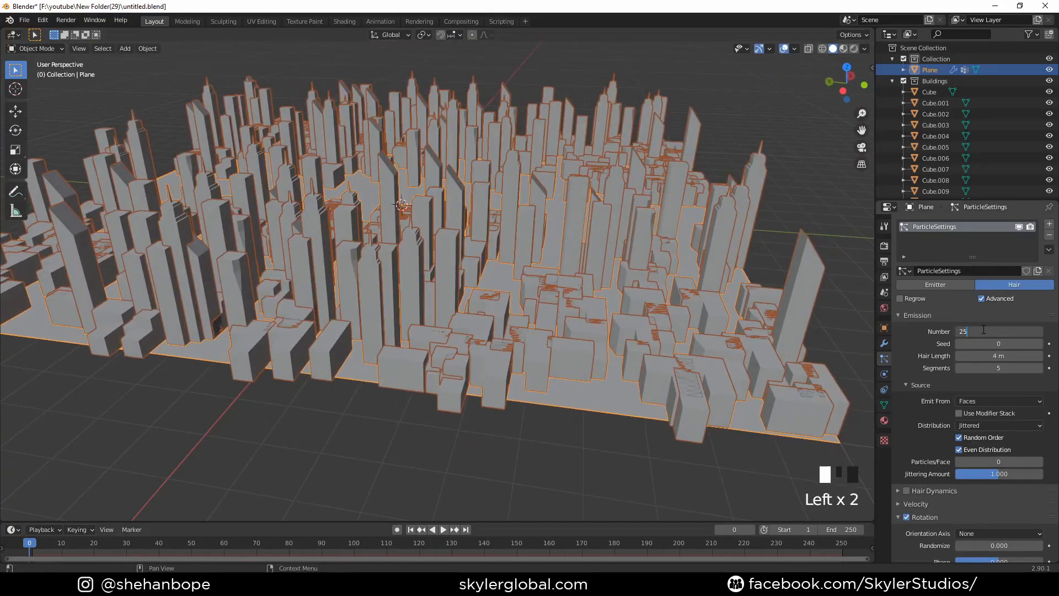
text(0)
key(Return)
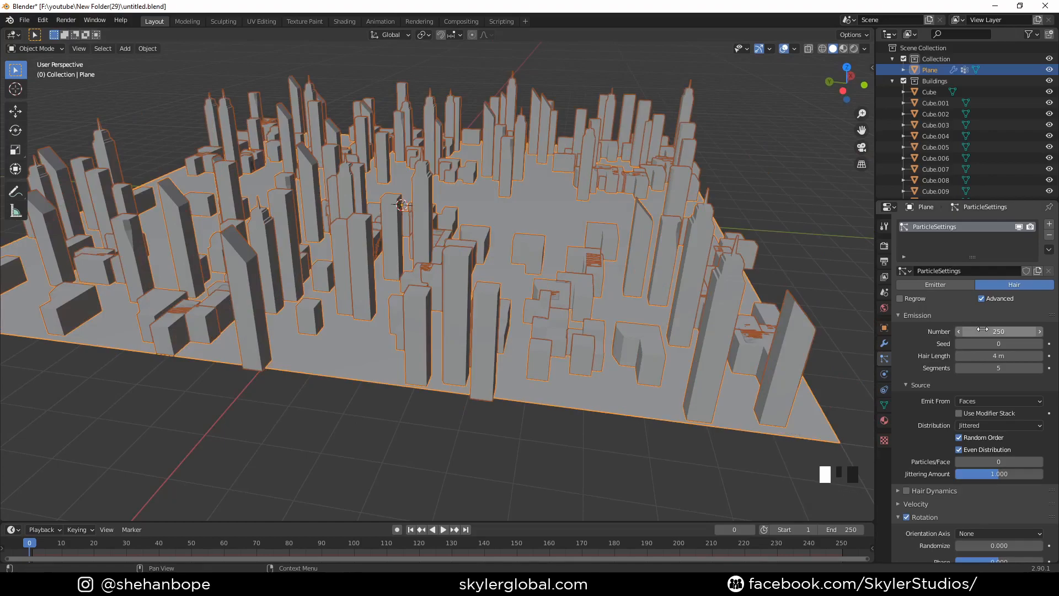
- Set the number of building particles to 400 and check the spacing across the city
click(983, 330)
text(400)
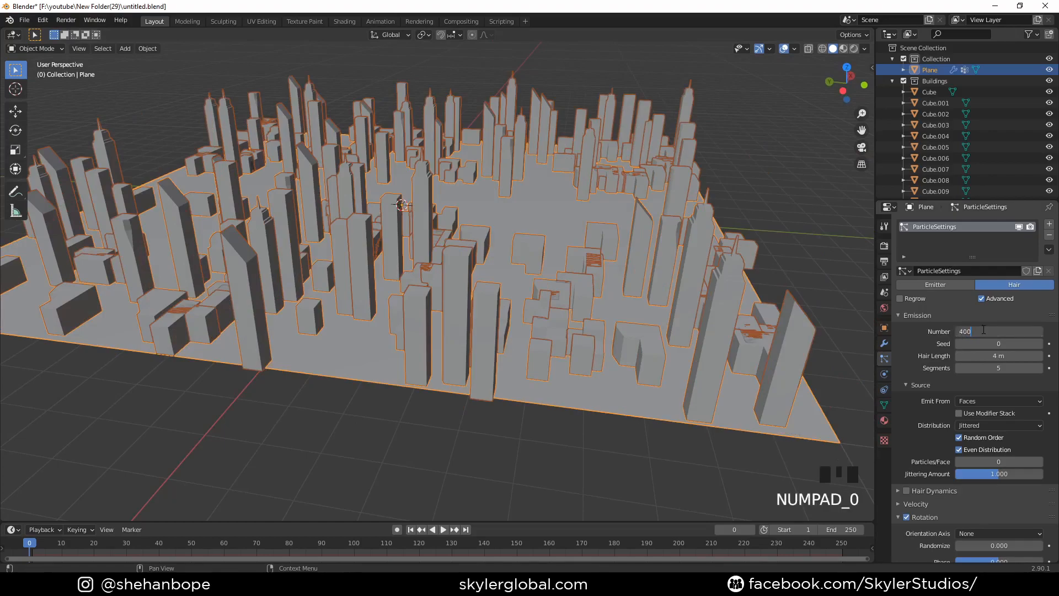
shift+middle_drag(522, 239, 456, 351)
scroll(499, 309, down, 2)
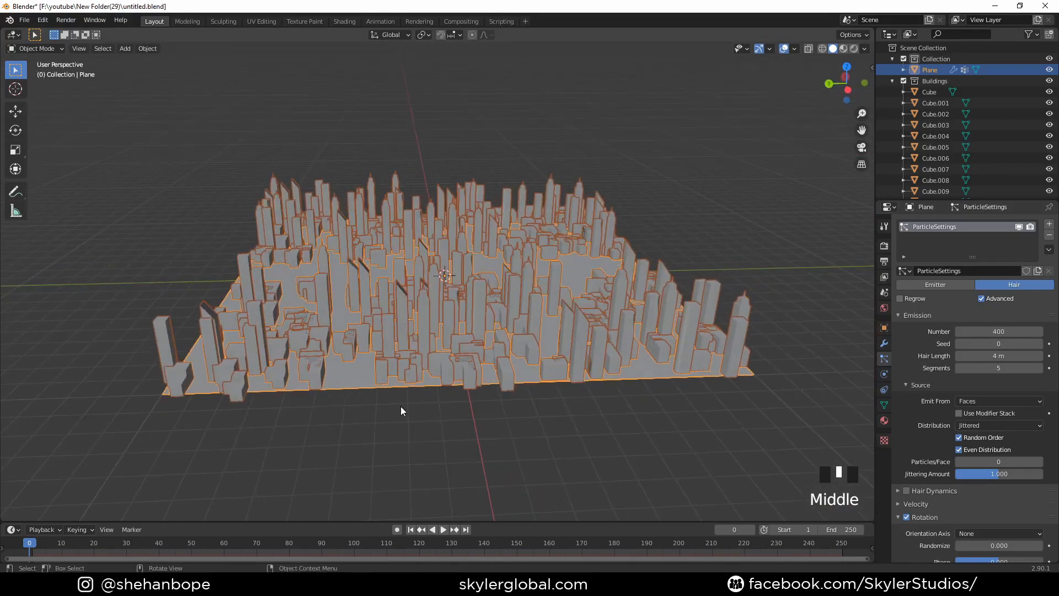
shift+middle_drag(634, 409, 510, 406)
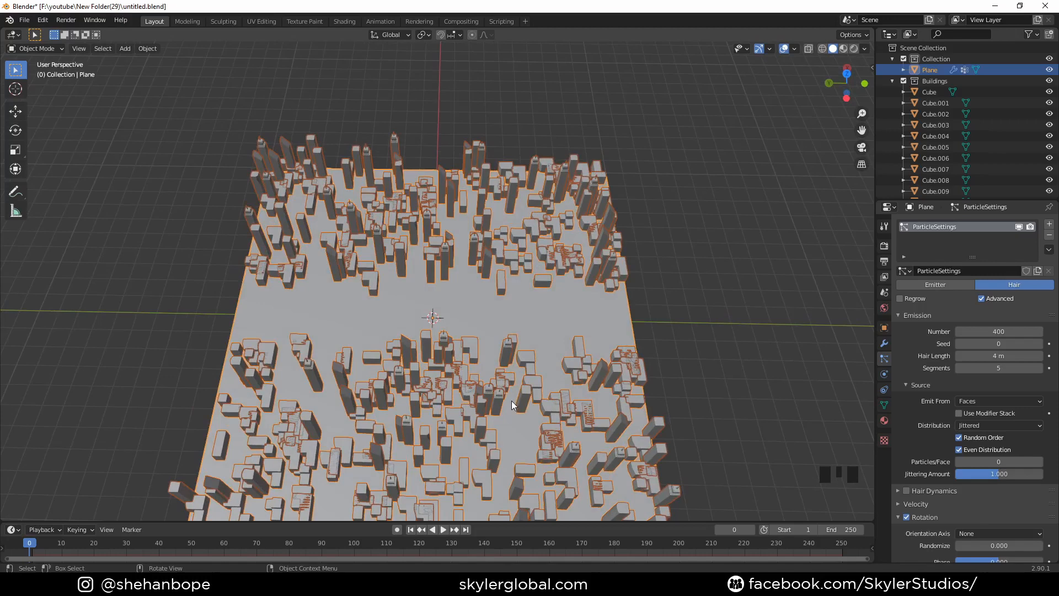
middle_drag(511, 393, 513, 314)
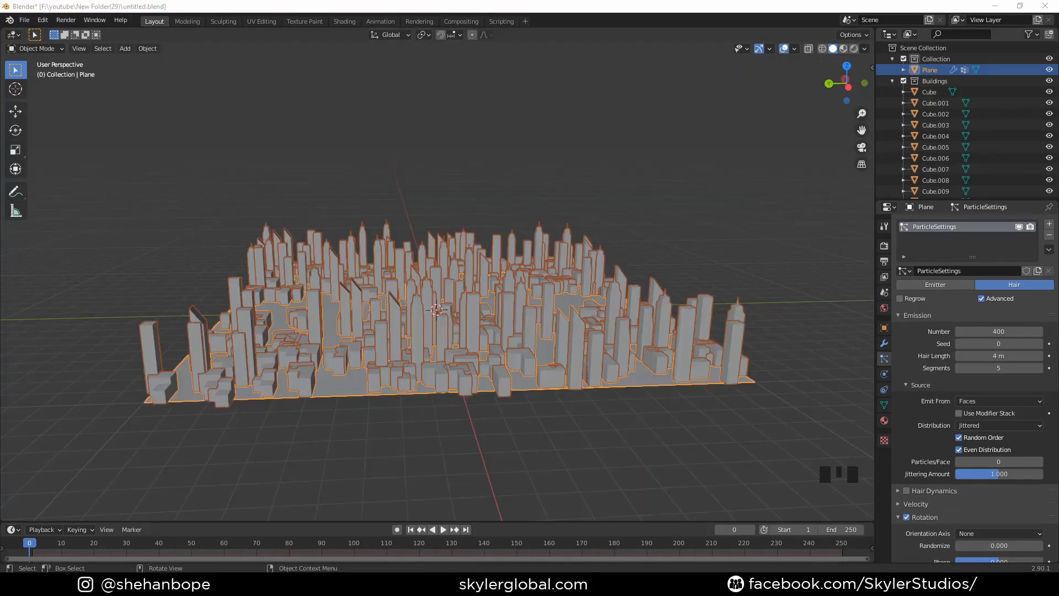
- Collapse the Buildings collection, duplicate the ground plane in place and remove the particle system from the copy
click(892, 81)
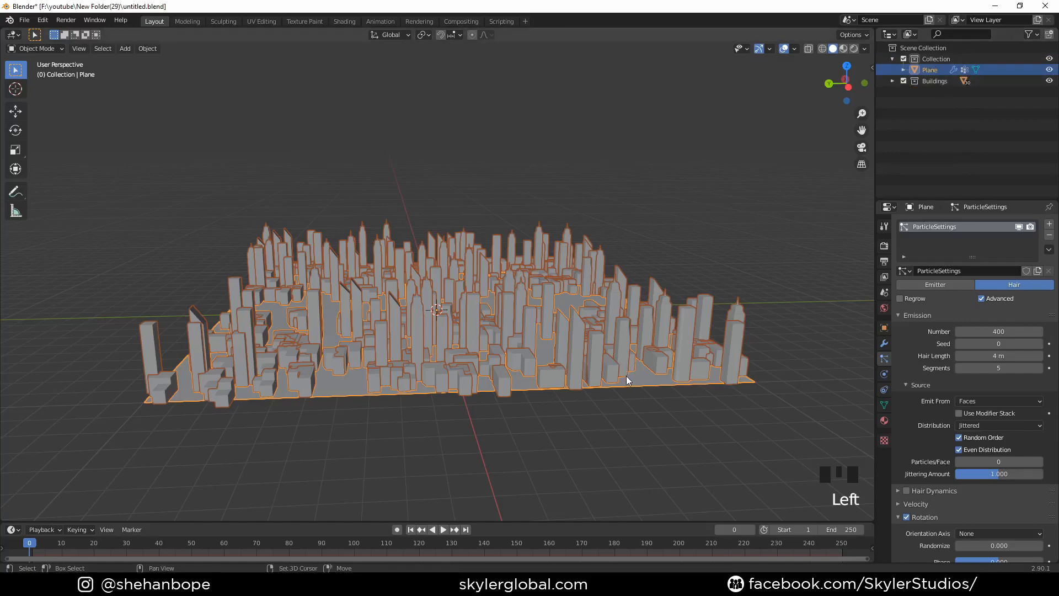
key(shift+d)
key(Escape)
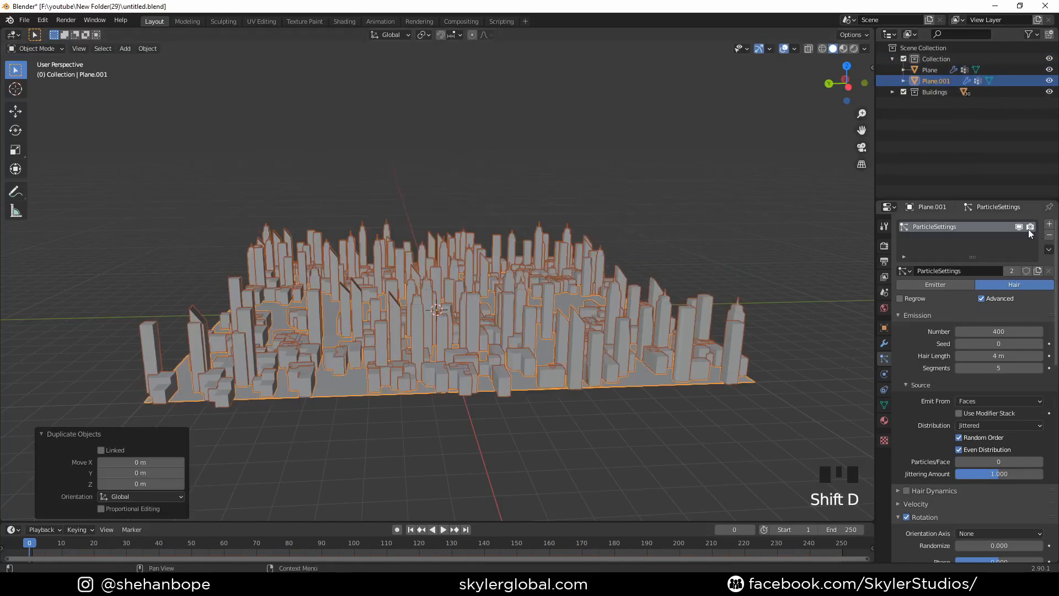
click(1050, 238)
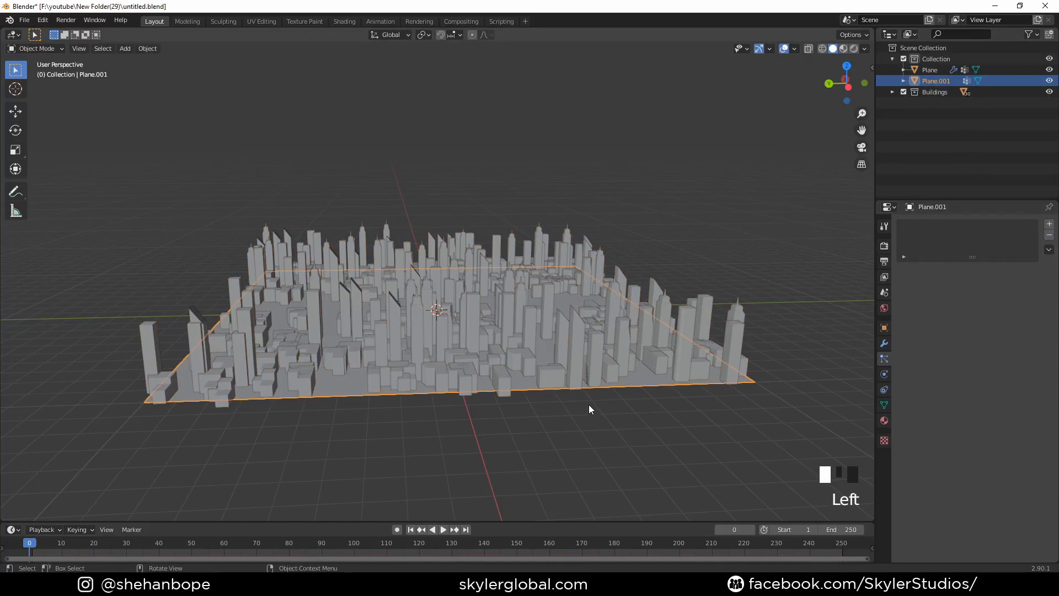
- Add a Wireframe modifier to the duplicated ground plane
key(g)
right_click(601, 335)
click(884, 343)
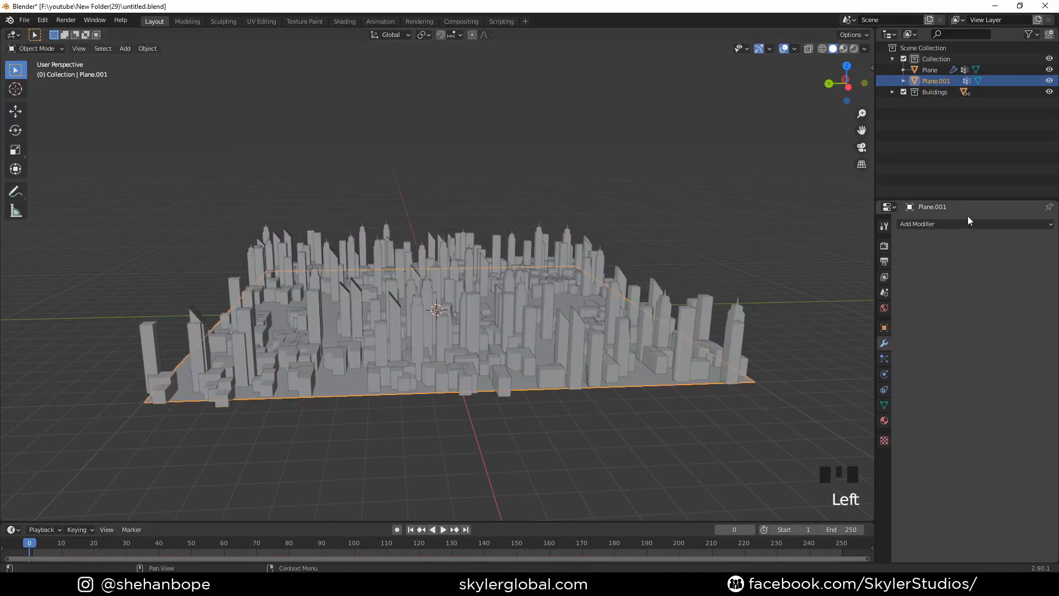
click(960, 224)
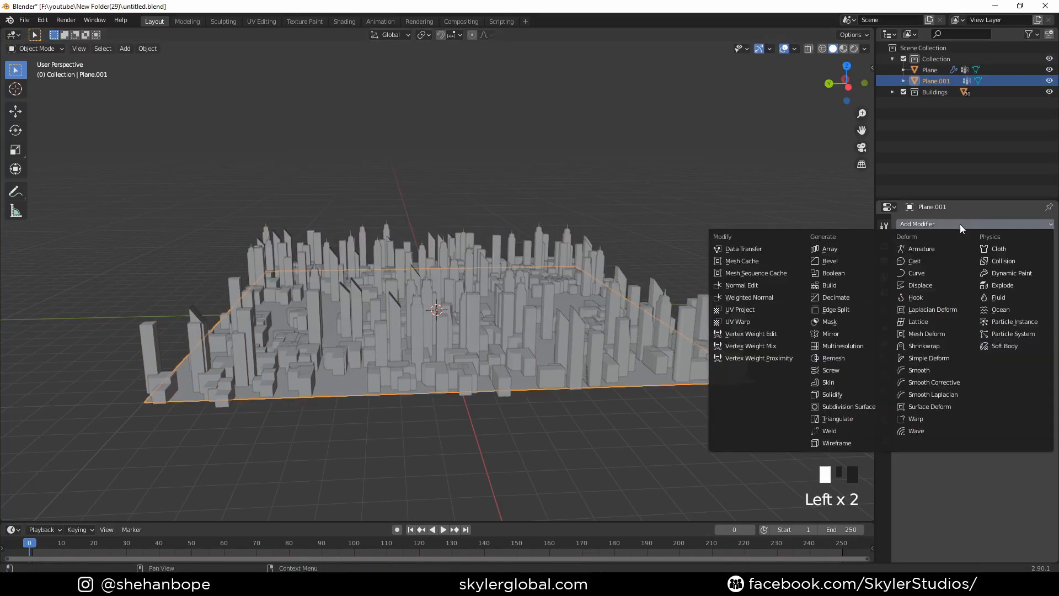
click(854, 444)
middle_drag(684, 415, 571, 361)
scroll(624, 357, up, 3)
scroll(581, 365, up, 2)
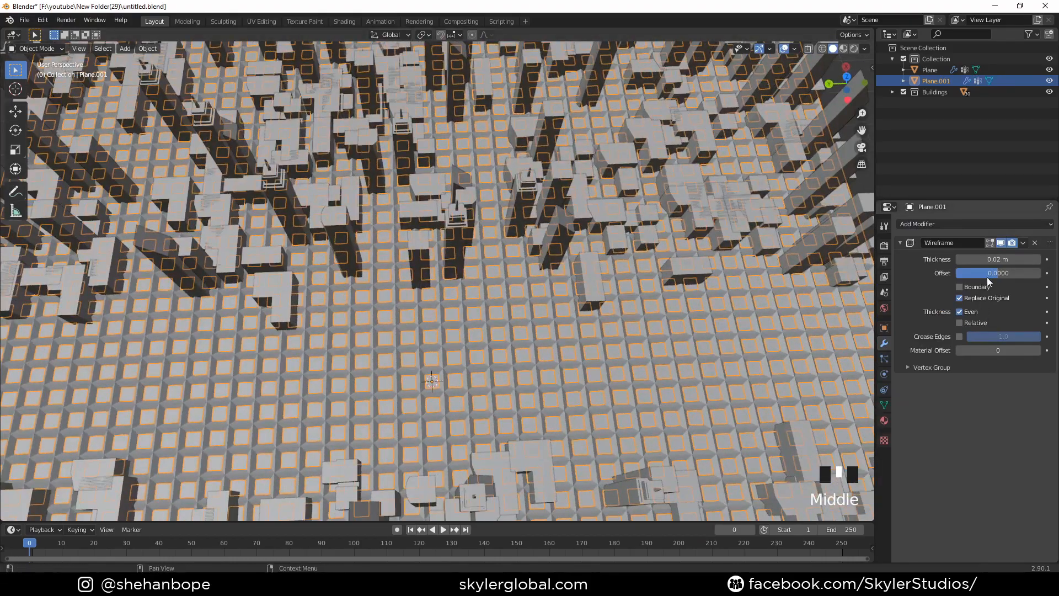
- Set the Wireframe modifier's thickness to 0.006 m and check the grid lines between the buildings
drag(998, 260, 986, 260)
middle_drag(661, 320, 553, 274)
scroll(549, 303, up, 4)
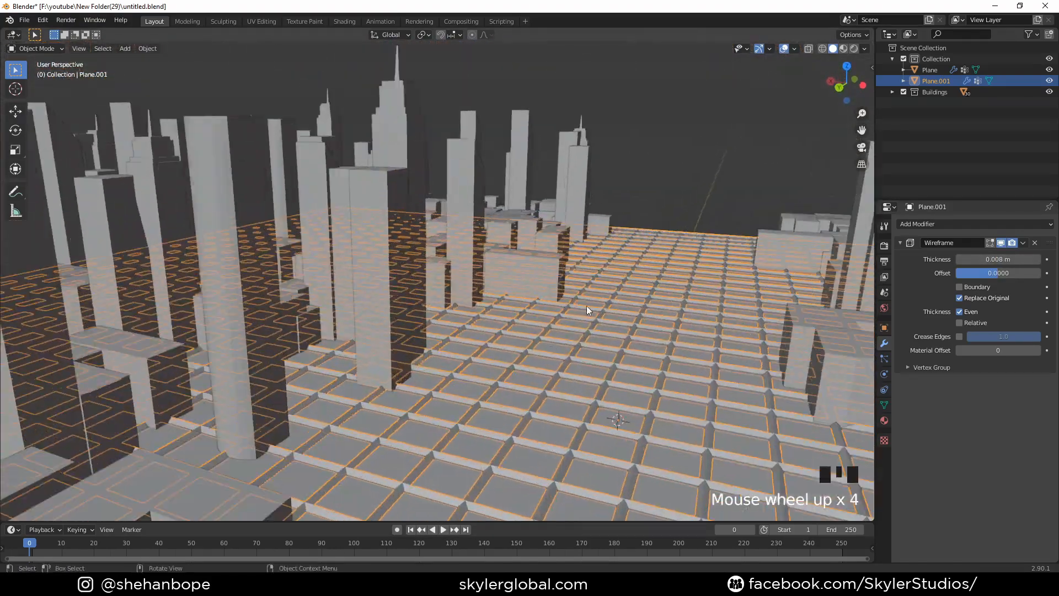
click(960, 259)
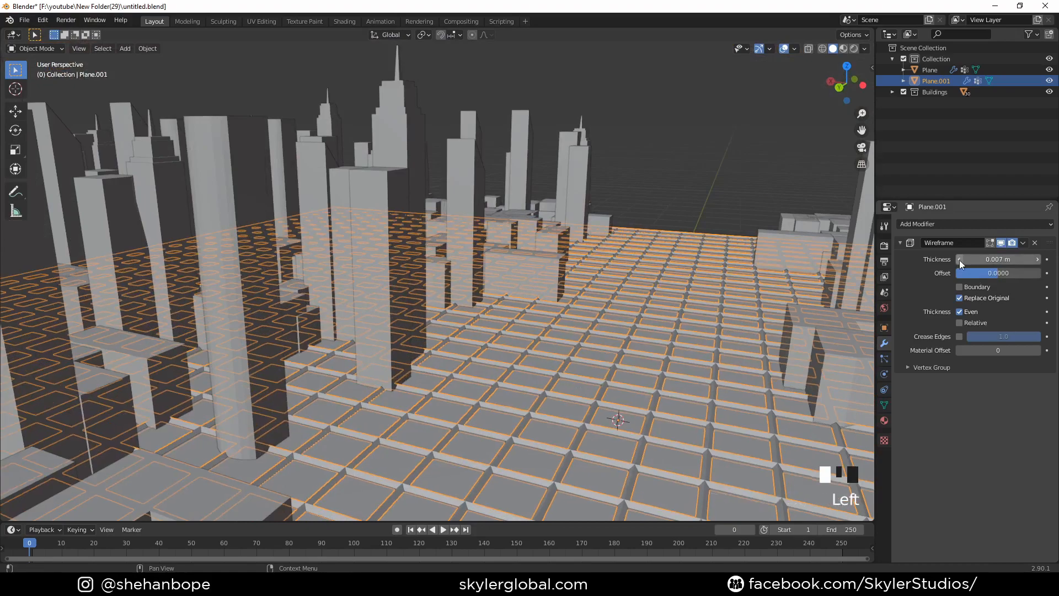
click(960, 260)
scroll(578, 277, down, 4)
middle_drag(578, 276, 633, 237)
click(763, 344)
scroll(762, 345, down, 2)
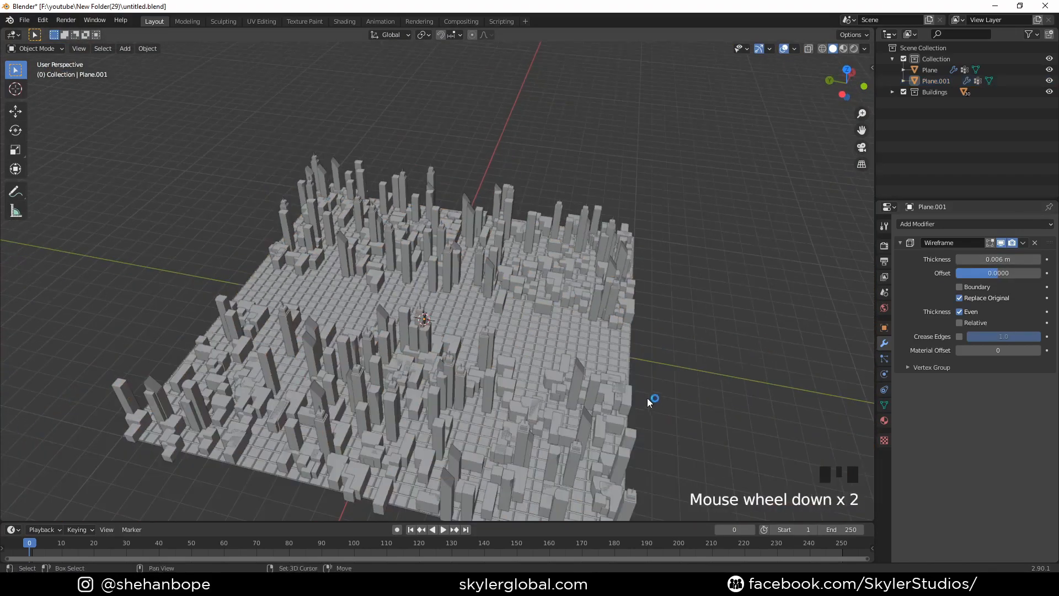
middle_drag(647, 399, 400, 380)
- Move both ground planes into a new collection named Block and collapse it in the outliner
click(238, 214)
drag(205, 148, 670, 453)
key(m)
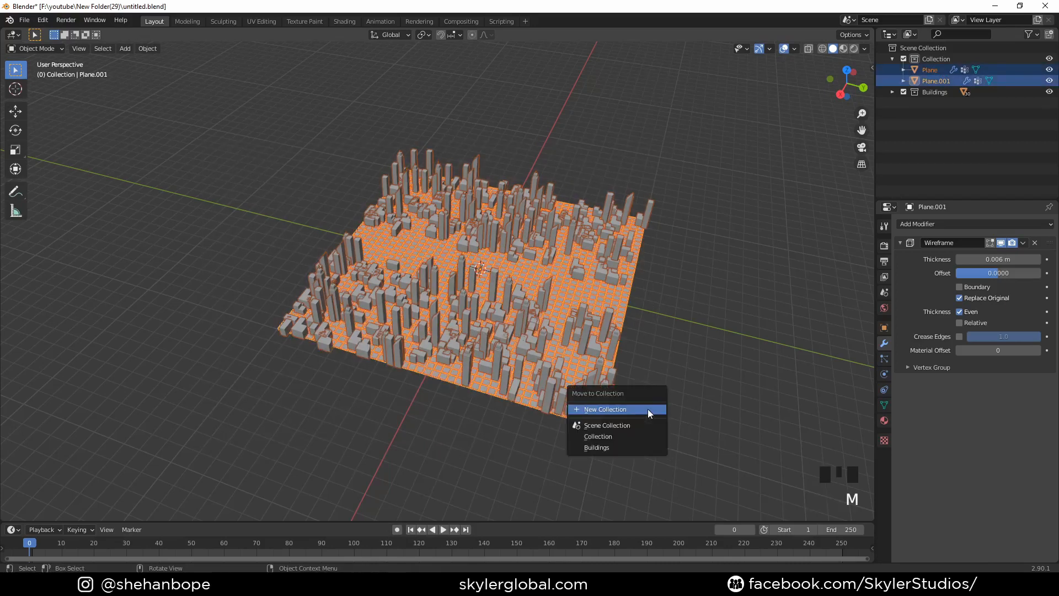
click(616, 409)
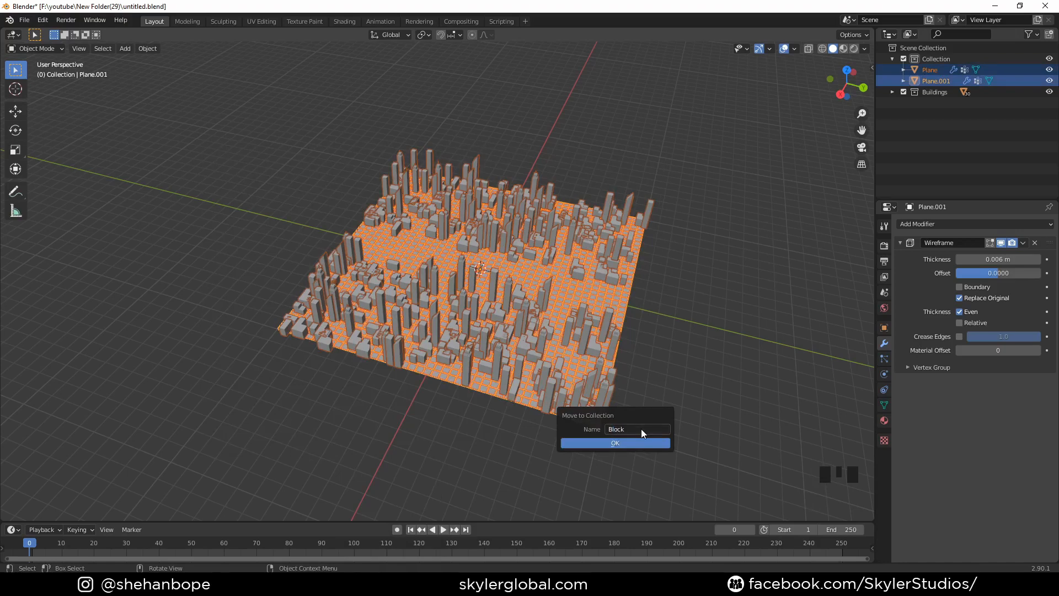
click(643, 440)
middle_drag(643, 440, 690, 388)
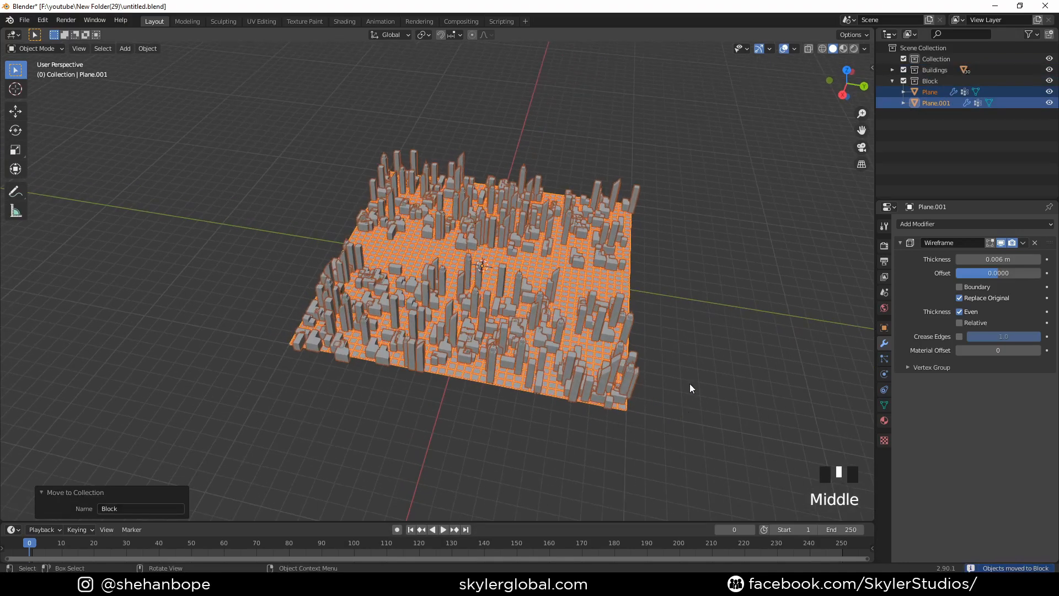
click(892, 81)
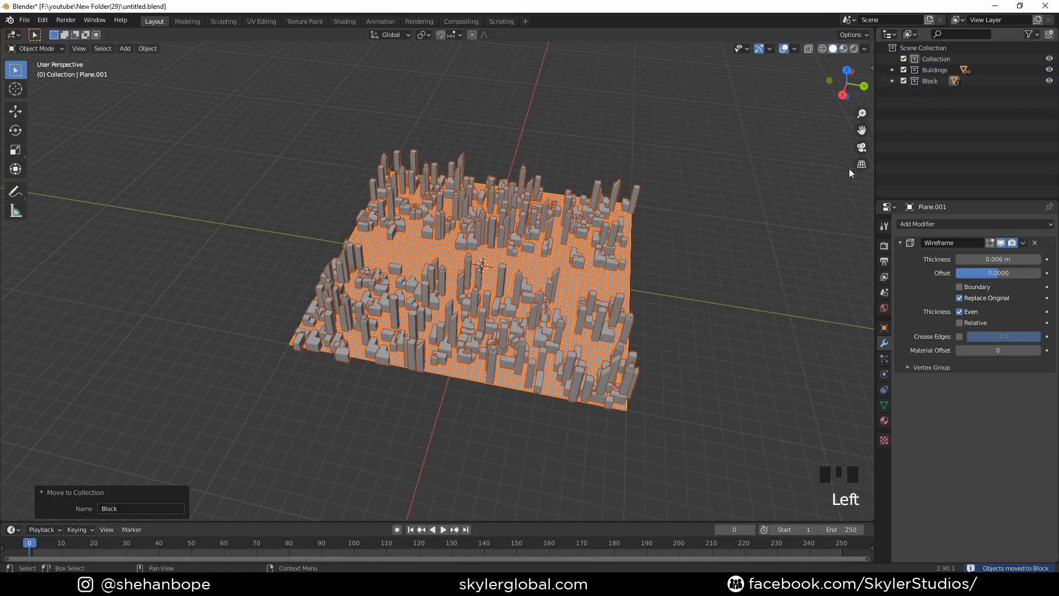
- Add a collection instance of the Block collection at the world origin
scroll(535, 321, down, 2)
key(shift+a)
mouse_move(574, 538)
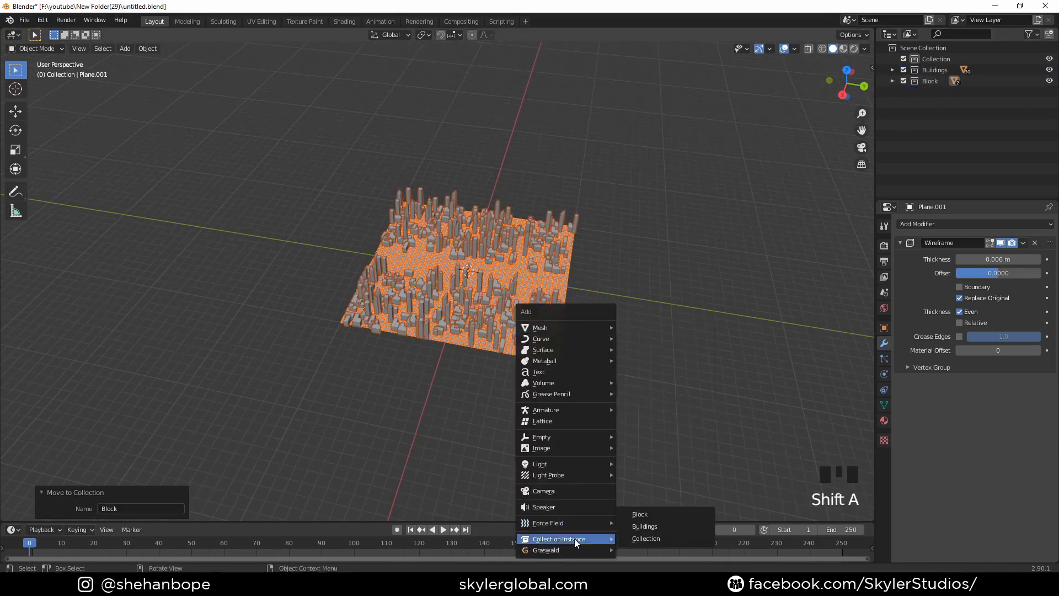
click(650, 515)
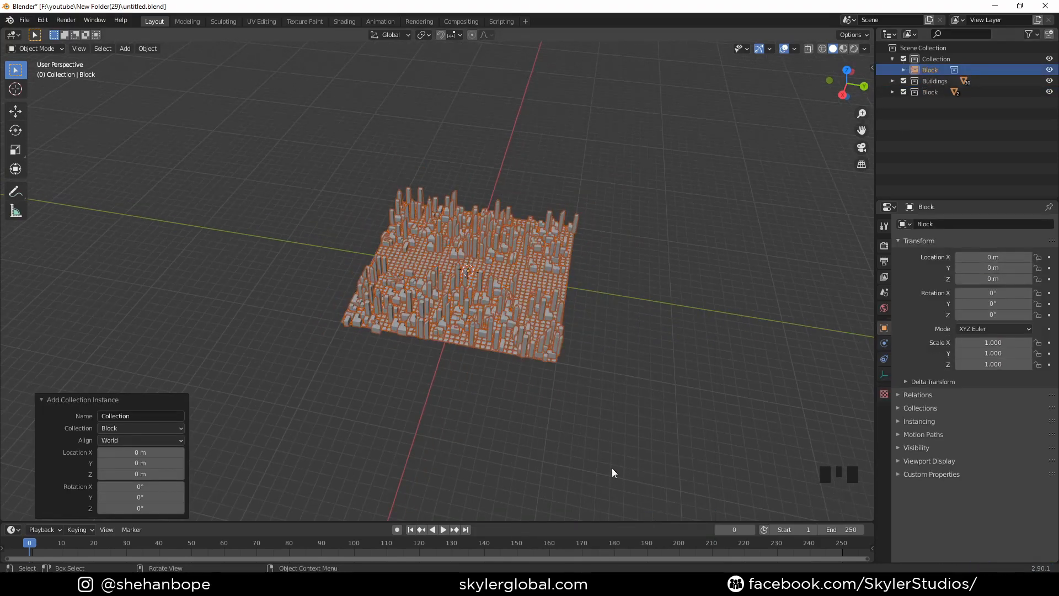
key(g)
right_click(581, 297)
- In top view, move the Block instance 20 m along Y so it adjoins the original block, and check the seam
key(KP_7)
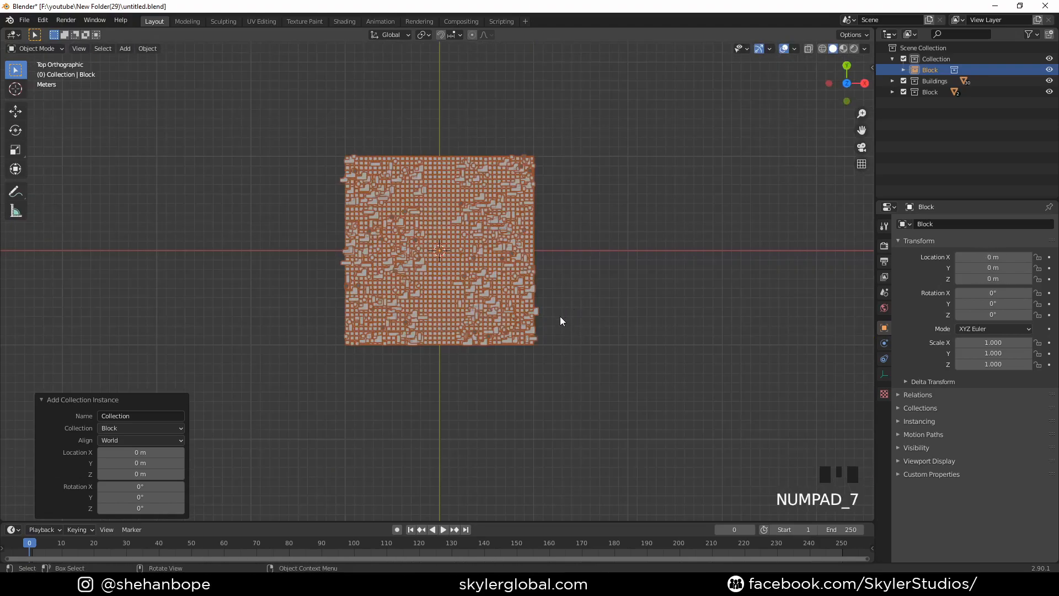
key(g)
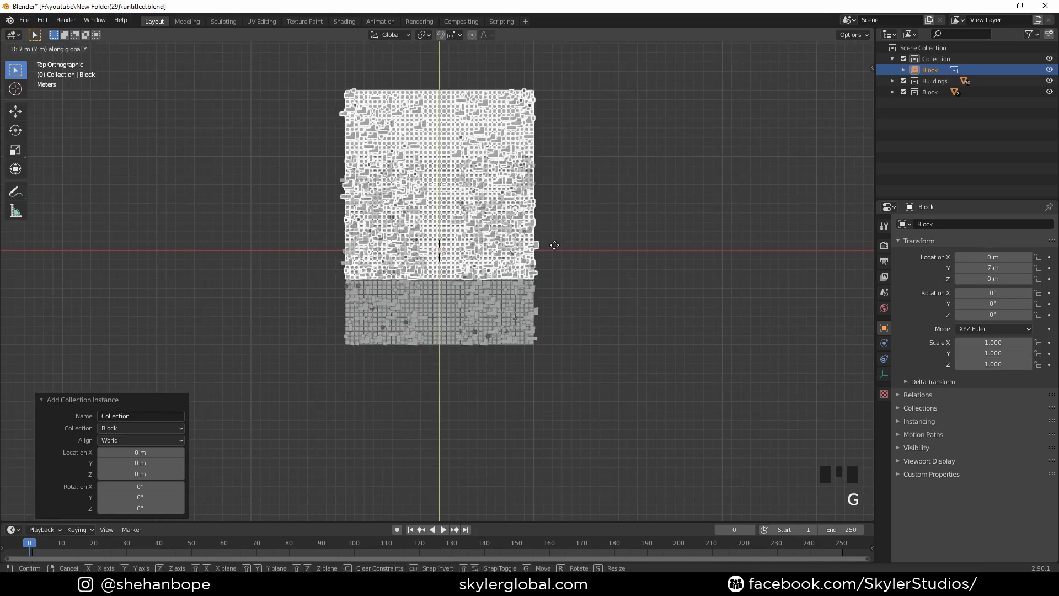
click(561, 132)
shift+middle_drag(560, 132, 486, 319)
scroll(513, 340, up, 6)
scroll(517, 302, up, 8)
scroll(518, 303, down, 14)
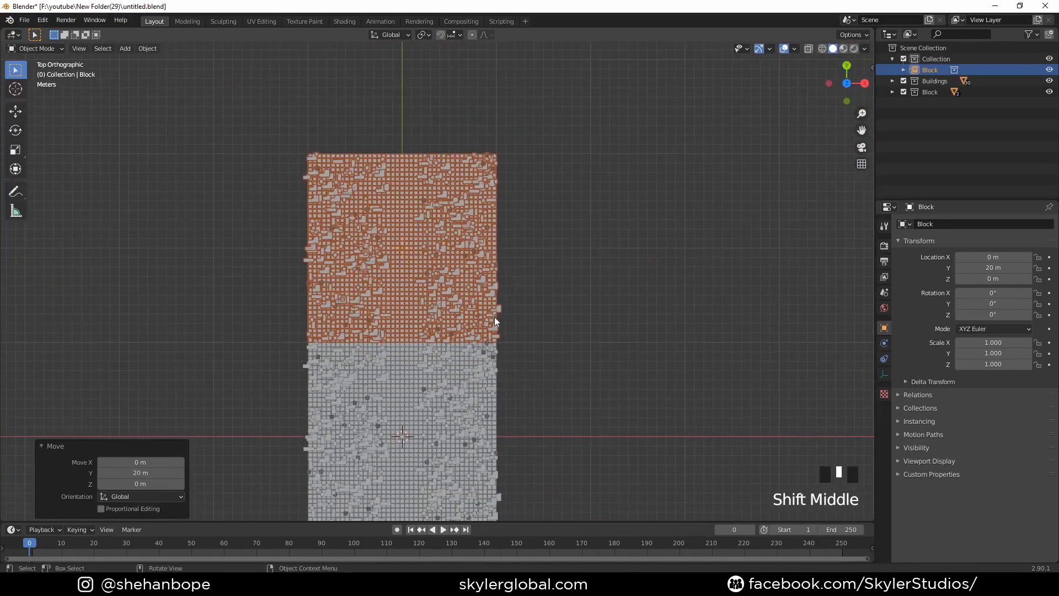
- Duplicate the Block instance and move the copy 20 m along Y to extend the strip
key(shift+d)
right_click(501, 217)
shift+middle_drag(501, 217, 451, 384)
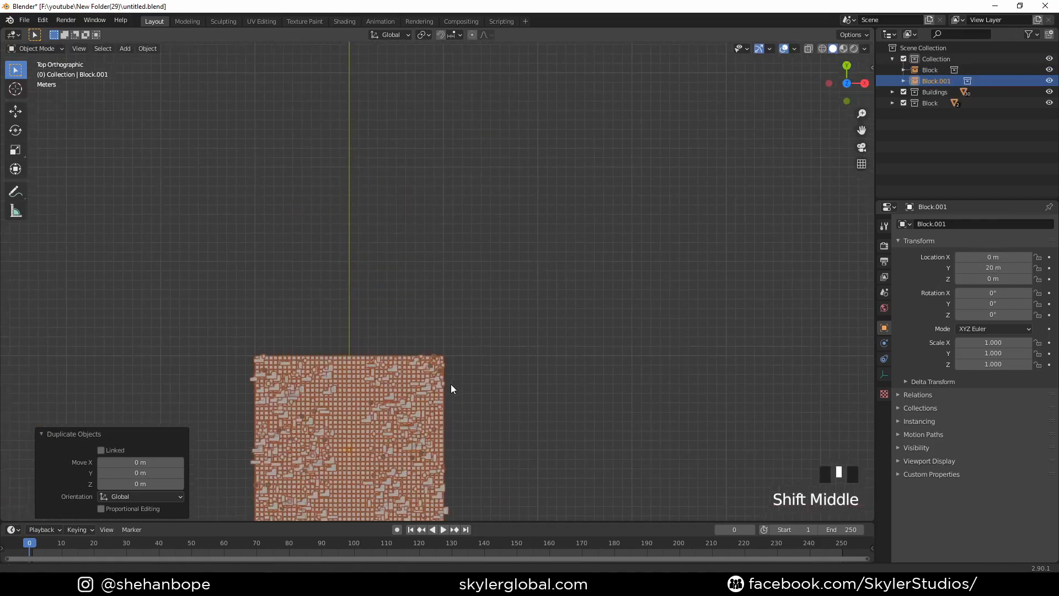
scroll(452, 385, down, 4)
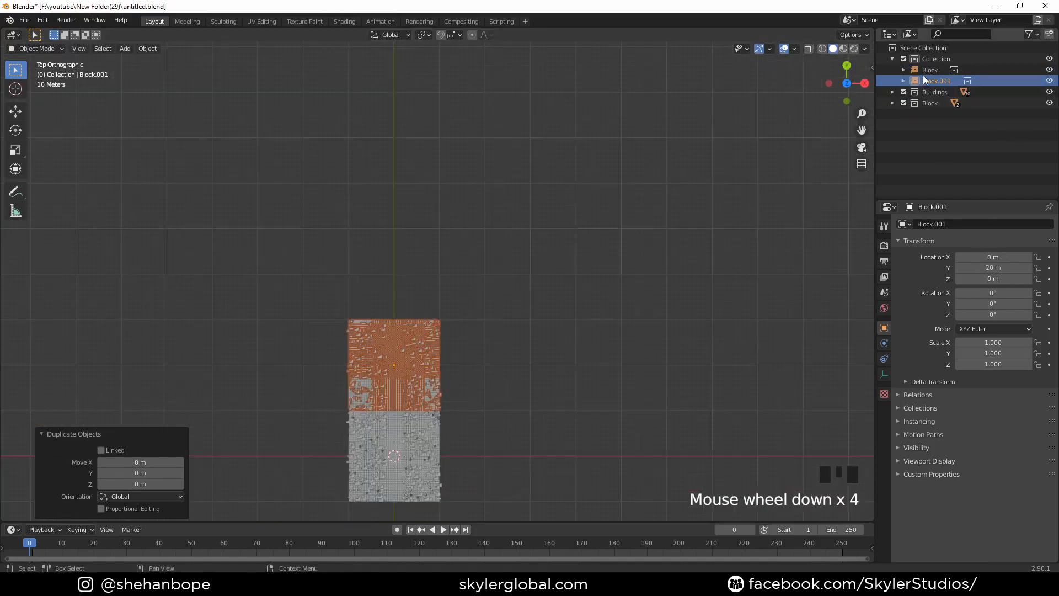
key(g)
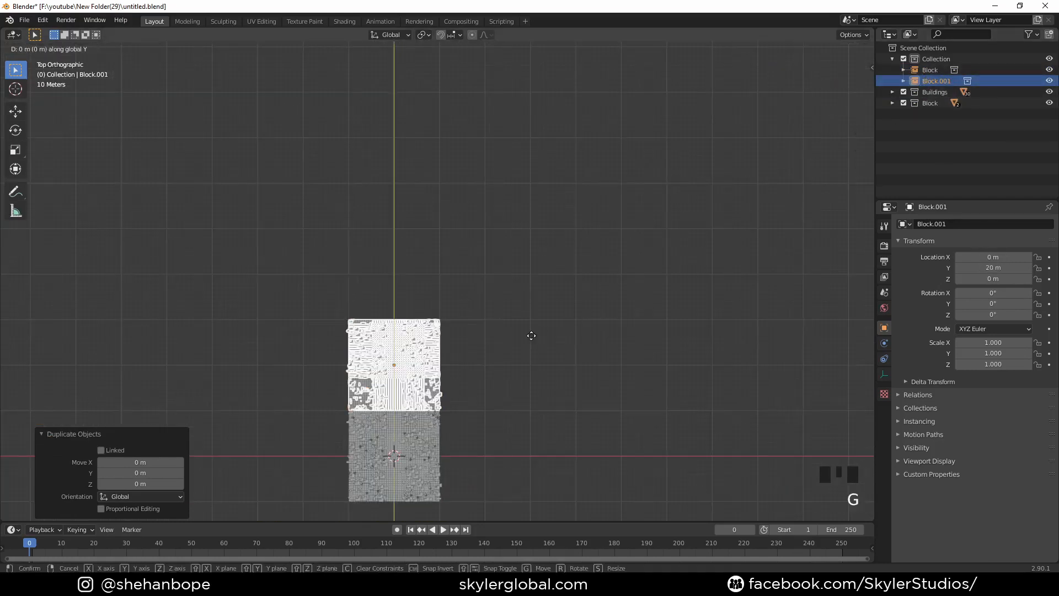
click(512, 246)
- Duplicate the two Block instances together and move the copies 40 m along Y
drag(320, 231, 485, 366)
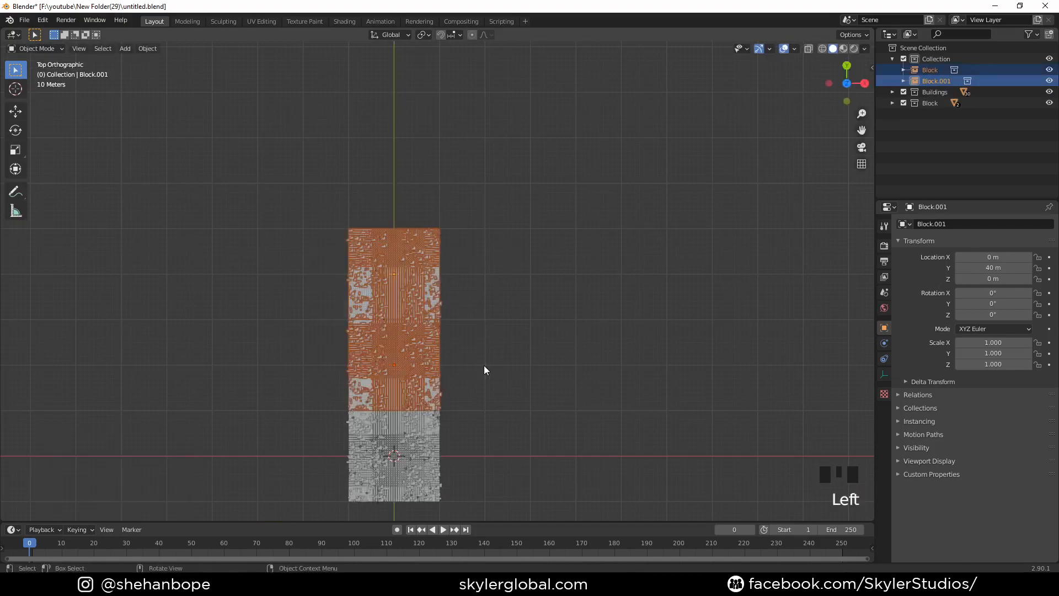
key(shift+d)
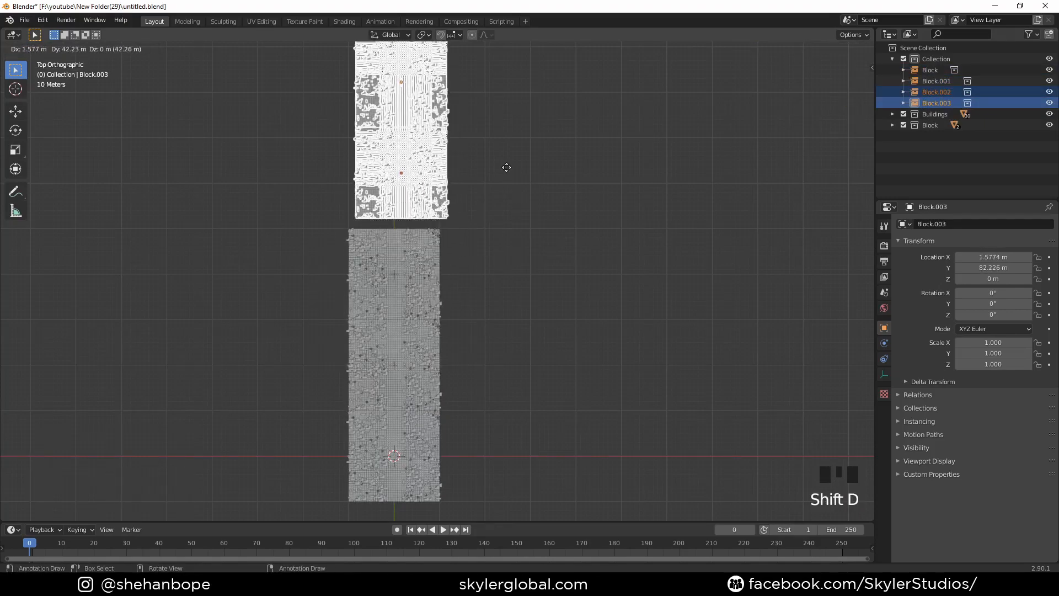
right_click(507, 175)
key(g)
key(y)
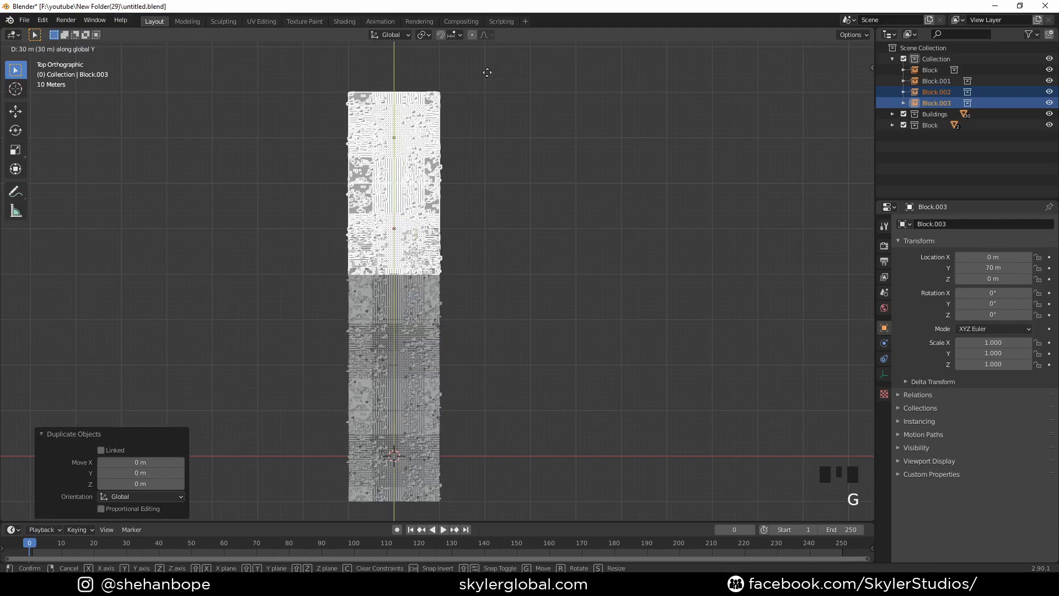
click(482, 513)
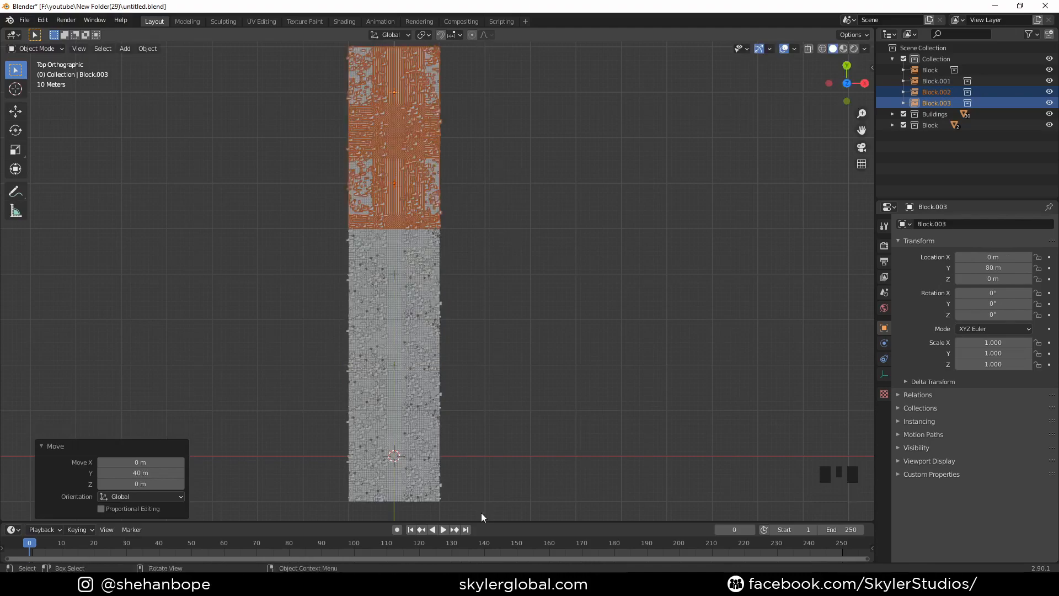
- Duplicate all four Block instances together and move the copies 80 m along Y
scroll(483, 340, down, 2)
shift+middle_drag(482, 339, 457, 419)
key(g)
right_click(506, 320)
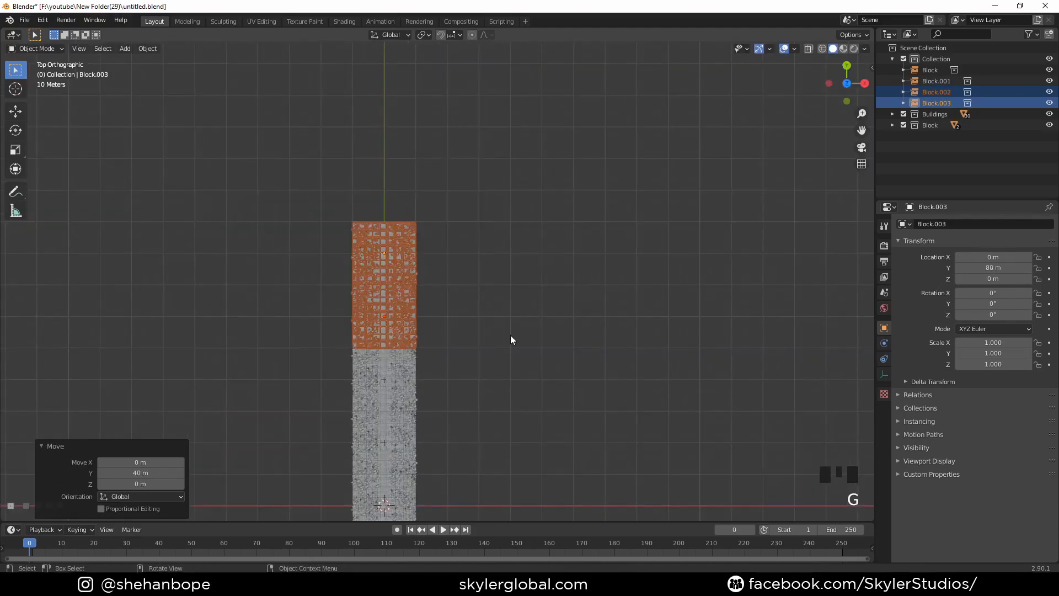
scroll(510, 340, down, 2)
drag(354, 255, 479, 389)
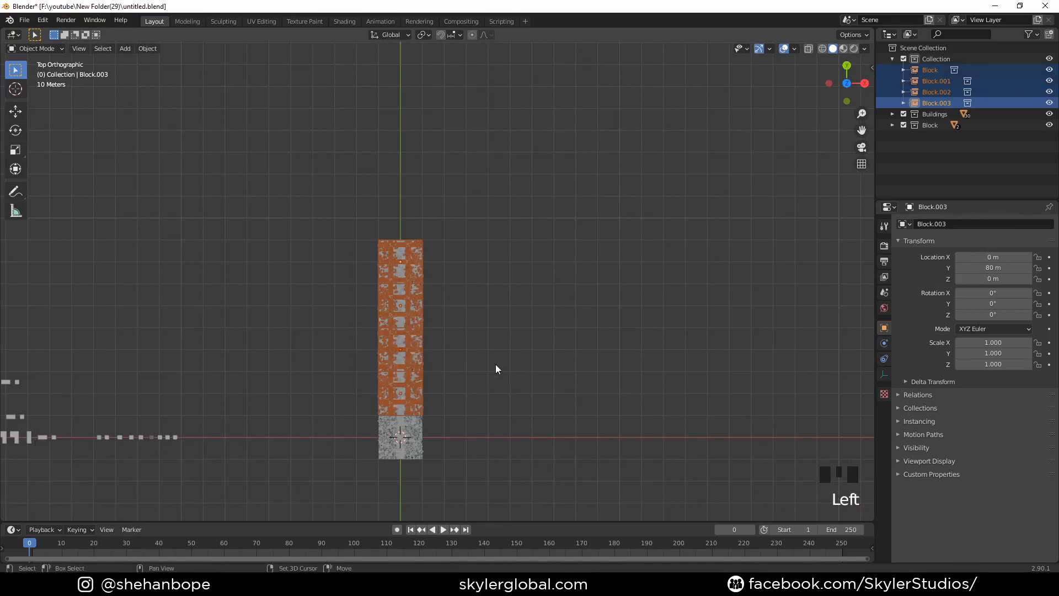
key(shift+d)
right_click(558, 389)
key(g)
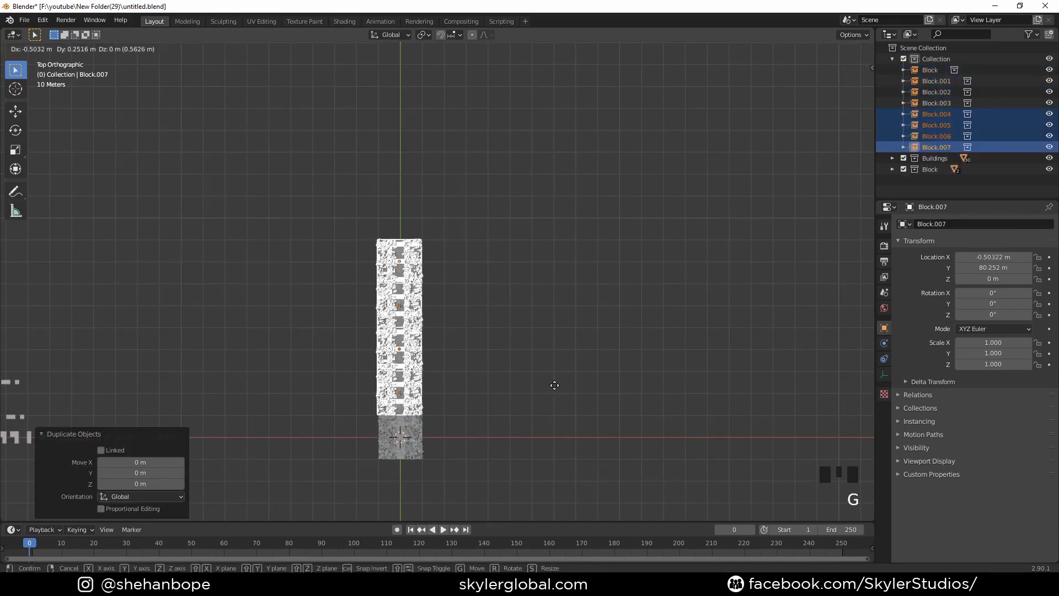
key(y)
ctrl+click(521, 211)
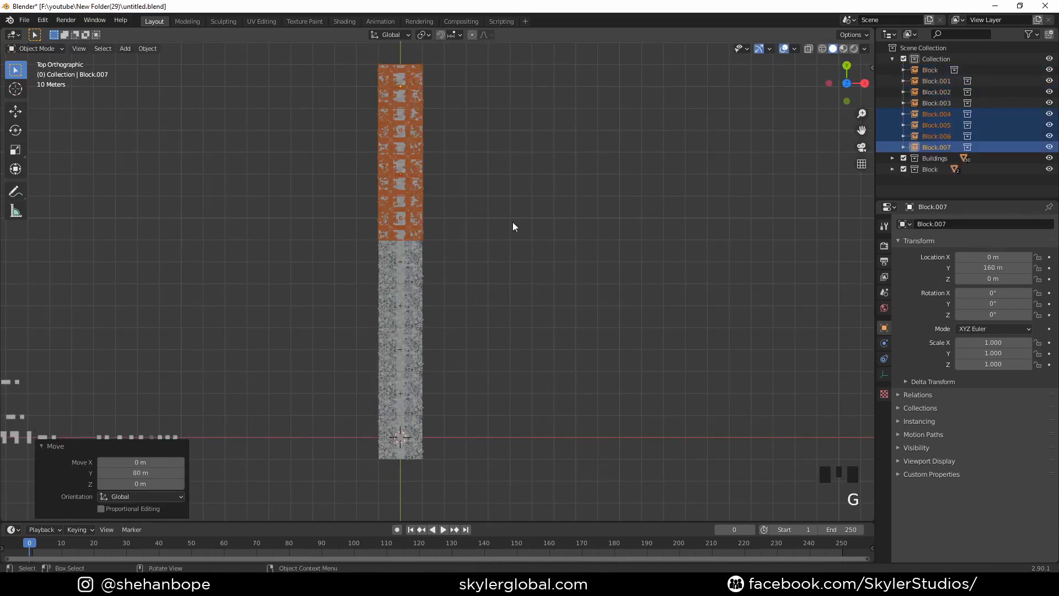
- Examine the extended city strip in perspective, both from a distance and close to the original block
middle_drag(513, 223, 407, 284)
scroll(480, 345, up, 4)
middle_drag(480, 346, 332, 324)
scroll(408, 382, down, 2)
scroll(459, 417, up, 4)
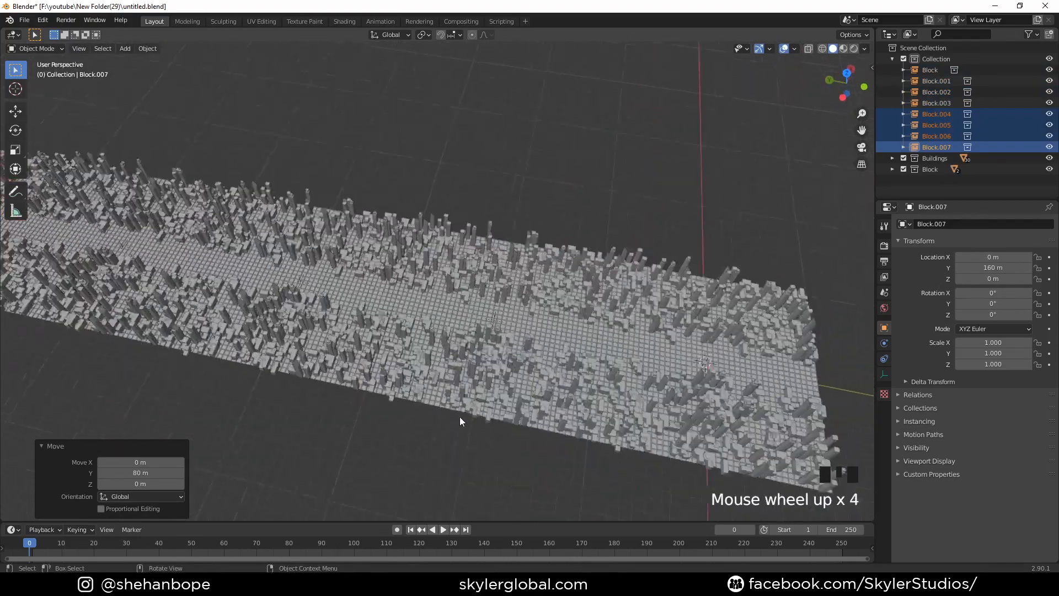
middle_drag(460, 421, 373, 406)
scroll(488, 433, up, 2)
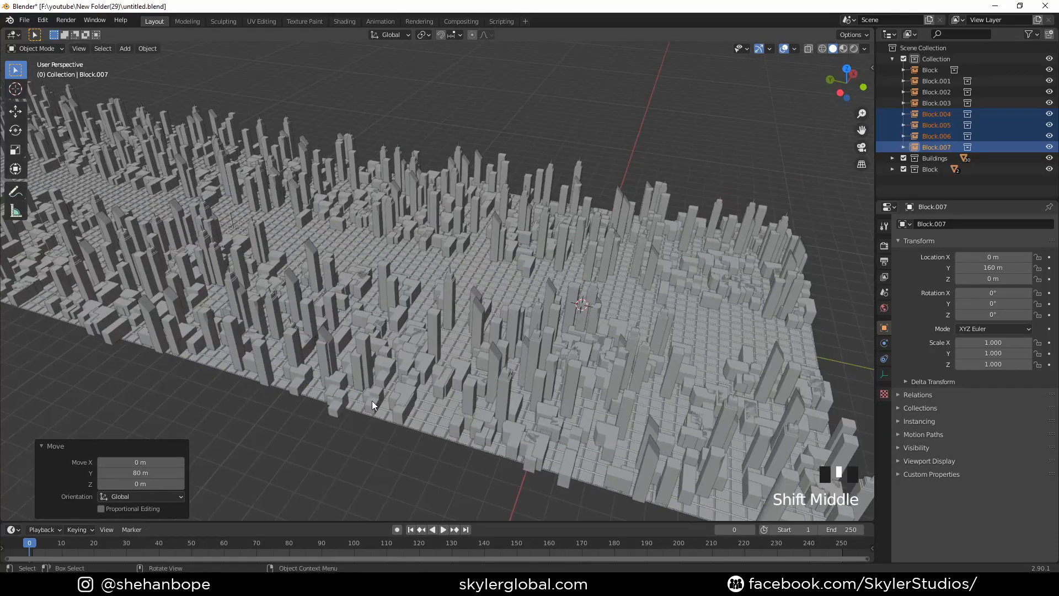
scroll(372, 400, down, 2)
- Add a camera and move it about 12.5 m along negative X, just outside the city strip's long edge
key(shift+a)
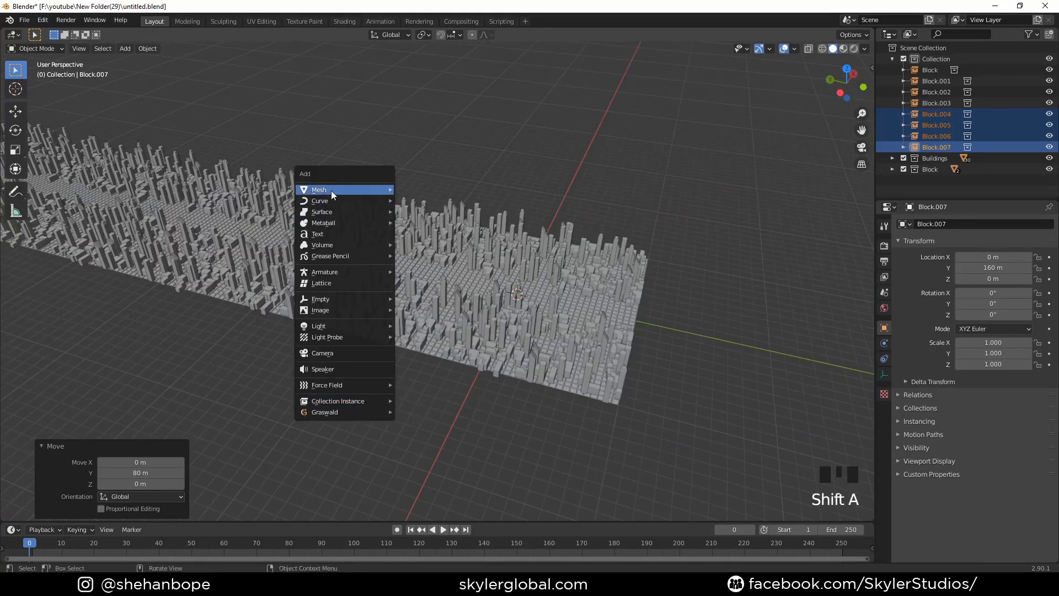
click(337, 354)
middle_drag(342, 367, 365, 395)
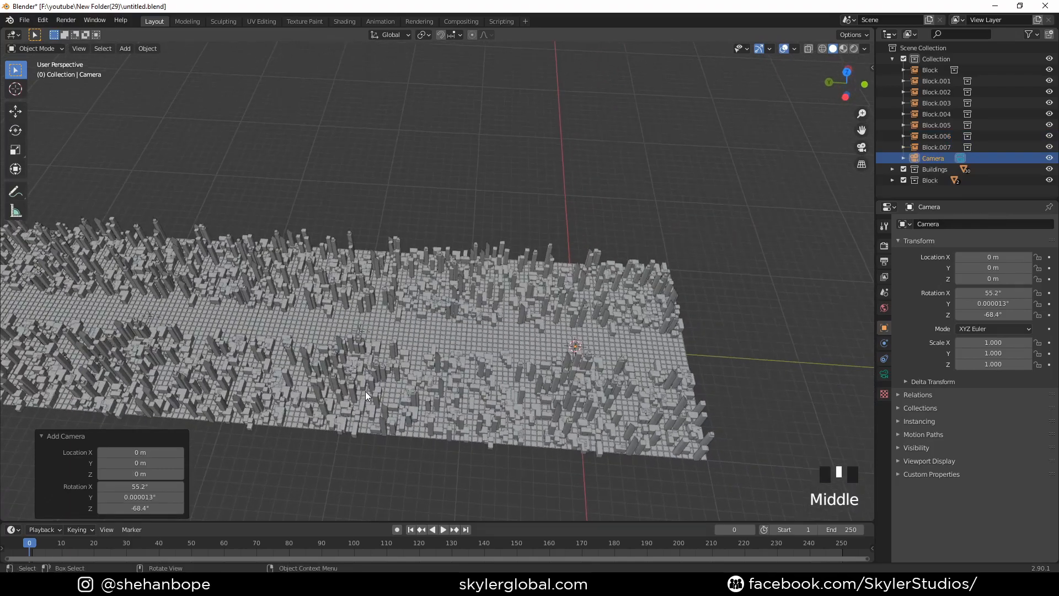
scroll(399, 388, up, 2)
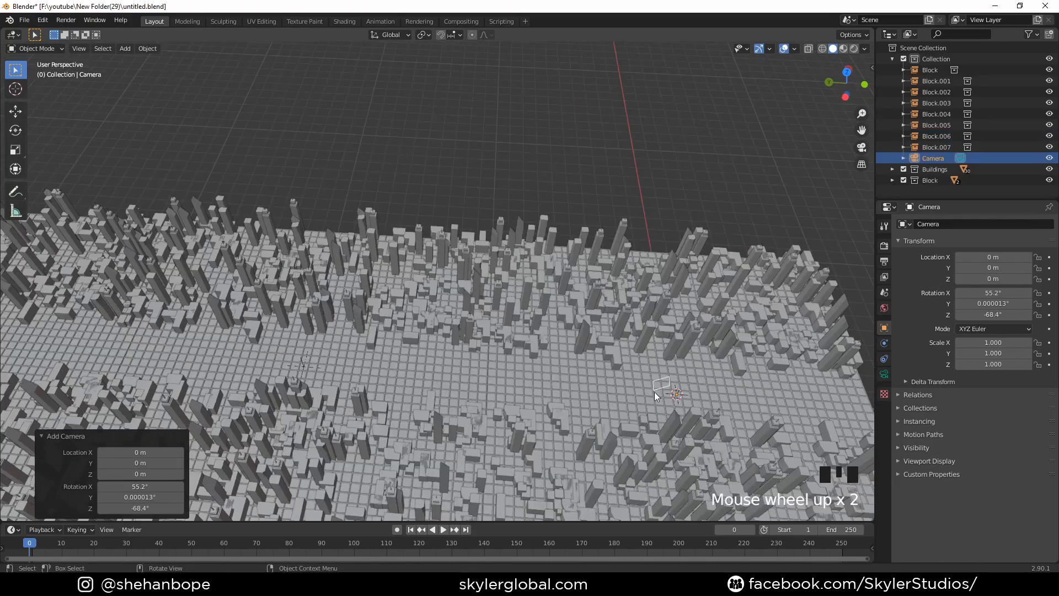
middle_drag(570, 385, 518, 363)
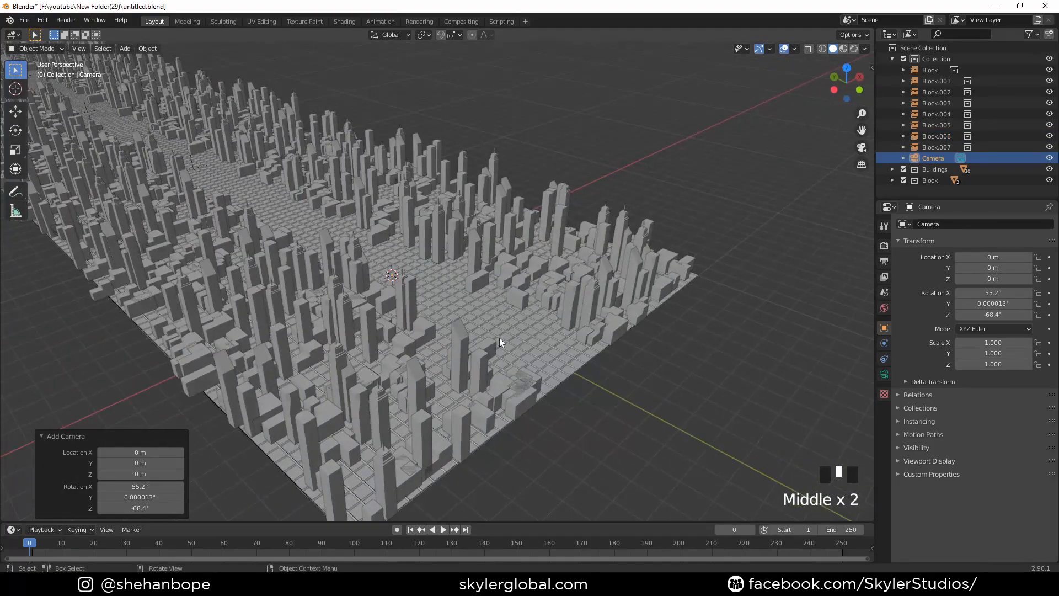
key(g)
key(g)
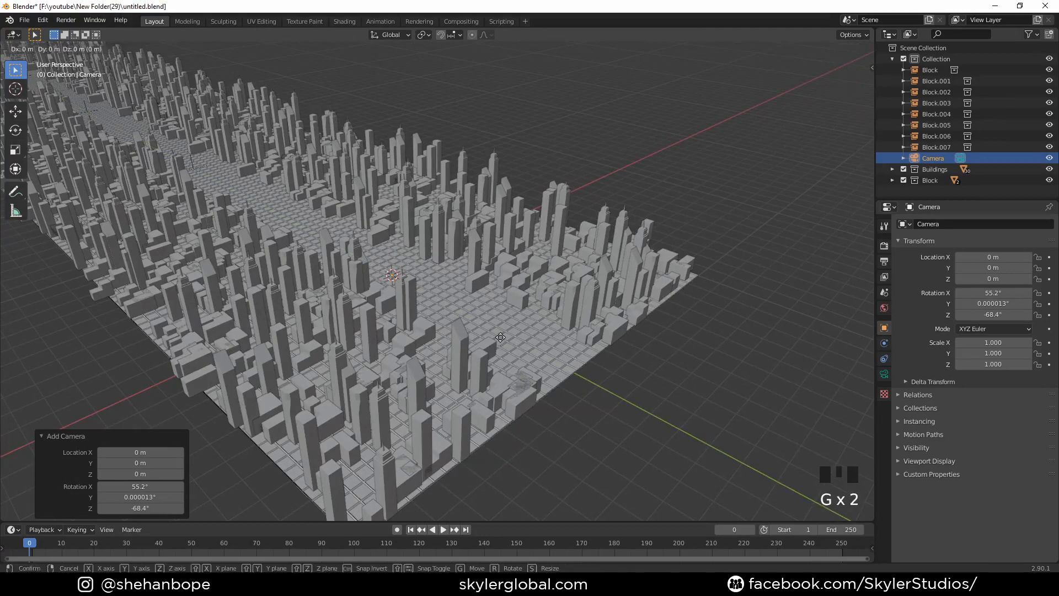
click(231, 466)
middle_drag(231, 465, 448, 345)
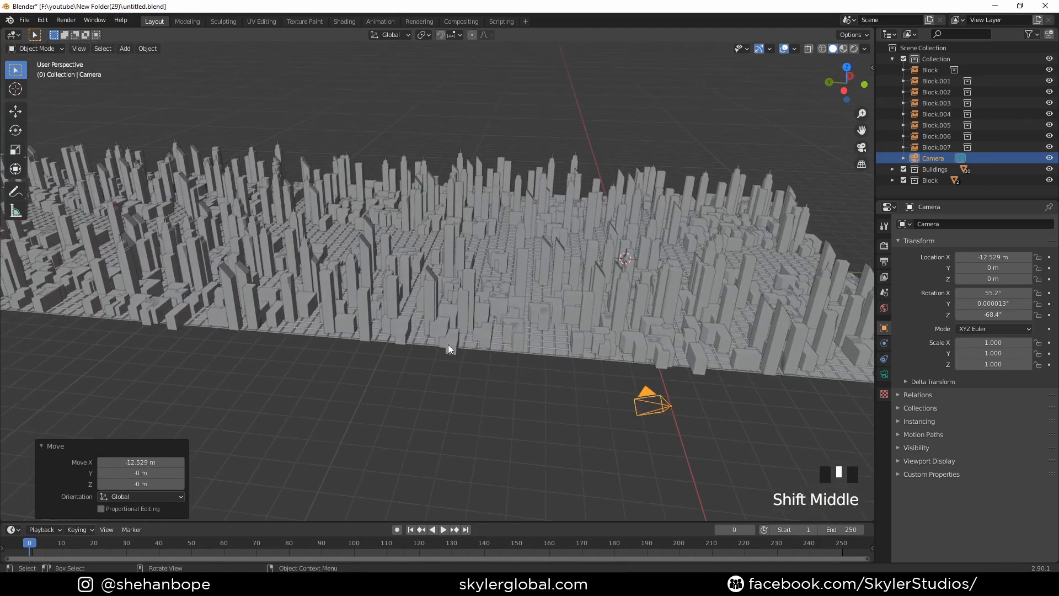
shift+middle_drag(448, 344, 435, 355)
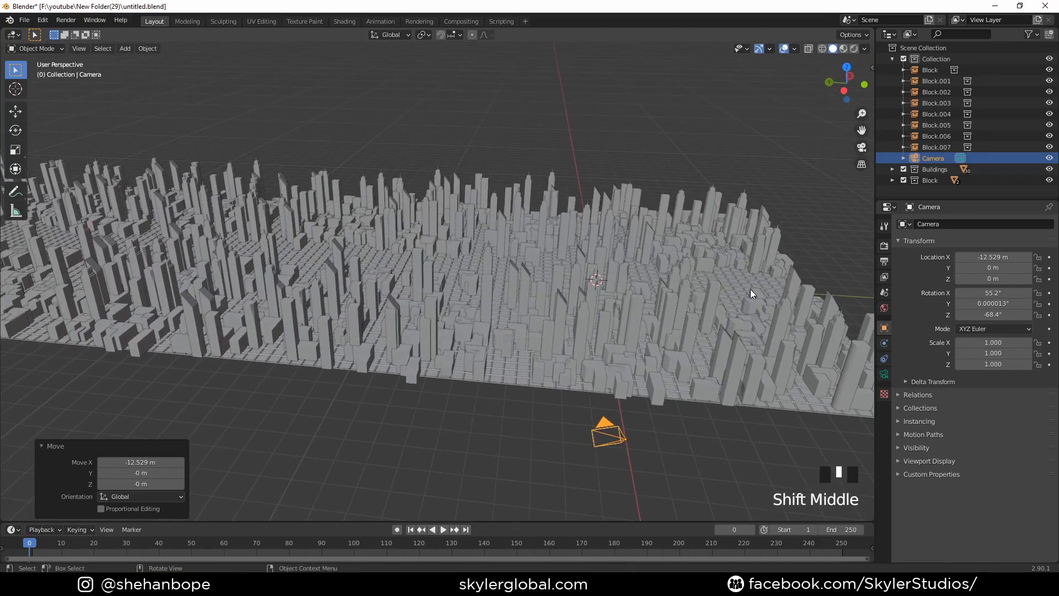
- Set the camera's X, Y and Z rotation to 0° together
key(n)
click(869, 69)
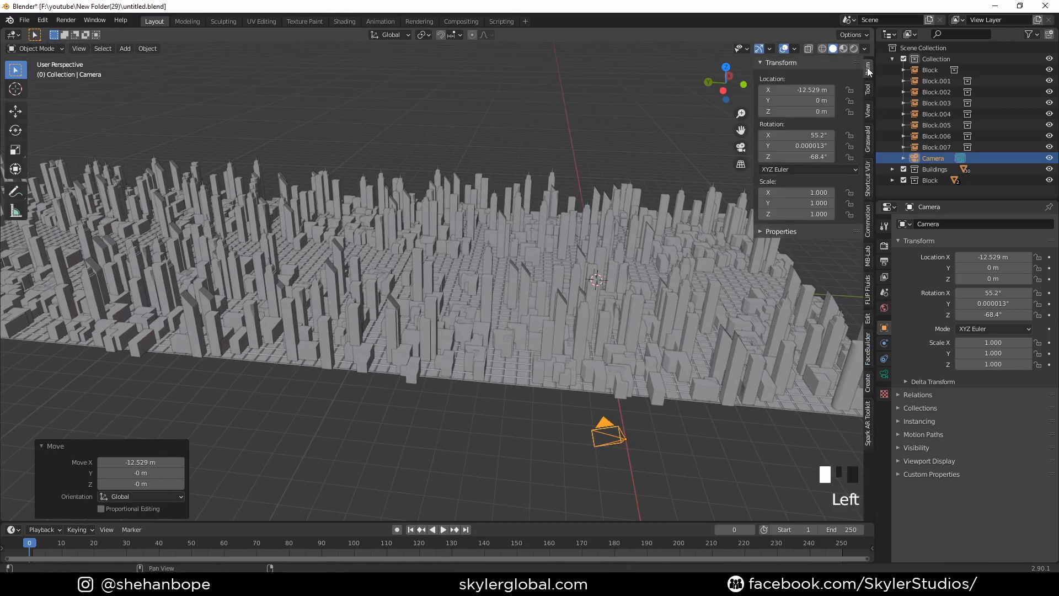
double_click(815, 137)
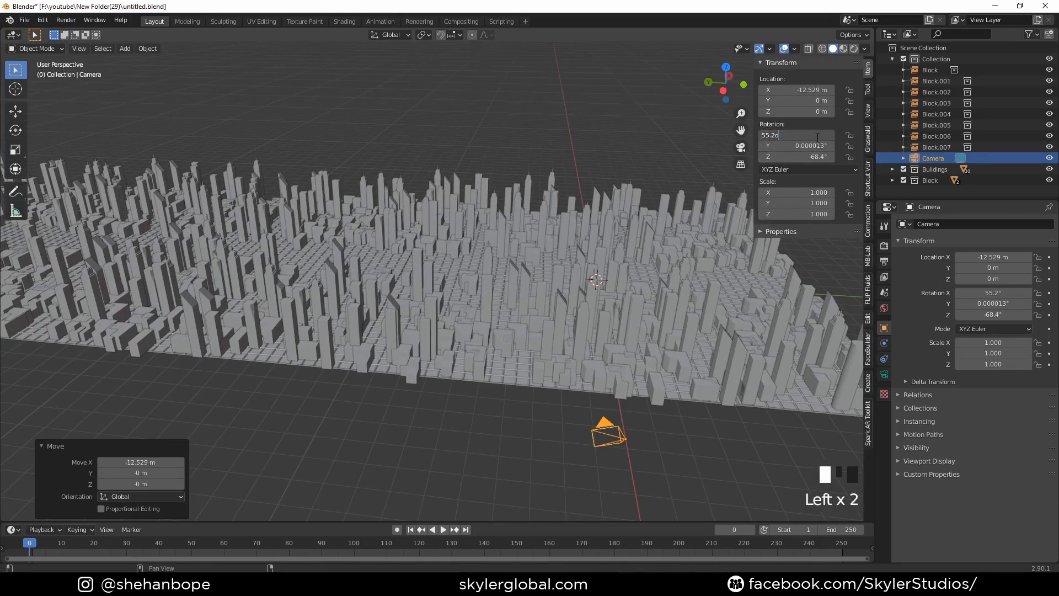
drag(818, 135, 805, 157)
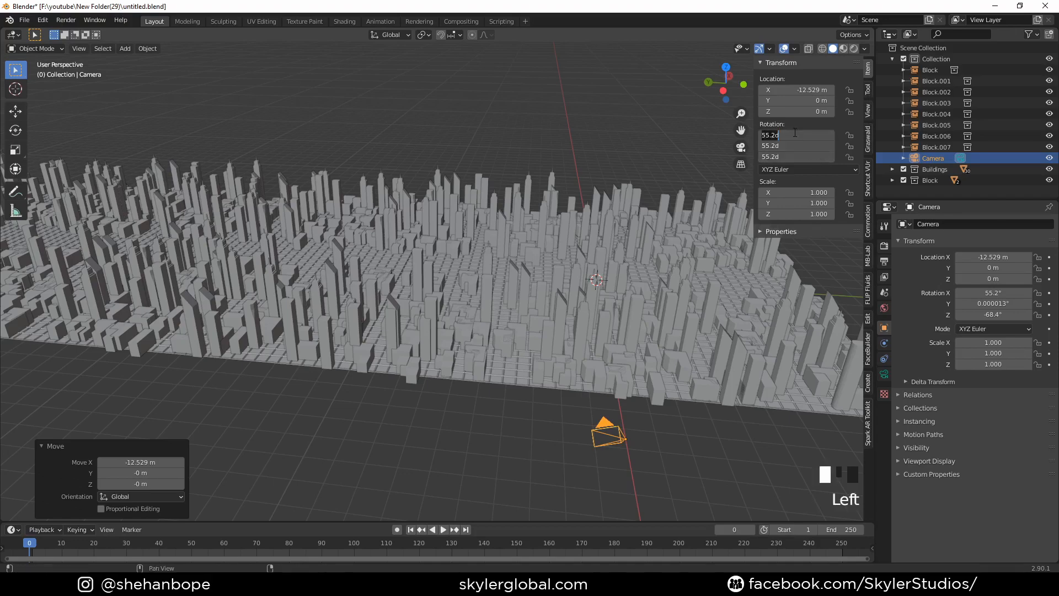
text(0)
key(Return)
- Try a Z rotation of 90° on the camera
shift+middle_drag(734, 204, 529, 266)
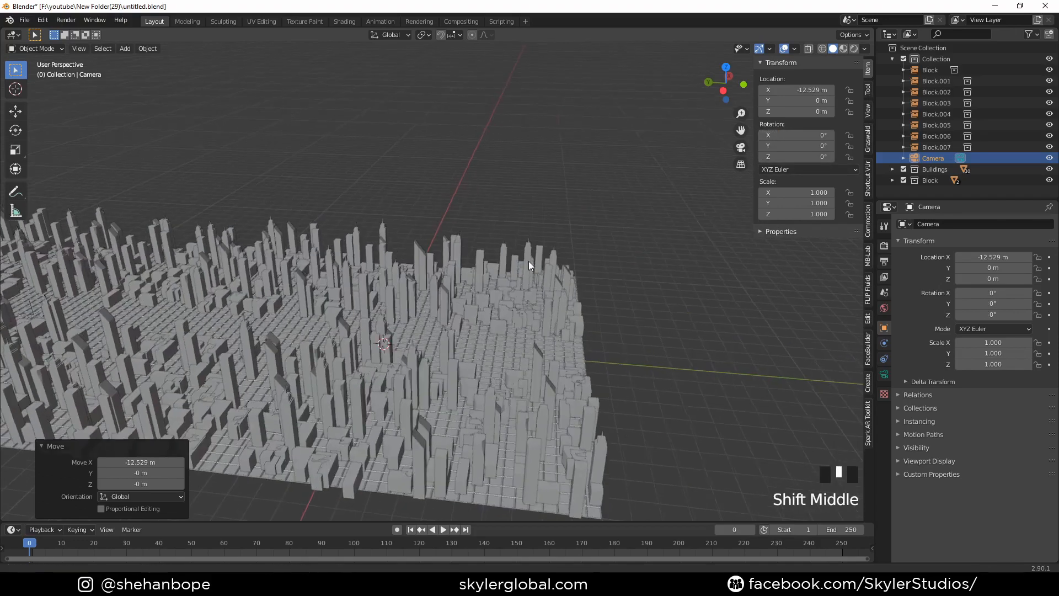
scroll(510, 202, down, 2)
shift+middle_drag(510, 202, 514, 224)
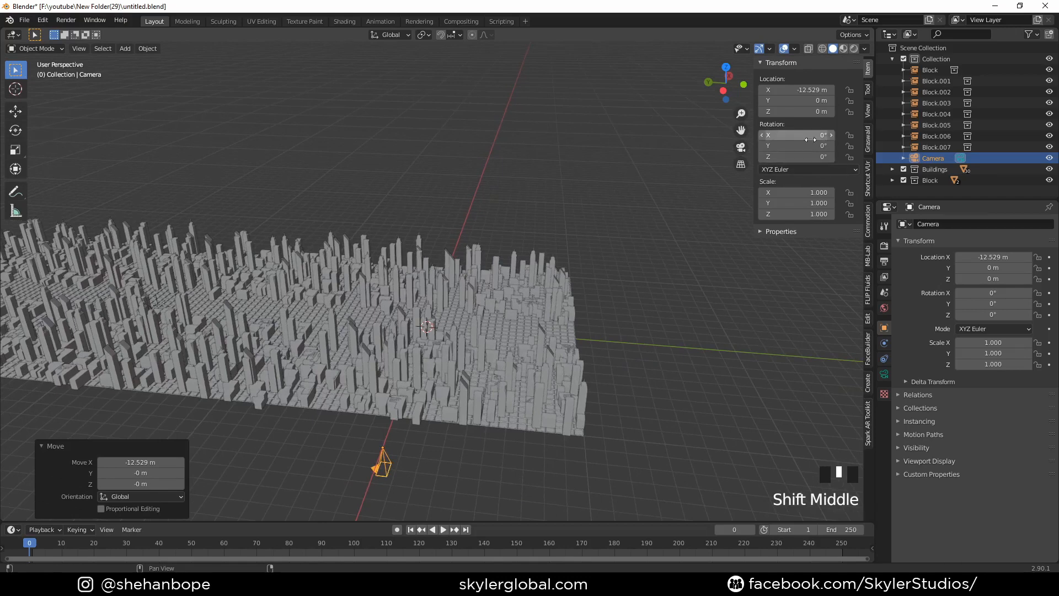
click(803, 158)
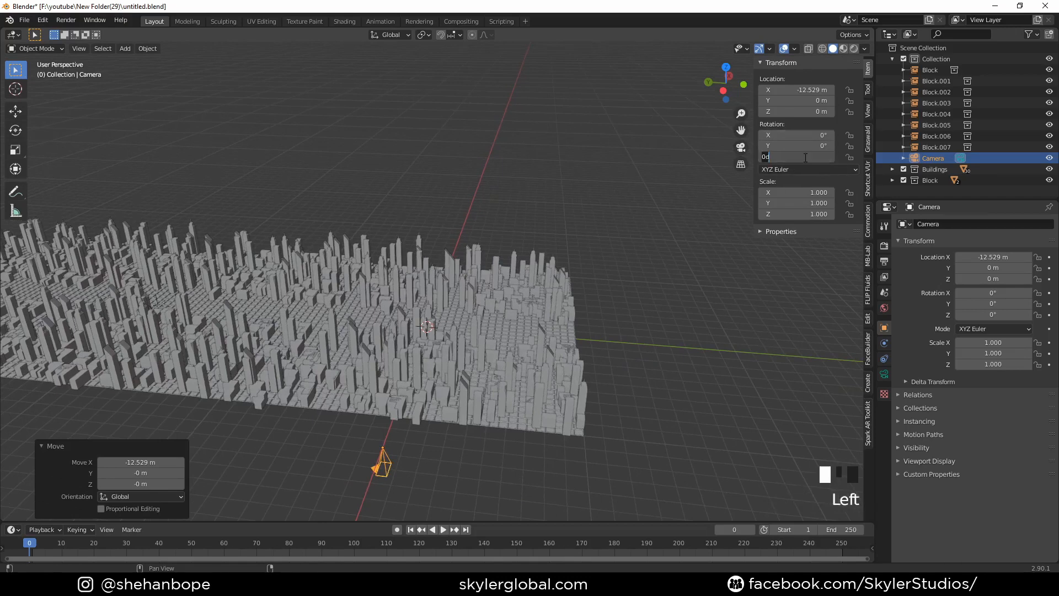
text(90)
key(Return)
key(ctrl+z)
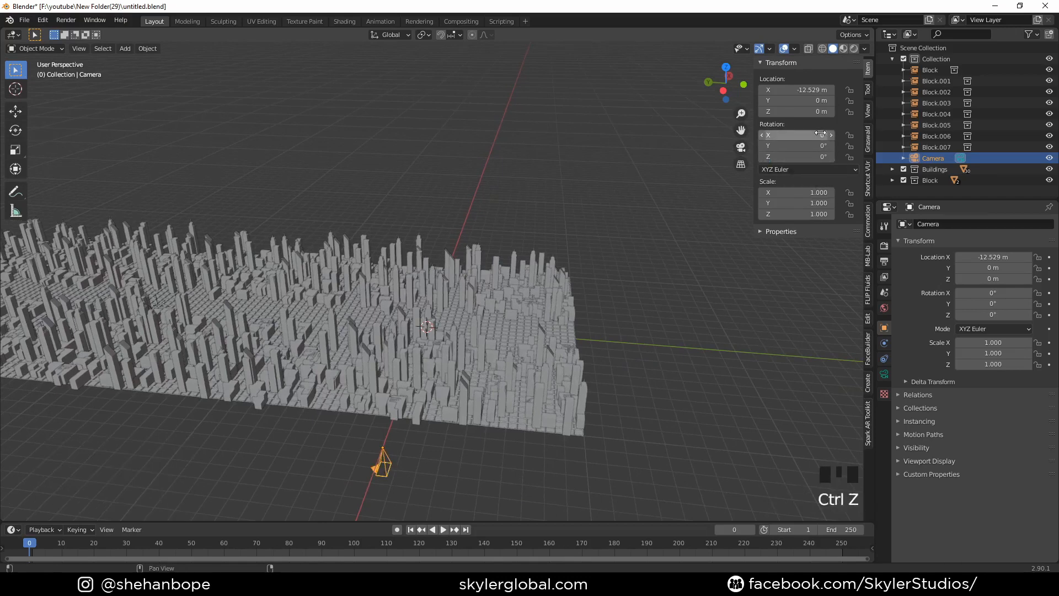
- Set the camera's X rotation to 90° and its Z rotation to -90° so it faces the city
double_click(821, 134)
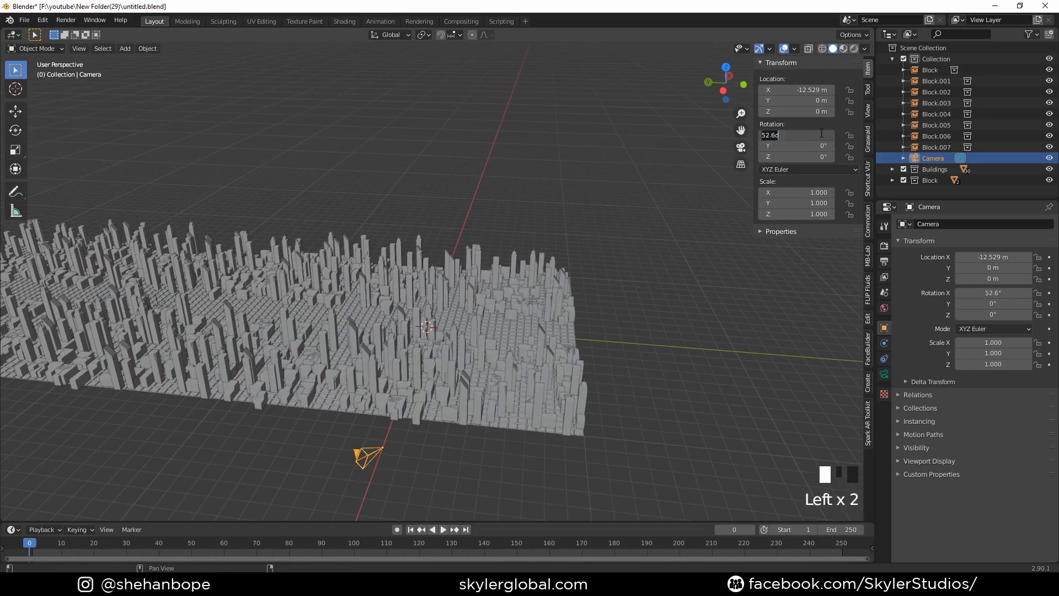
text(90)
key(Return)
drag(814, 157, 816, 156)
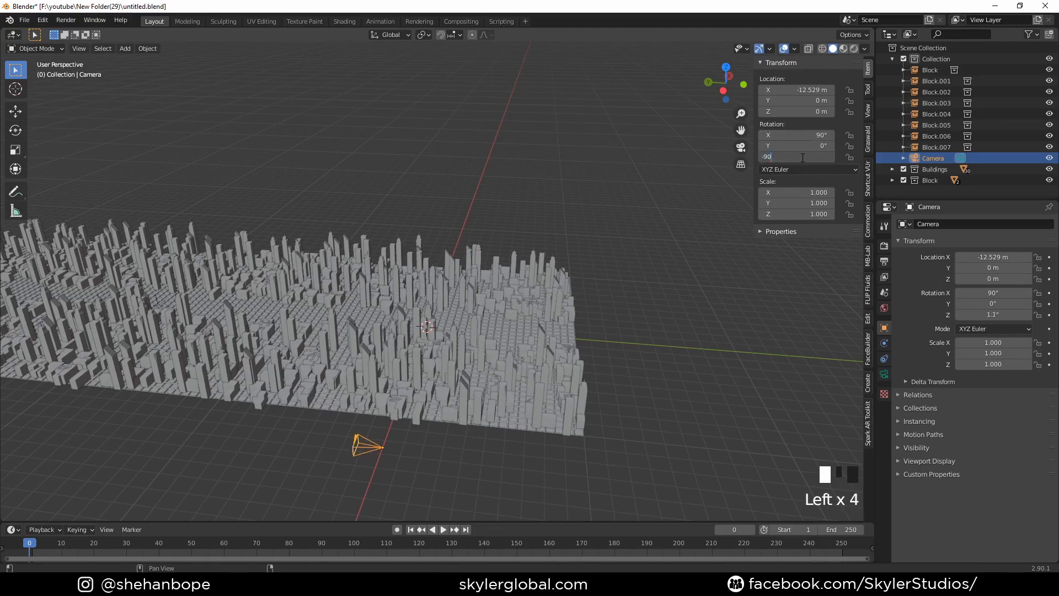
key(Return)
- Look through the camera and raise it about 1.67 m along Z, above the low buildings
shift+middle_drag(432, 250, 479, 226)
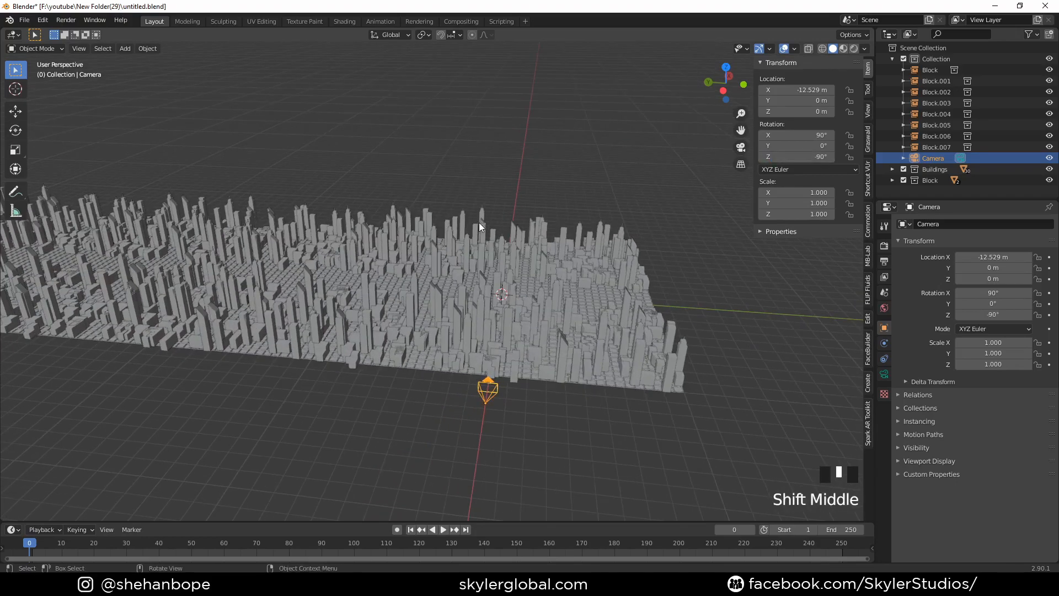
key(KP_0)
scroll(479, 221, down, 4)
key(g)
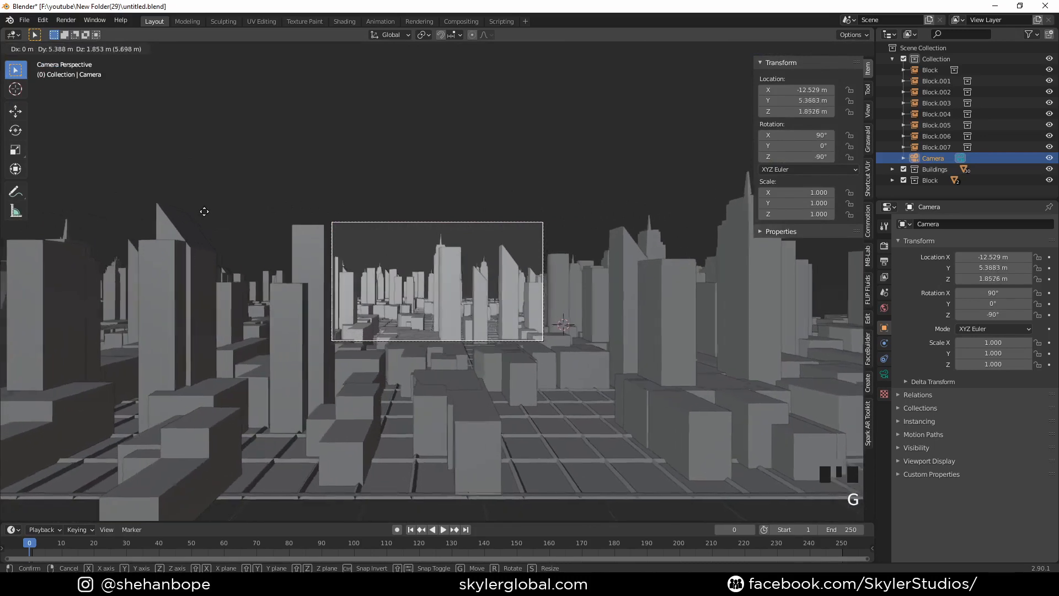
key(z)
scroll(443, 256, down, 1)
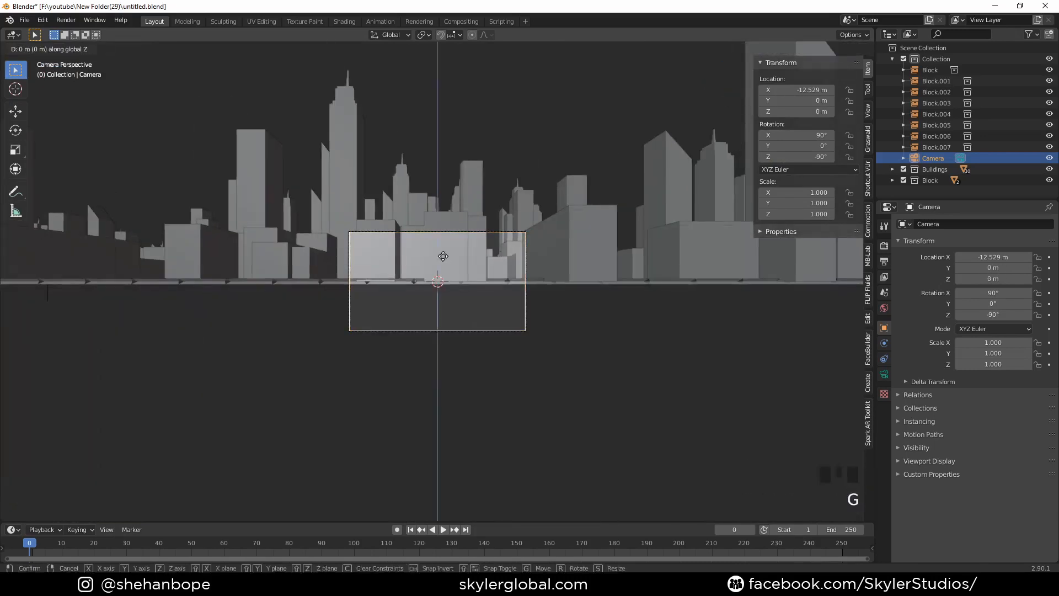
click(451, 189)
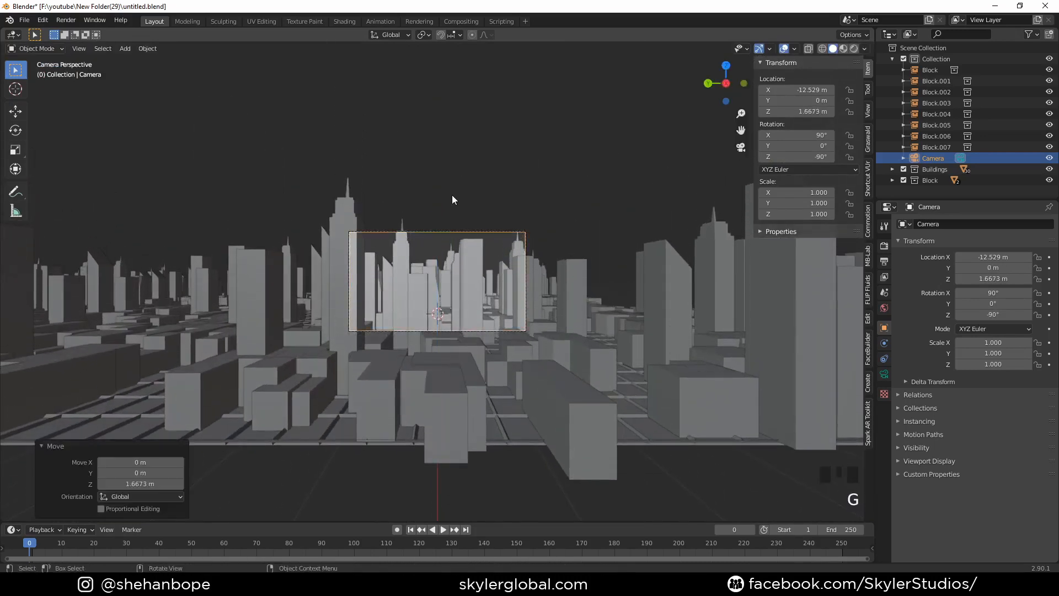
key(g)
key(y)
right_click(460, 220)
- Move the camera back about 3.9 m along negative X and raise it about 0.5 m along Z
key(g)
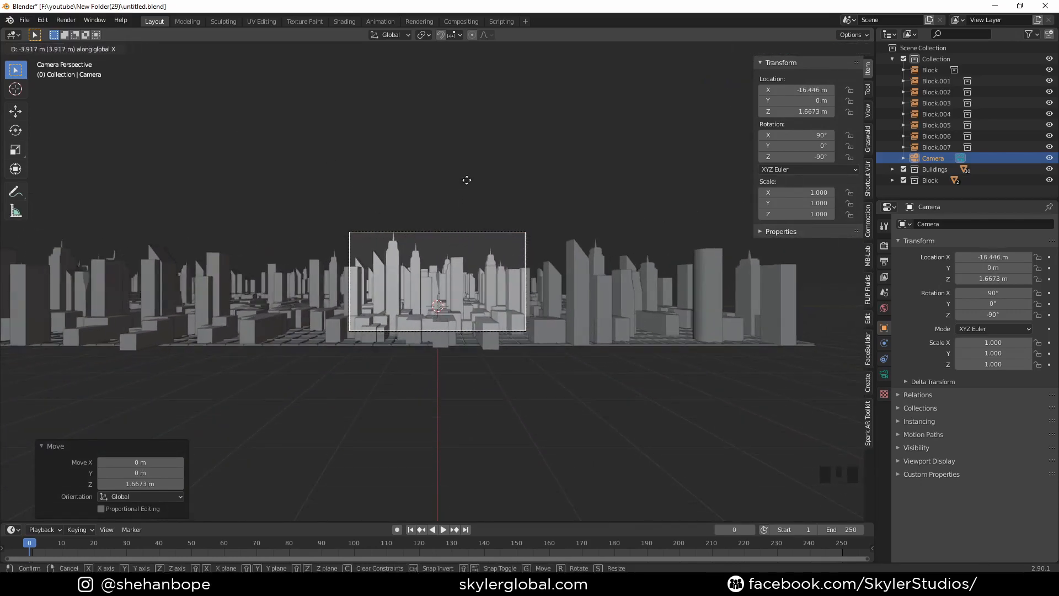
click(466, 180)
key(g)
key(z)
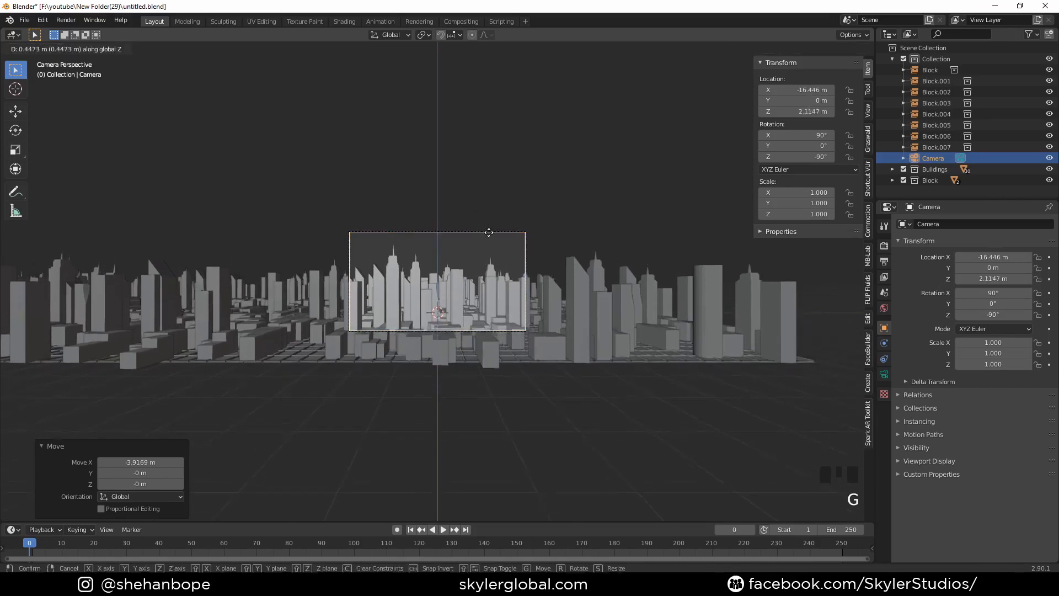
click(490, 239)
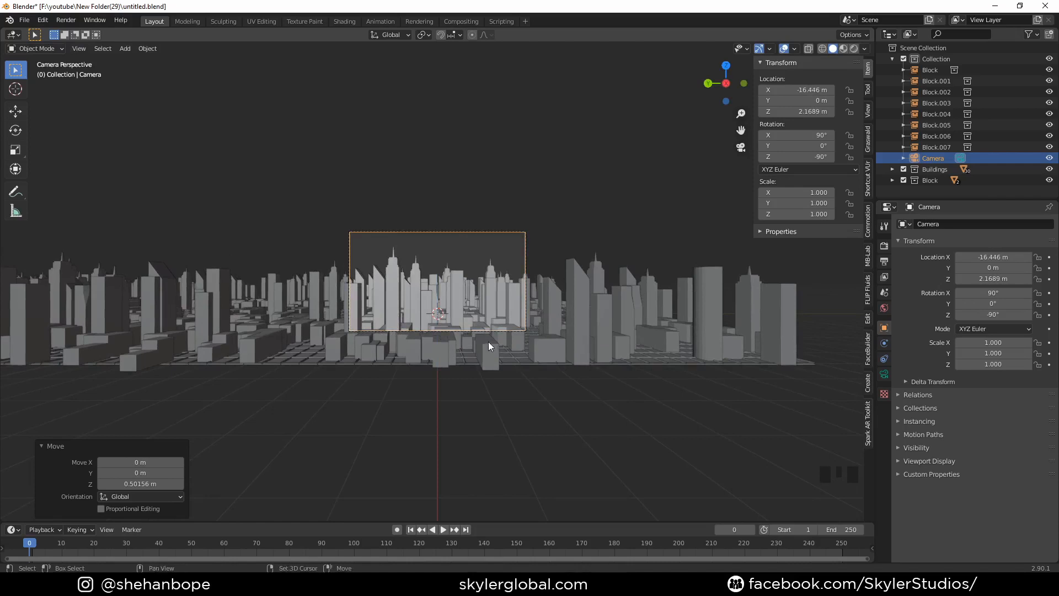
- Try a 12 mm focal length for the camera lens
shift+middle_drag(489, 343, 472, 368)
click(884, 374)
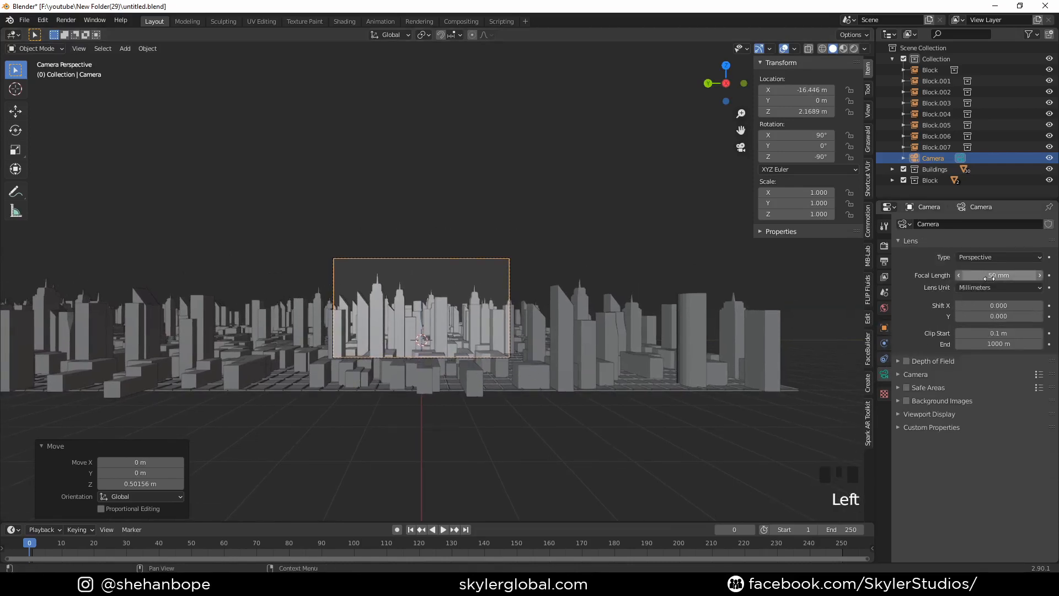
drag(1001, 274, 966, 275)
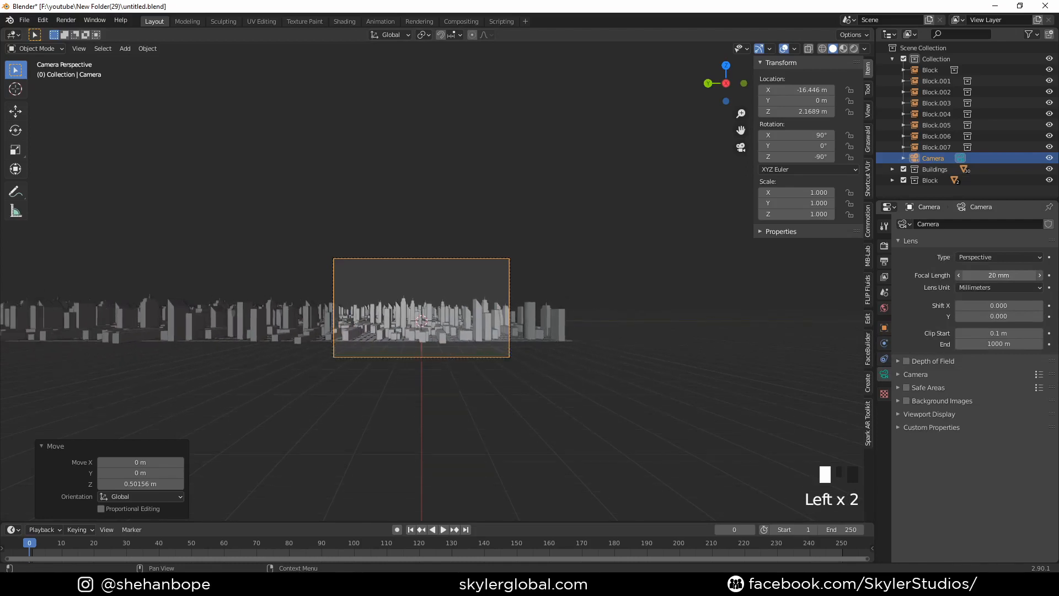
click(1000, 275)
text(12)
key(Return)
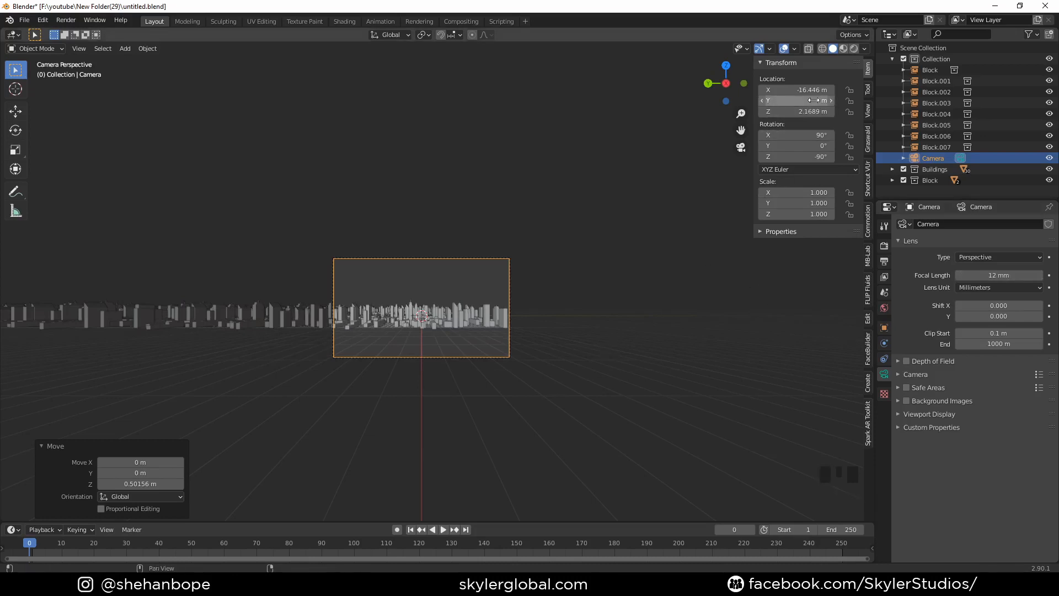
- Set the camera's focal length to 20 mm and bring its X location to about -13.4 m
mouse_move(800, 89)
mouse_down()
mouse_move(789, 89)
mouse_move(1031, 89)
mouse_move(800, 89)
mouse_up()
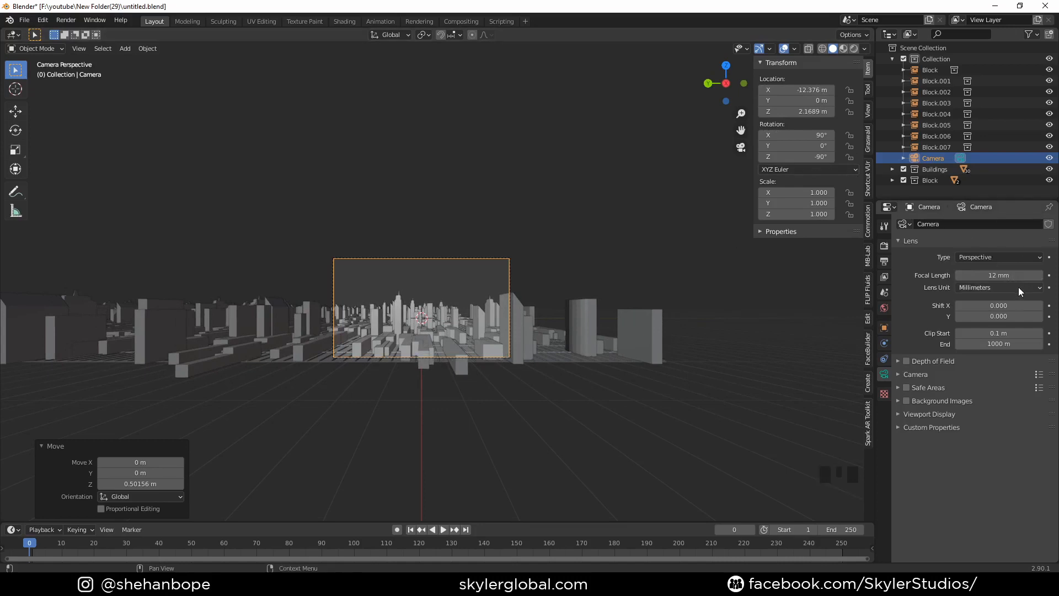
text(20)
key(Return)
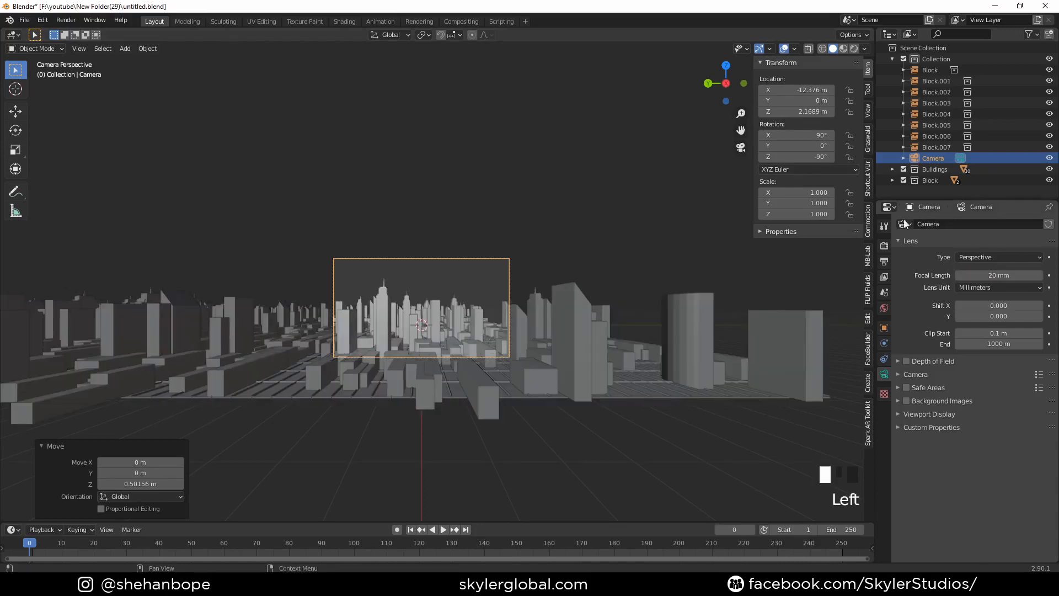
drag(815, 89, 756, 89)
- Lower the camera slightly along Z to refine the framing of the skyline
scroll(575, 227, up, 3)
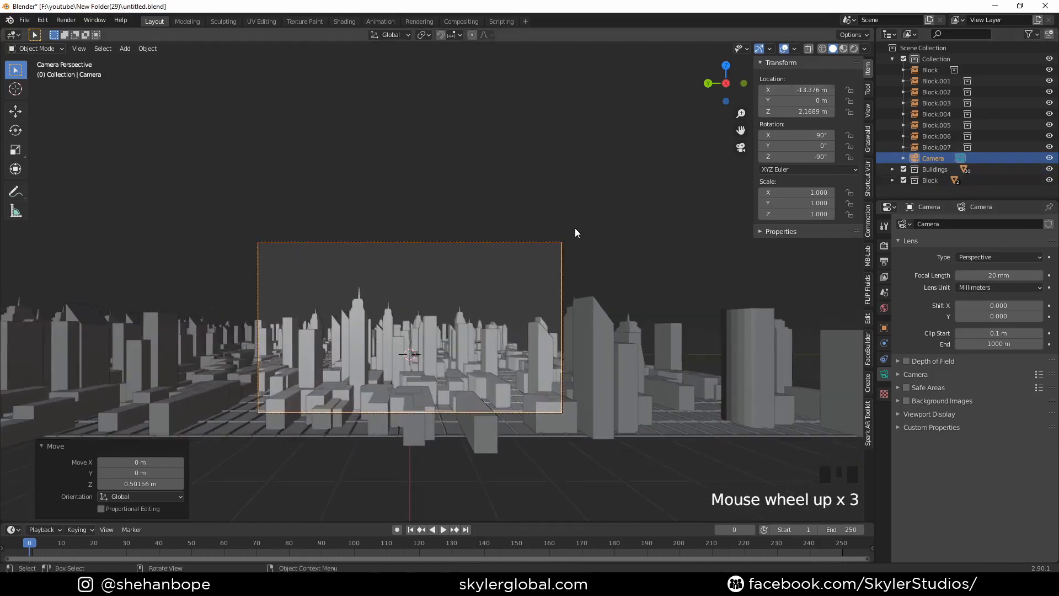
shift+middle_drag(575, 228, 595, 185)
key(g)
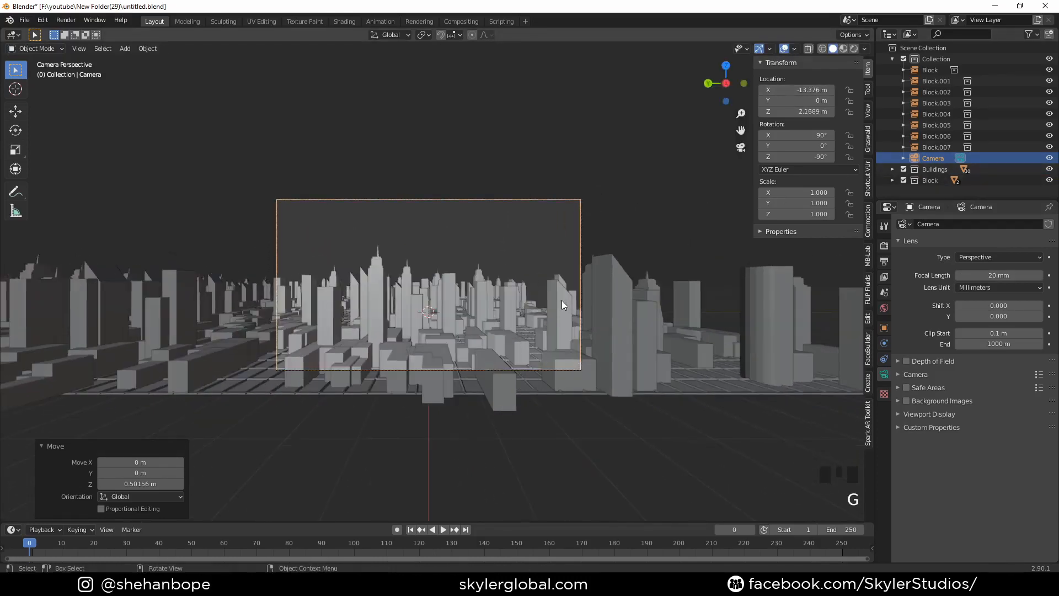
key(g)
key(z)
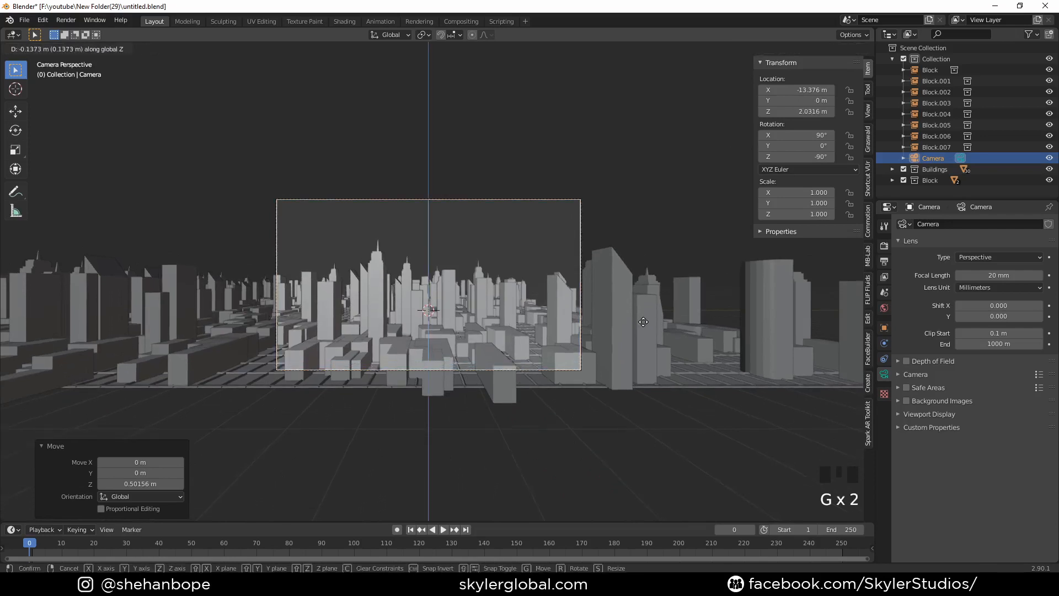
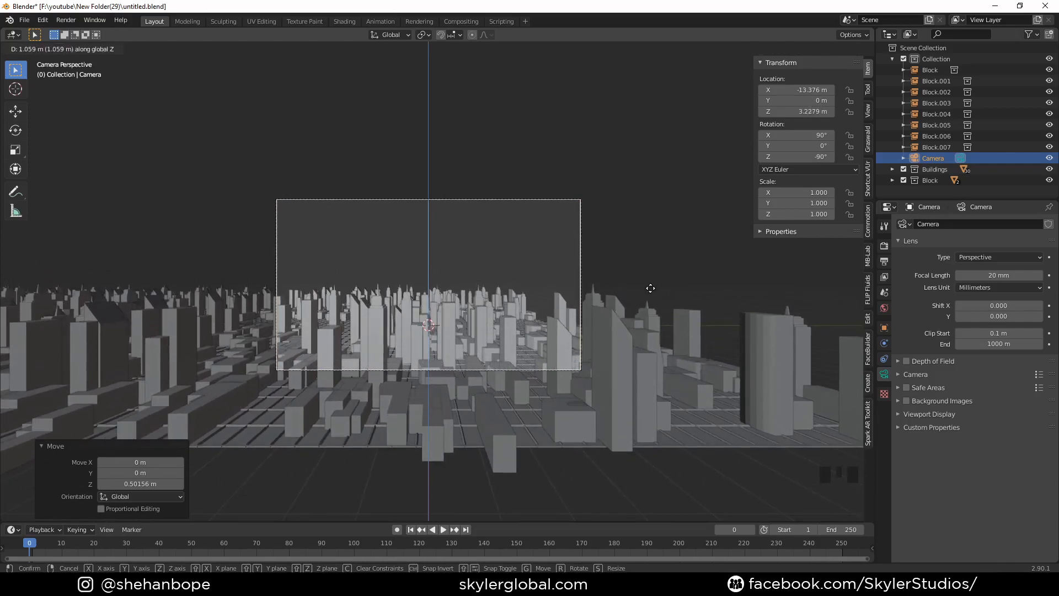
- Tilt the camera downward 13.4° around global Y and raise it about 1.16 m along Z
right_click(650, 288)
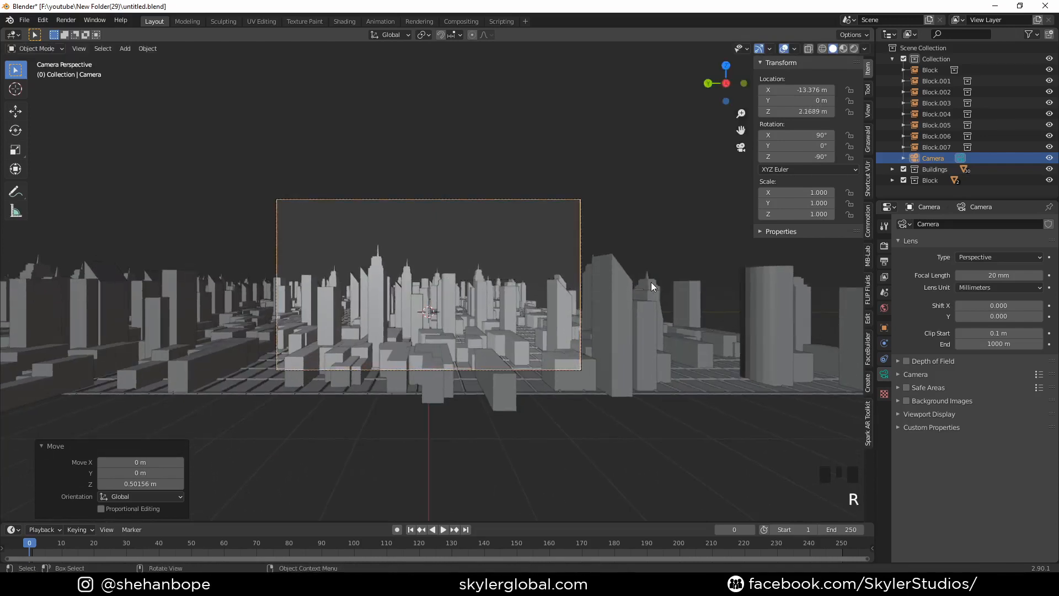
key(r)
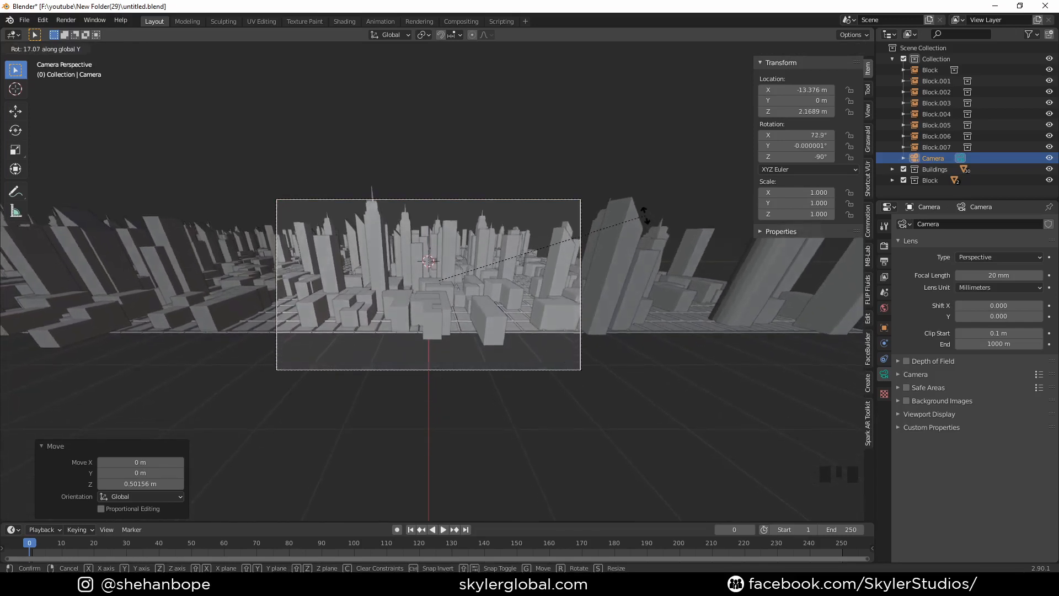
click(645, 216)
key(g)
key(z)
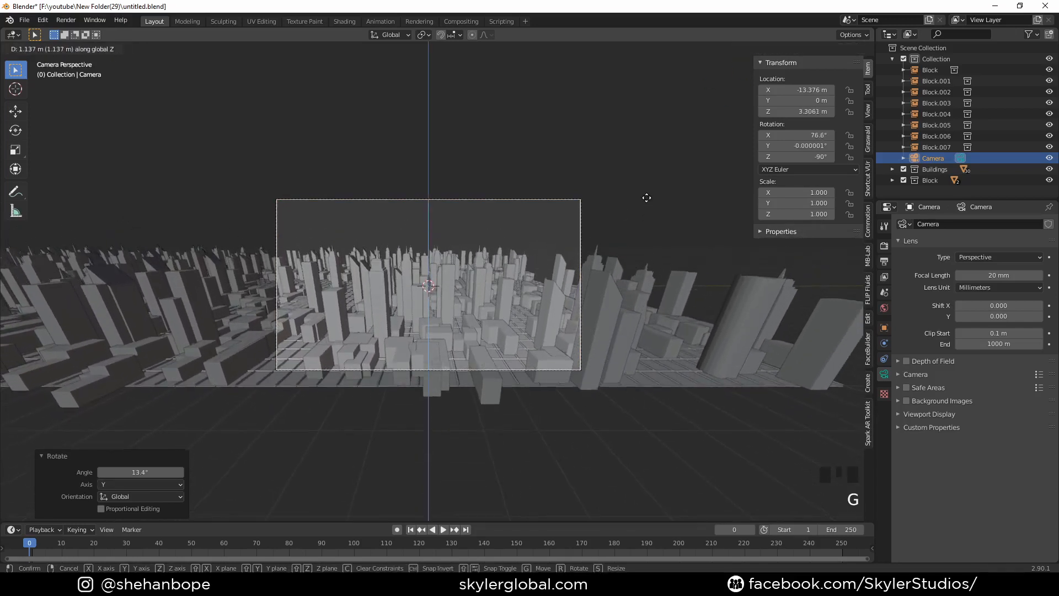
click(649, 200)
key(g)
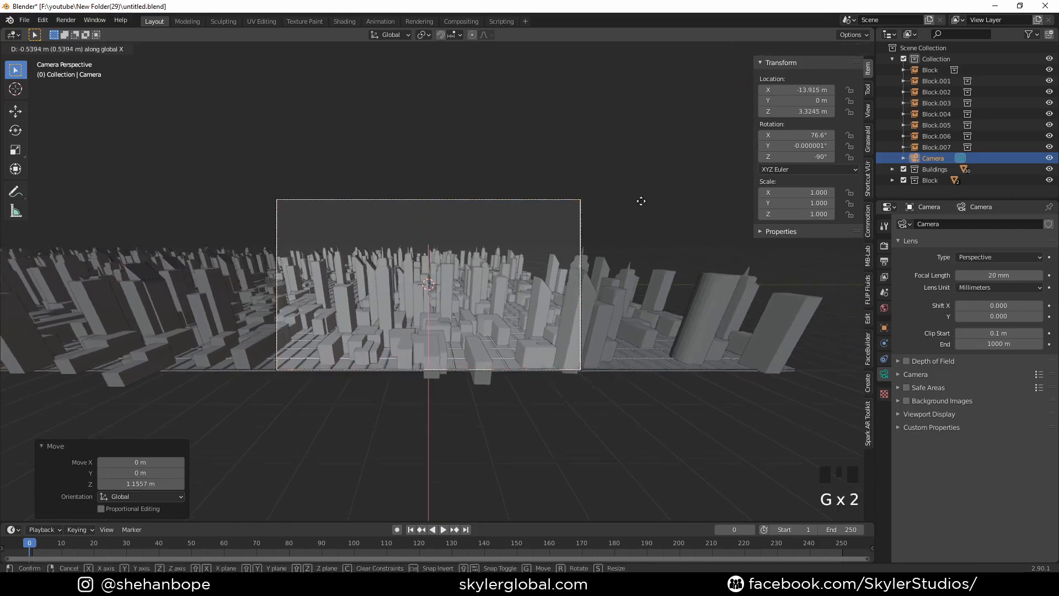
key(y)
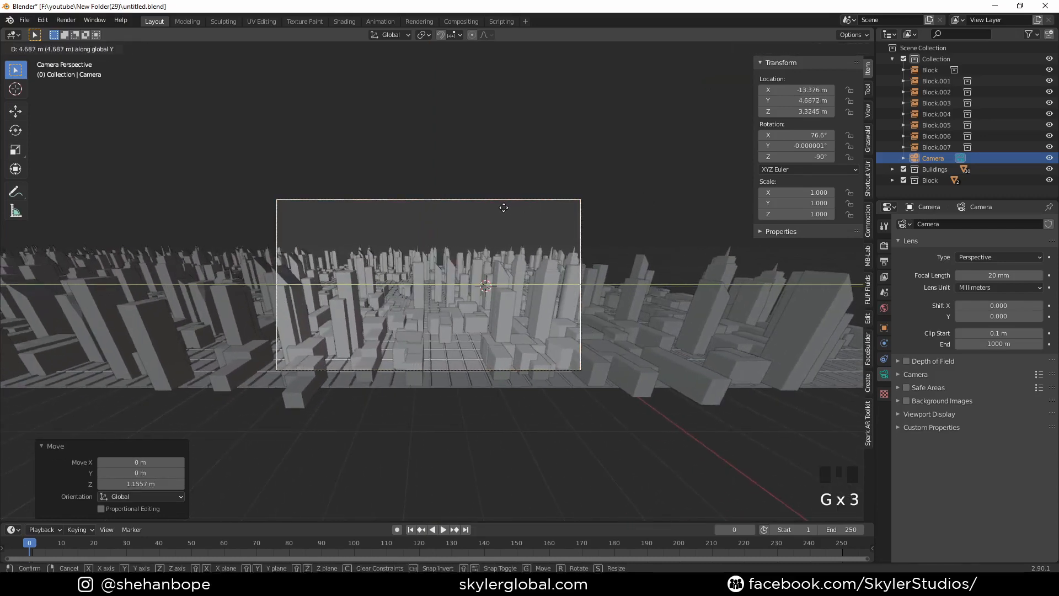
key(Escape)
- Set the camera's Y location to 10 m so it faces further along the city strip
middle_drag(622, 108, 566, 181)
scroll(603, 122, down, 4)
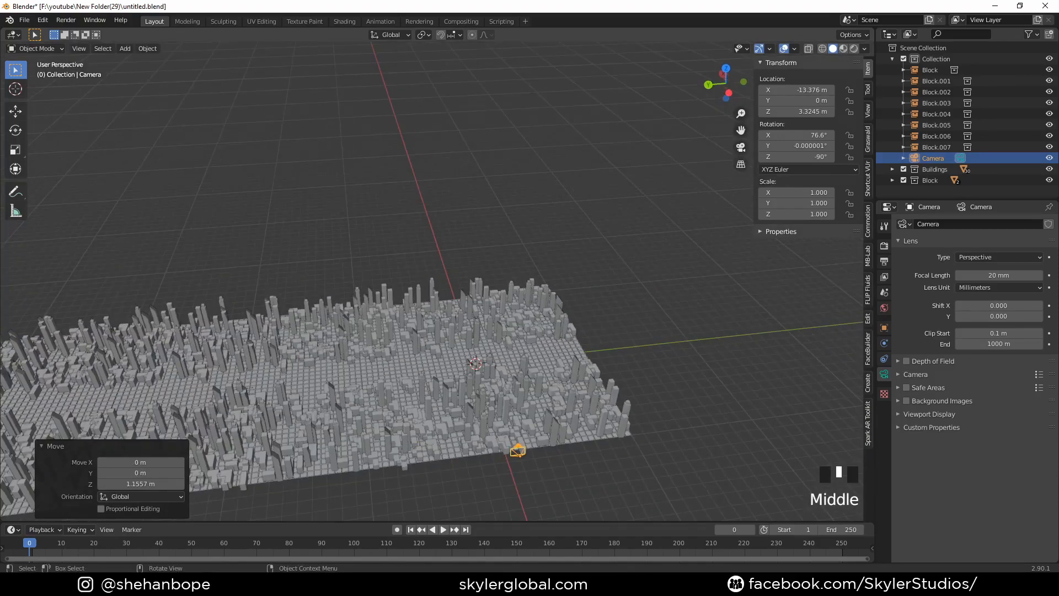
middle_drag(663, 386, 581, 398)
key(KP_0)
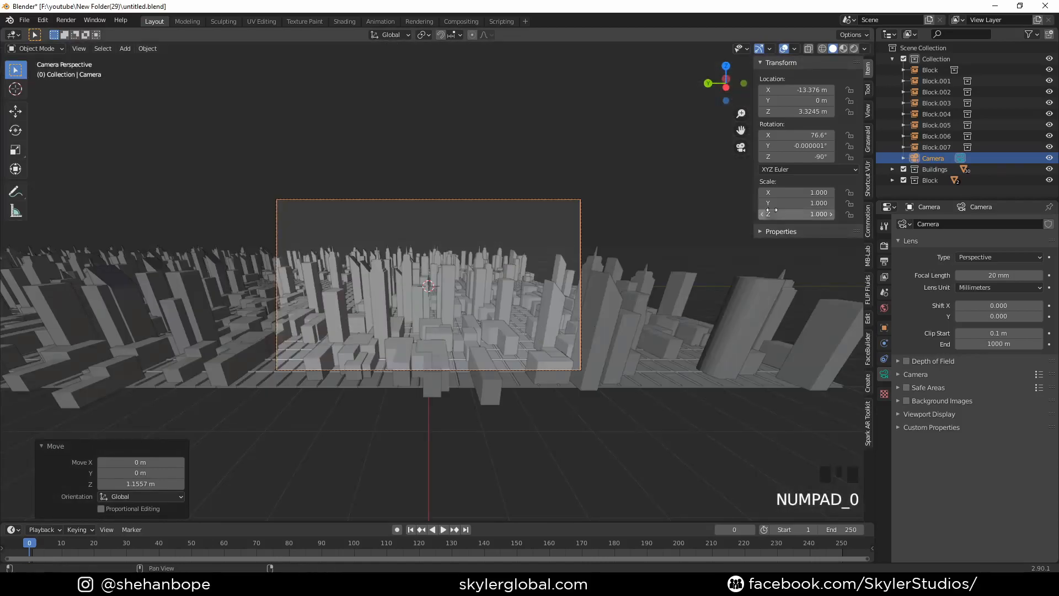
drag(803, 100, 1010, 101)
click(809, 101)
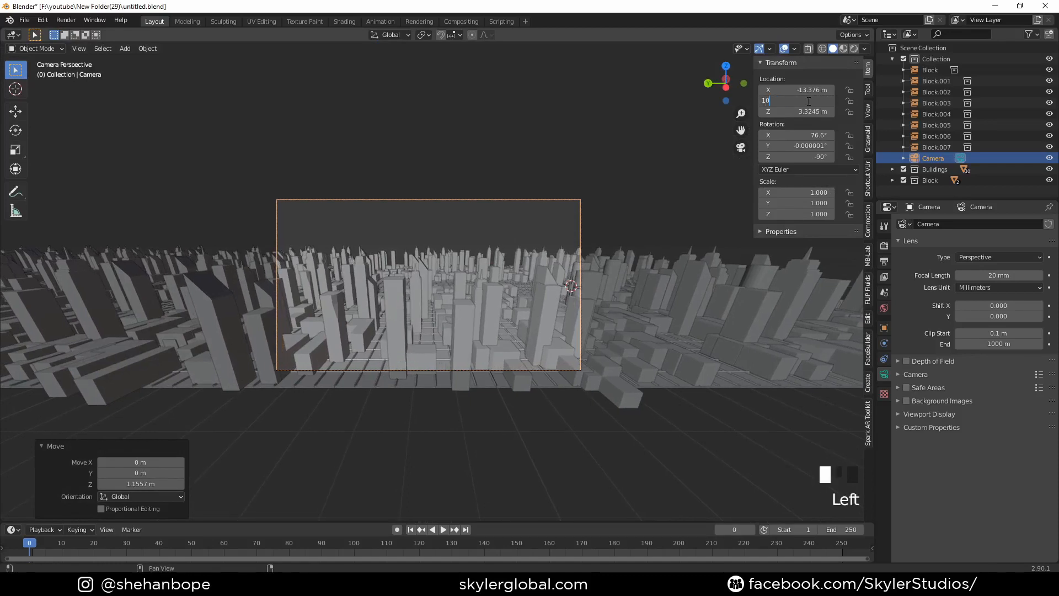
key(Return)
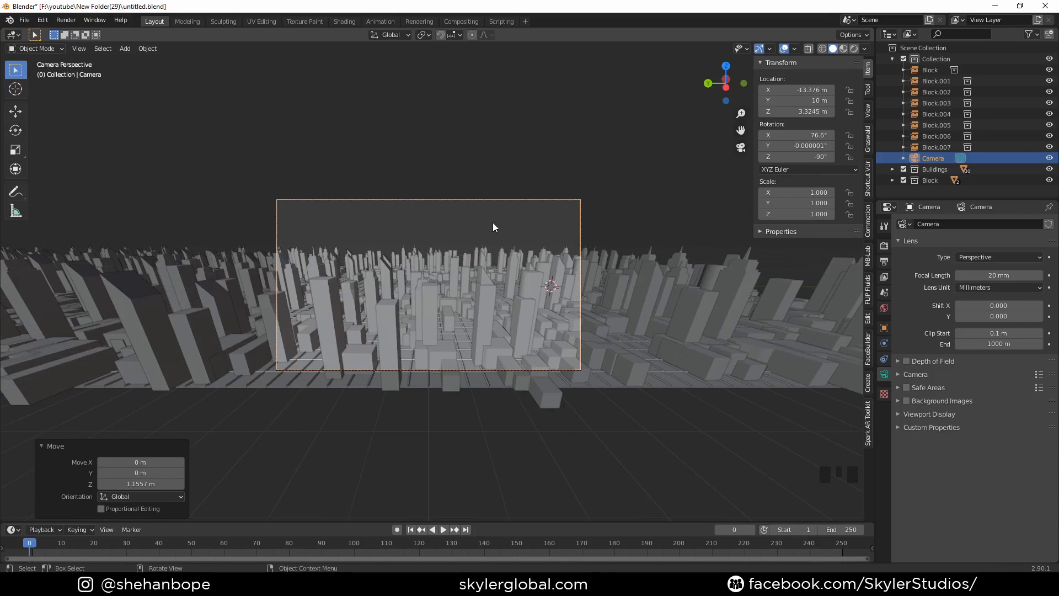
key(g)
key(z)
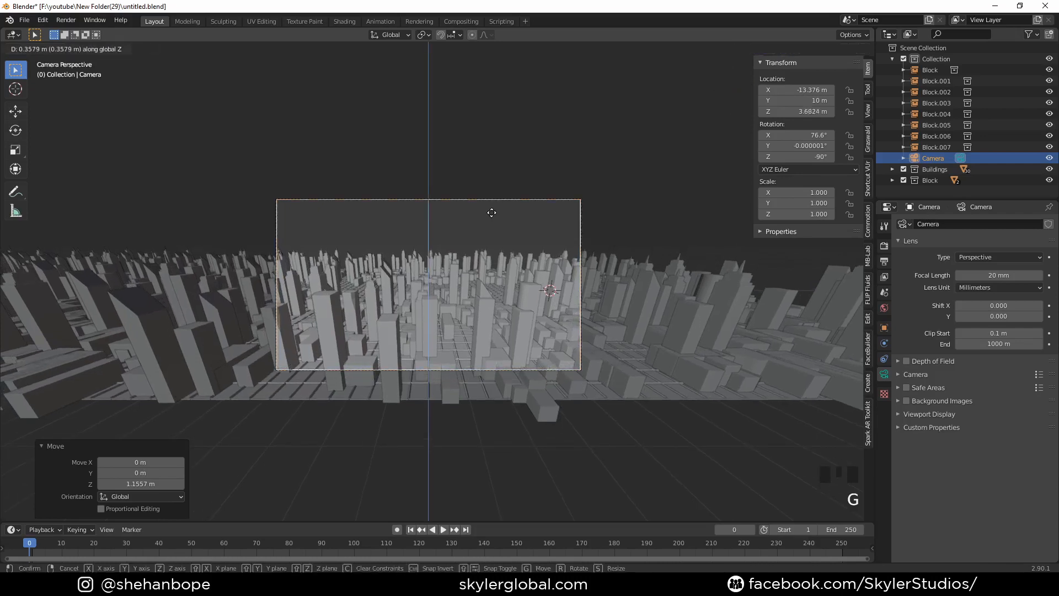
right_click(491, 212)
- Set the camera's X rotation to about 83.7° and lower the camera about 0.3 m along Z
drag(792, 136, 835, 135)
key(g)
key(g)
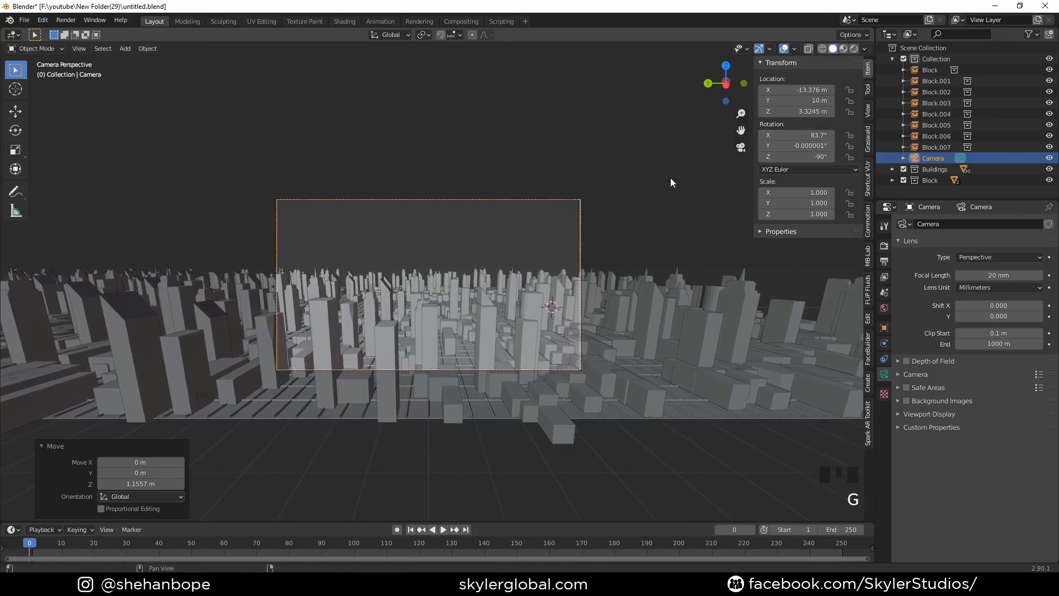
click(618, 203)
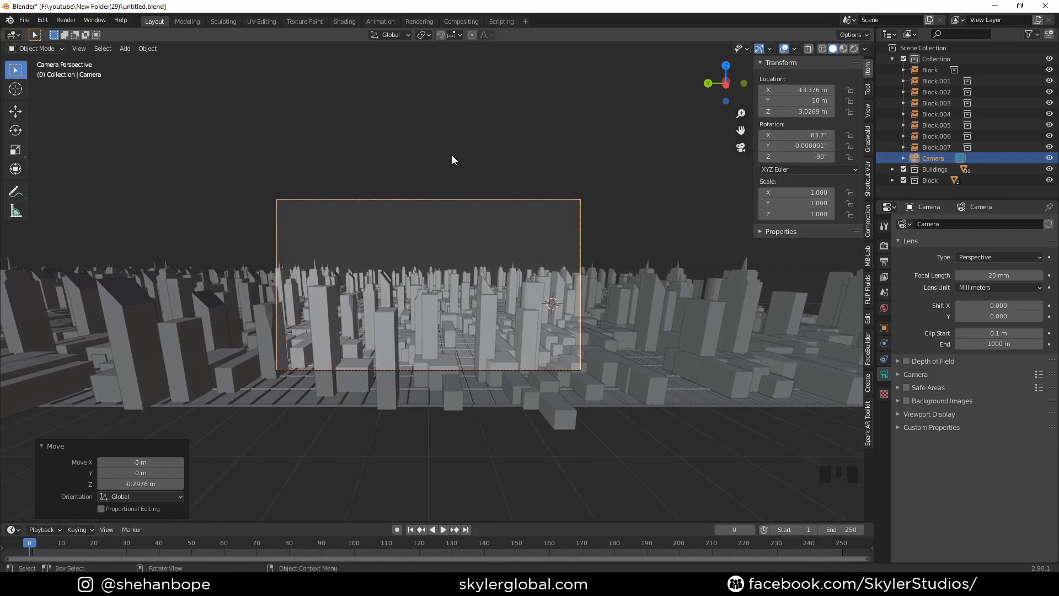
- Add a mesh circle and place it above the skyline at about X 0.39 m, Y 10.38 m, Z 3.54 m
key(shift+a)
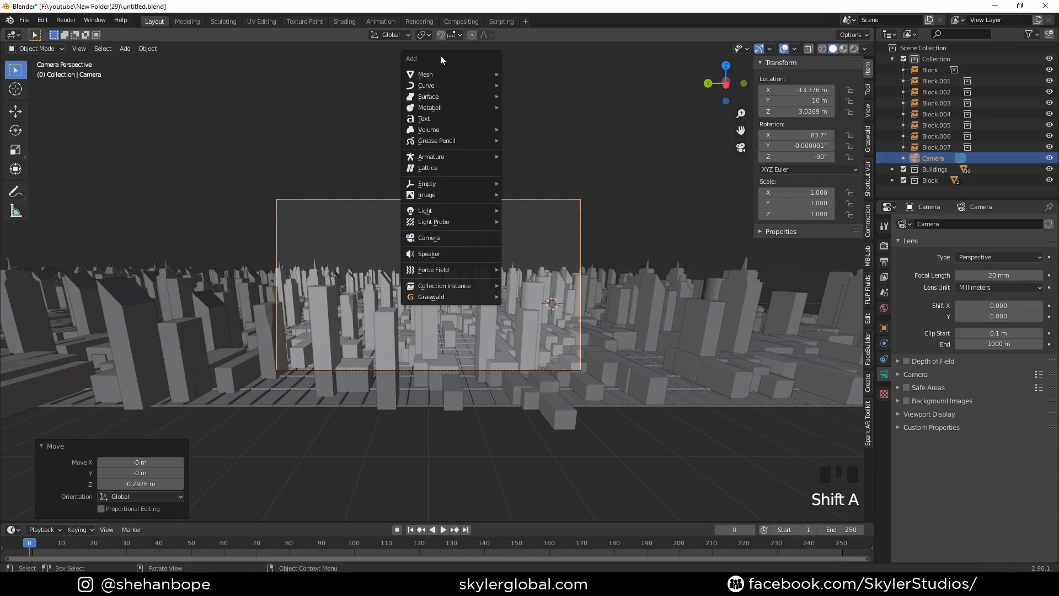
mouse_move(445, 74)
click(538, 96)
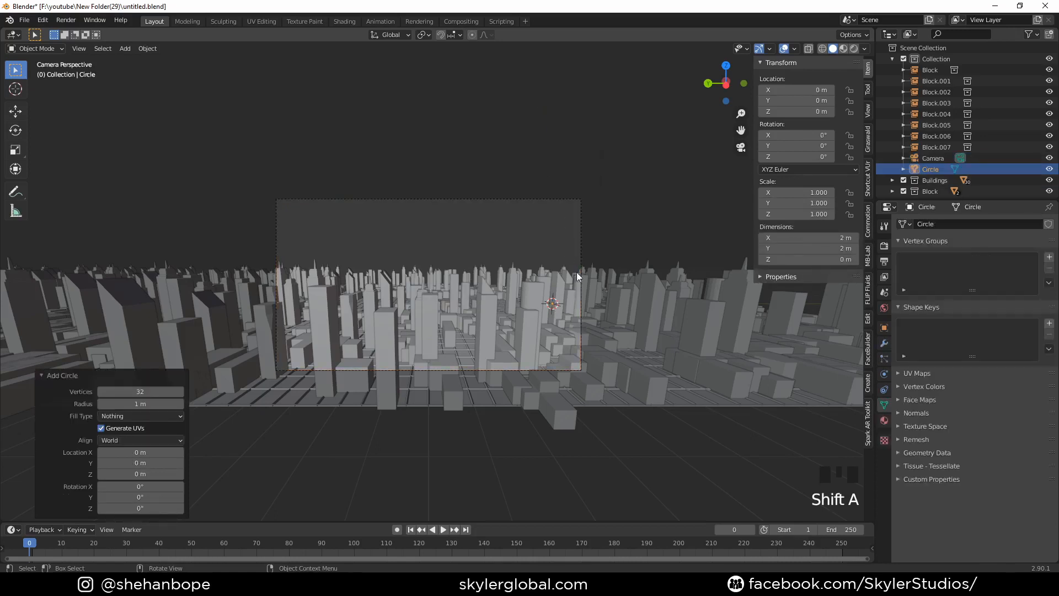
key(g)
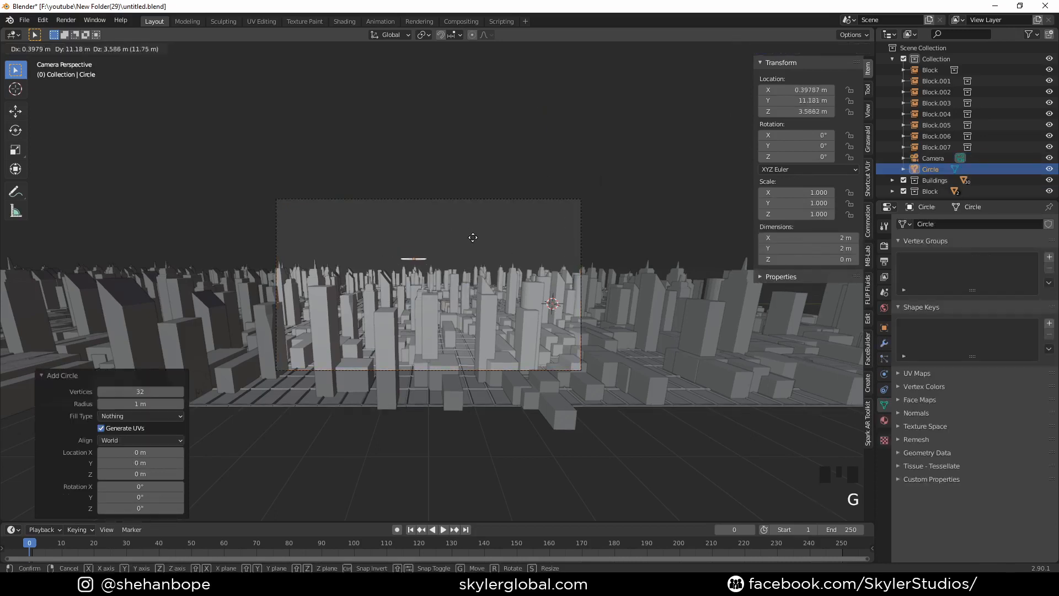
click(482, 242)
key(r)
key(x)
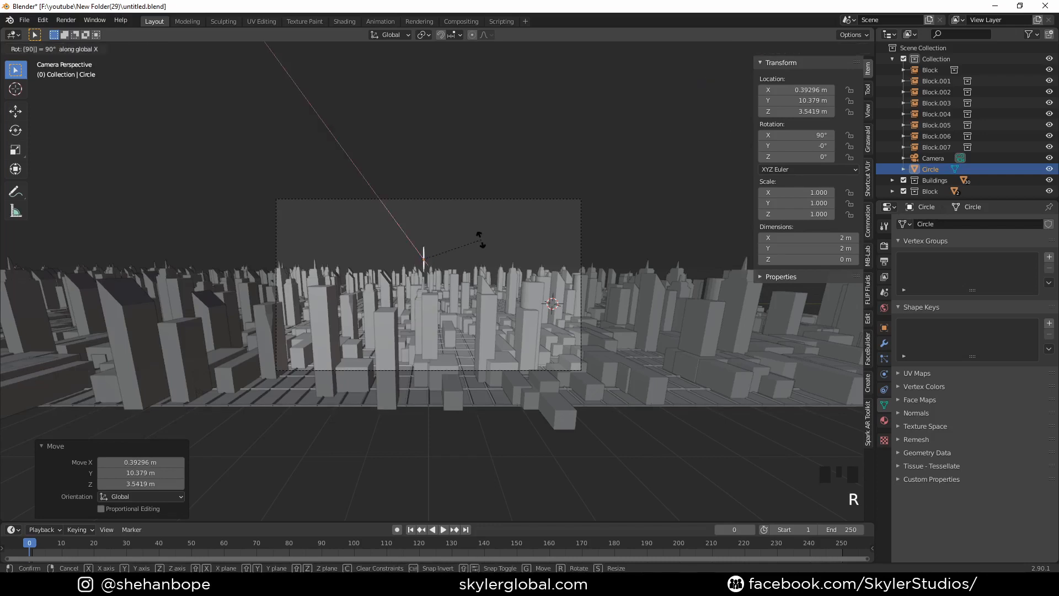
right_click(481, 240)
key(r)
key(z)
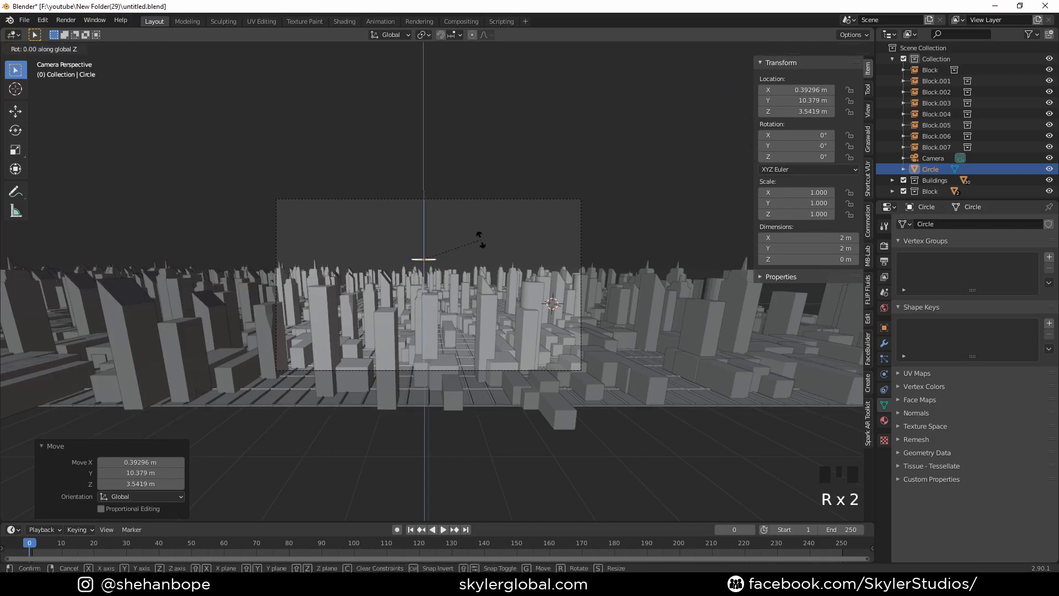
- Rotate the circle 90° around Y to face the camera and scale it up by about 4.07
key(r)
key(y)
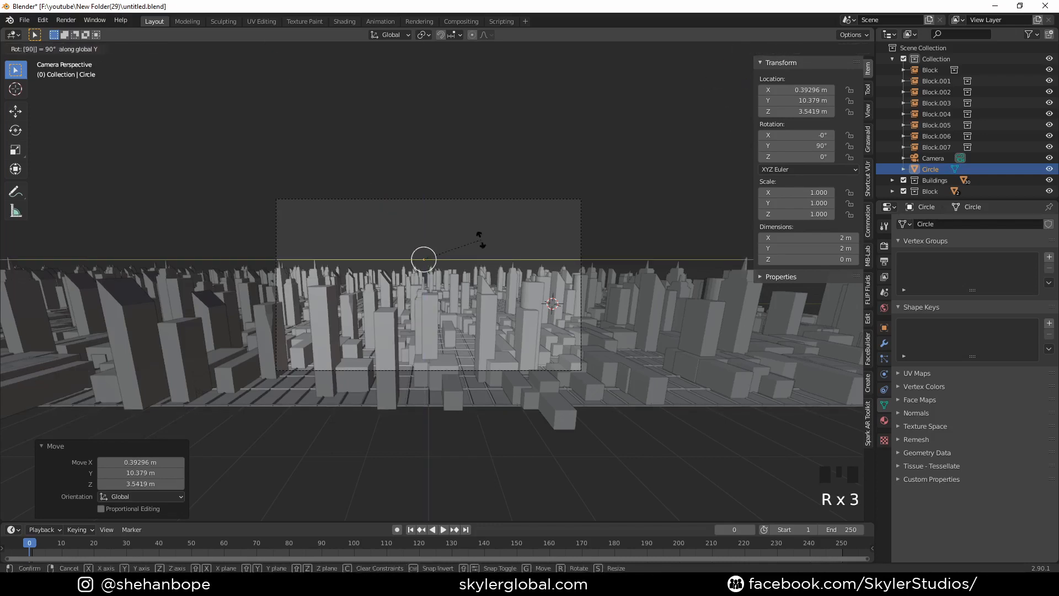
click(481, 240)
key(s)
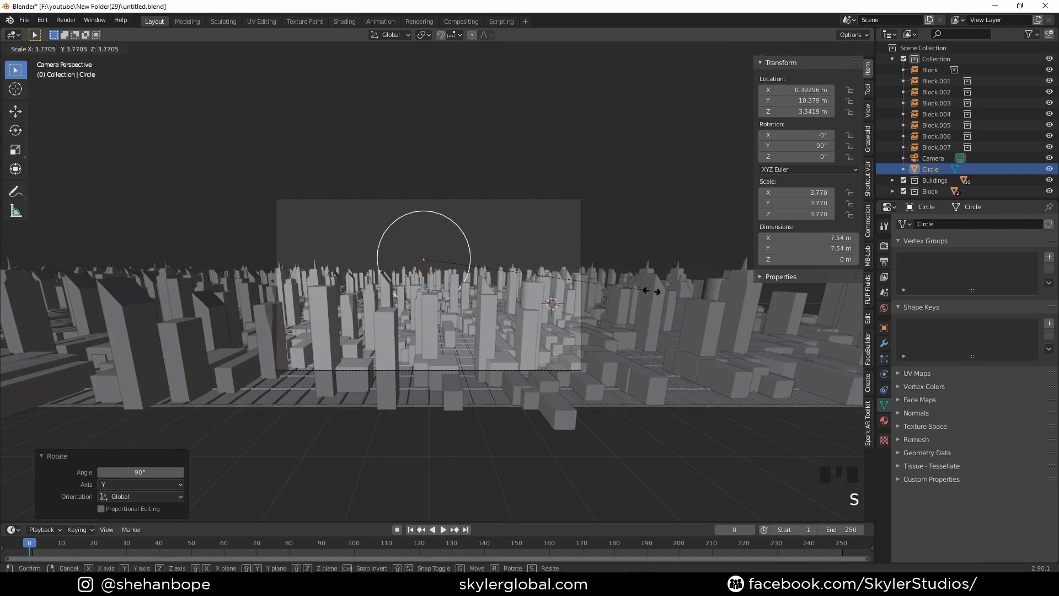
click(668, 296)
- Fill the circle with a face in Edit Mode and return to Object Mode
key(Tab)
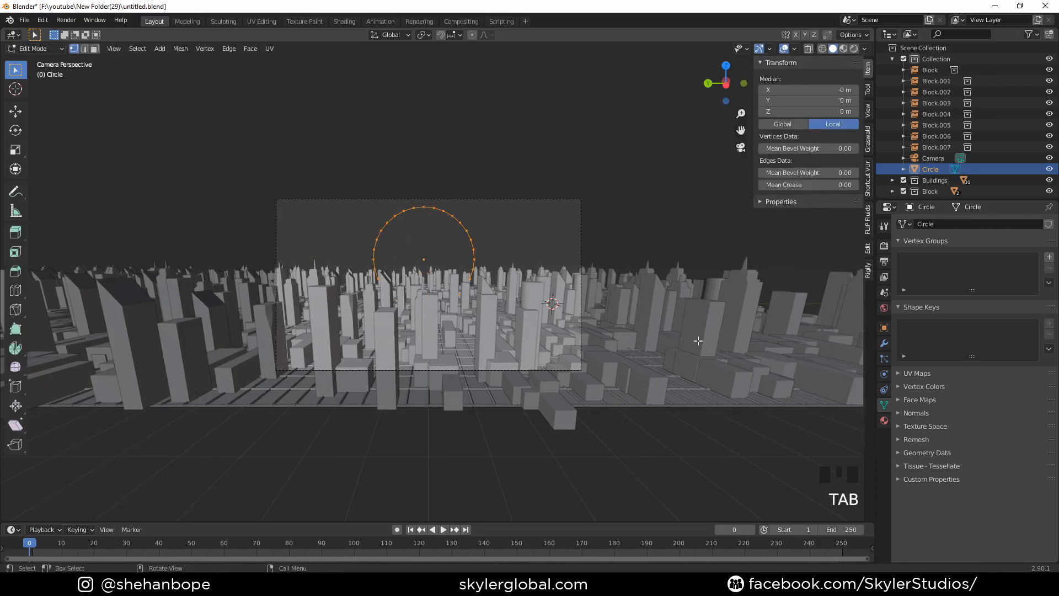
key(f)
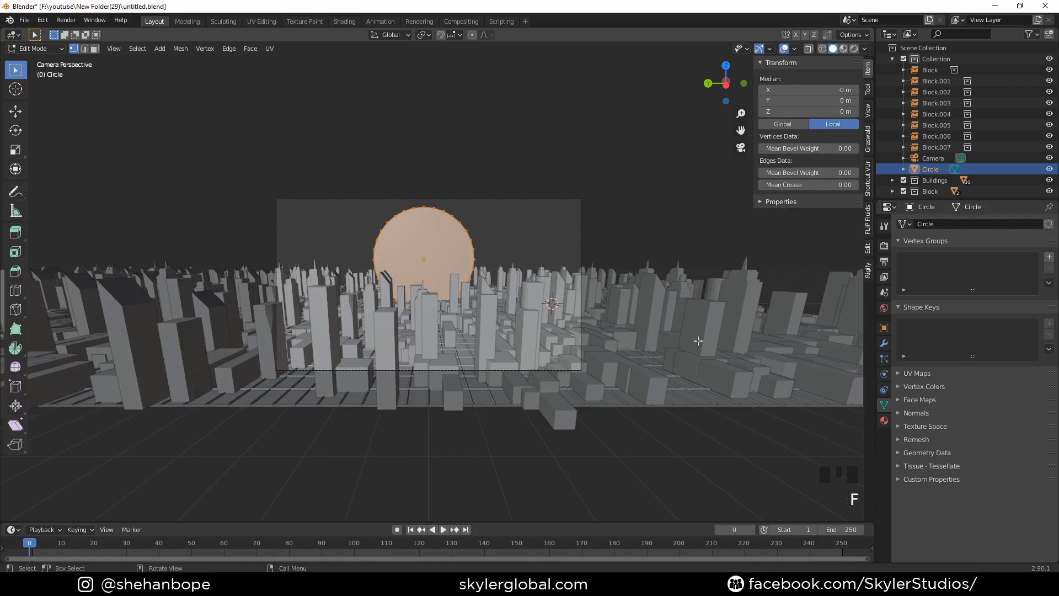
key(Tab)
key(g)
key(y)
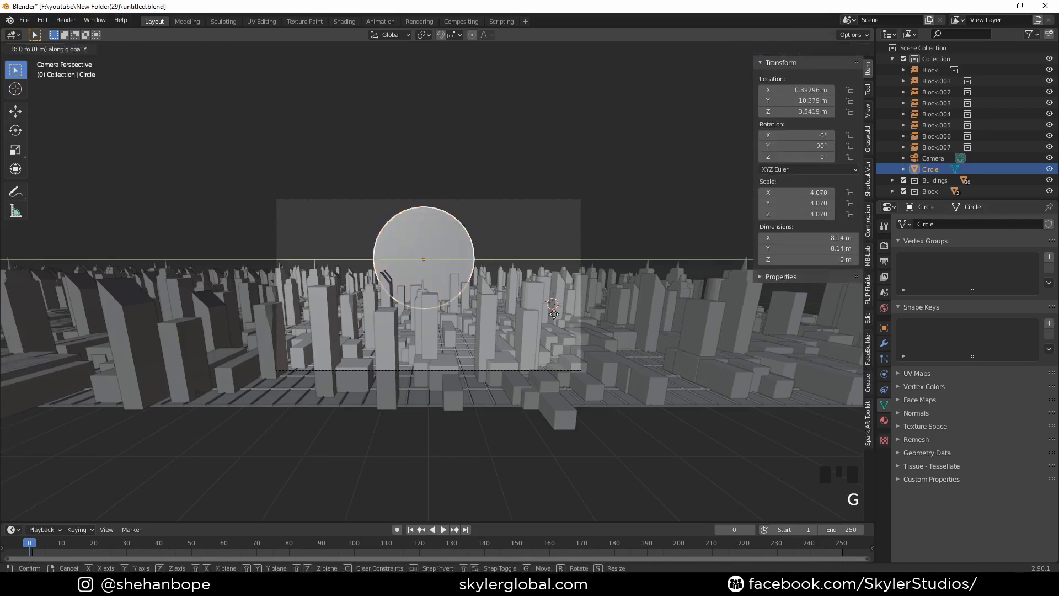
right_click(554, 314)
- Move the disc about 13.6 m along X behind the city and scale it up by about 2.47
key(g)
key(x)
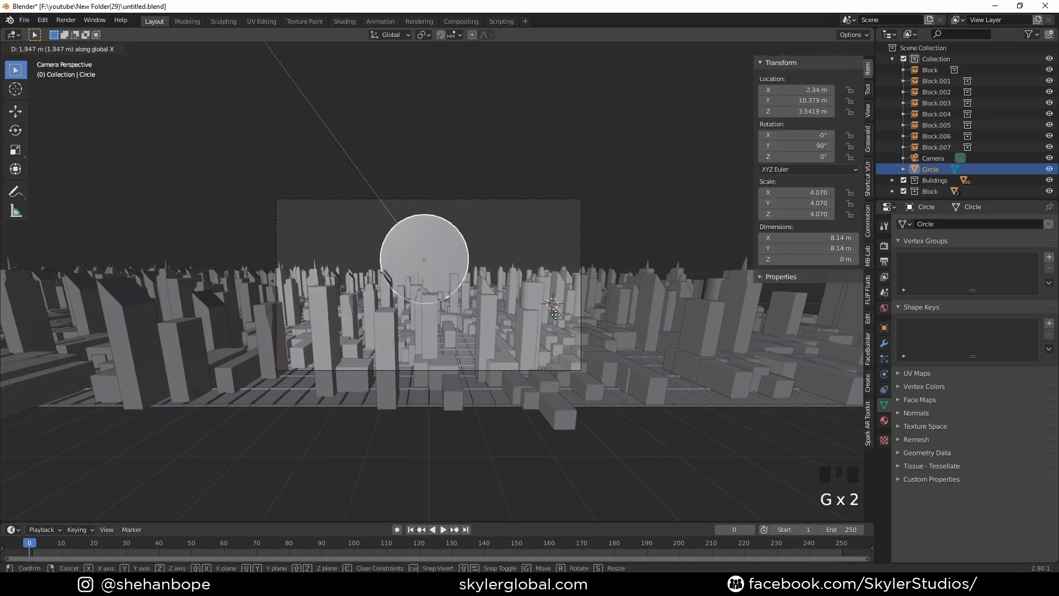
click(557, 315)
key(s)
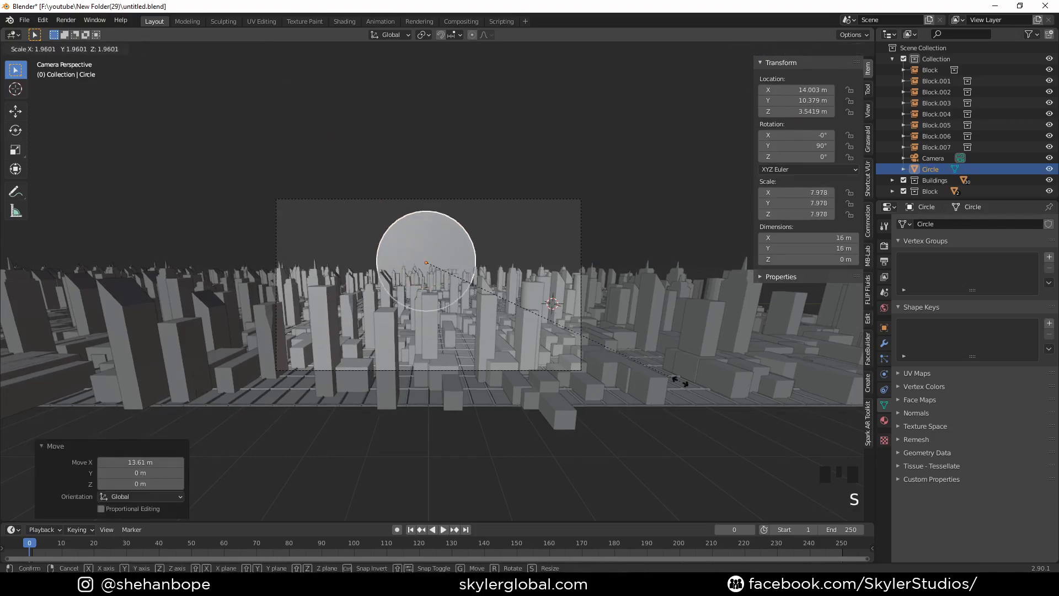
click(754, 402)
- Check the disc's placement against the city and scale it by about 0.82 in the camera view
middle_drag(628, 349, 706, 367)
scroll(488, 270, down, 3)
middle_drag(490, 274, 357, 203)
key(KP_0)
key(s)
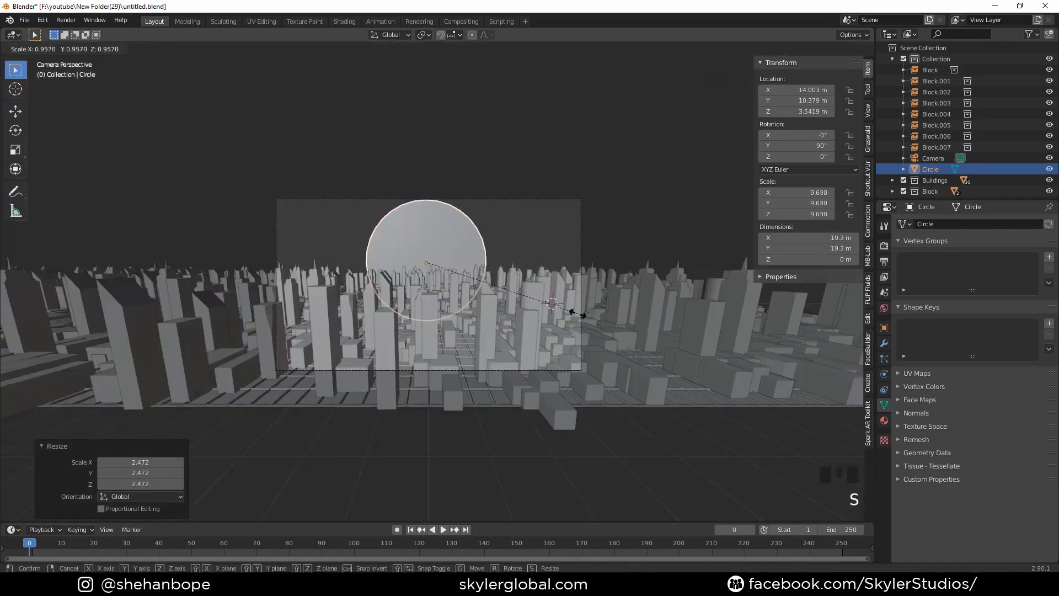
click(541, 283)
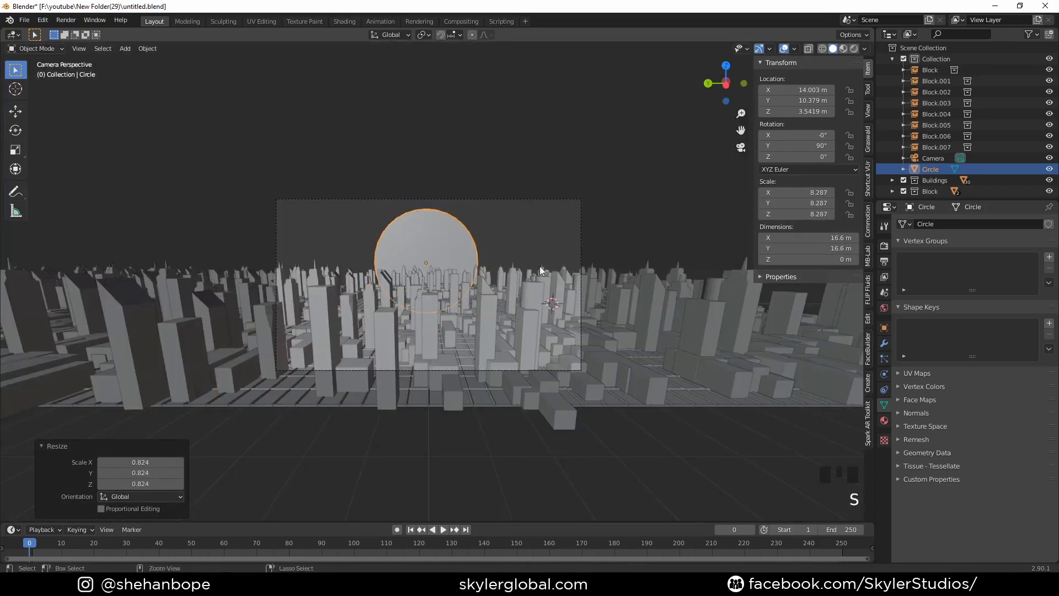
- Add a level 2 Subdivision modifier to the disc and show its modifier settings
key(ctrl+2)
click(884, 344)
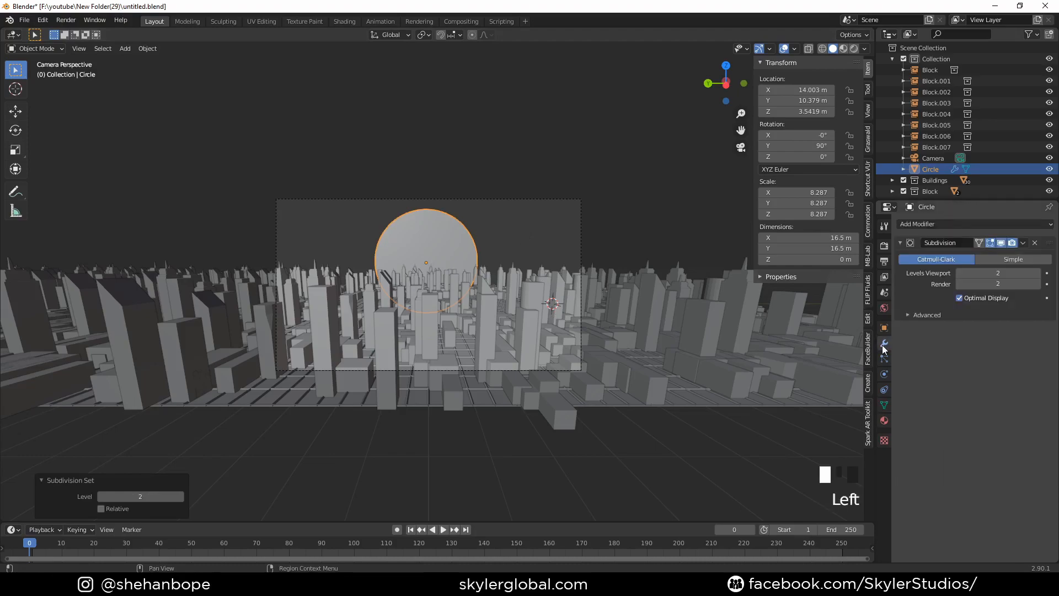
scroll(533, 251, up, 2)
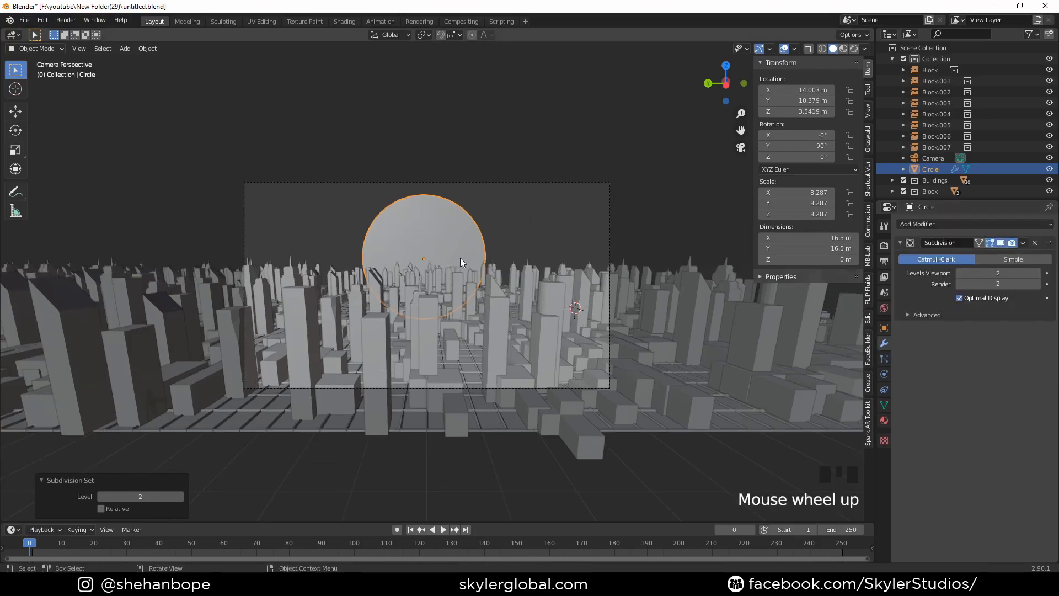
middle_drag(460, 257, 590, 325)
key(g)
key(y)
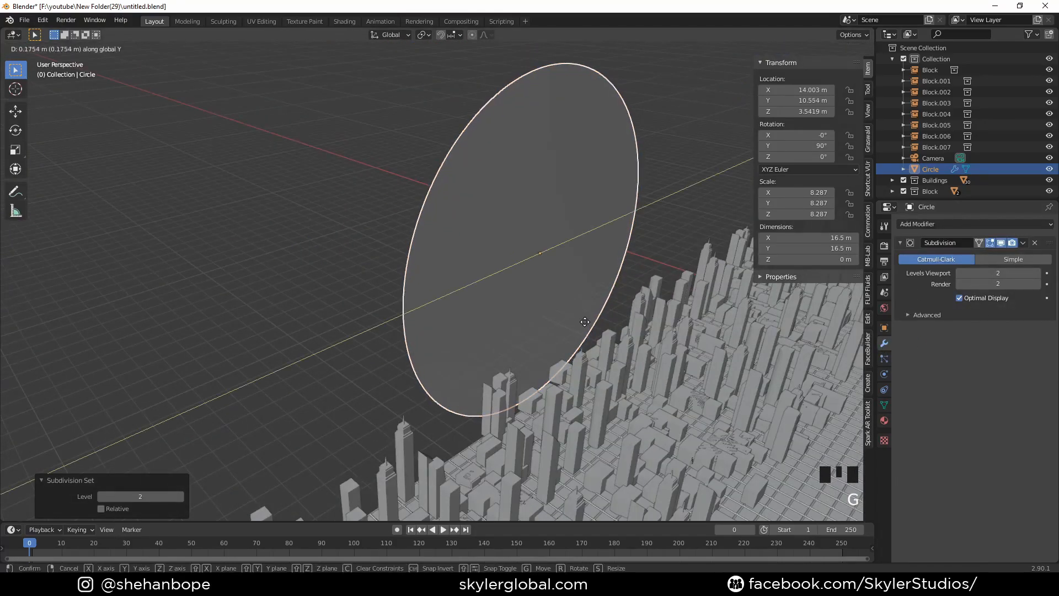
right_click(581, 321)
- Move the disc about 4.1 m further along X and enlarge it to a scale of about 8.98
key(g)
key(x)
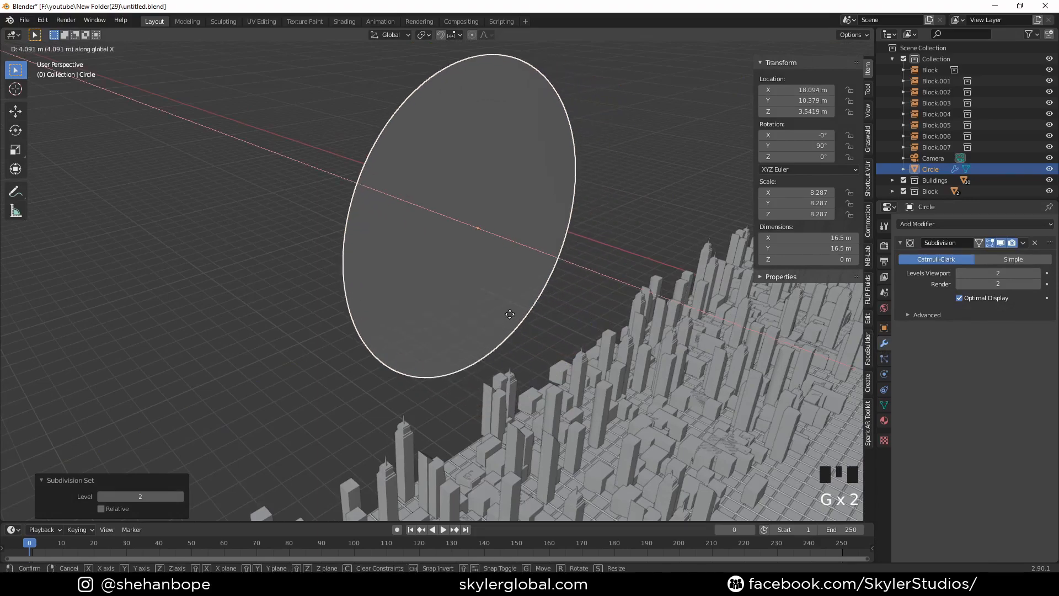
click(509, 313)
key(KP_0)
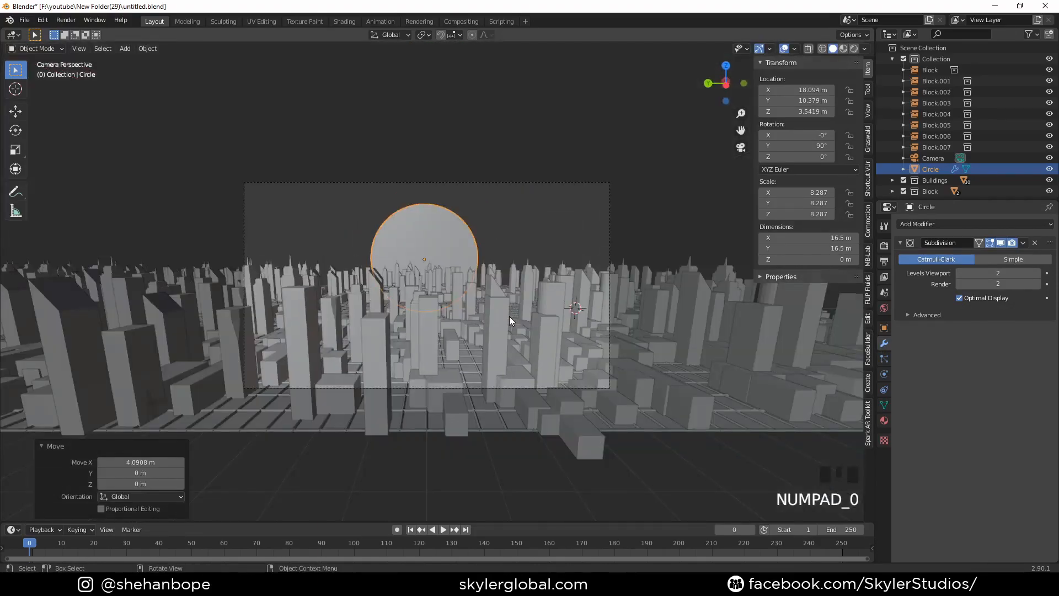
key(s)
click(508, 323)
key(s)
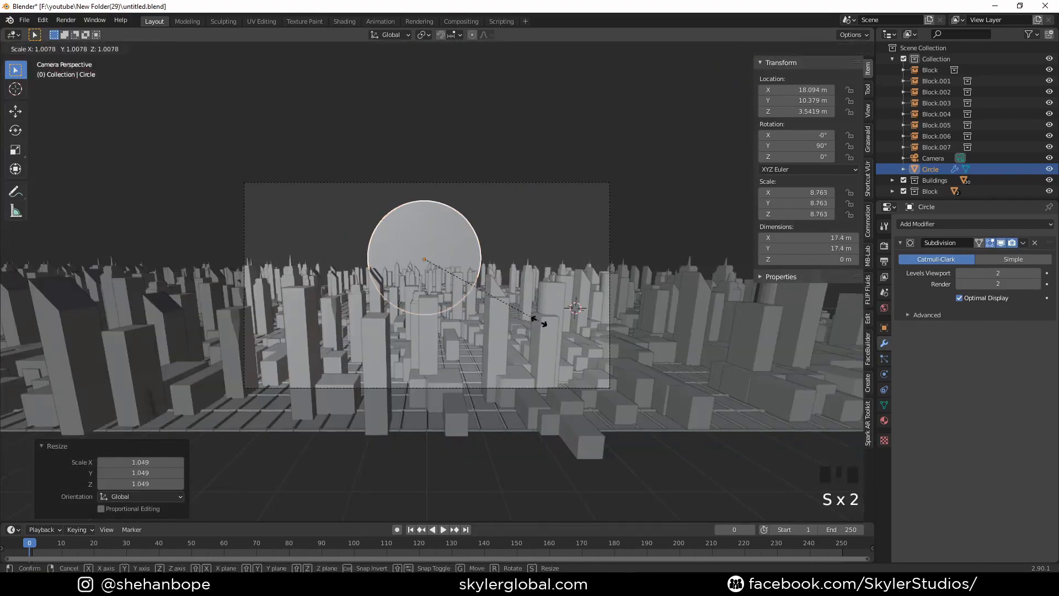
click(542, 327)
- Switch the viewport to Material Preview shading and look over the whole city strip with the disc
middle_drag(410, 324, 700, 72)
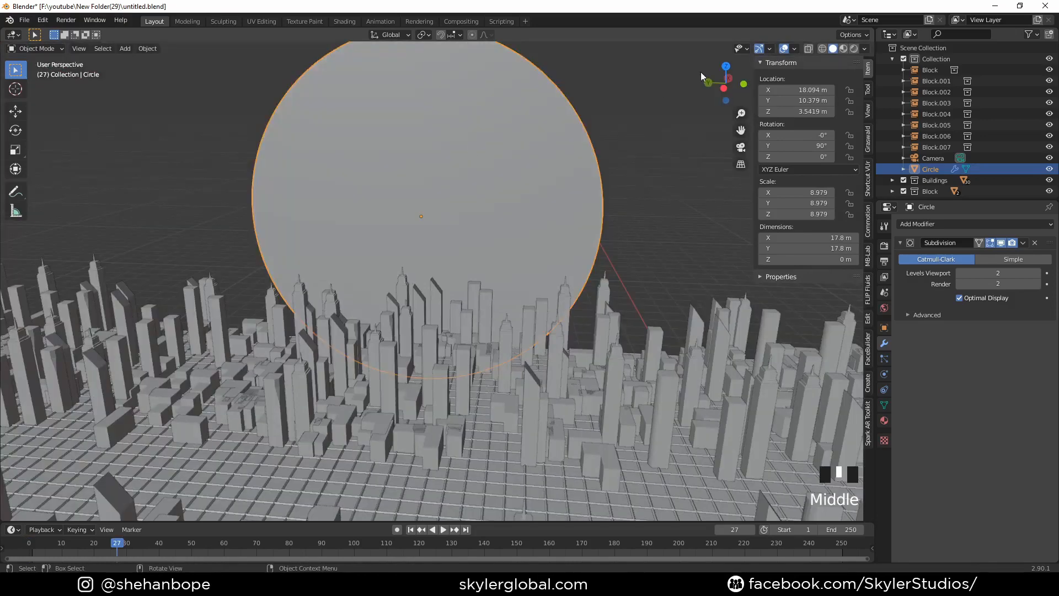
click(843, 49)
scroll(607, 174, down, 6)
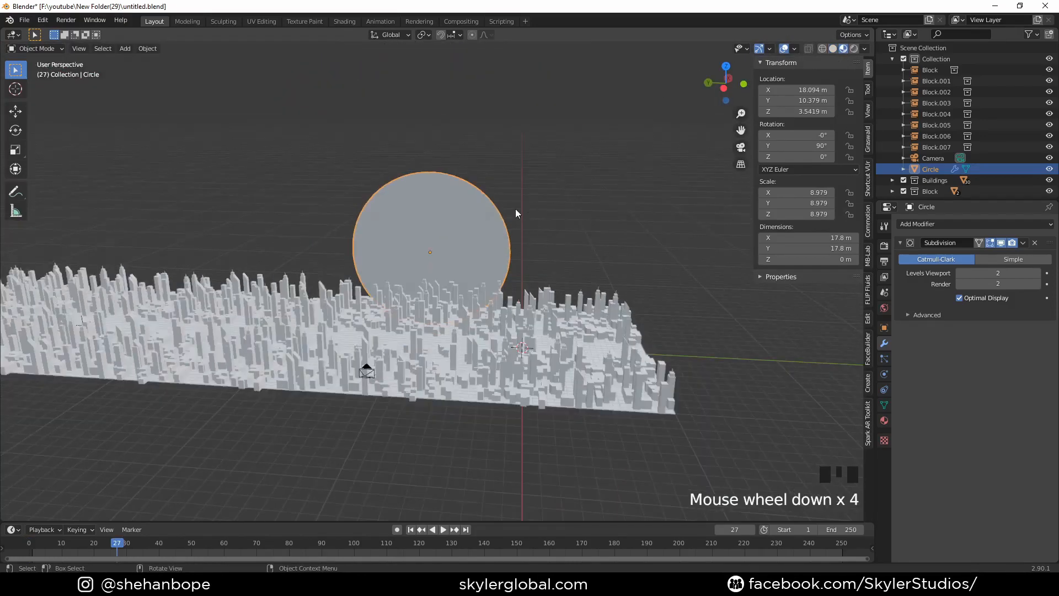
shift+middle_drag(377, 287, 479, 310)
scroll(390, 289, down, 5)
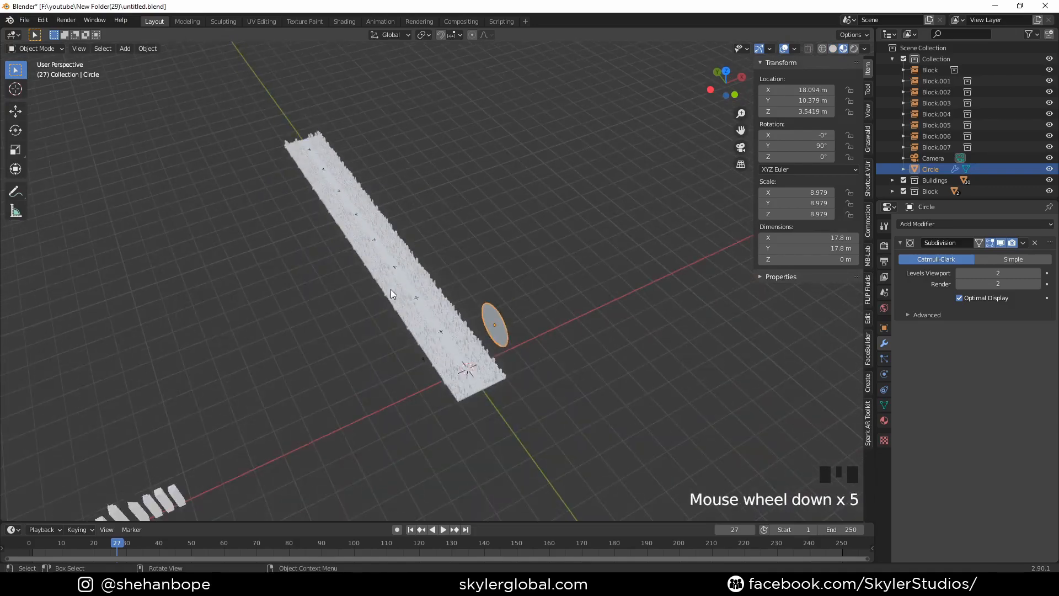
- Give the tower at the end of the source skyscraper row a new material
shift+middle_drag(391, 290, 468, 168)
scroll(404, 261, up, 2)
shift+middle_drag(353, 256, 575, 198)
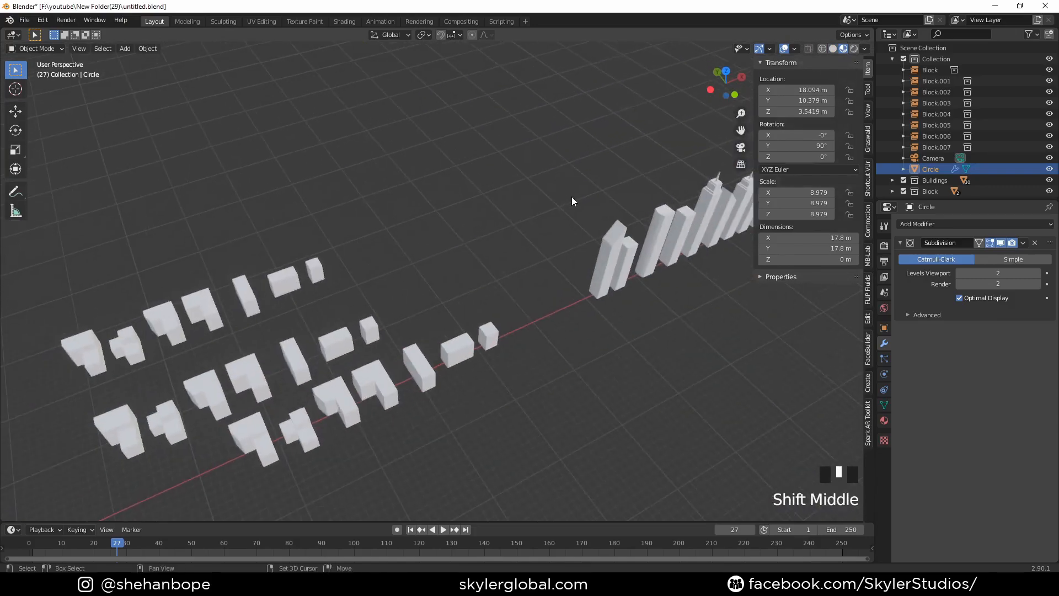
scroll(574, 198, down, 3)
click(458, 303)
click(884, 420)
click(951, 270)
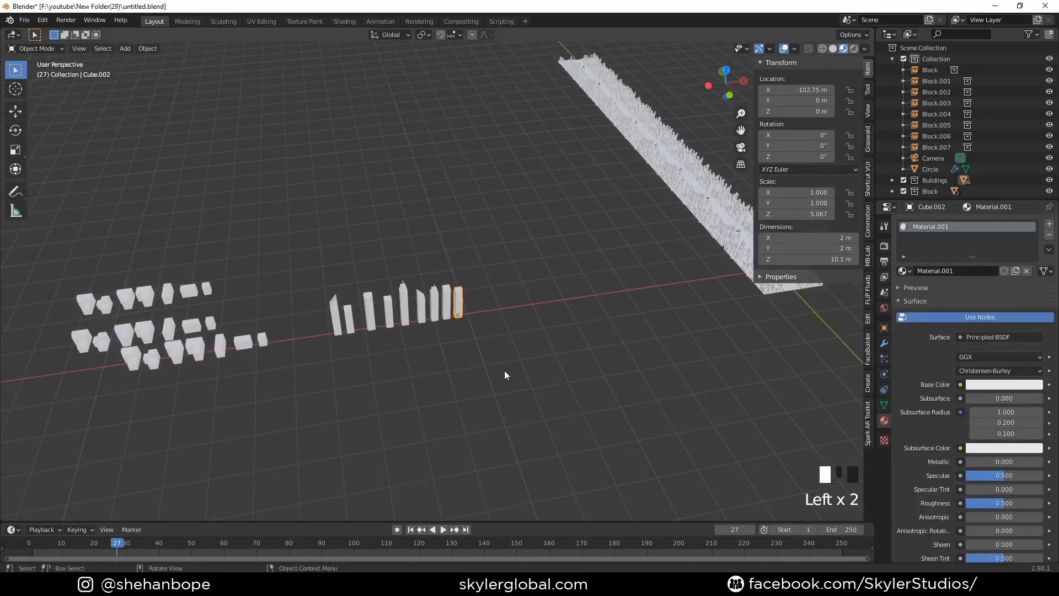
shift+middle_drag(667, 327, 413, 302)
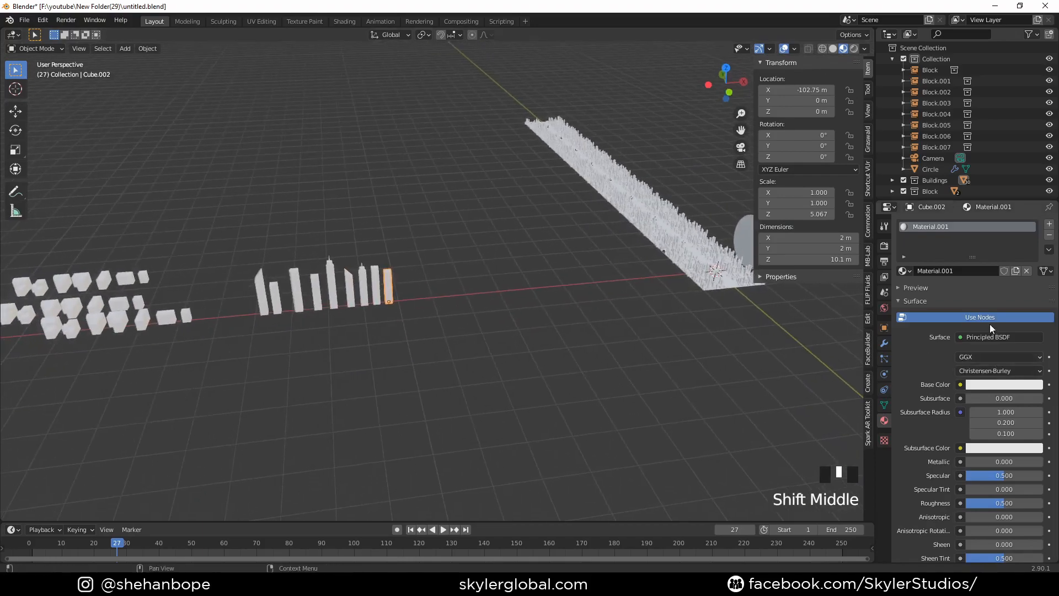
- Switch to the Shading workspace and set the tower material's Base Color to black
click(344, 21)
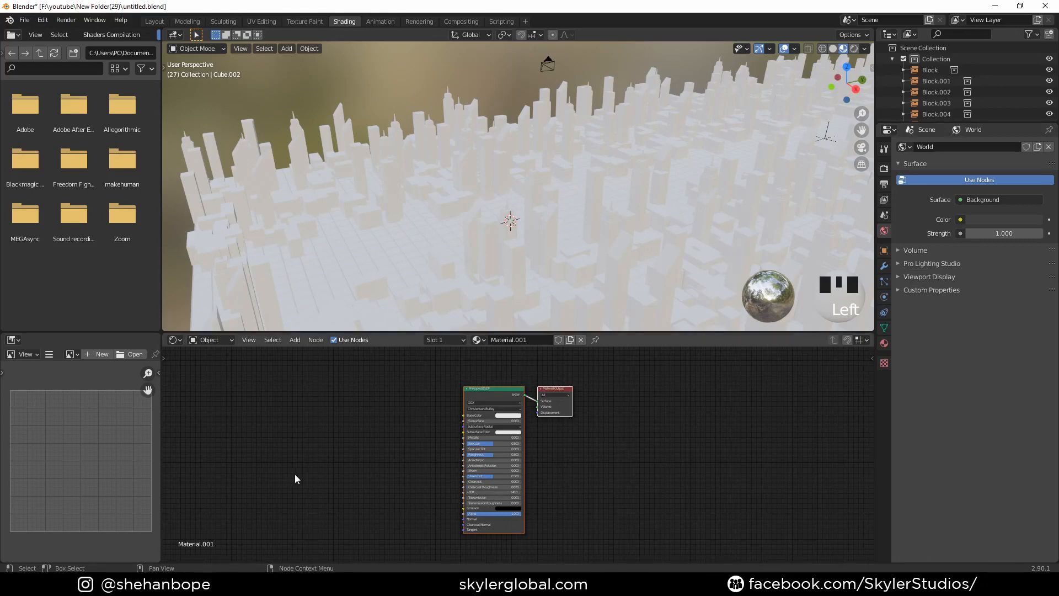
click(513, 417)
drag(540, 359, 540, 380)
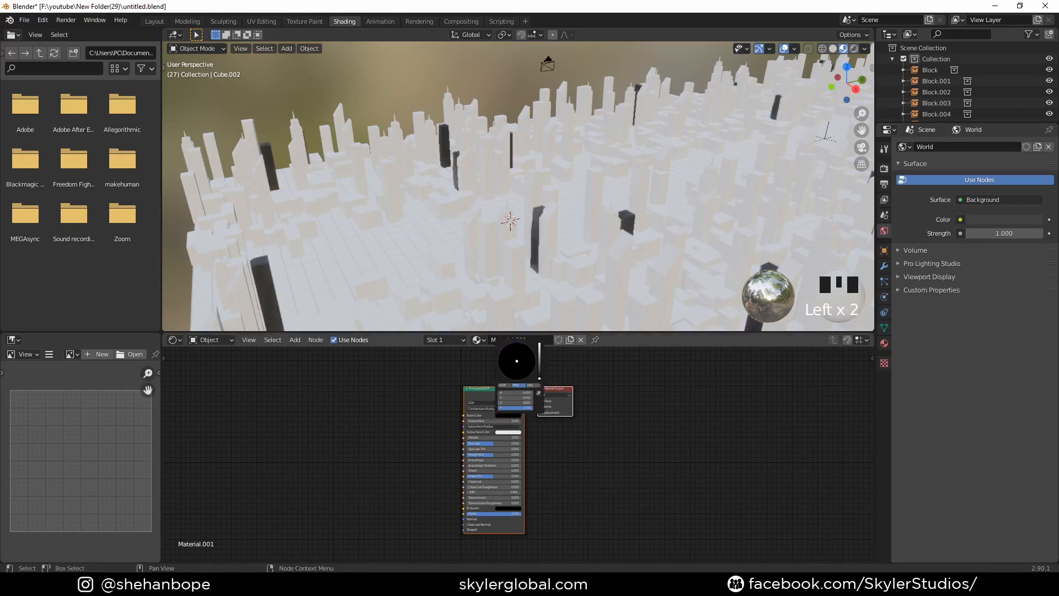
- Select all the source buildings and towers and link the black tower's material to them
middle_drag(464, 322, 482, 204)
scroll(393, 217, down, 1)
scroll(448, 217, down, 4)
shift+middle_drag(346, 242, 491, 205)
scroll(436, 234, down, 2)
scroll(388, 236, up, 2)
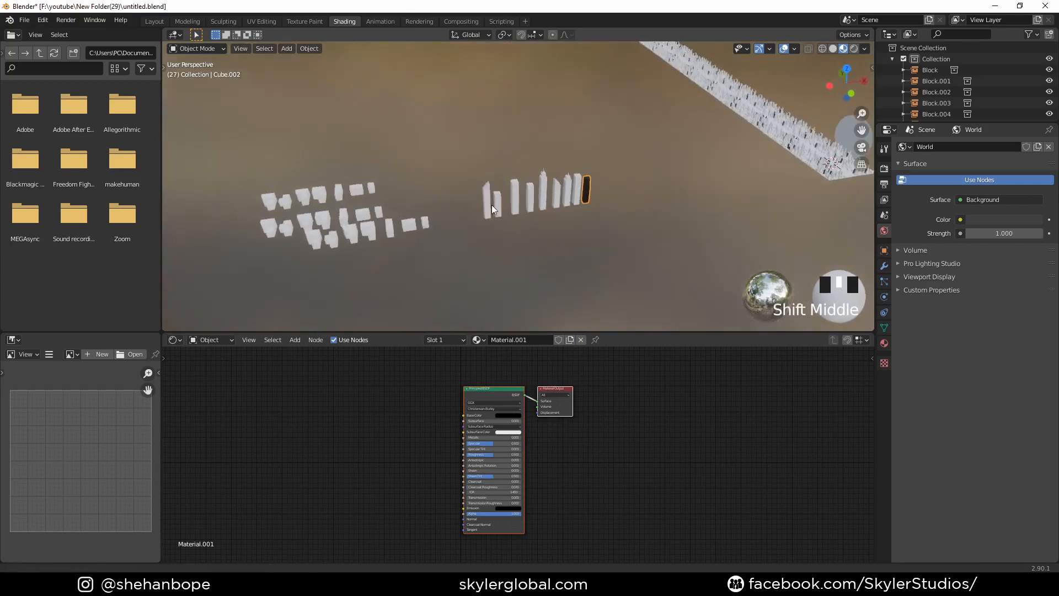
drag(225, 146, 611, 266)
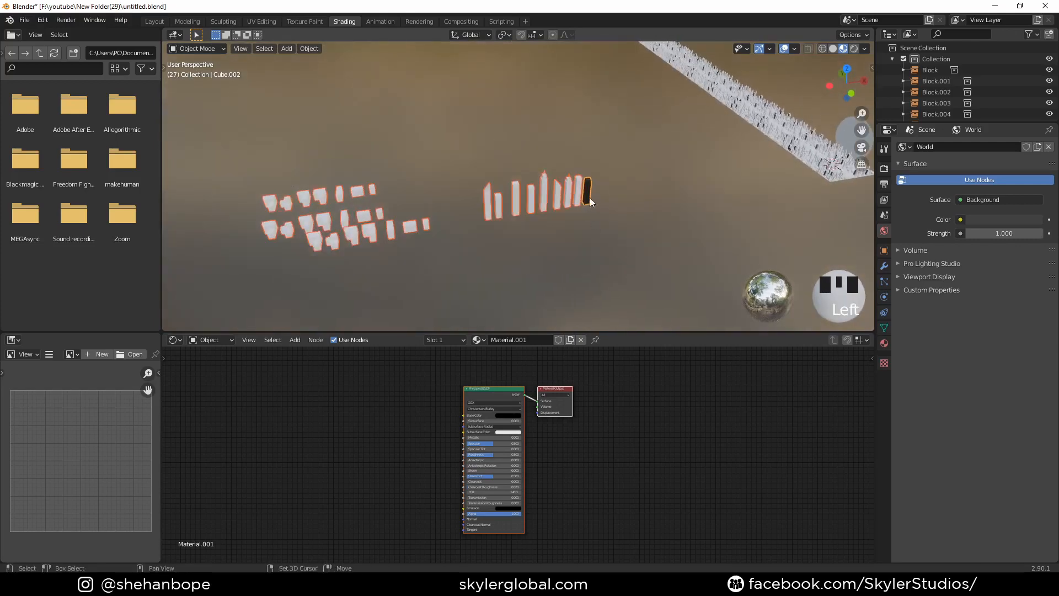
key(ctrl+l)
click(624, 207)
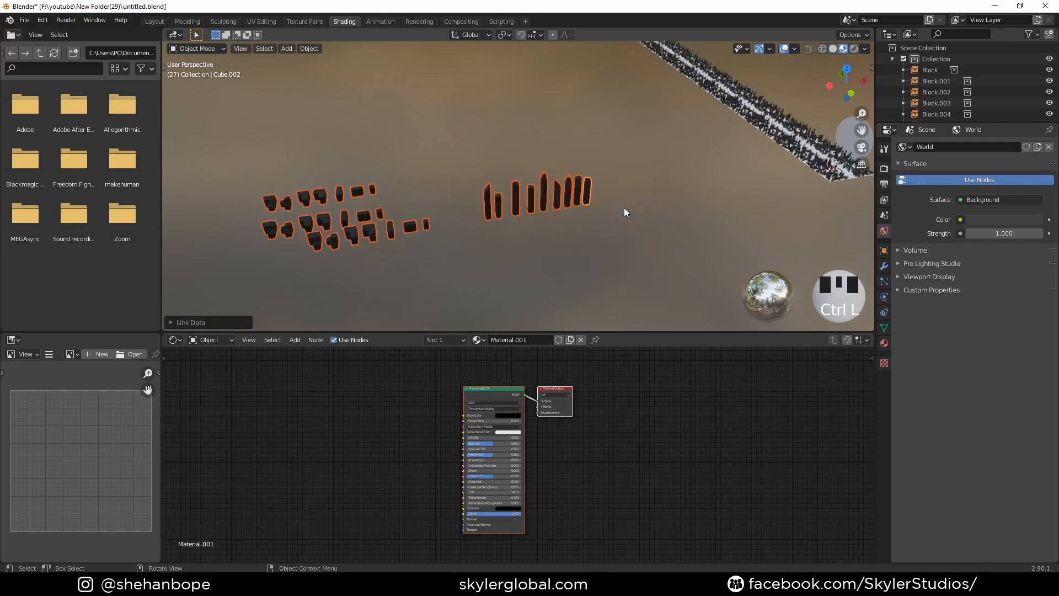
shift+middle_drag(624, 208, 649, 177)
scroll(574, 193, up, 2)
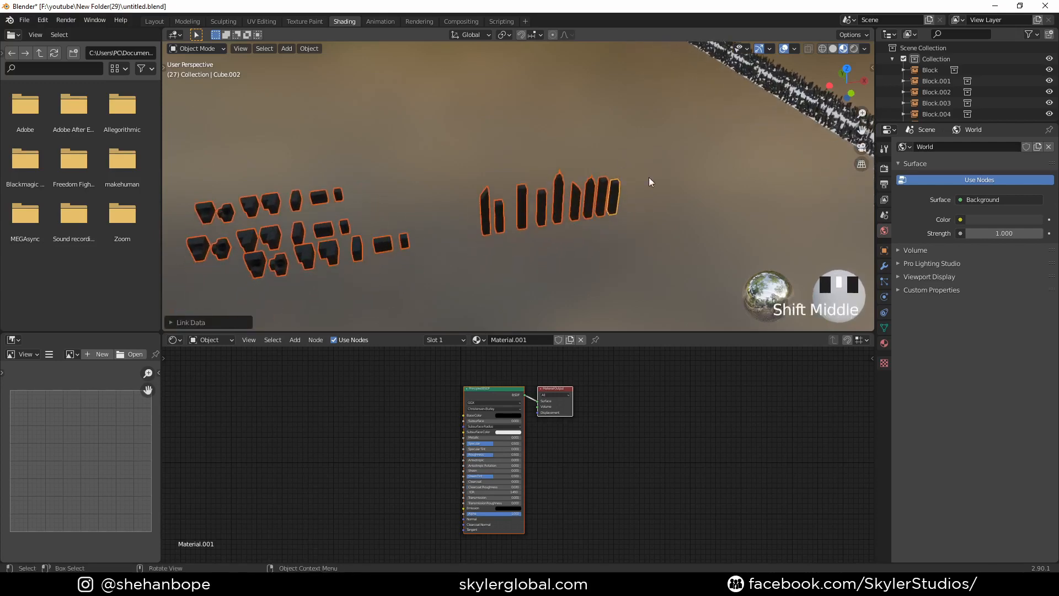
click(642, 230)
middle_drag(642, 230, 614, 187)
scroll(613, 187, up, 2)
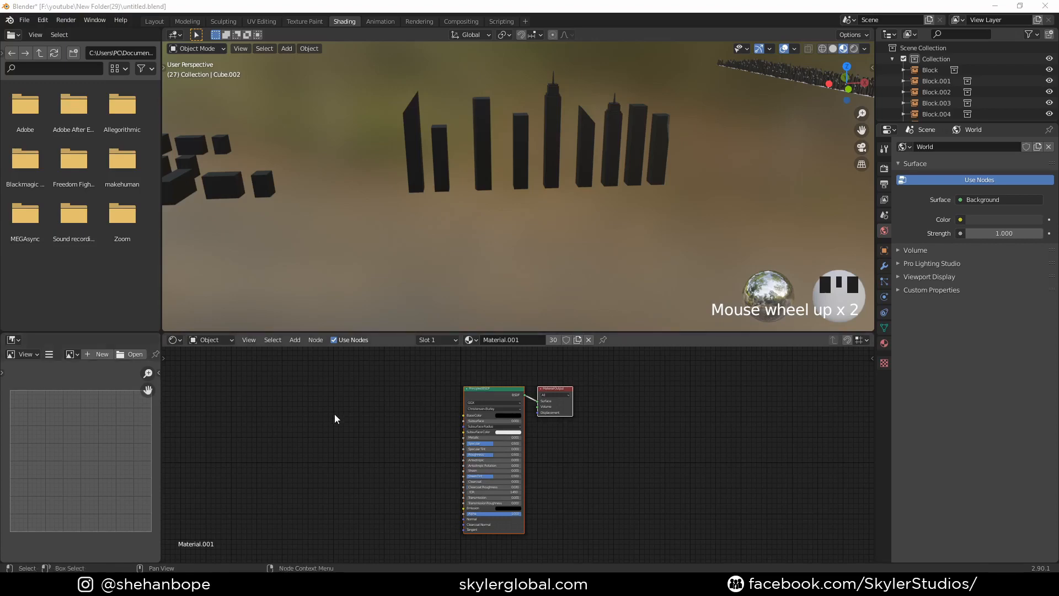
- Move the Principled BSDF node away from the Material Output and add an Emission node to the building material
drag(495, 386, 322, 467)
key(shift+a)
click(253, 428)
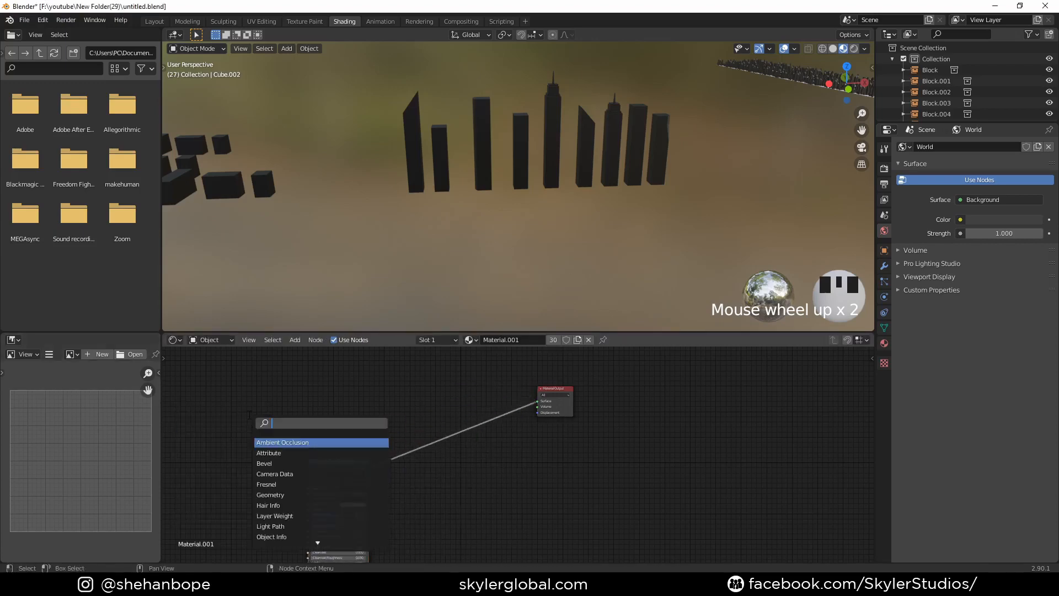
text(em)
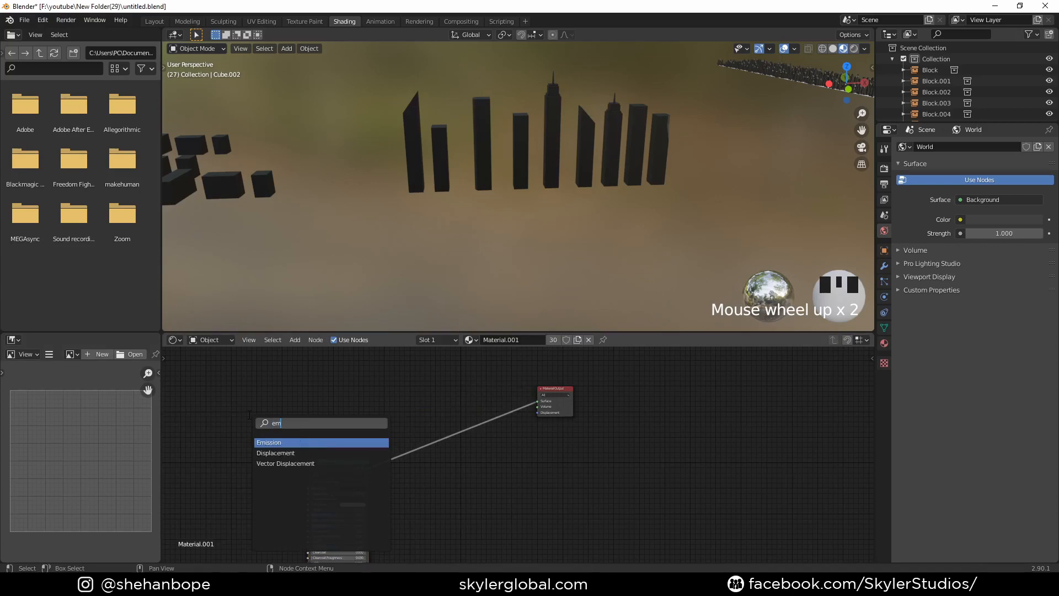
key(Return)
scroll(304, 422, up, 1)
middle_drag(311, 418, 442, 431)
scroll(651, 142, up, 2)
shift+middle_drag(603, 194, 598, 198)
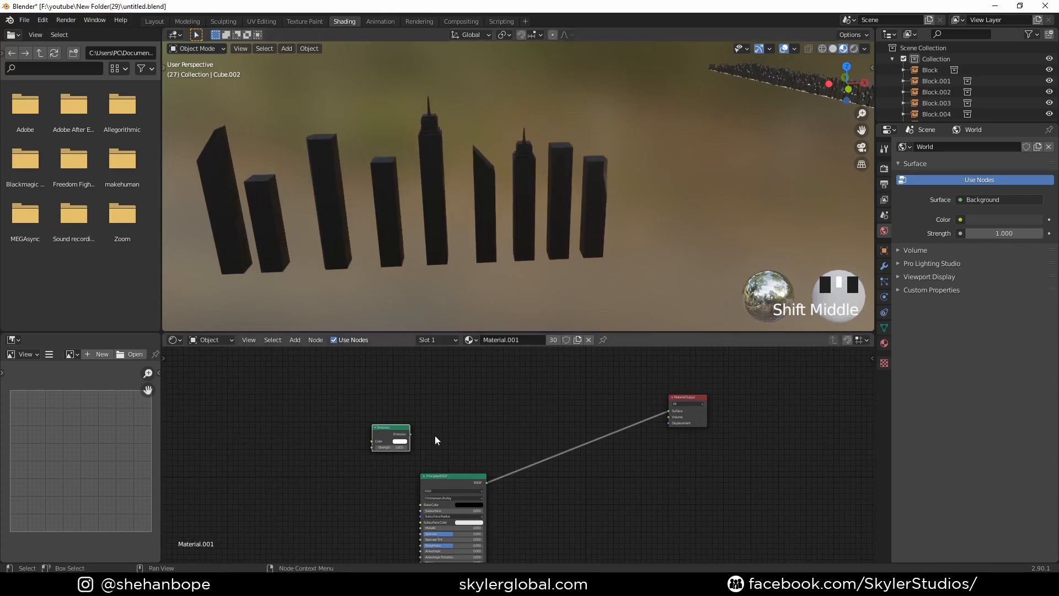
- Add a Voronoi Texture node before the Emission node and set its distance metric to Chebychev
key(shift+a)
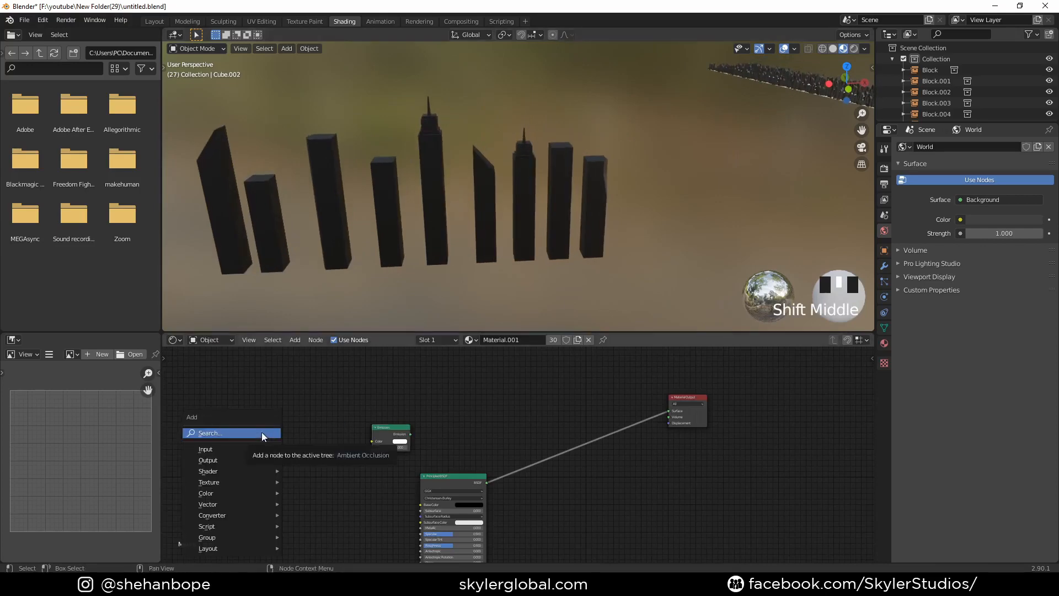
click(259, 431)
text(voro)
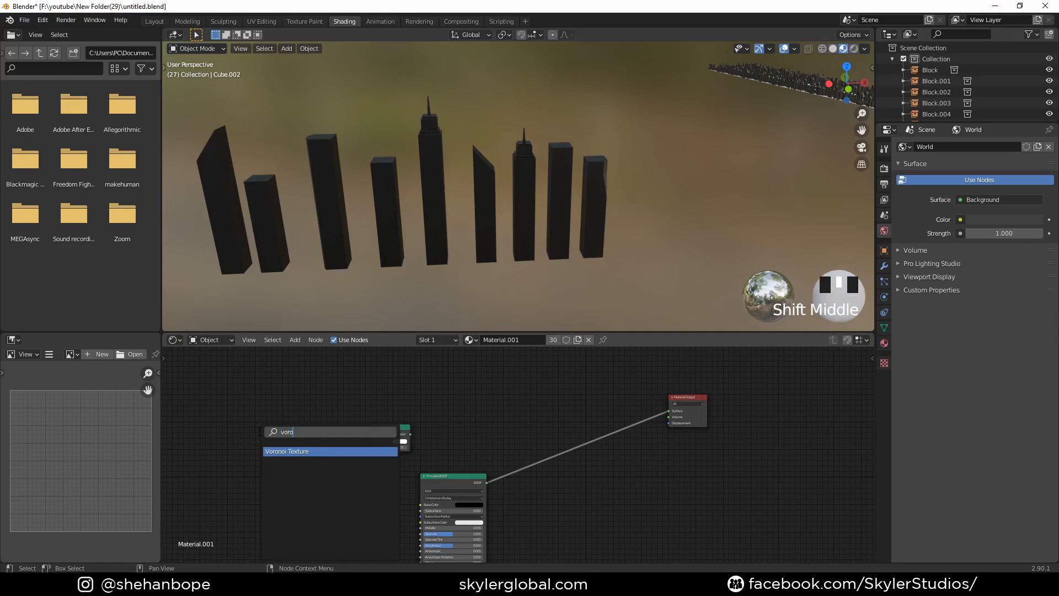
key(Return)
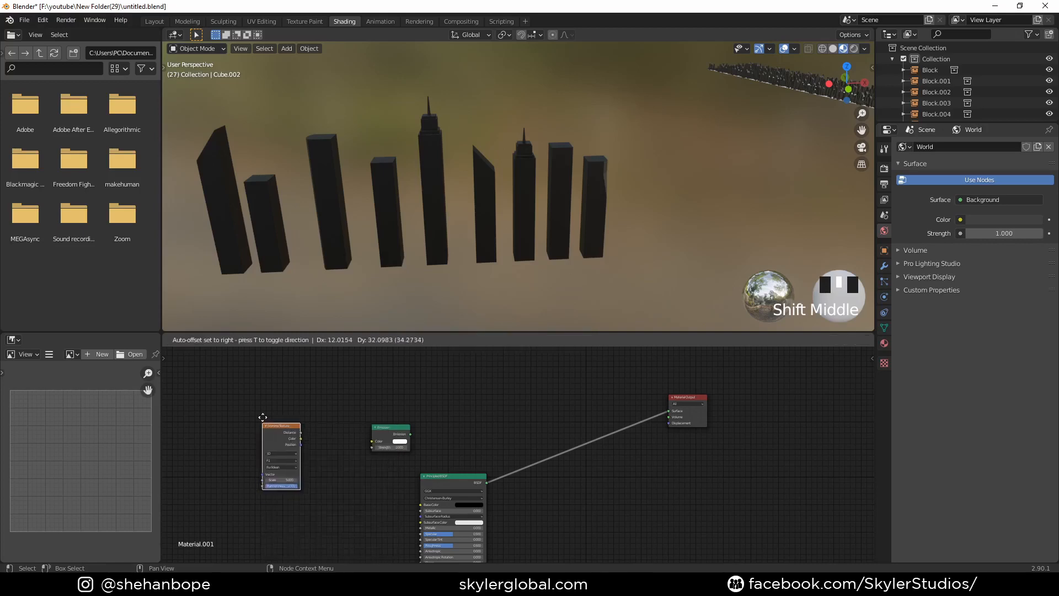
click(264, 414)
scroll(254, 425, up, 3)
middle_drag(271, 433, 405, 438)
scroll(428, 447, up, 2)
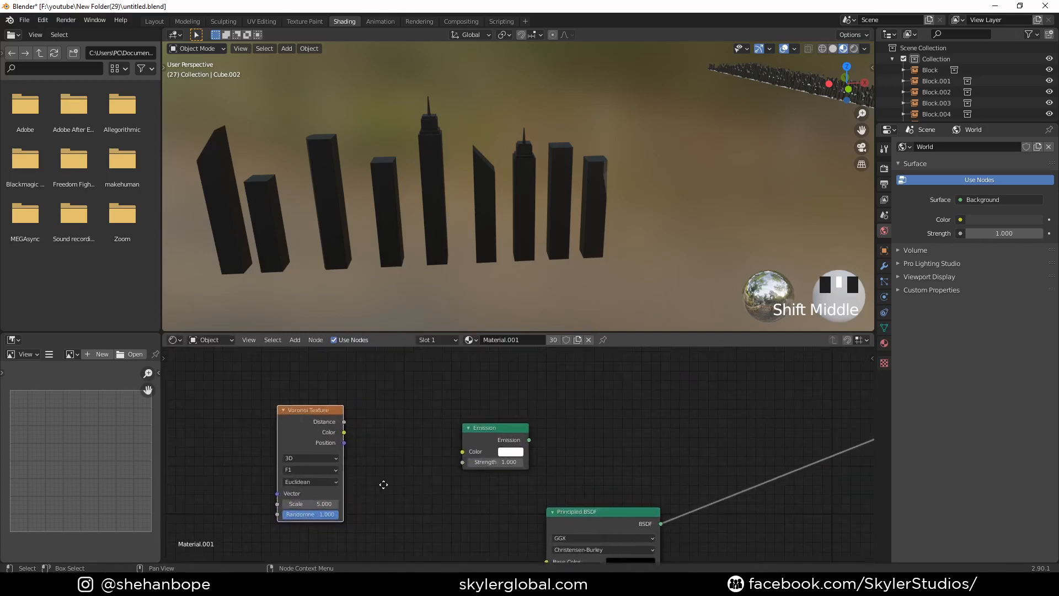
click(316, 482)
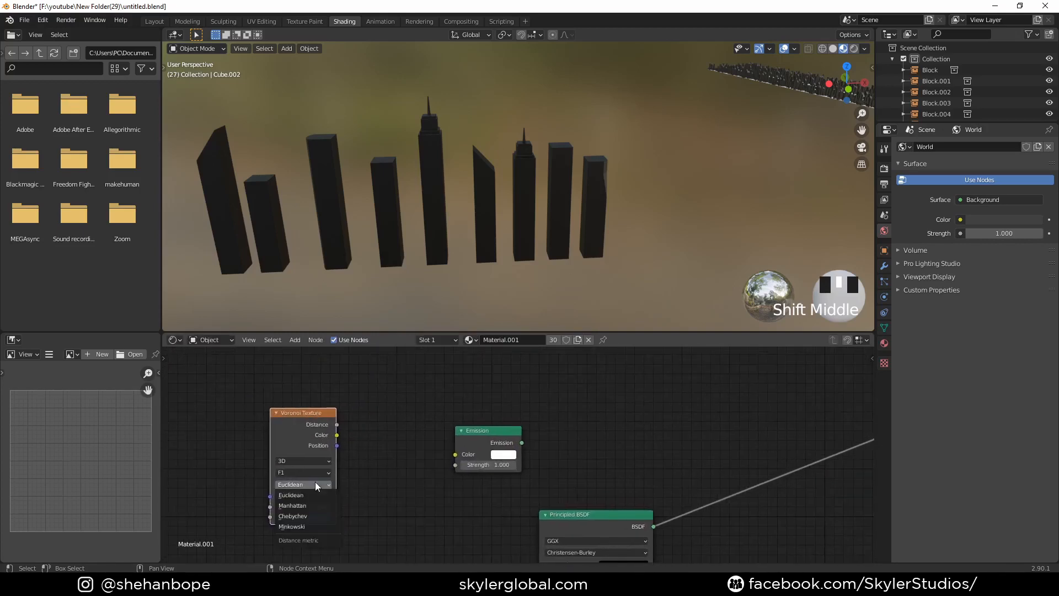
click(313, 515)
scroll(404, 475, down, 2)
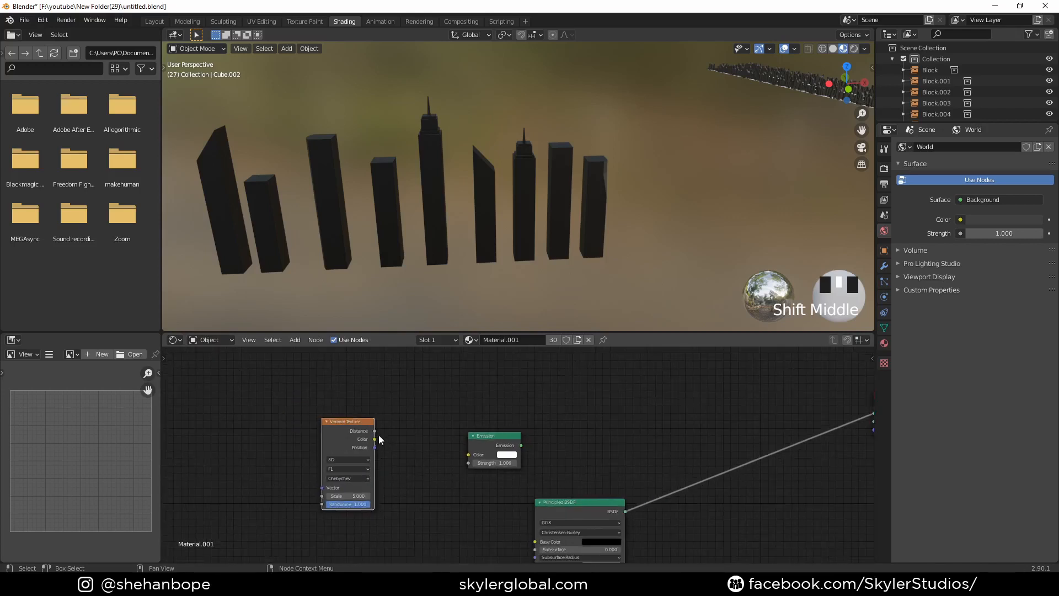
drag(376, 432, 469, 454)
middle_drag(506, 478, 392, 470)
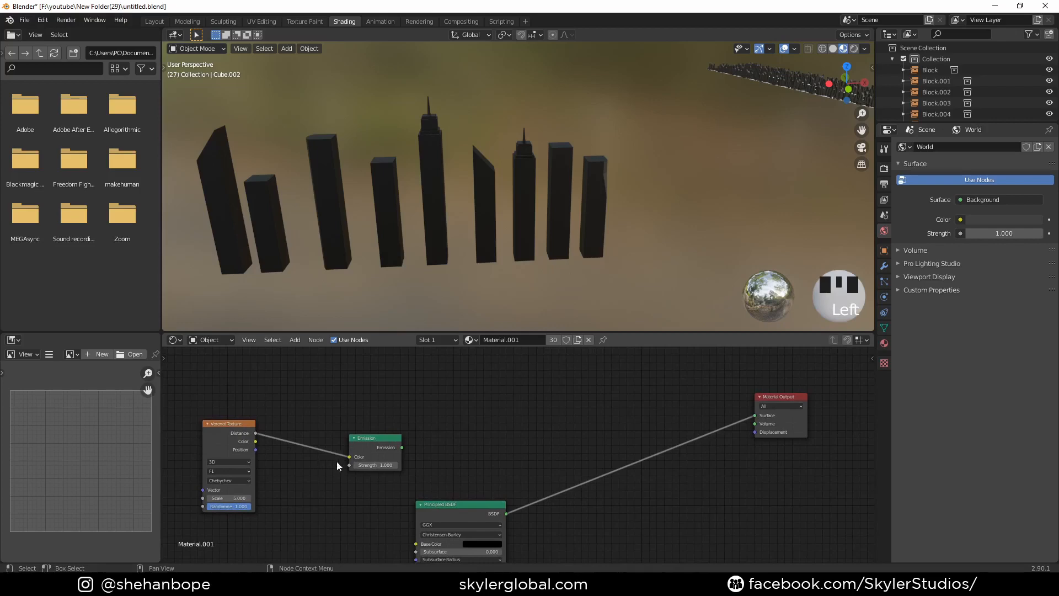
drag(349, 457, 316, 420)
- Move the Emission node lower and preview the Voronoi Texture's Distance output directly on the buildings
drag(384, 441, 372, 466)
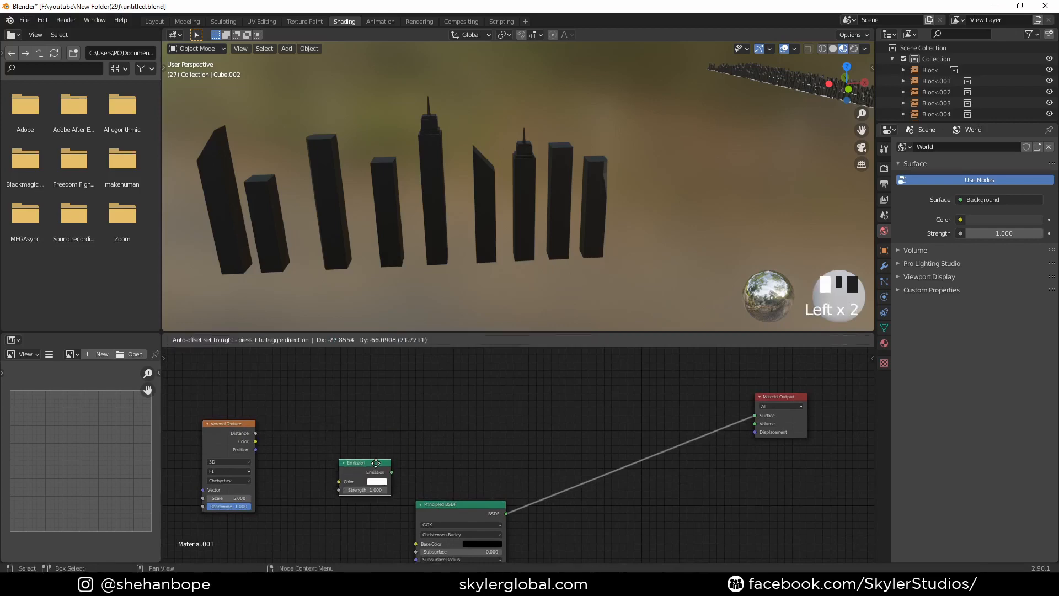
ctrl+shift+click(217, 432)
scroll(373, 256, up, 2)
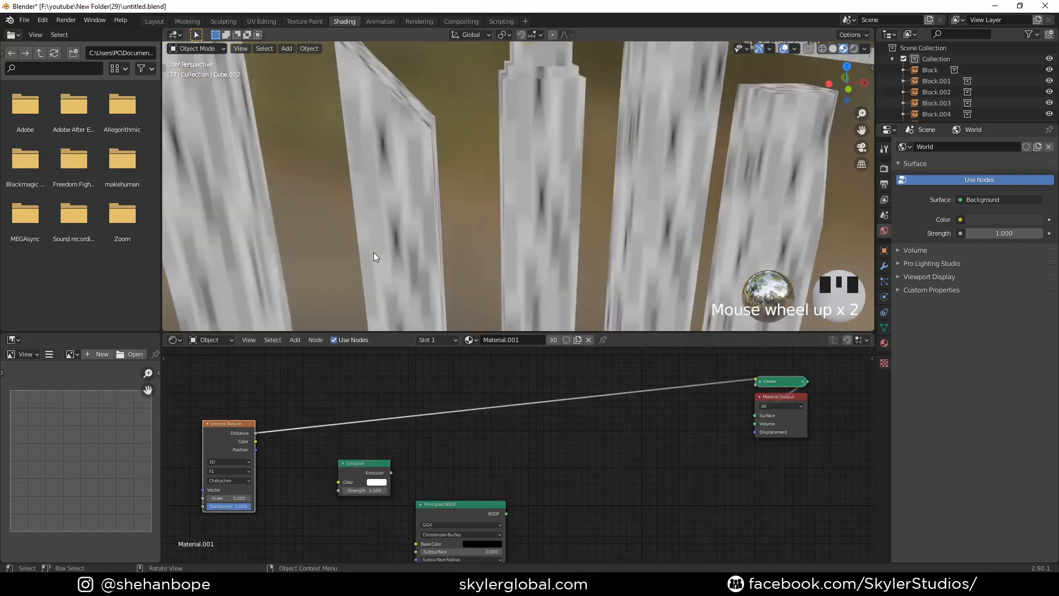
scroll(373, 255, down, 2)
middle_drag(208, 421, 351, 405)
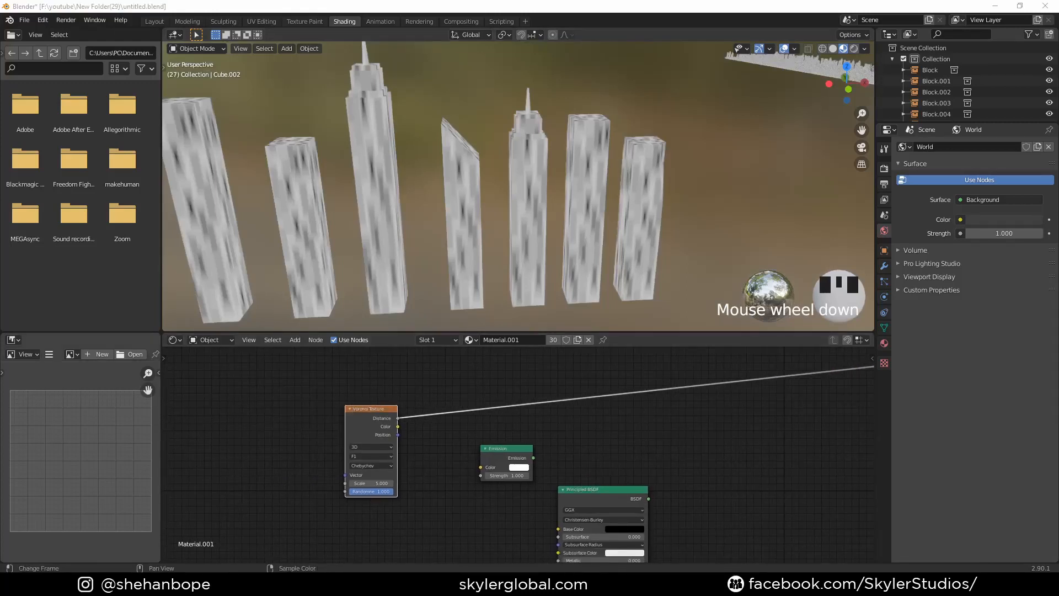
- Add Mapping and Texture Coordinate nodes to the Voronoi Texture and feed the mapping from the Object coordinates
double_click(372, 425)
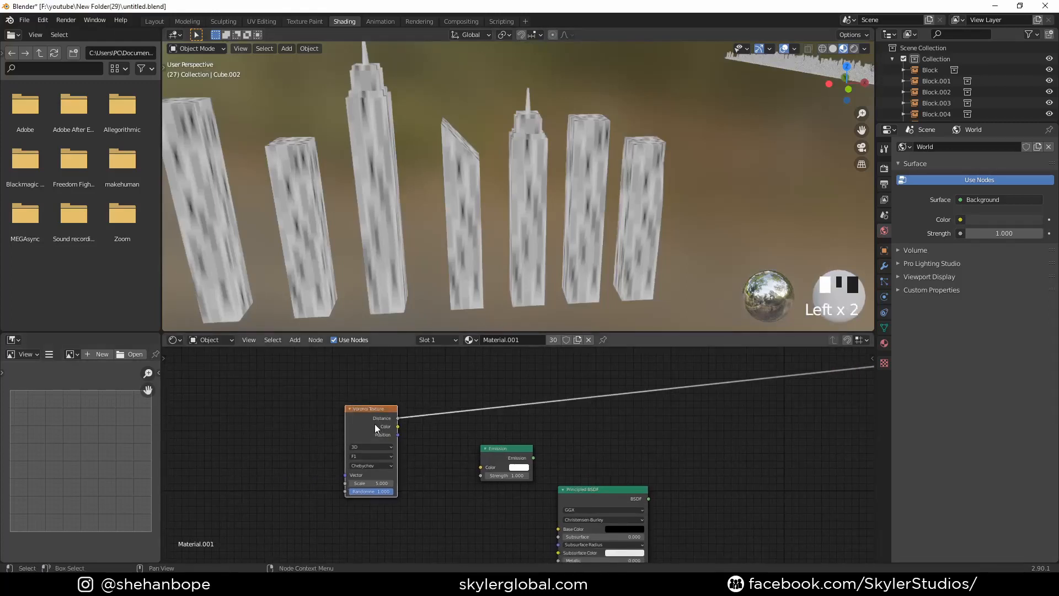
key(ctrl+t)
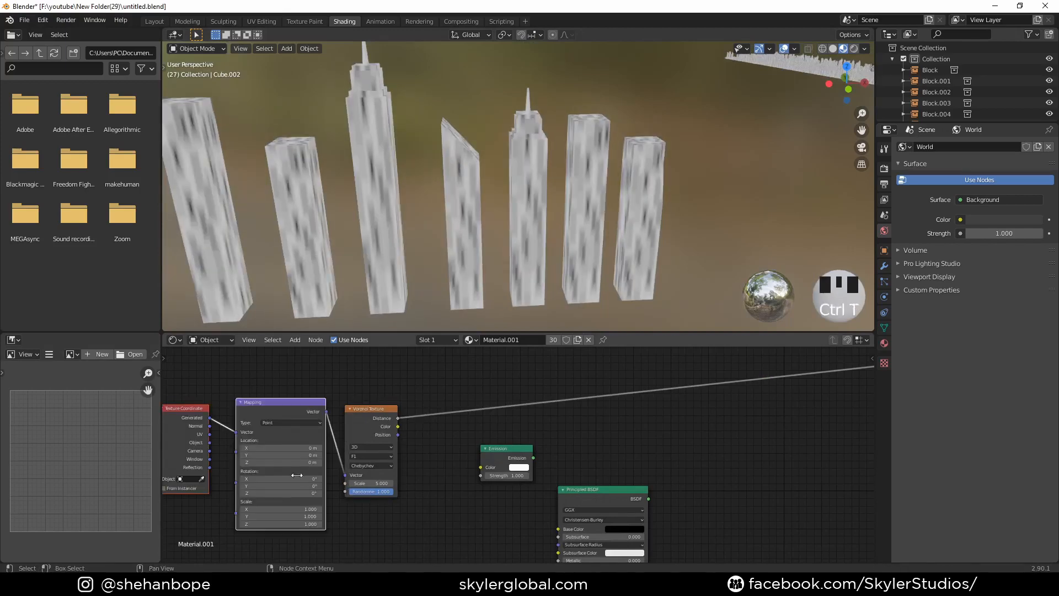
scroll(361, 485, up, 2)
middle_drag(362, 485, 403, 481)
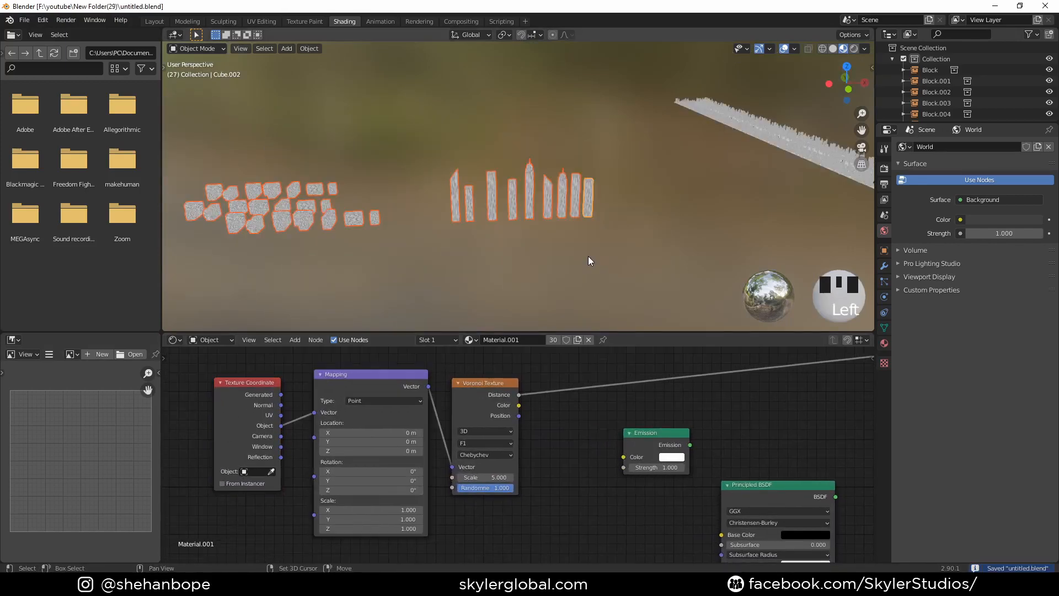
- Apply the scale of all the selected source buildings and towers
key(shift+a)
click(469, 193)
key(ctrl+a)
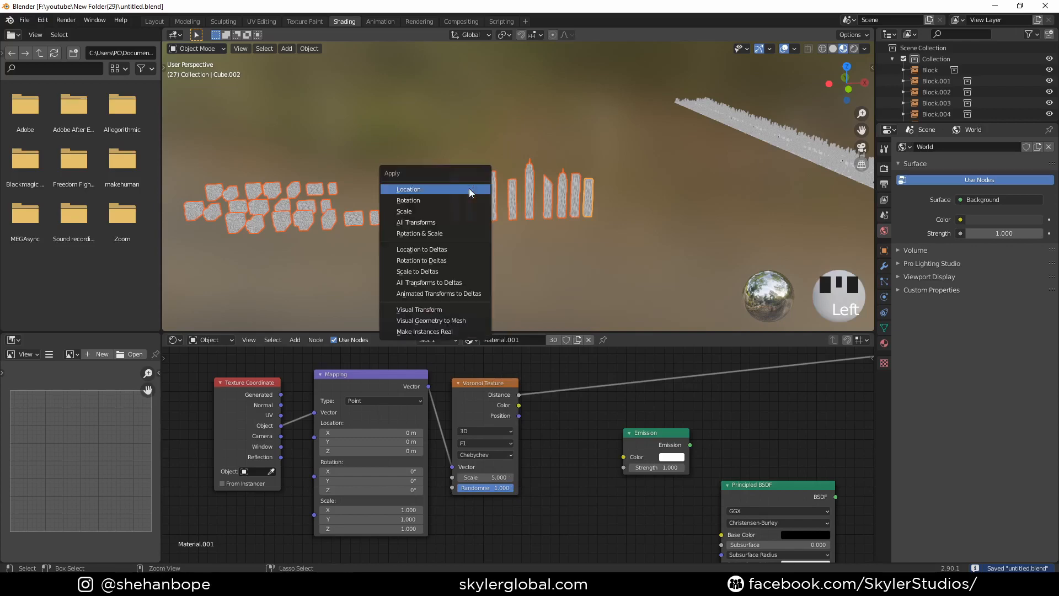
click(444, 214)
scroll(532, 216, up, 3)
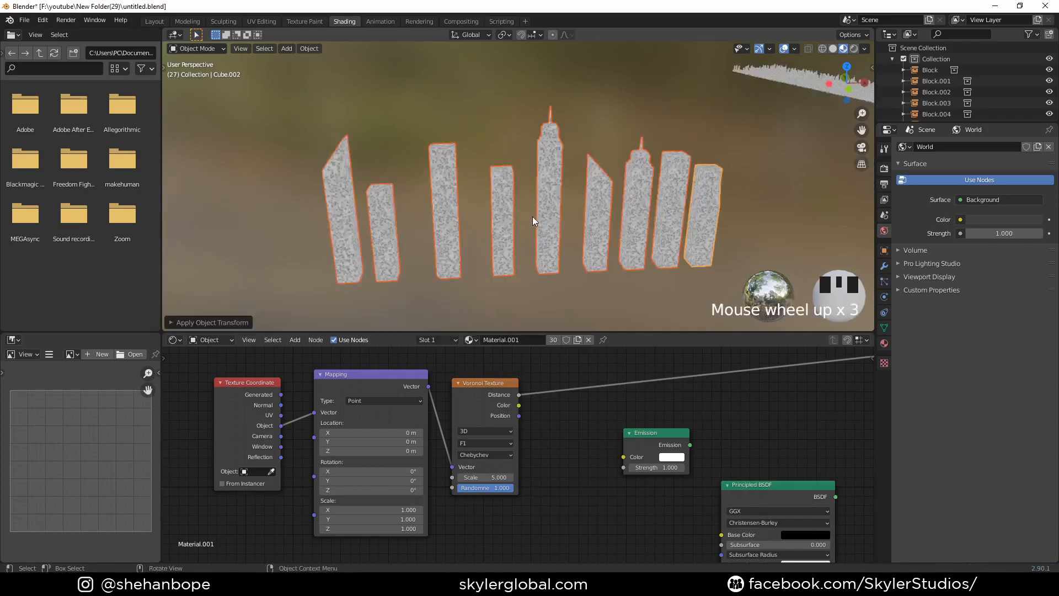
scroll(532, 216, down, 1)
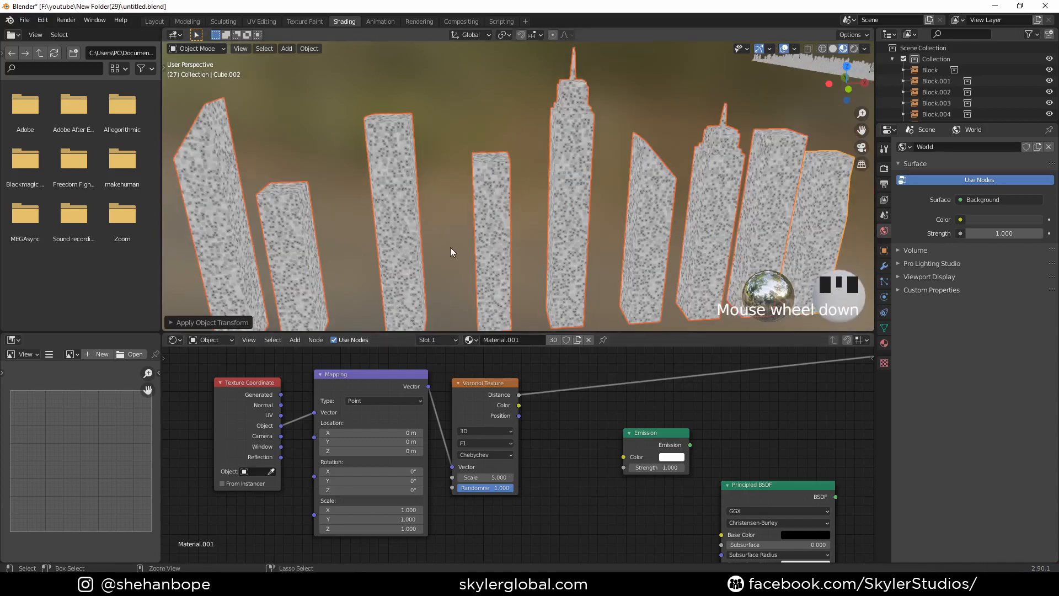
key(ctrl+a)
click(435, 249)
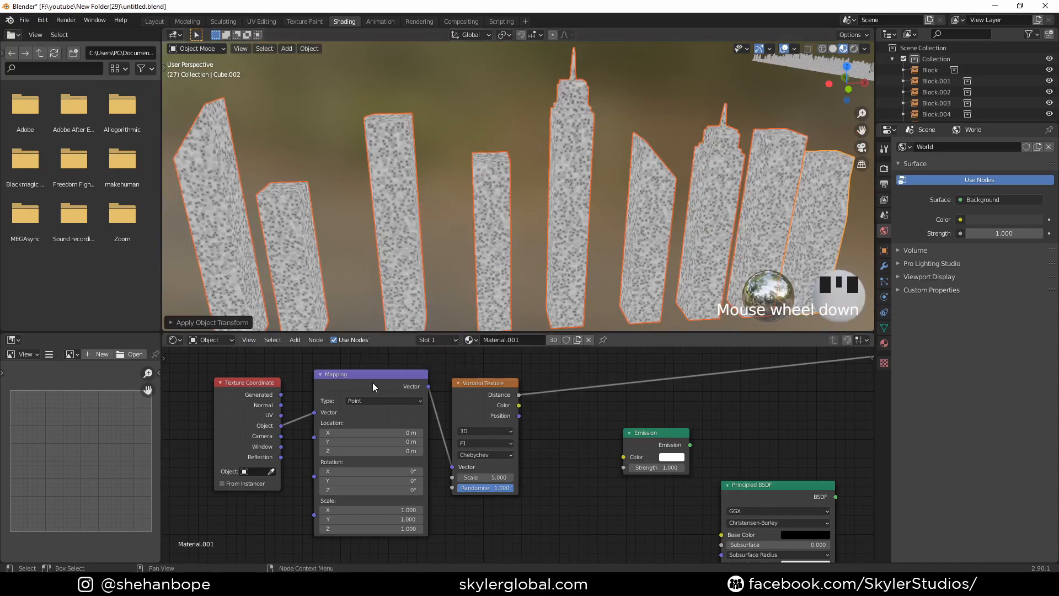
scroll(446, 251, up, 4)
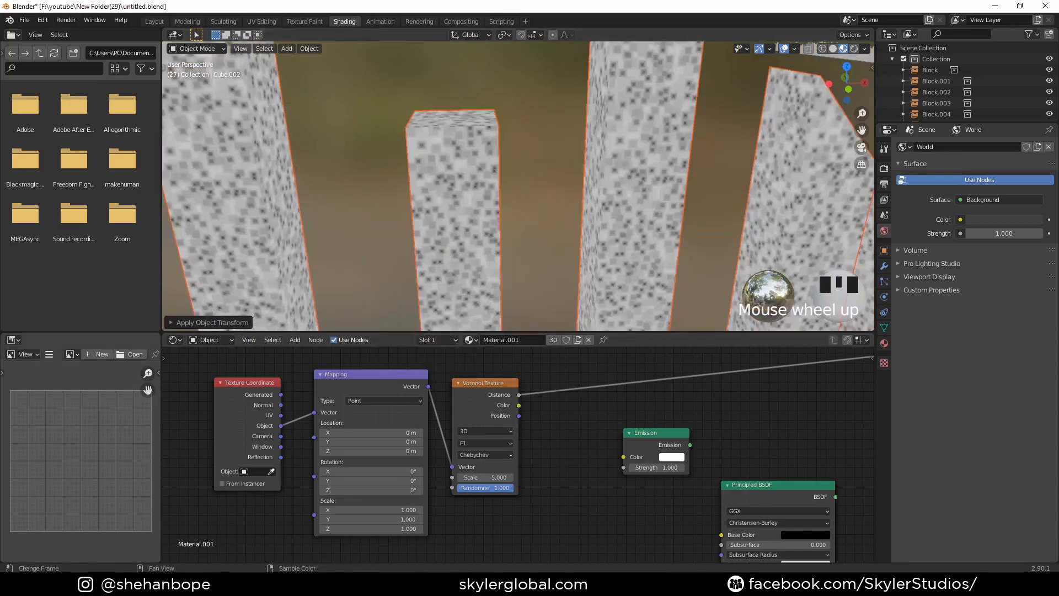
- Set the Voronoi Texture's Randomness to 0.3, try a Scale of 20 and reduce it to 8.3
scroll(483, 489, up, 1)
click(482, 491)
text(0.3)
click(482, 488)
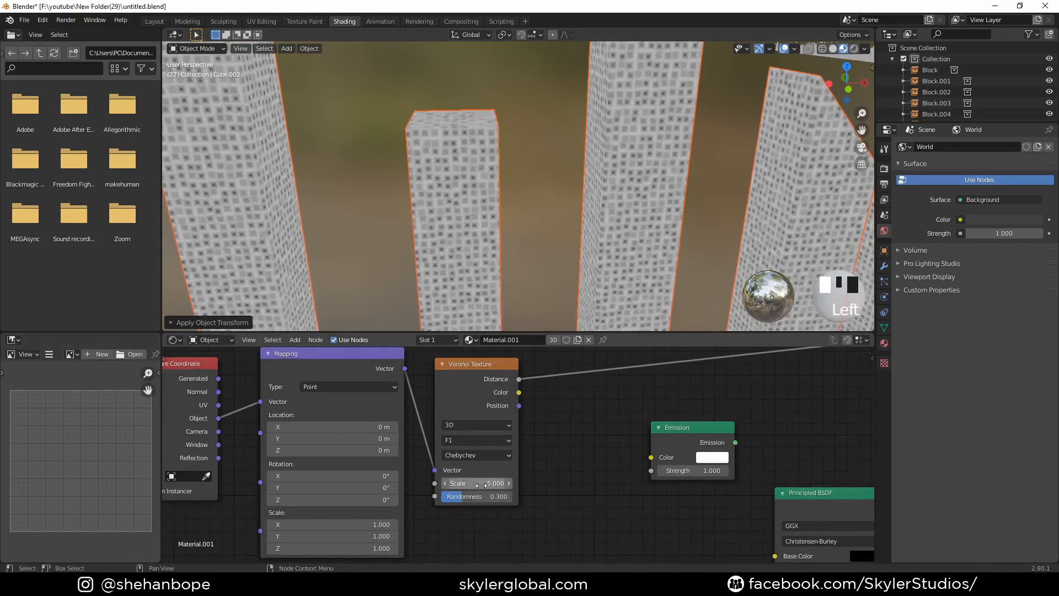
click(481, 484)
text(20)
click(479, 485)
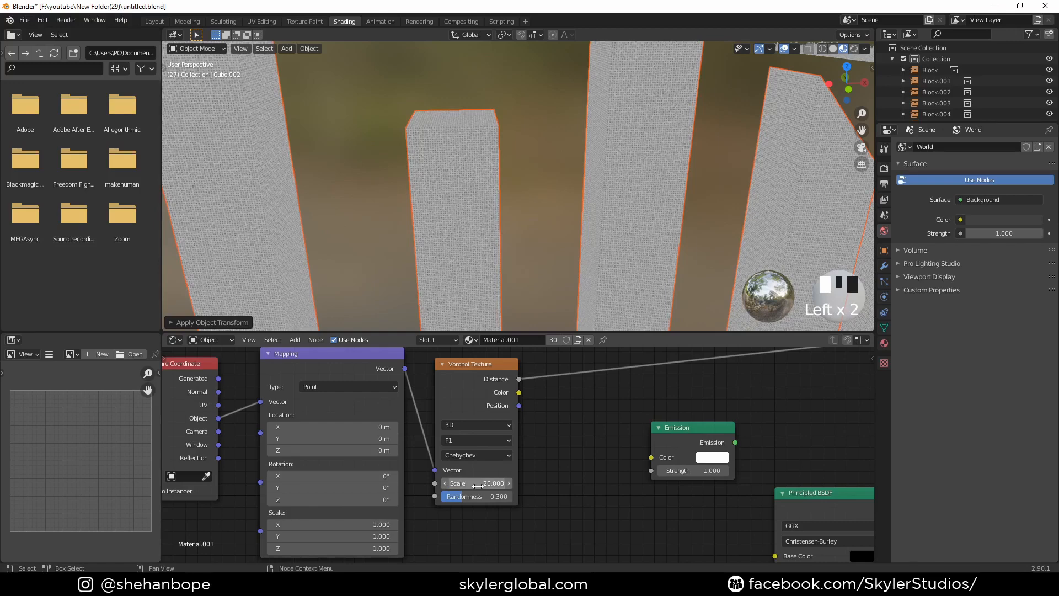
drag(478, 486, 412, 486)
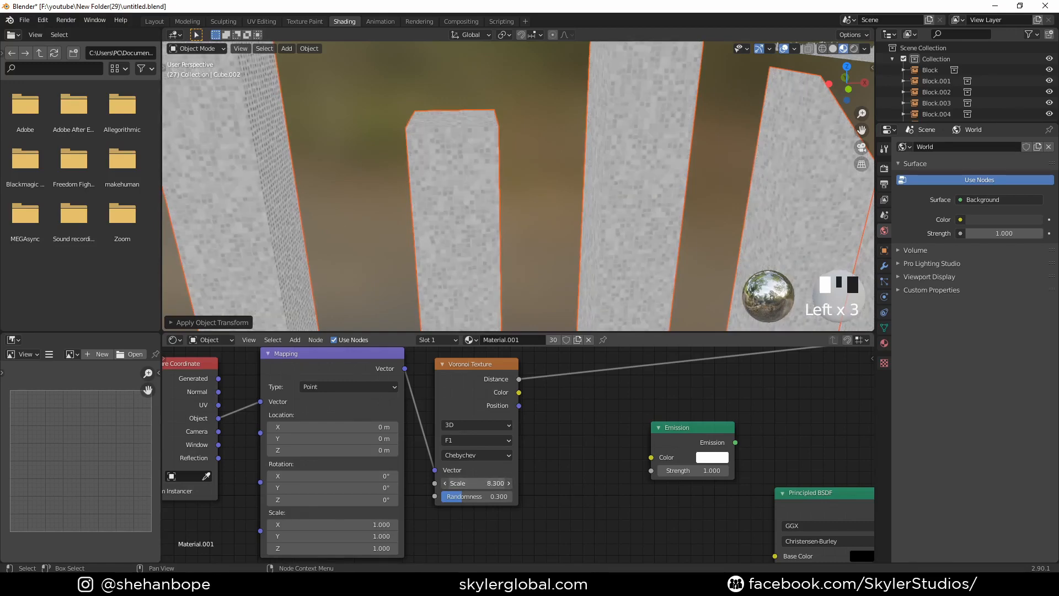
- Add a Mix Shader node between the Emission and Principled BSDF nodes and the Material Output
scroll(610, 454, down, 3)
middle_drag(604, 475, 374, 520)
key(shift+a)
click(555, 434)
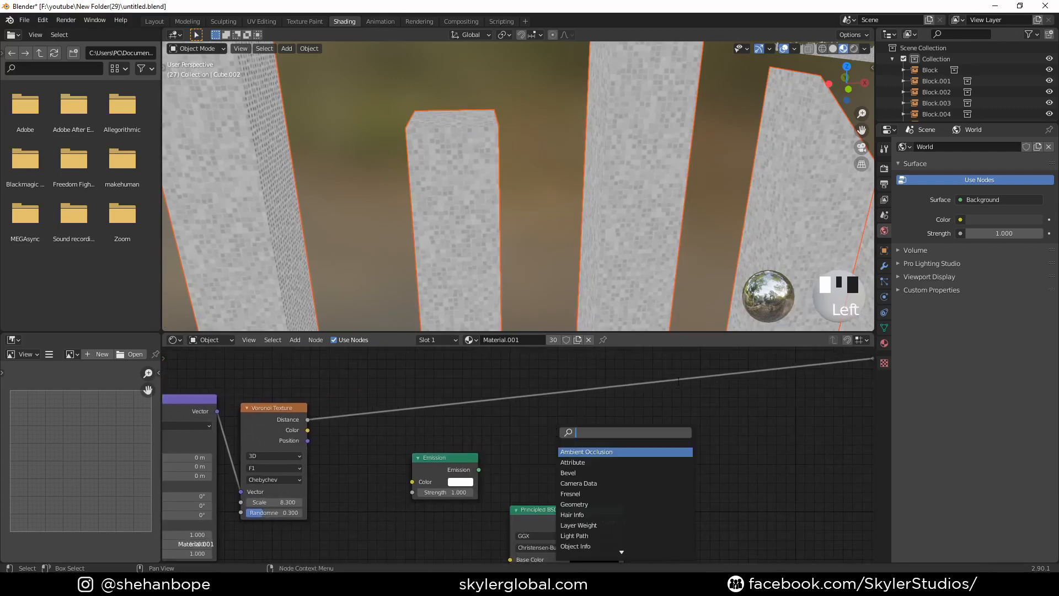
key(shift+a)
click(594, 422)
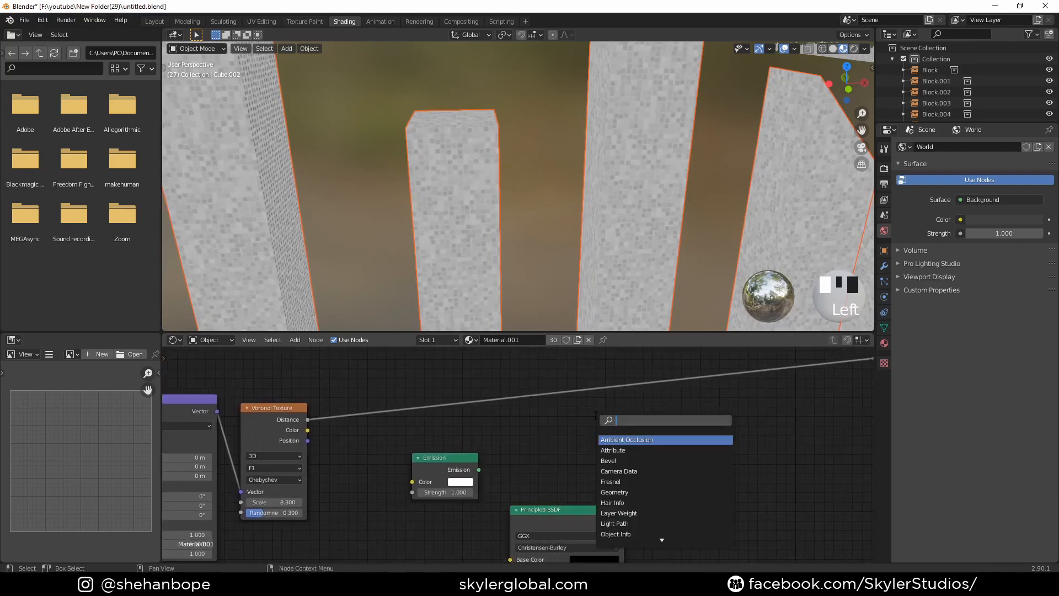
text(mix)
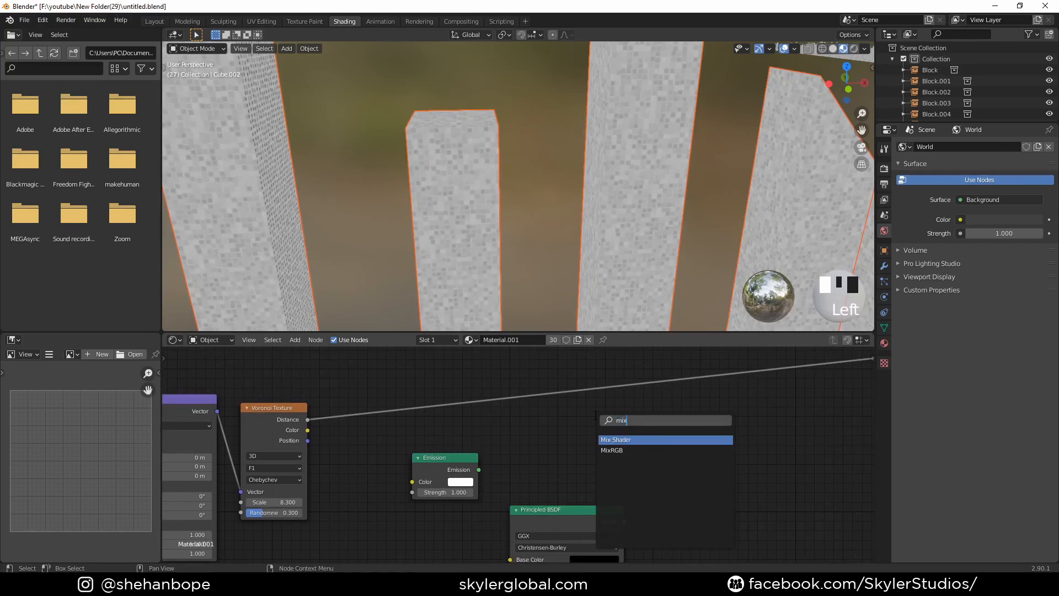
key(Return)
click(661, 425)
middle_drag(605, 485, 472, 473)
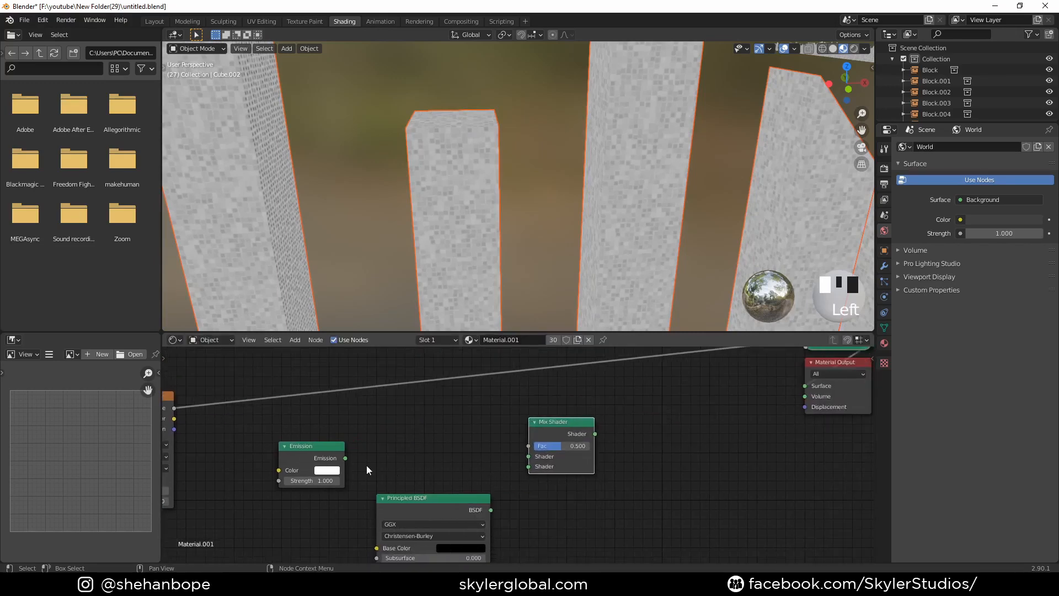
- Connect Emission and Principled BSDF to the Mix Shader's first and second shader inputs, and the Voronoi Distance to its Fac
drag(344, 458, 370, 459)
drag(514, 456, 529, 456)
drag(490, 509, 529, 466)
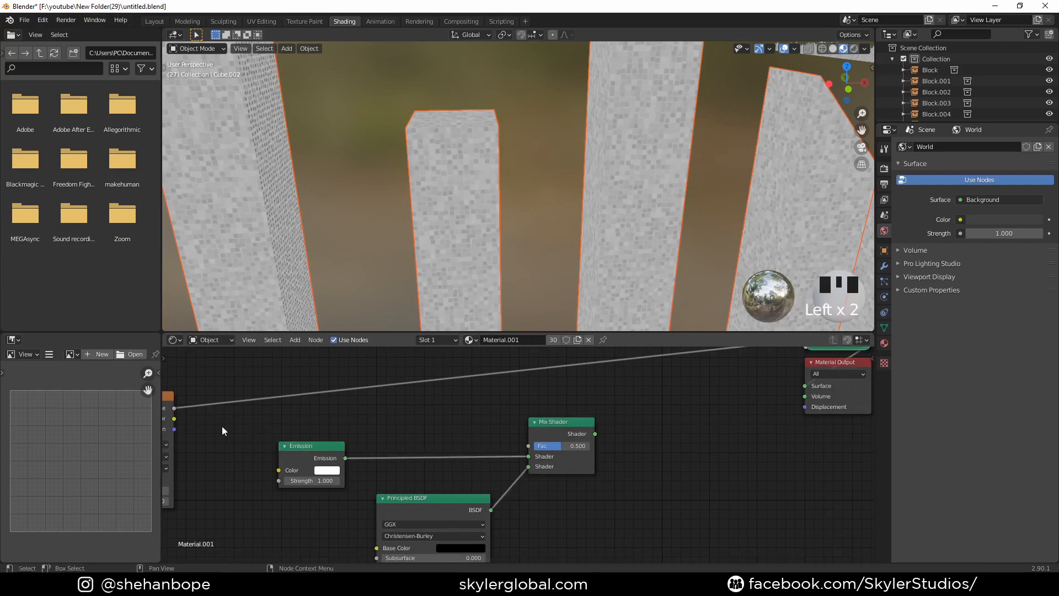
middle_drag(223, 431, 318, 429)
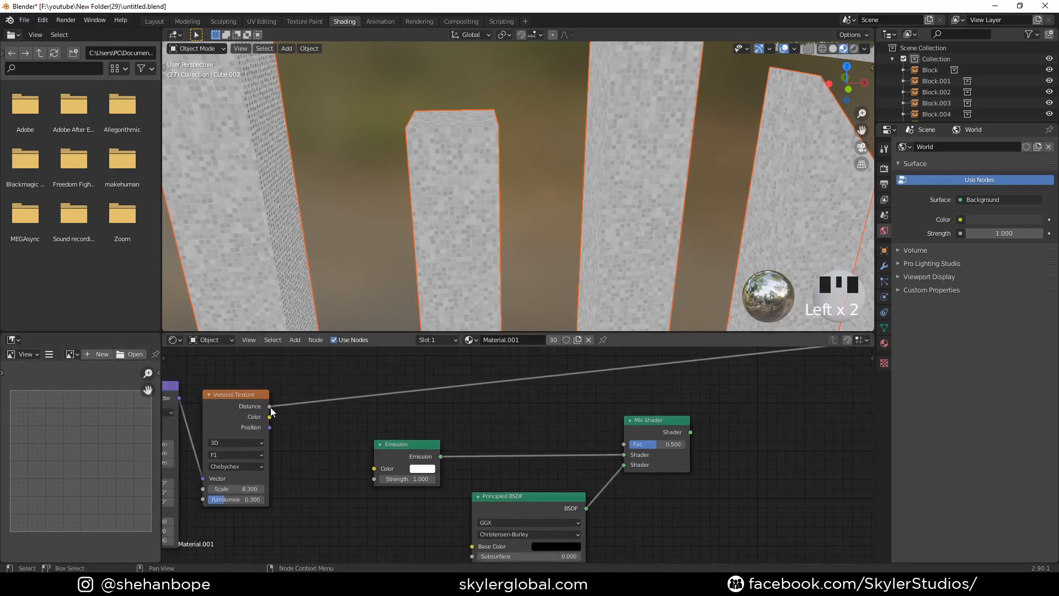
drag(270, 411, 624, 444)
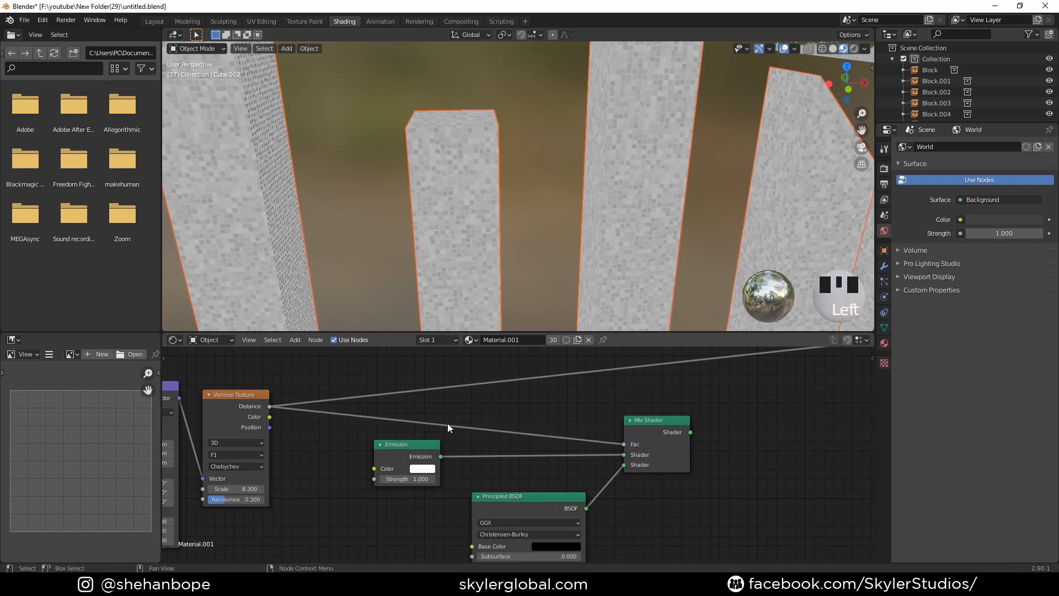
- Output the Mix Shader to the Material Output's Surface and swap the mix's two shader inputs
middle_drag(628, 417, 546, 416)
ctrl+shift+click(563, 430)
middle_drag(714, 404, 617, 445)
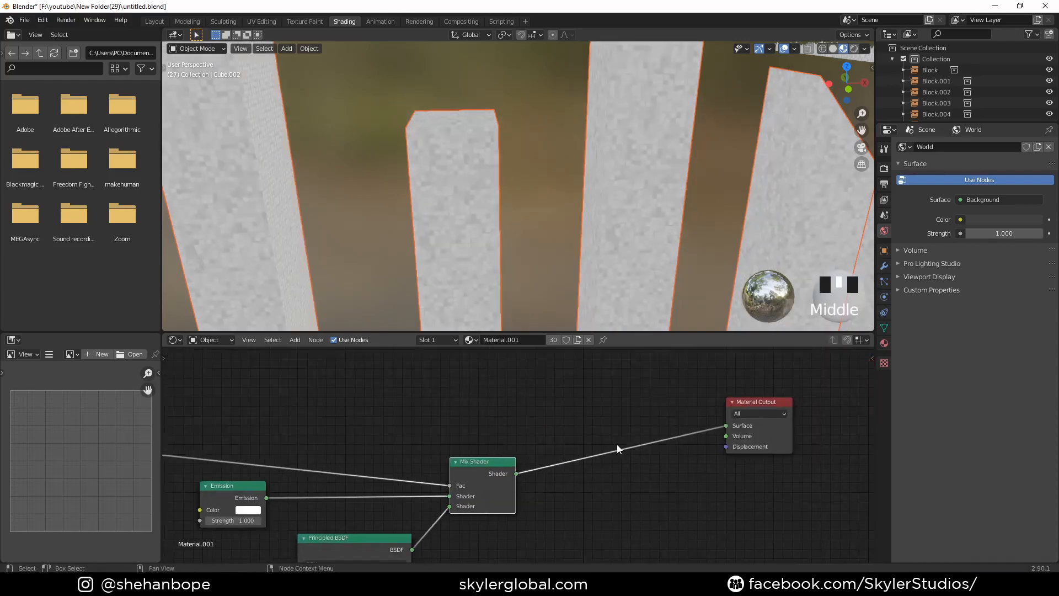
middle_drag(420, 440, 597, 375)
drag(627, 433, 628, 442)
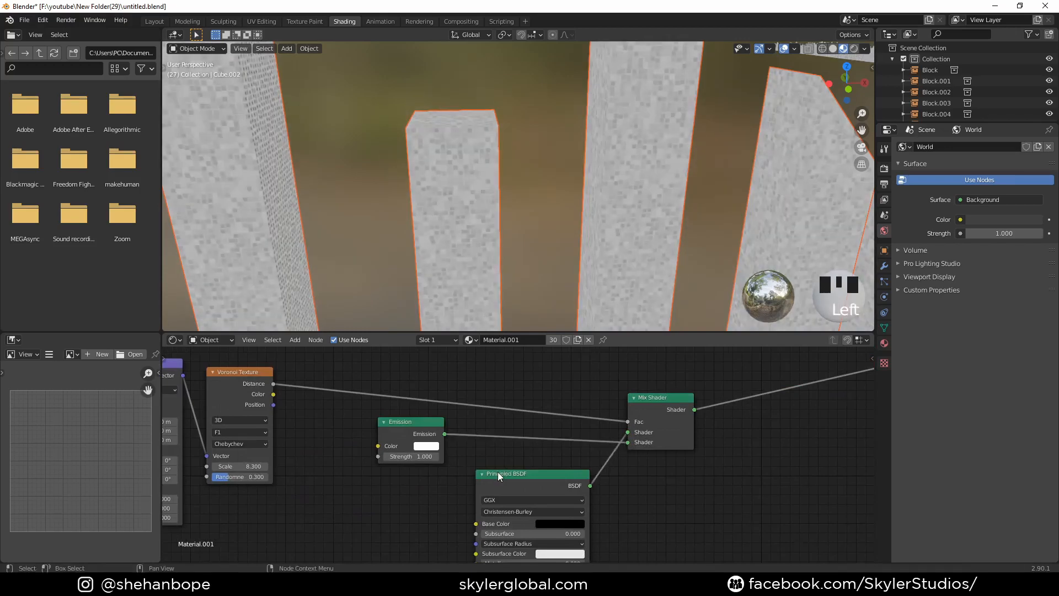
- Insert a ColorRamp node between the Voronoi Texture's Distance output and the Mix Shader's Fac
middle_drag(677, 466, 628, 484)
key(shift+a)
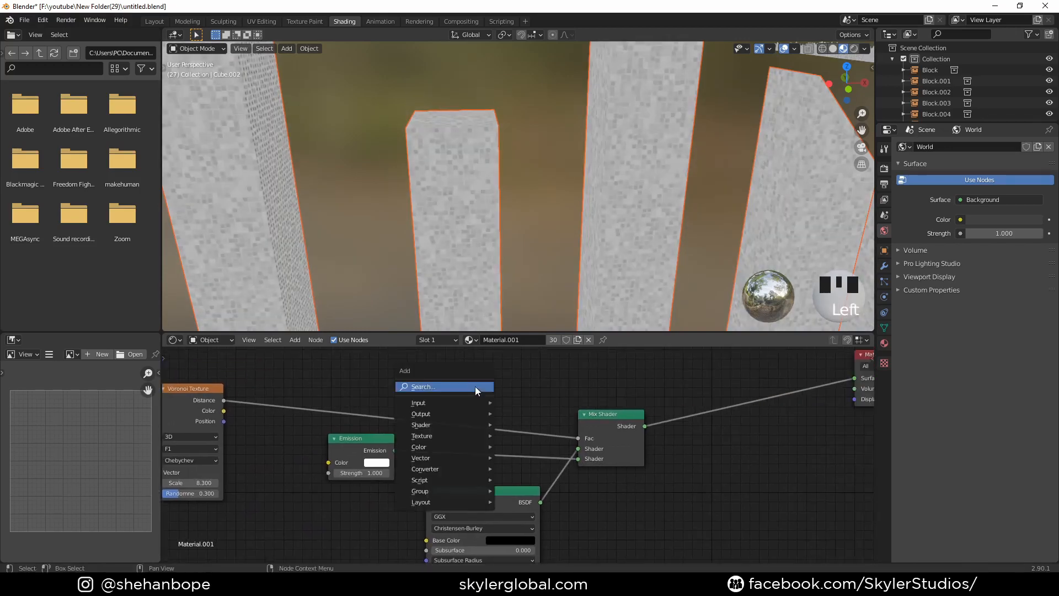
click(476, 388)
text(colorramp)
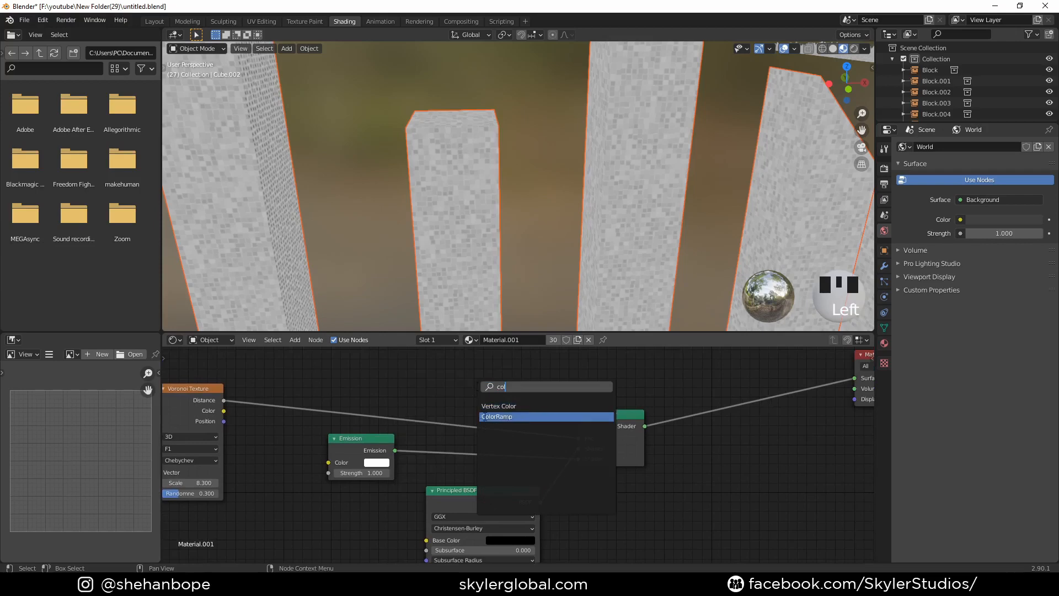
key(Return)
click(442, 371)
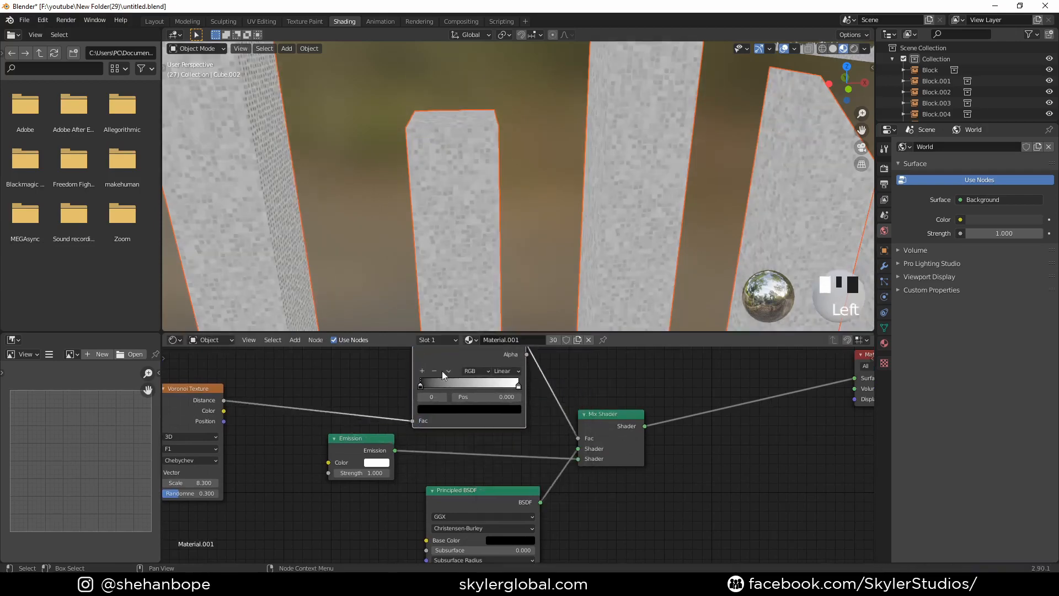
- Set the ColorRamp interpolation to Constant and move its white stop to about 0.432
scroll(379, 401, down, 2)
middle_drag(379, 402, 377, 424)
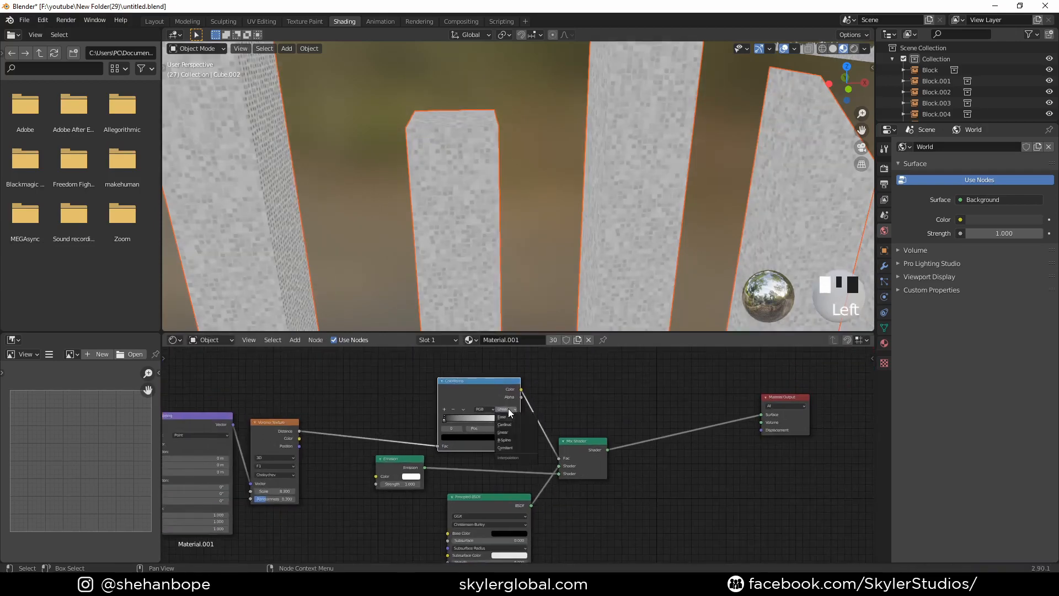
click(513, 447)
scroll(441, 386, up, 4)
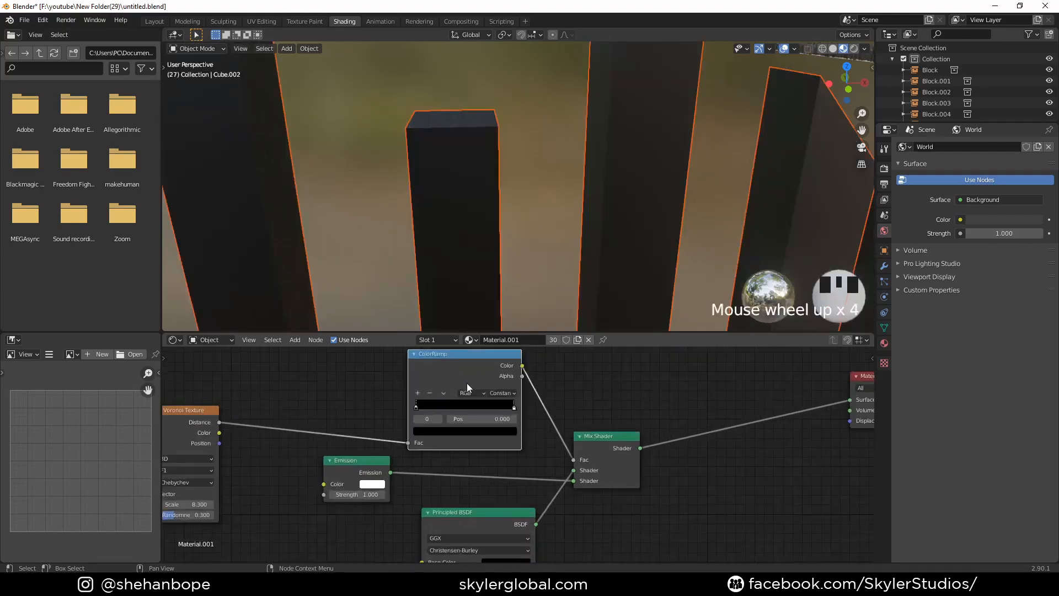
drag(467, 382, 377, 414)
click(397, 377)
click(438, 403)
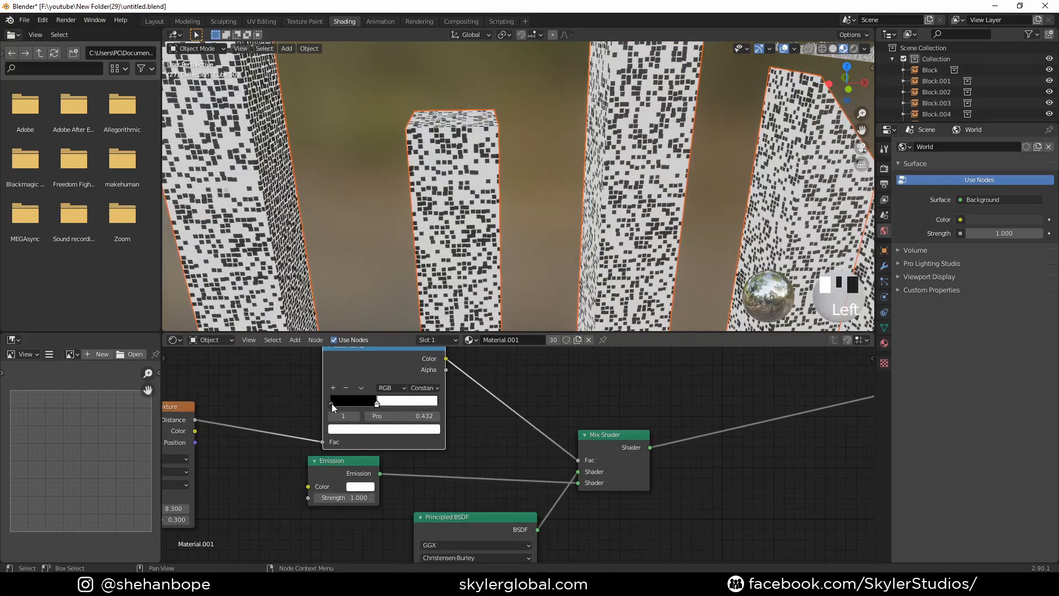
- Swap the Mix Shader's inputs so Emission comes first, and move the ColorRamp's white stop to about 0.323
drag(578, 473, 579, 482)
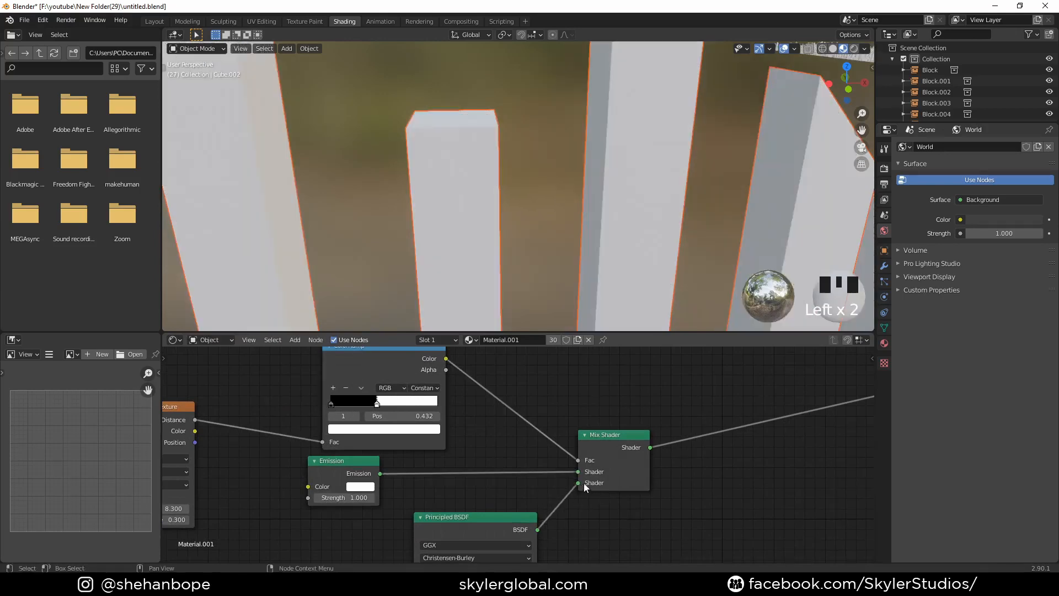
middle_drag(458, 439, 514, 468)
scroll(514, 468, up, 2)
drag(404, 421, 385, 420)
middle_drag(381, 259, 406, 285)
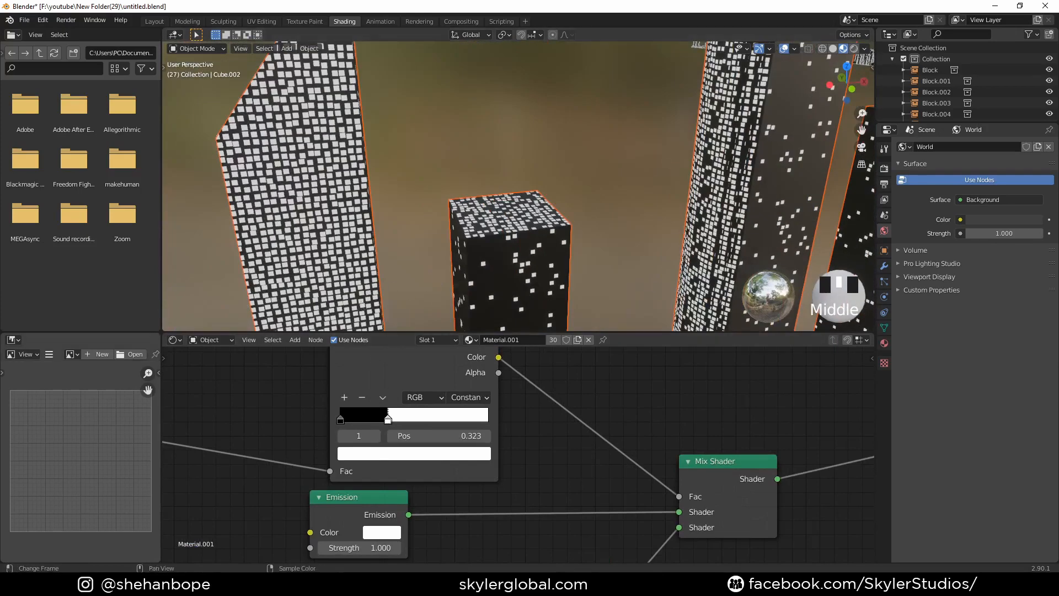
scroll(456, 221, down, 2)
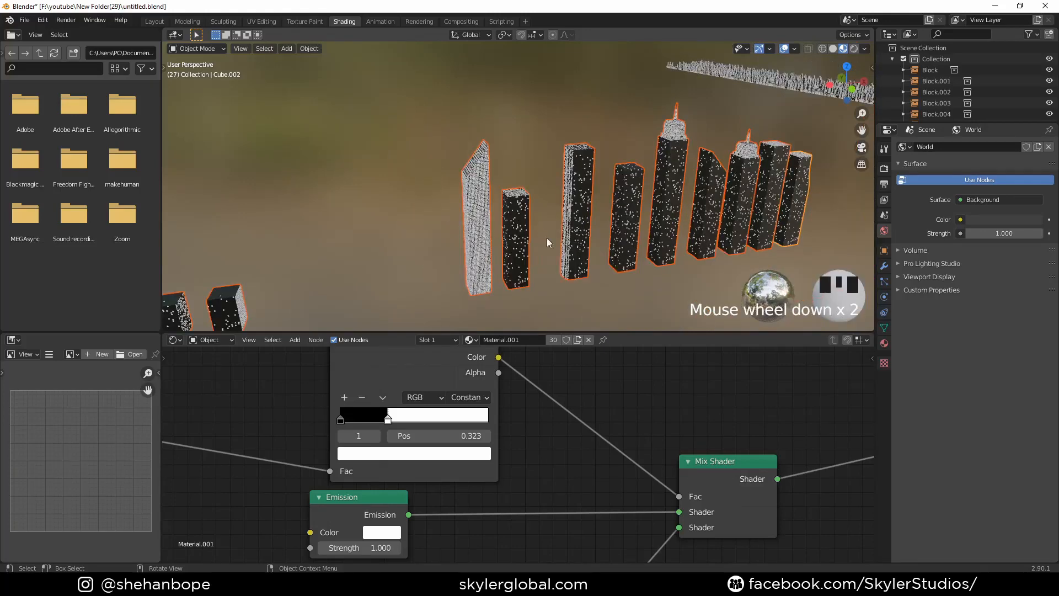
- Apply a Cube Projection UV mapping to the entire geometry of all selected buildings in Edit Mode
middle_drag(548, 242, 498, 246)
key(Tab)
scroll(511, 229, down, 1)
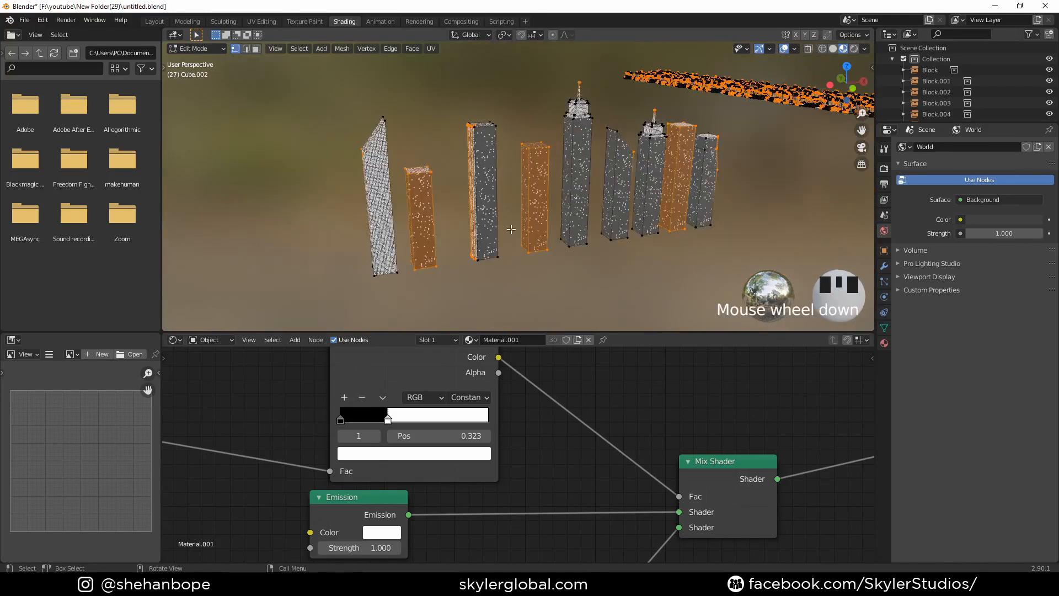
key(a)
key(u)
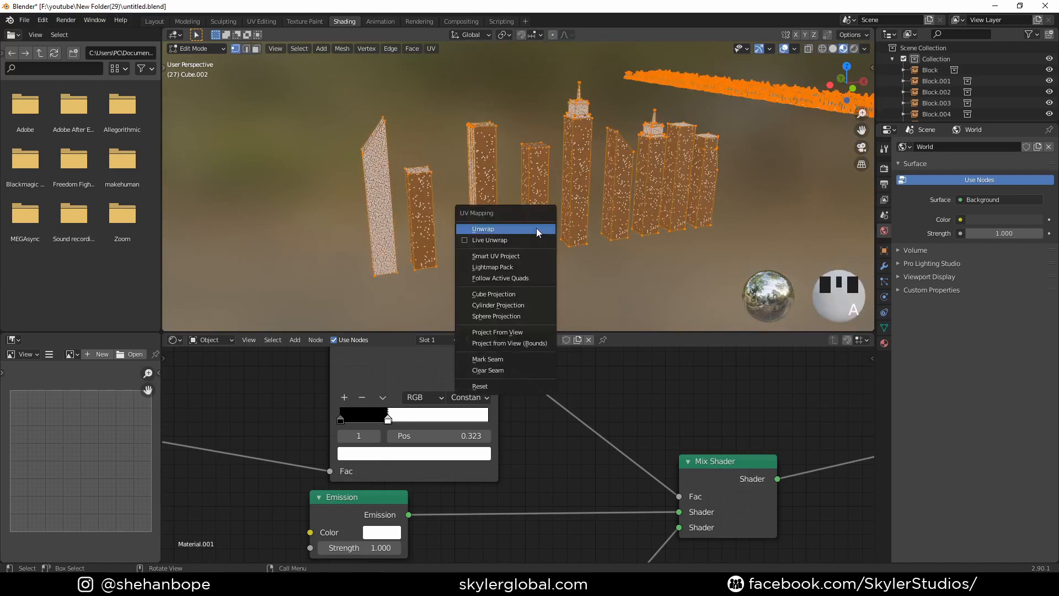
click(524, 294)
- Feed the Mapping node from the UV coordinates instead of Object and return to Object Mode
scroll(297, 436, down, 6)
middle_drag(296, 437, 523, 384)
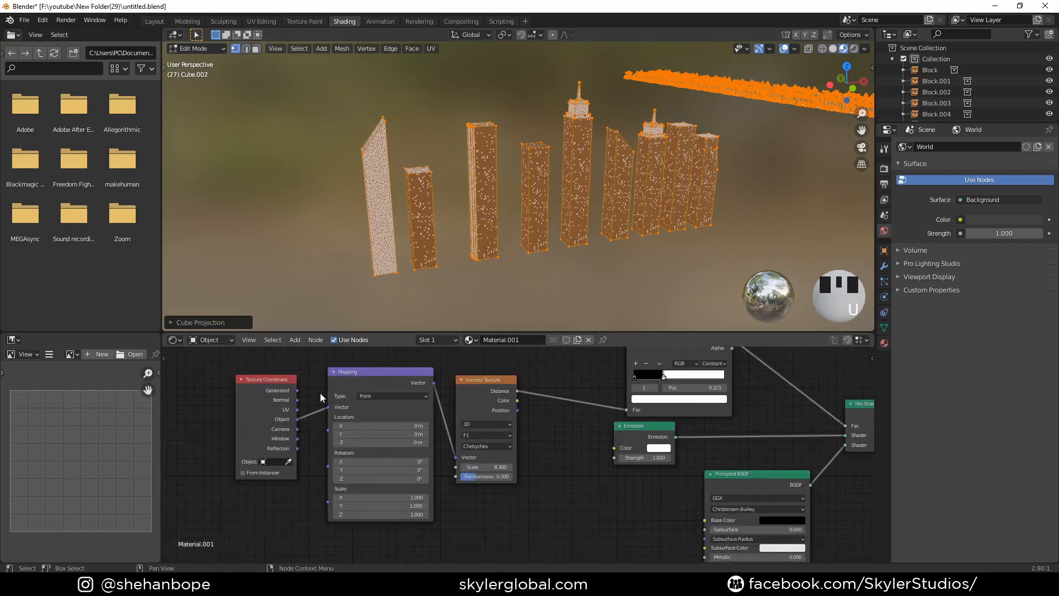
drag(297, 409, 328, 407)
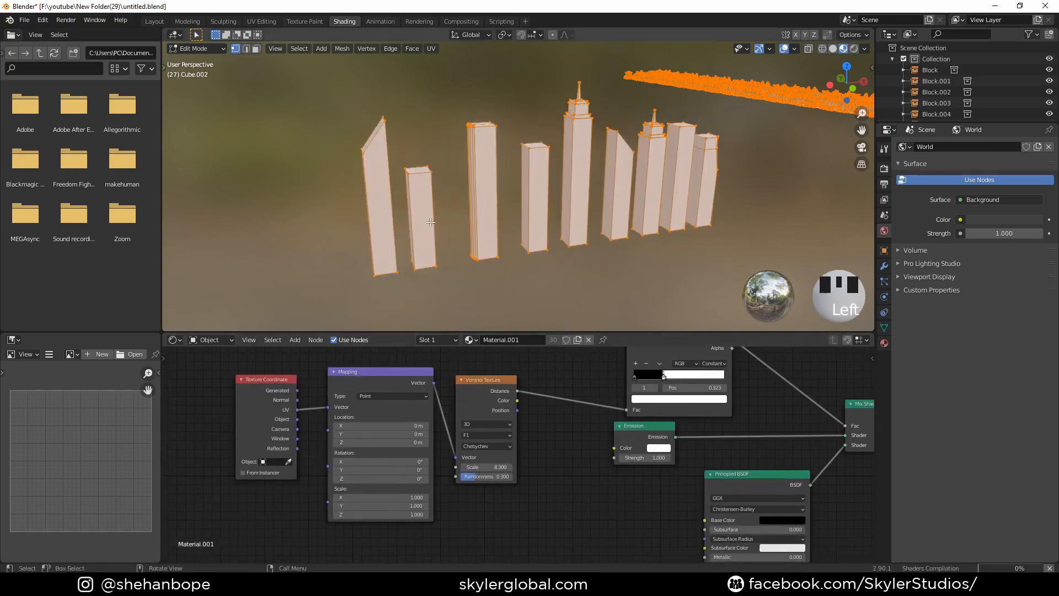
scroll(437, 245, up, 2)
key(Tab)
middle_drag(429, 233, 590, 234)
scroll(508, 207, down, 2)
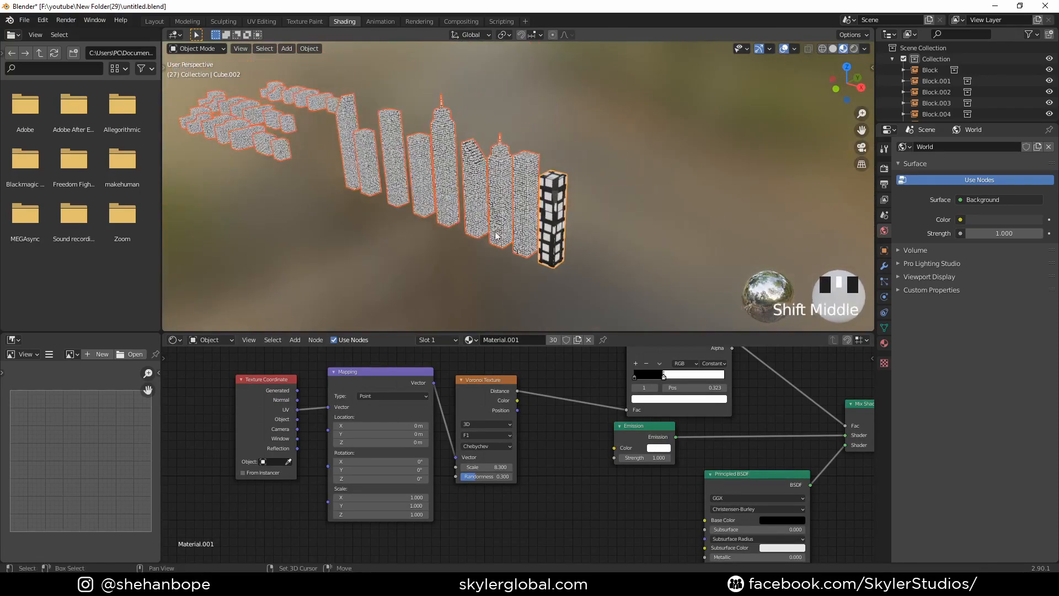
- Select all linked geometry of the end tower with the oversized windows in Edit Mode and redo its UV projection
scroll(590, 234, up, 2)
key(Tab)
click(579, 227)
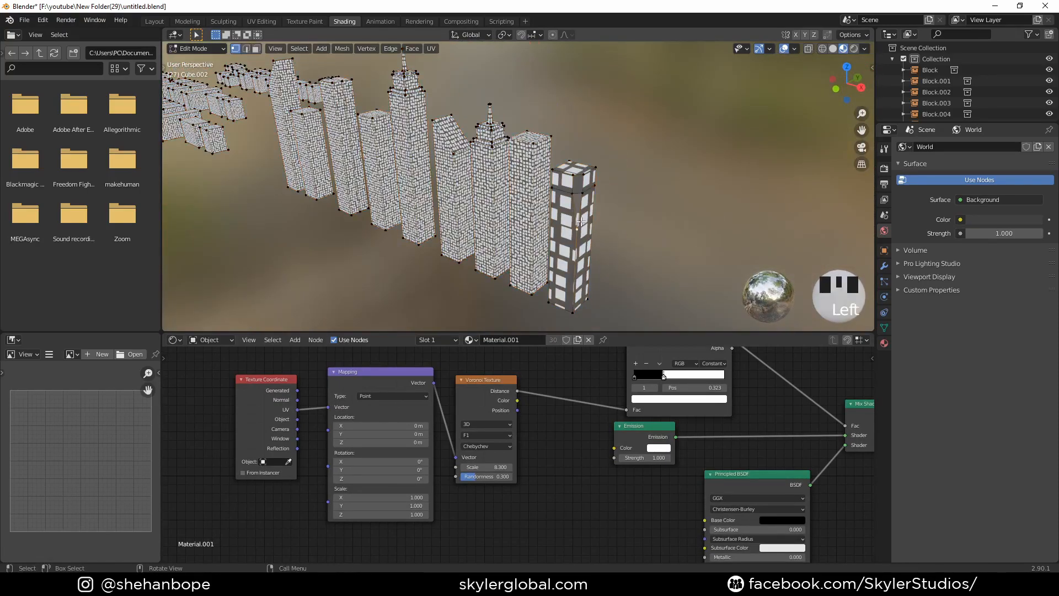
key(l)
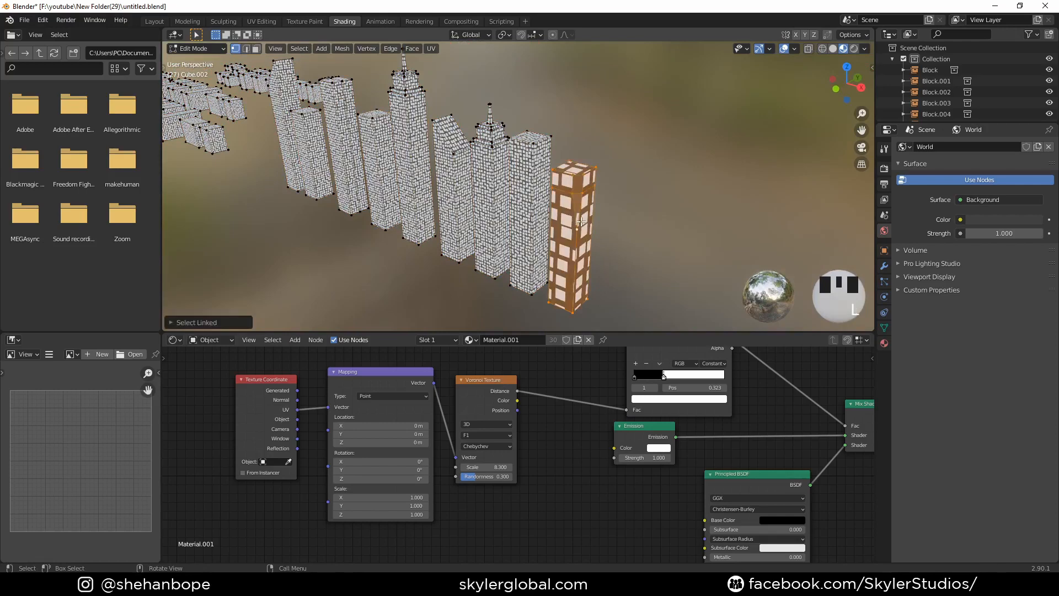
key(u)
click(581, 221)
key(u)
click(578, 166)
- Switch to the UV Editing workspace and scale up all of the end tower's UVs by about 4.88
click(261, 21)
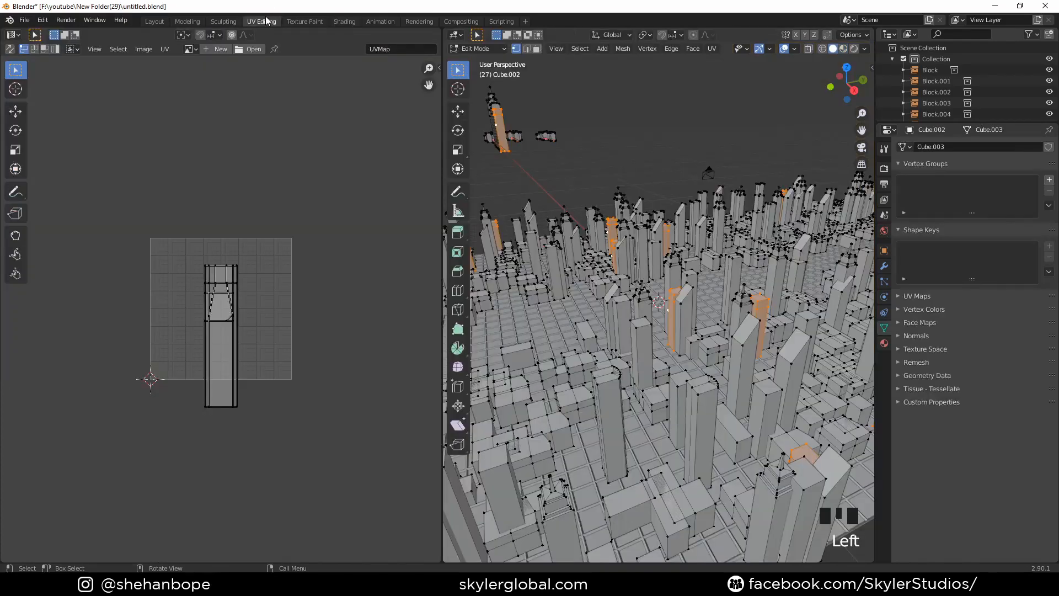
scroll(597, 338, down, 3)
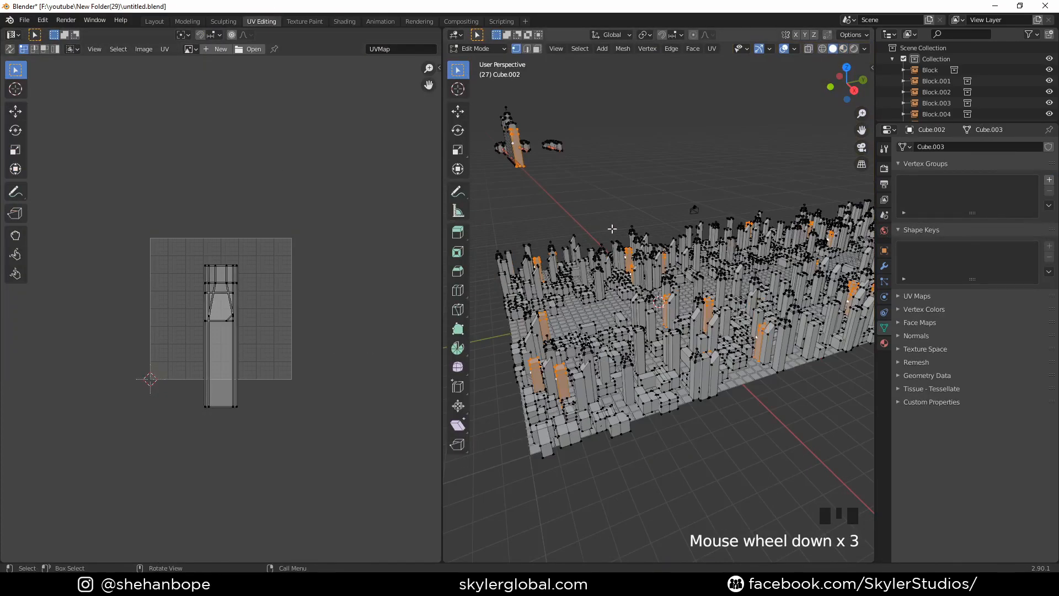
key(Tab)
middle_drag(518, 173, 625, 190)
scroll(657, 321, down, 2)
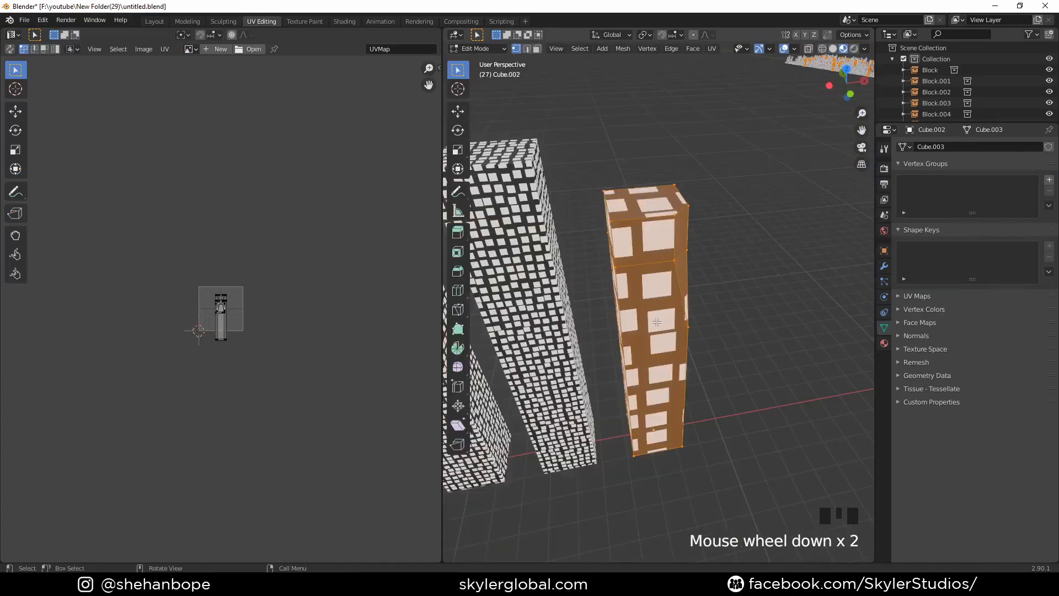
drag(158, 261, 326, 373)
key(s)
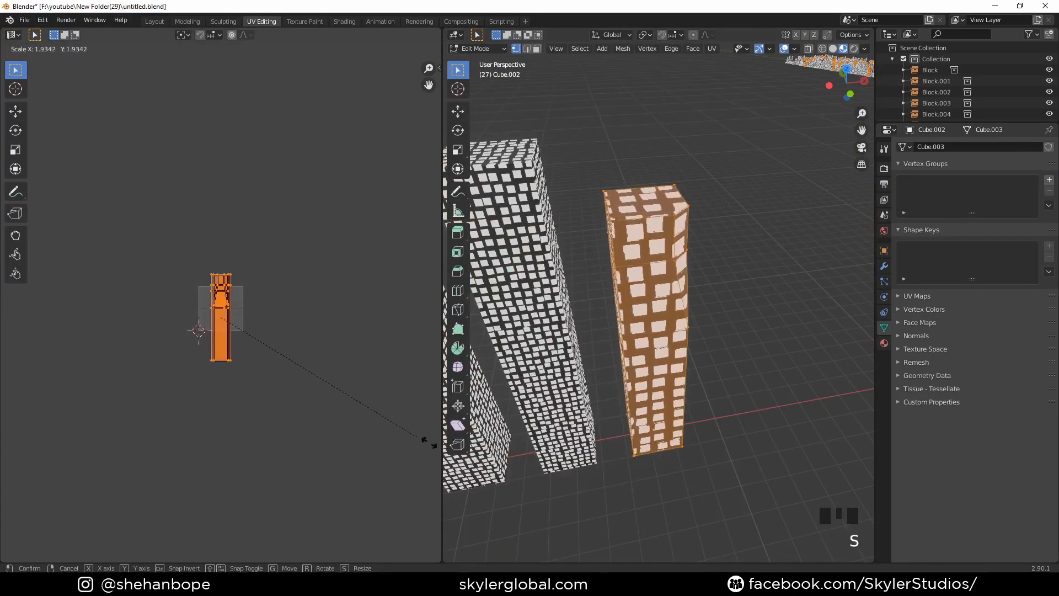
click(301, 56)
- Enlarge the end tower's UVs by about another 1.12 and return to Object Mode
middle_drag(714, 223, 662, 220)
scroll(689, 238, up, 3)
key(s)
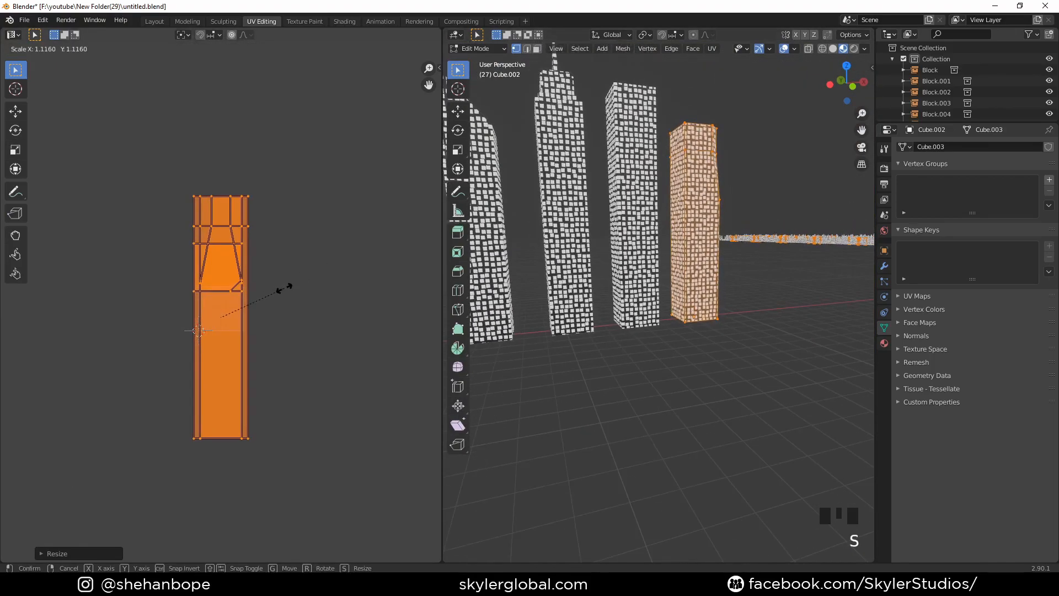
click(279, 286)
key(Tab)
scroll(714, 239, down, 2)
shift+middle_drag(715, 239, 726, 255)
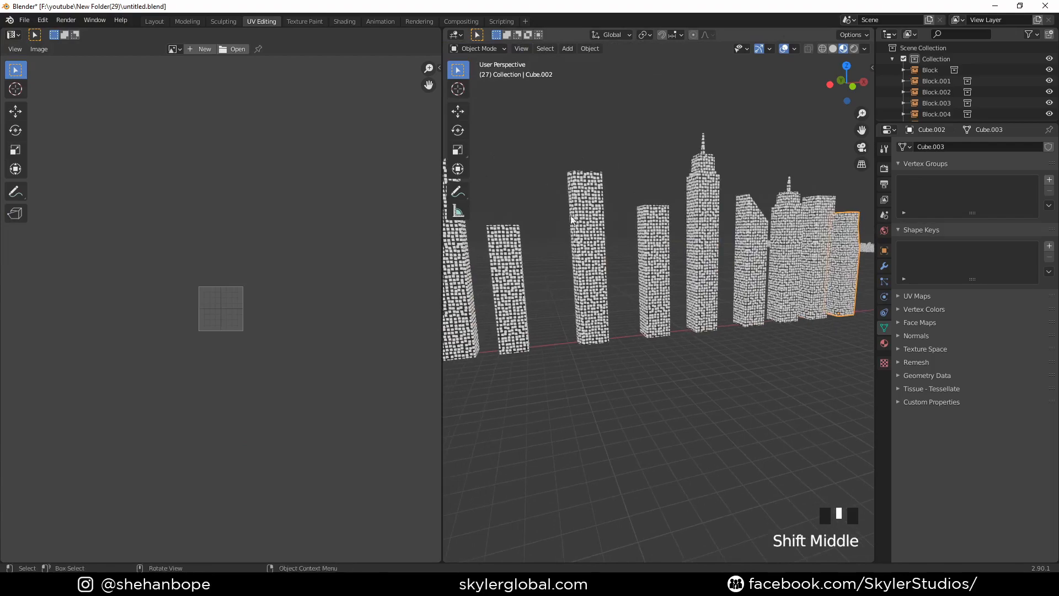
- Return to the Shading workspace and move the ColorRamp's white stop to about 0.150 for smaller, sparser windows
click(344, 21)
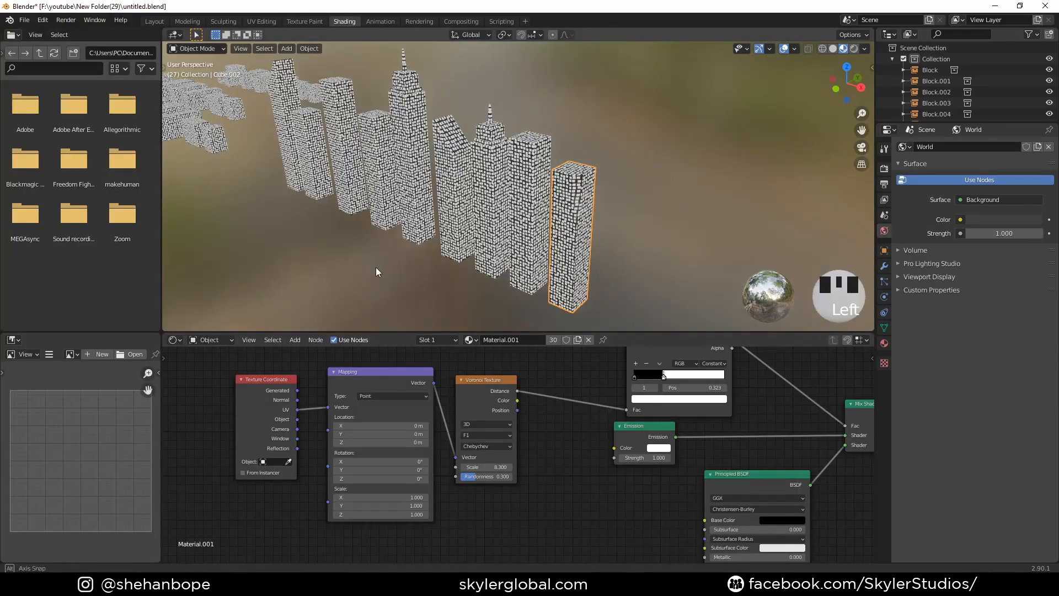
middle_drag(376, 267, 421, 265)
shift+middle_drag(514, 239, 386, 246)
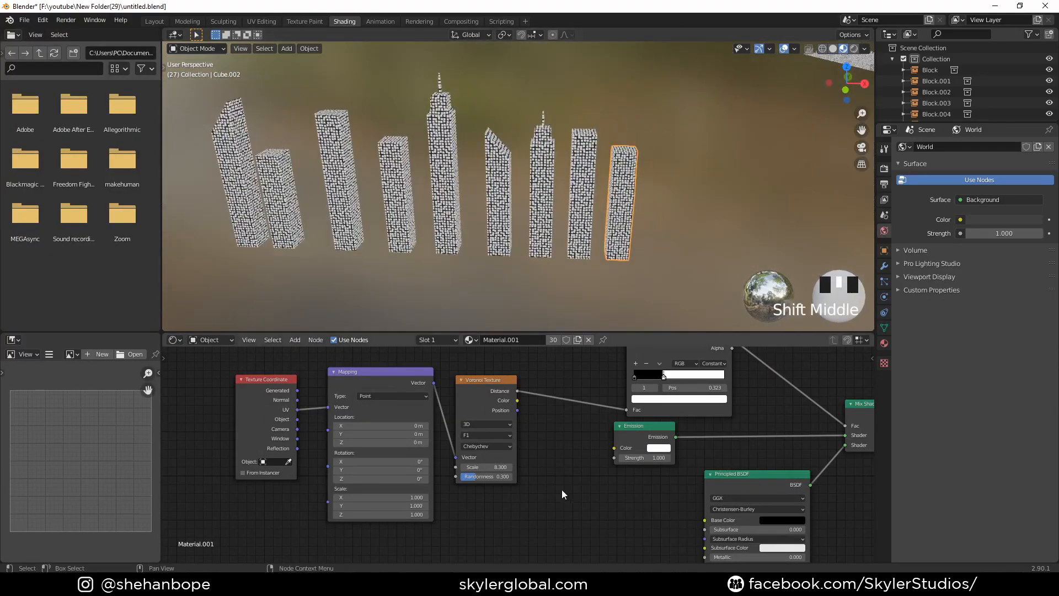
scroll(562, 489, up, 3)
scroll(548, 495, up, 3)
middle_drag(584, 479, 458, 515)
middle_drag(443, 466, 481, 488)
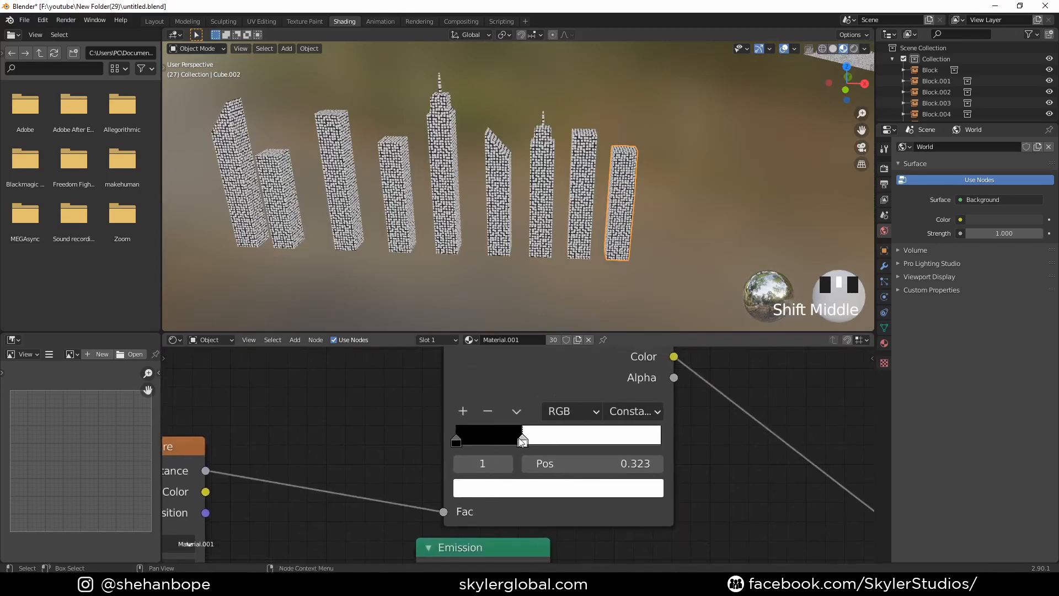
drag(523, 442, 482, 445)
scroll(499, 276, up, 2)
shift+middle_drag(480, 278, 502, 287)
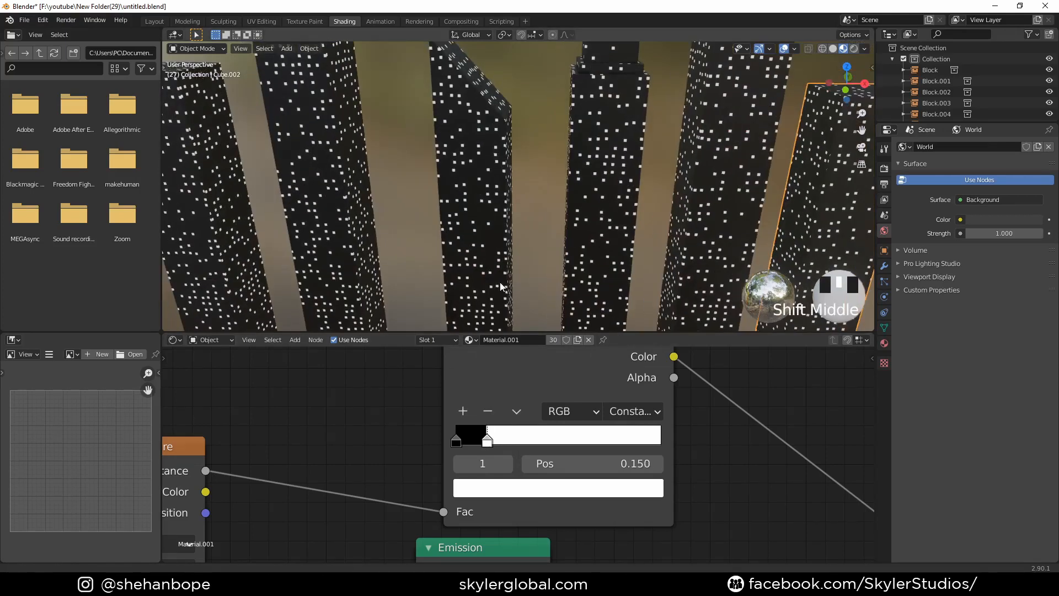
- Raise the Voronoi Texture's Scale to 9.800 in the buildings' window material
middle_drag(309, 520, 550, 384)
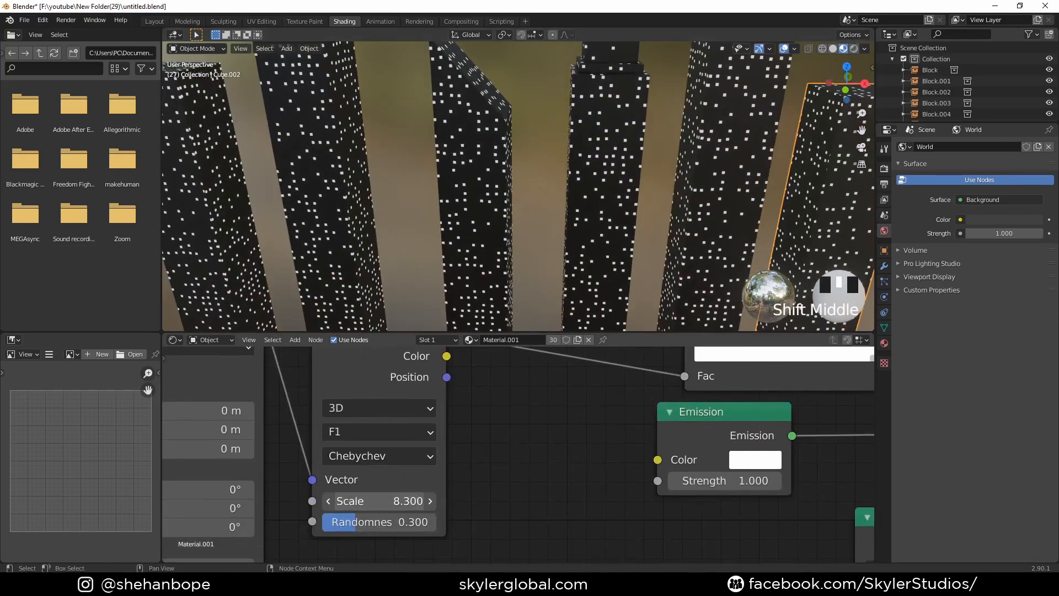
drag(386, 501, 426, 501)
scroll(616, 228, down, 4)
middle_drag(617, 227, 554, 245)
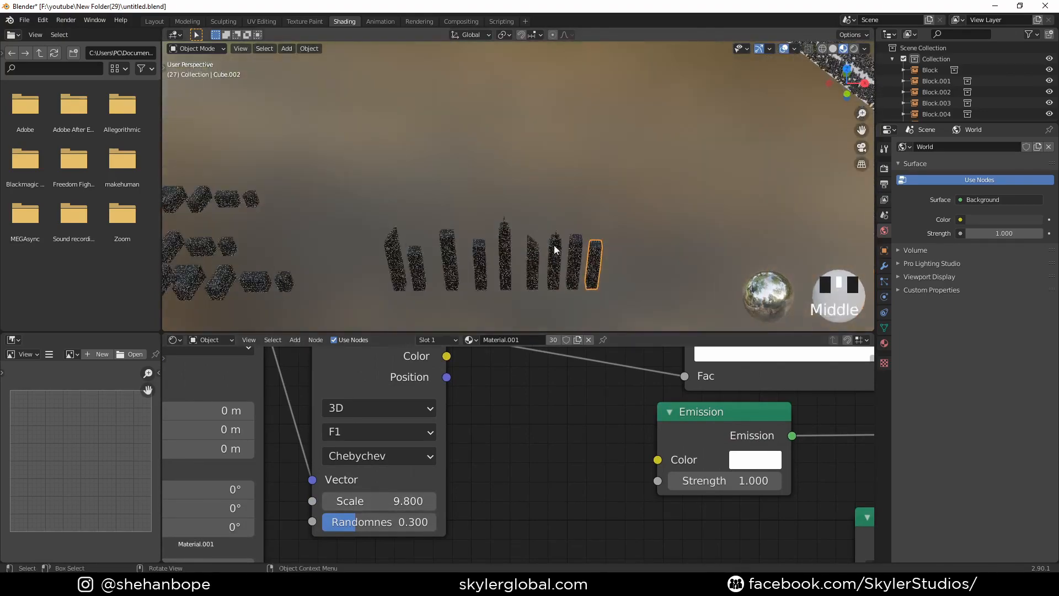
- Add a second material slot to the selected end tower and create a new material in it
scroll(426, 263, up, 3)
shift+middle_drag(426, 262, 399, 155)
key(KP_7)
scroll(481, 255, down, 4)
scroll(567, 247, up, 2)
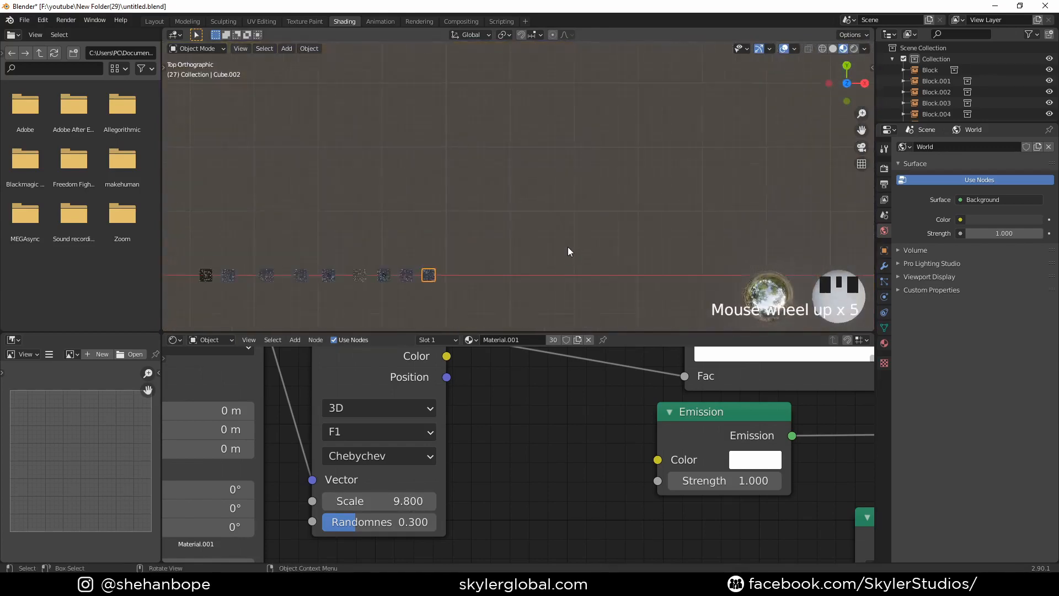
shift+middle_drag(567, 246, 508, 182)
scroll(509, 187, up, 2)
shift+middle_drag(491, 259, 493, 235)
scroll(505, 267, up, 2)
click(885, 343)
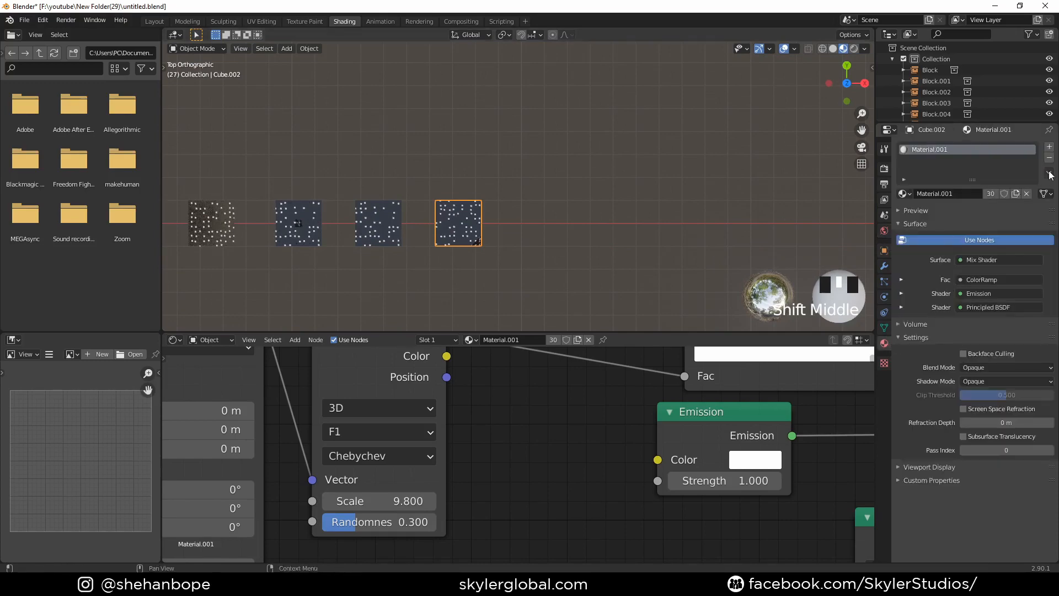
click(1050, 147)
click(974, 216)
key(Tab)
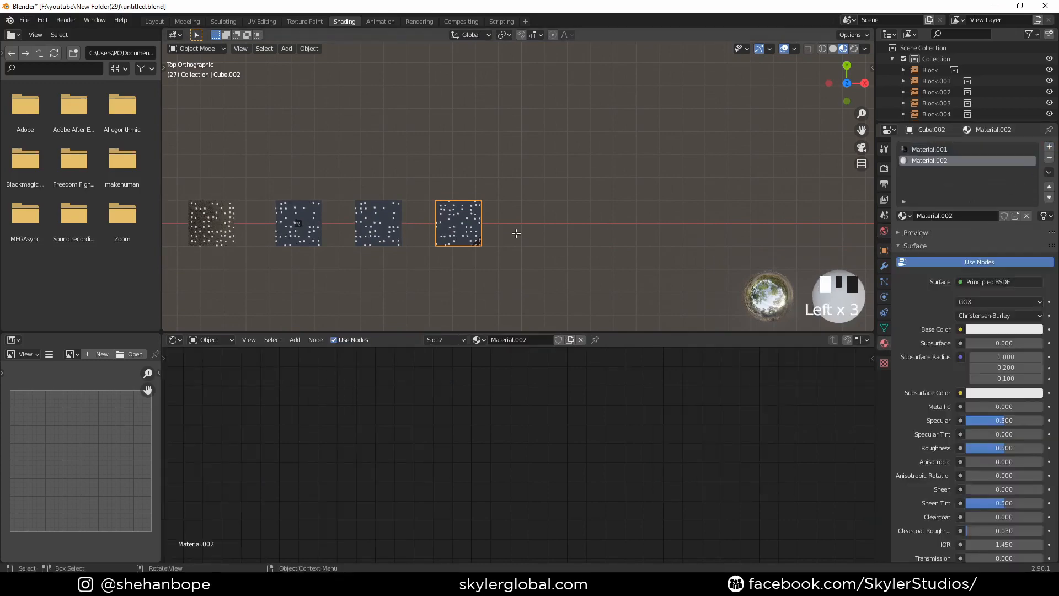
middle_drag(475, 252, 477, 224)
scroll(461, 166, down, 2)
shift+middle_drag(461, 166, 527, 234)
shift+middle_drag(580, 121, 603, 269)
middle_drag(538, 282, 526, 235)
scroll(502, 135, down, 4)
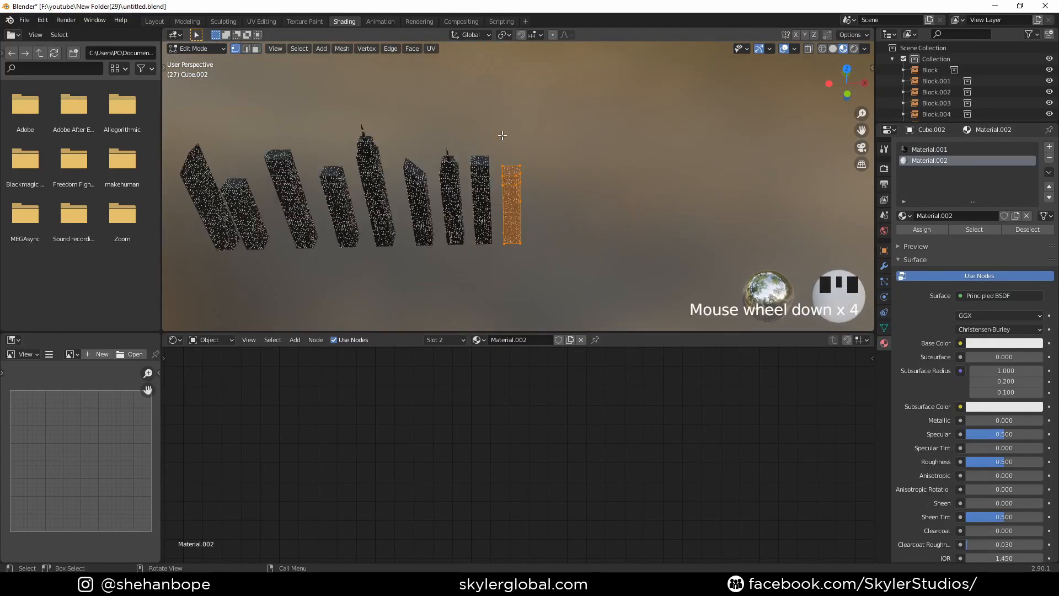
key(Tab)
scroll(515, 185, down, 2)
click(505, 198)
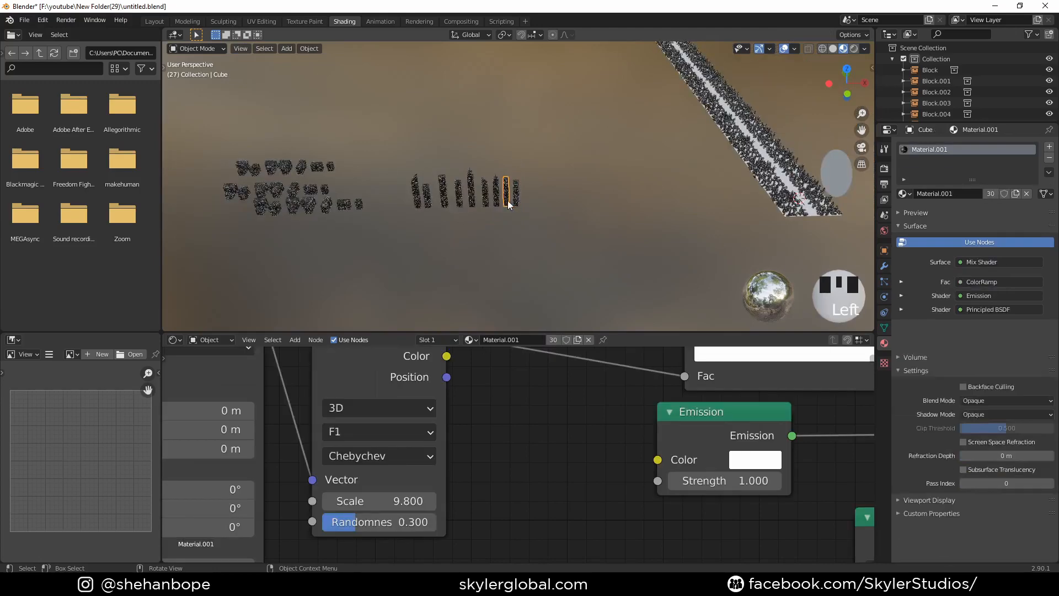
scroll(552, 188, up, 1)
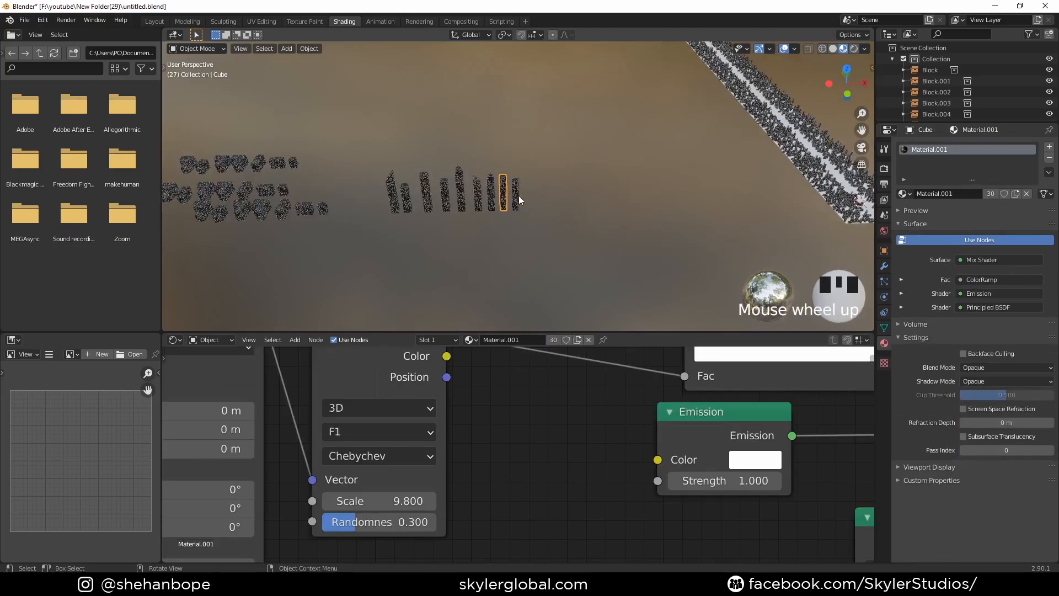
- Select all source towers and blocks with the end tower active, and link its materials to them
click(517, 195)
scroll(601, 226, down, 1)
drag(218, 129, 545, 291)
scroll(530, 217, up, 3)
shift+click(519, 209)
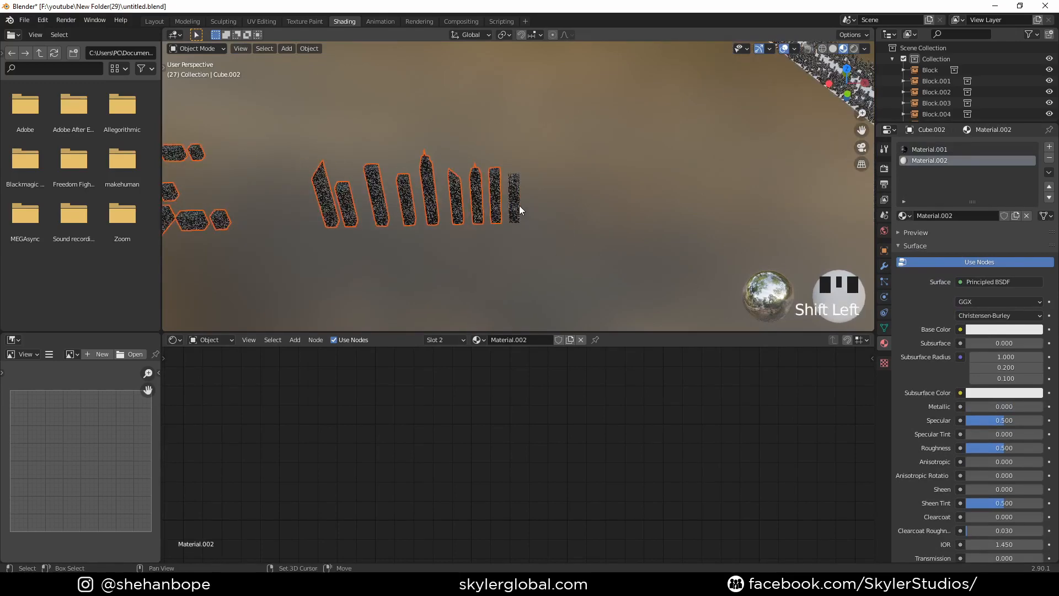
shift+click(519, 209)
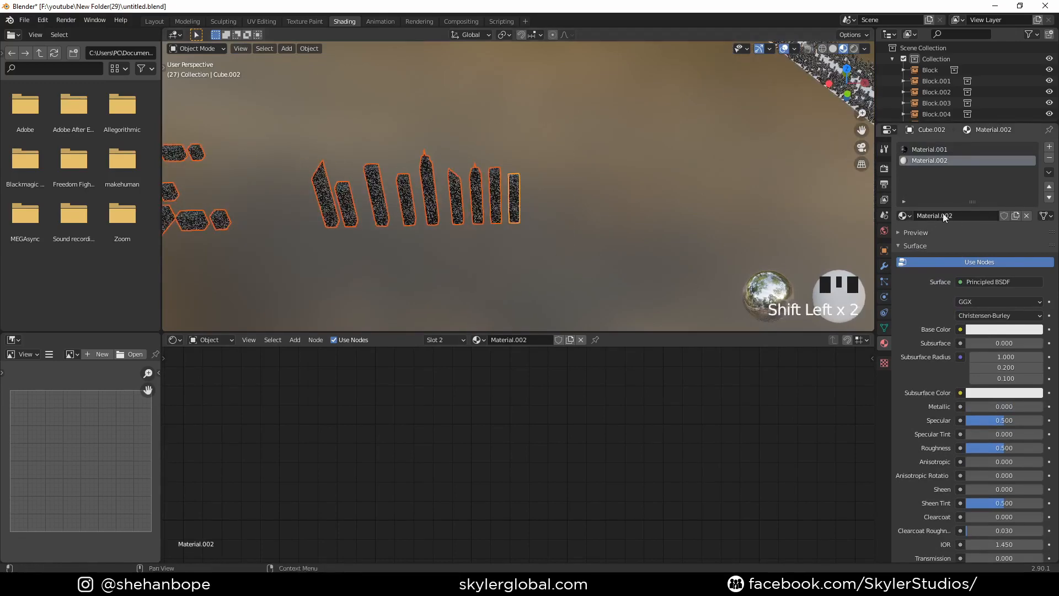
key(ctrl+l)
click(558, 195)
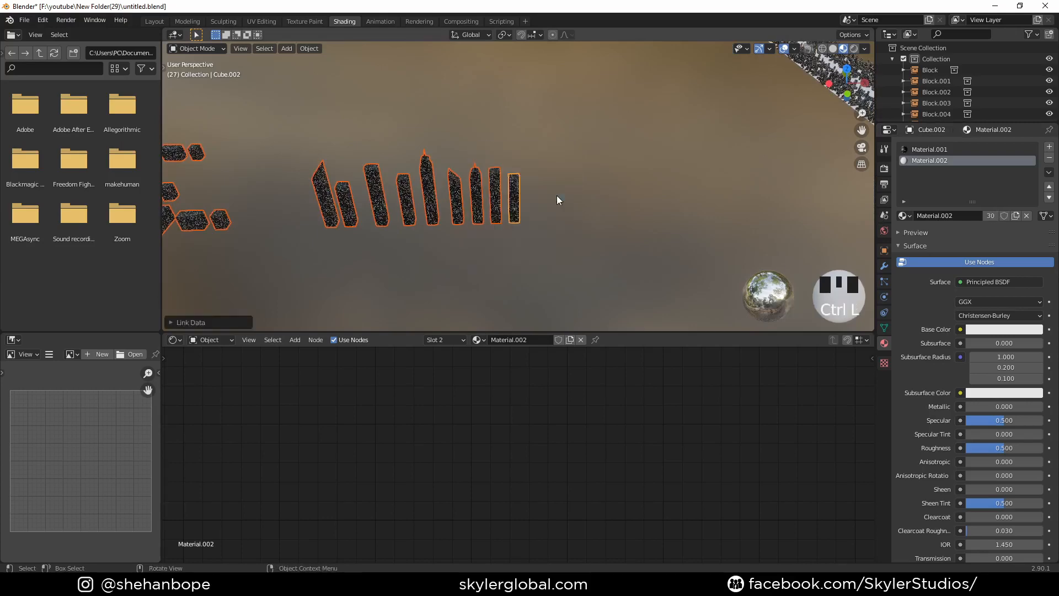
- Check the neighbouring tower's material slots, and select the end tower's roof face in Edit Mode before returning to Object Mode
scroll(538, 197, up, 3)
click(489, 208)
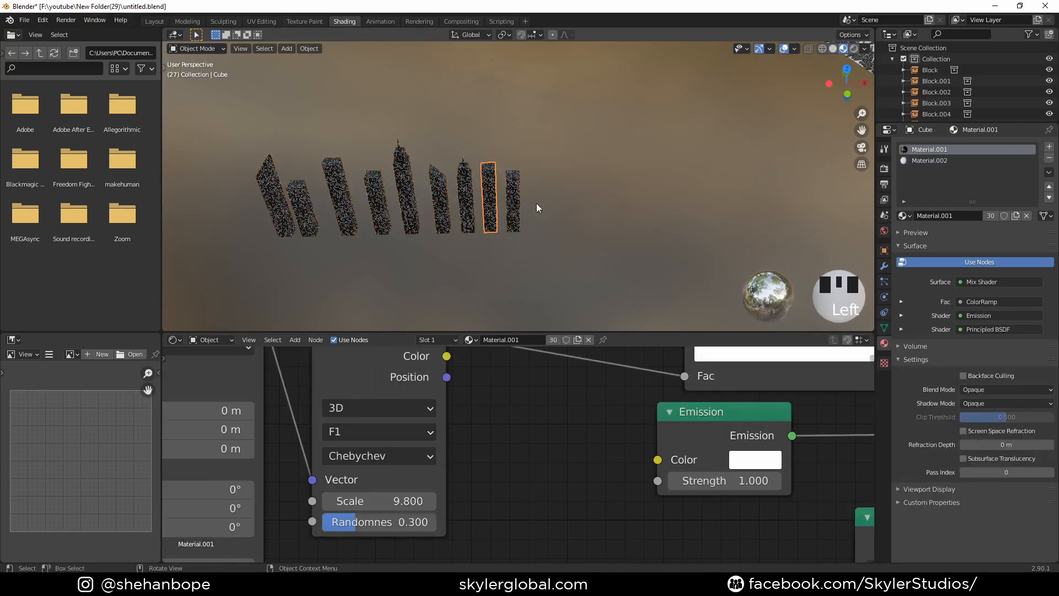
click(513, 211)
scroll(518, 176, up, 4)
scroll(521, 163, up, 2)
key(Tab)
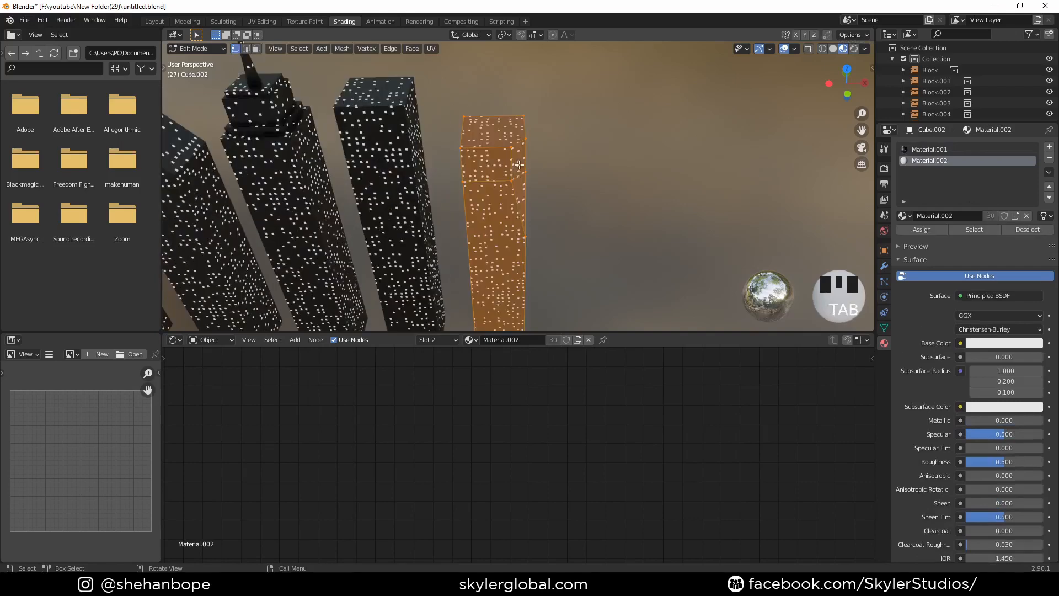
click(502, 141)
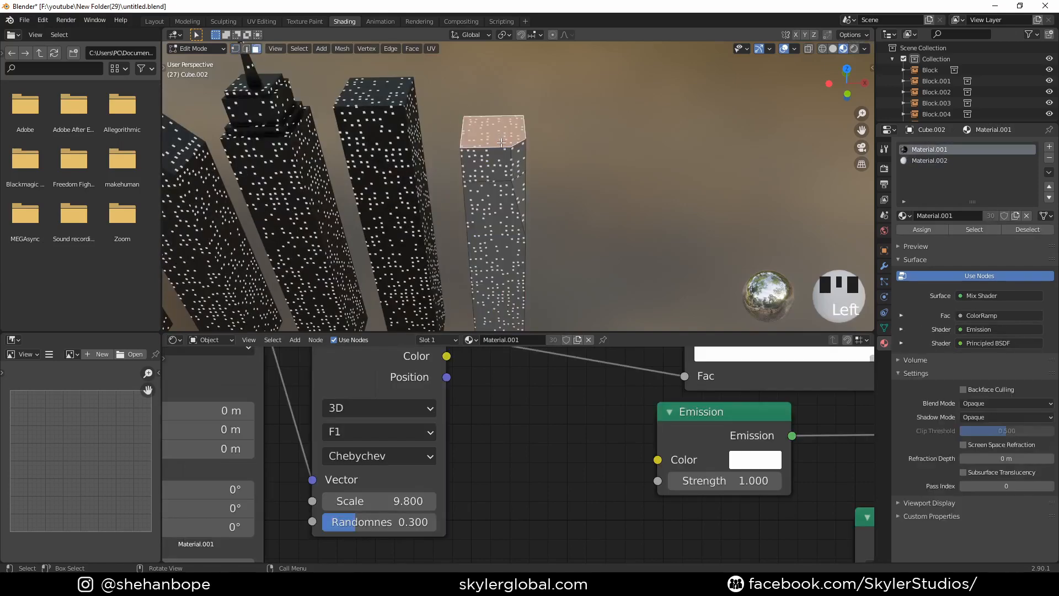
scroll(501, 142, down, 3)
key(Tab)
scroll(580, 157, down, 5)
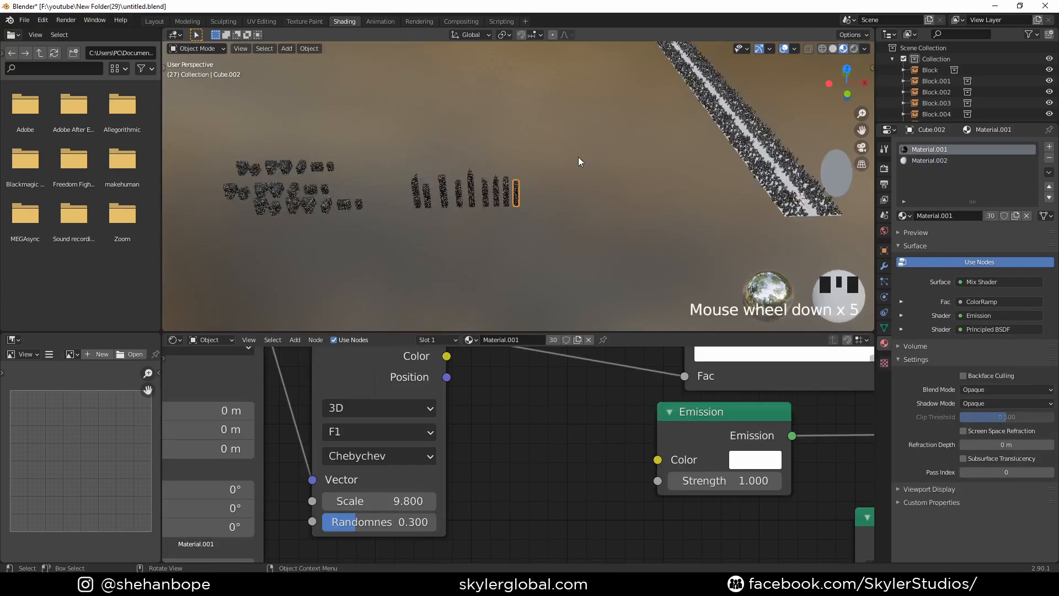
- Enter Edit Mode on all source towers and blocks together, and select only the end tower's roof face
drag(213, 135, 489, 280)
scroll(535, 198, up, 3)
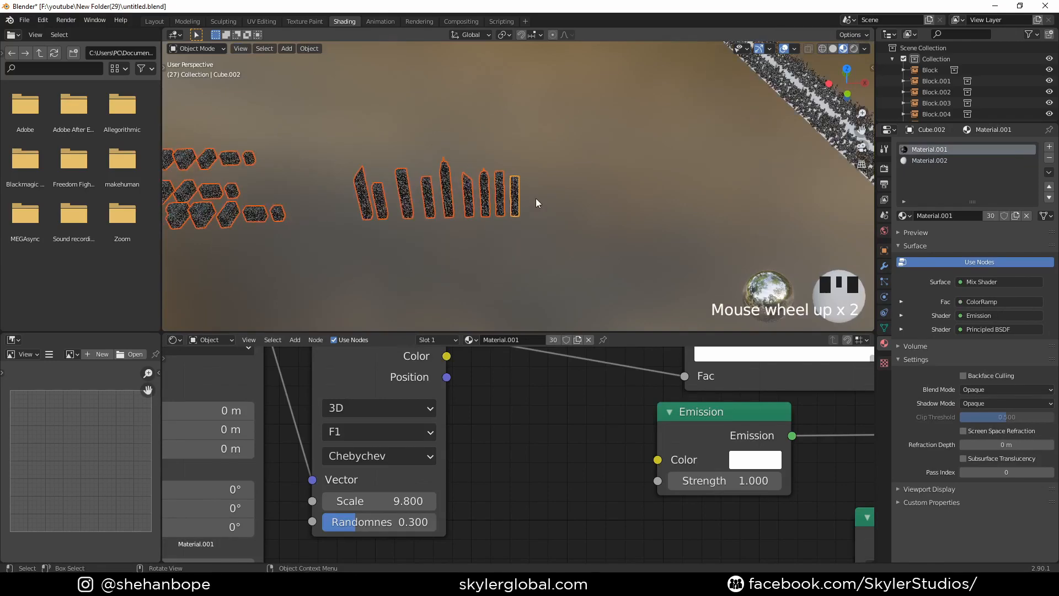
scroll(535, 192, up, 7)
key(Tab)
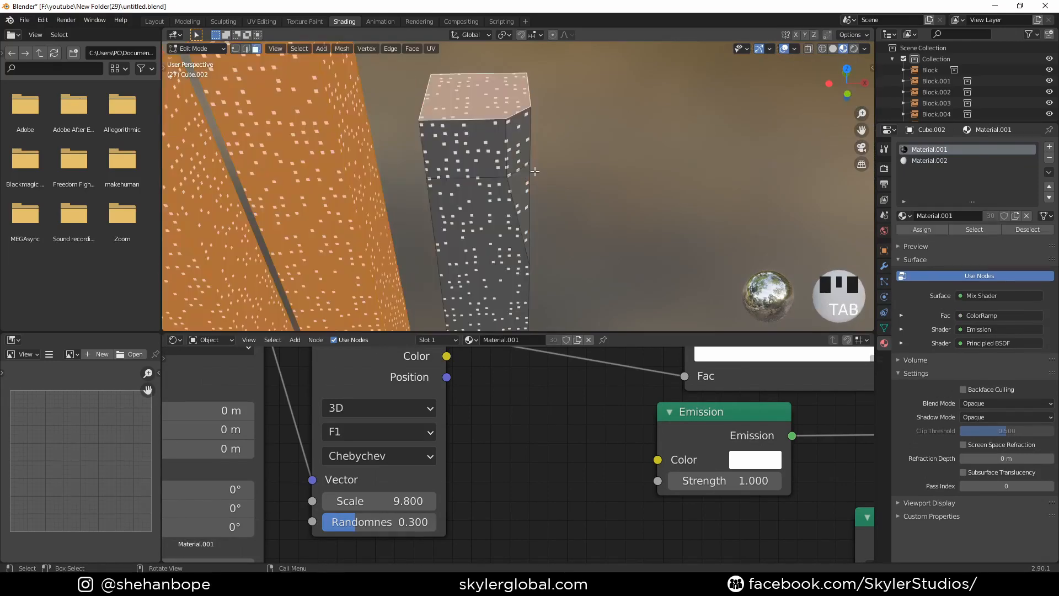
scroll(531, 168, down, 4)
shift+middle_drag(519, 149, 532, 157)
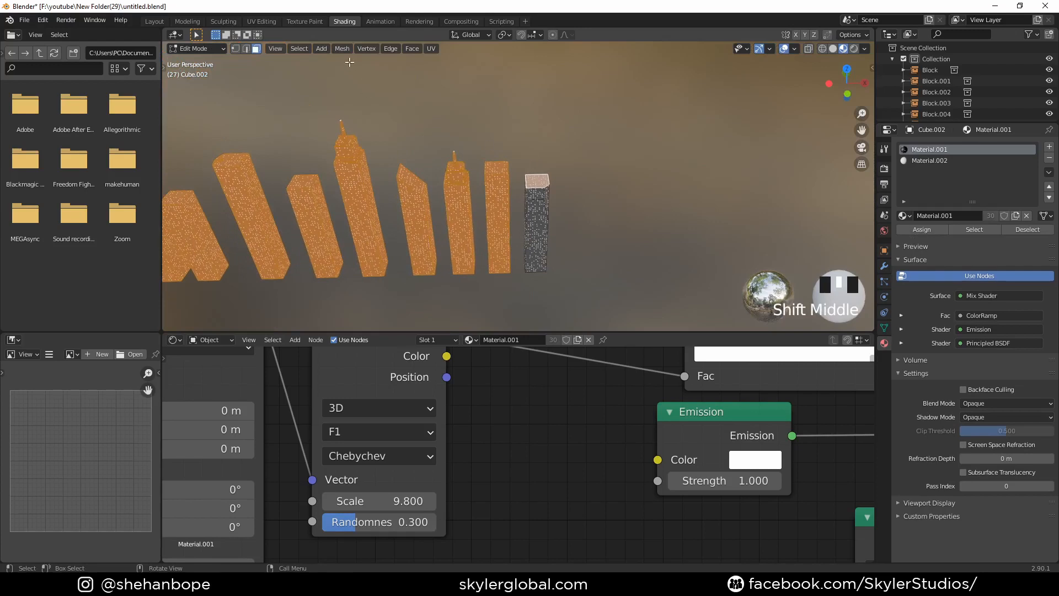
click(411, 48)
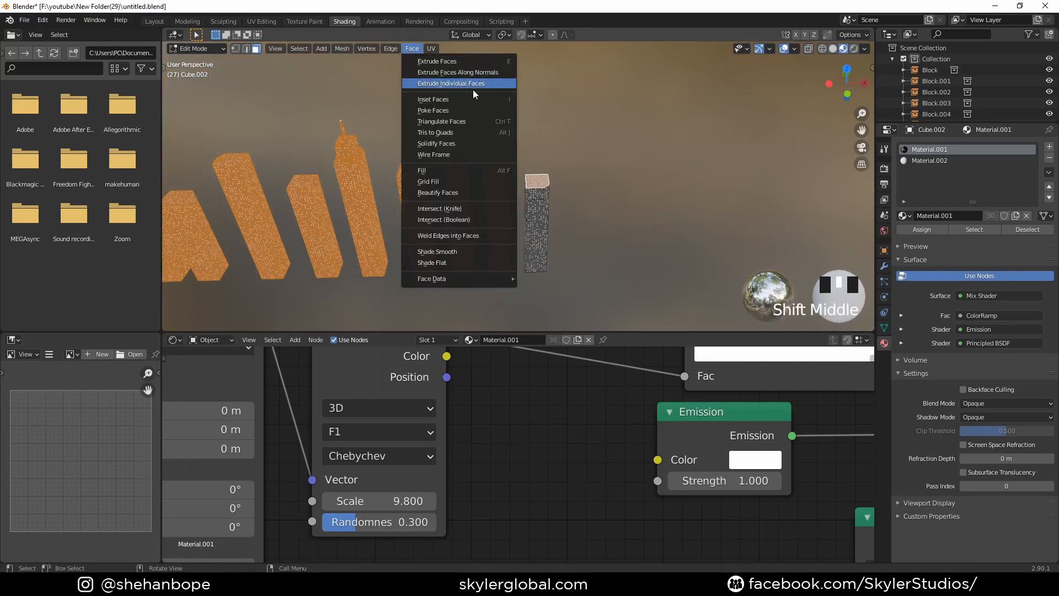
shift+click(541, 180)
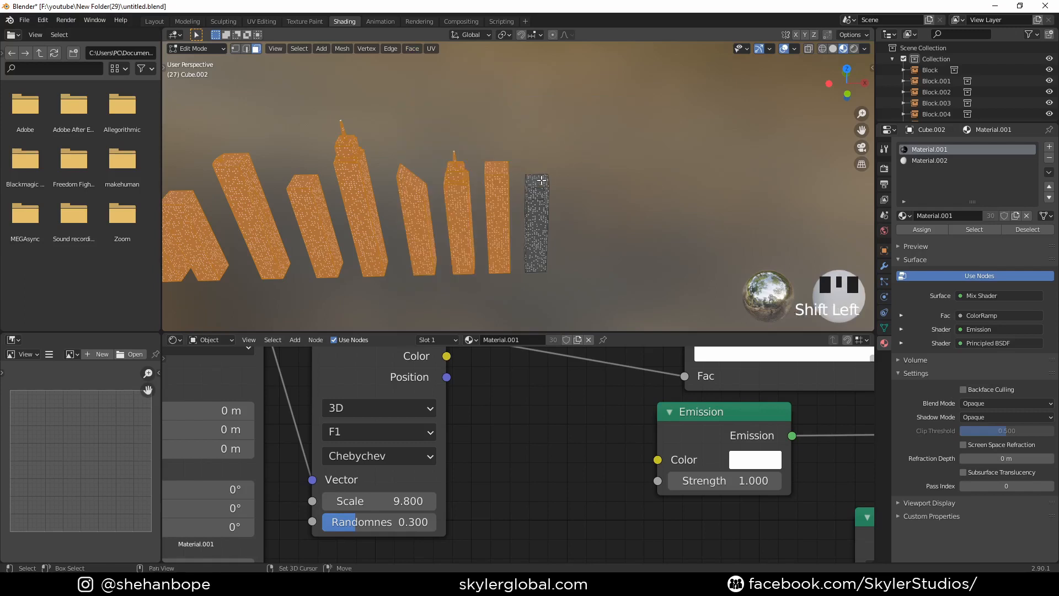
shift+click(539, 180)
click(539, 180)
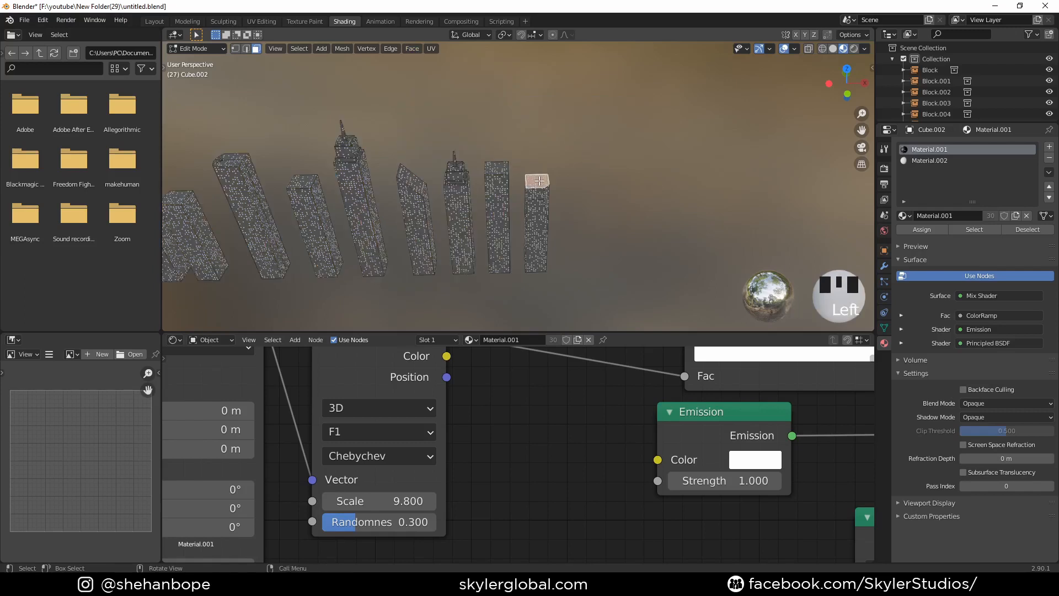
- Select all faces with a normal similar to the end tower's roof and assign Material.002 to them
click(291, 48)
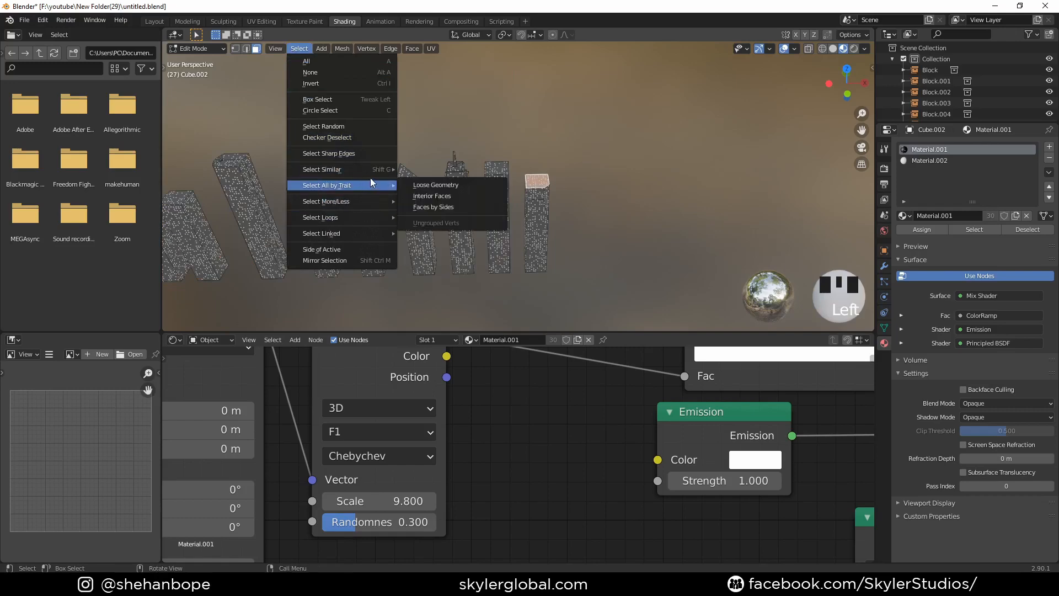
mouse_move(370, 170)
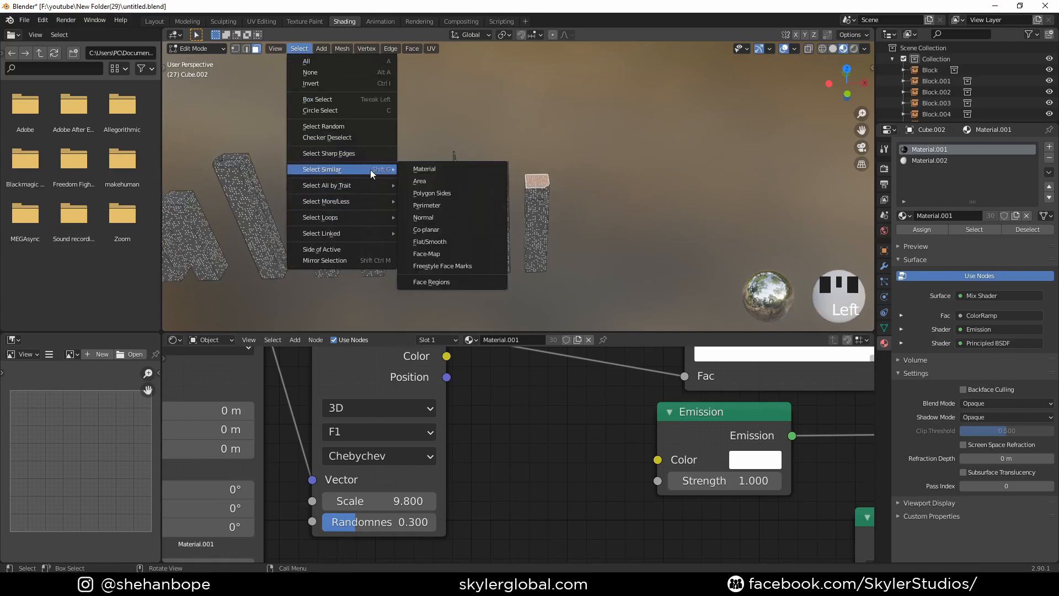
click(455, 218)
scroll(308, 180, down, 5)
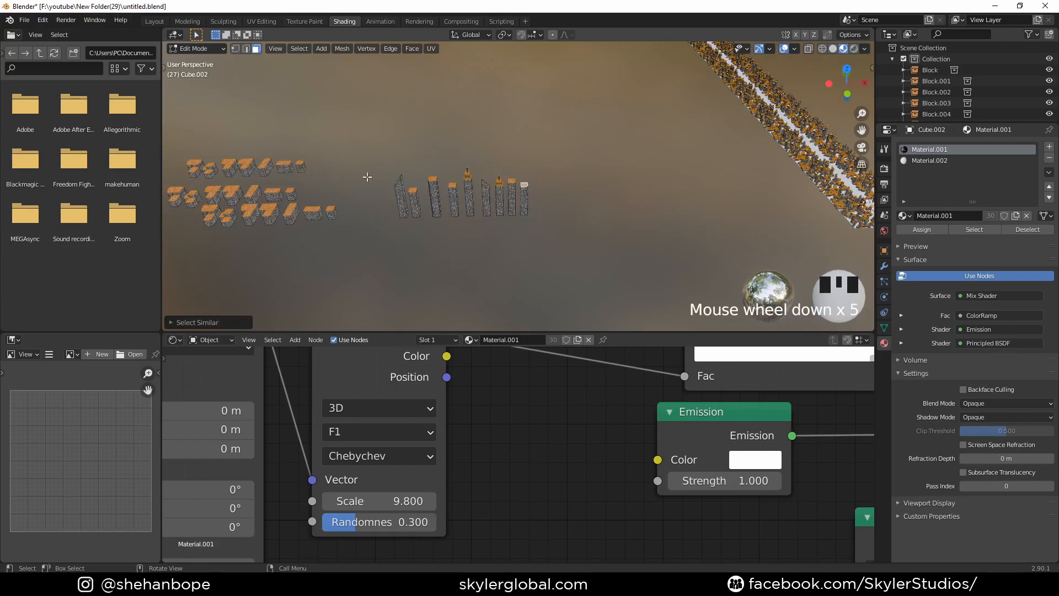
scroll(440, 162, up, 4)
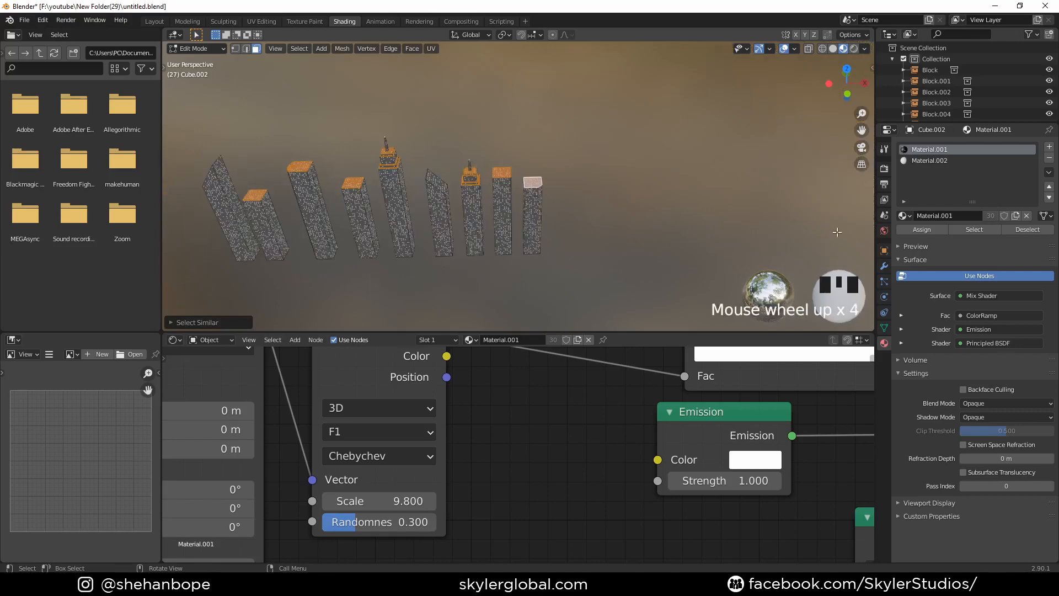
click(951, 160)
click(905, 229)
- Select the slanted roof face of the tower at the opposite end of the row and assign Material.002
middle_drag(606, 144, 607, 165)
click(929, 150)
click(929, 160)
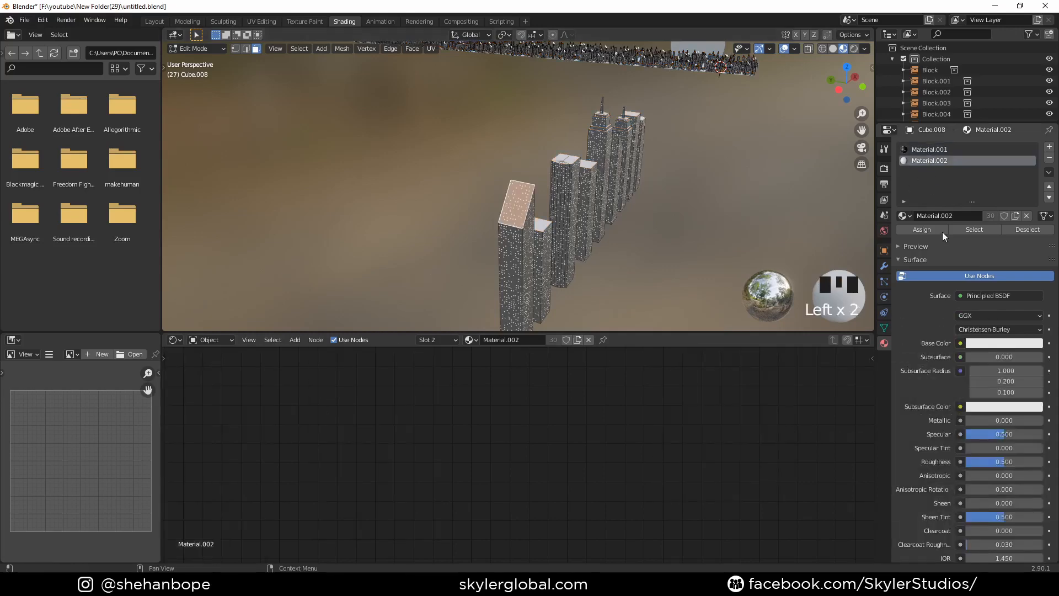
click(939, 229)
- Select the slanted roof face of the tower in the middle of the row and assign Material.002
middle_drag(635, 166, 561, 197)
scroll(561, 197, down, 2)
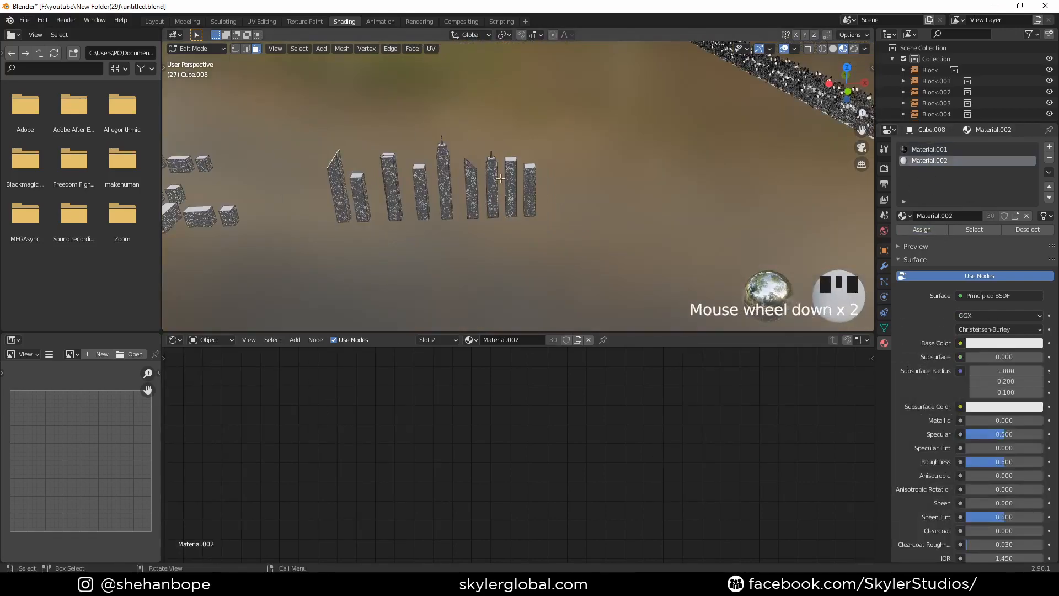
click(468, 165)
scroll(468, 165, up, 4)
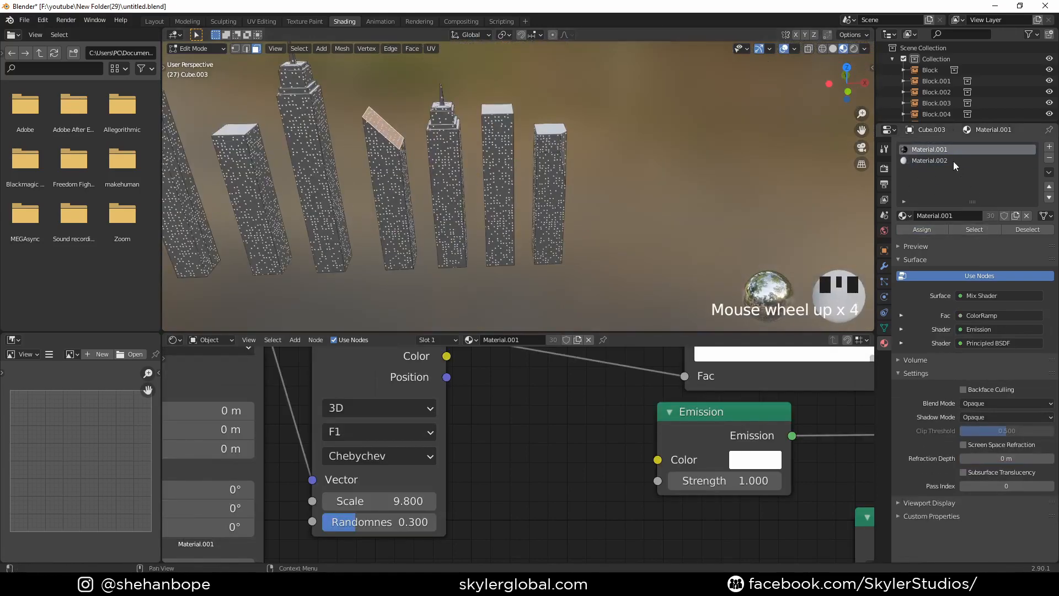
click(929, 161)
click(922, 229)
- Return to Object Mode and darken the roof material's Base Color to a dark grey
middle_drag(497, 165, 511, 183)
scroll(361, 167, down, 2)
scroll(518, 215, up, 4)
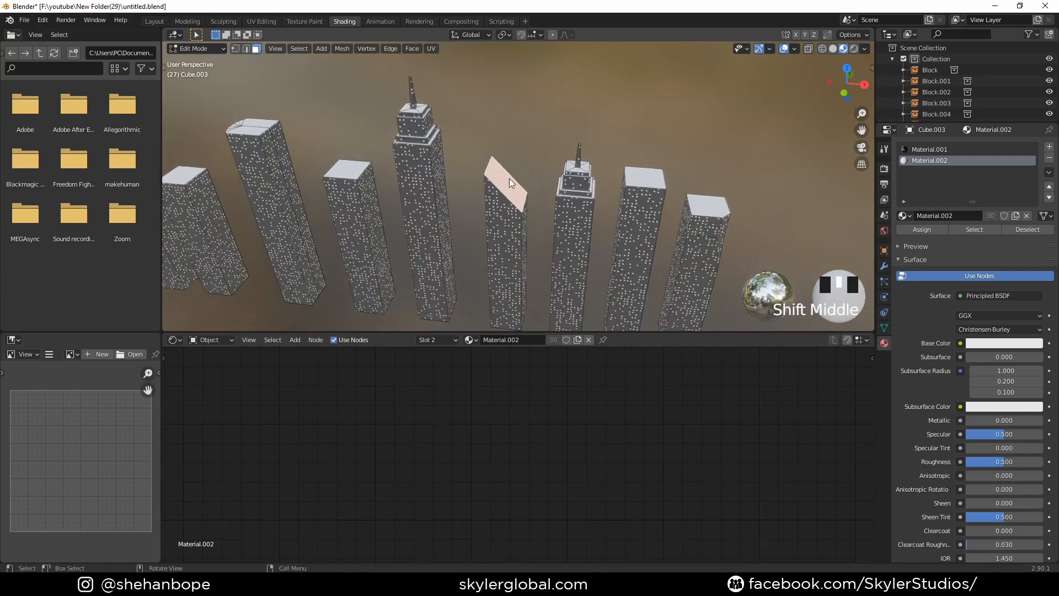
key(Tab)
shift+middle_drag(603, 224, 460, 207)
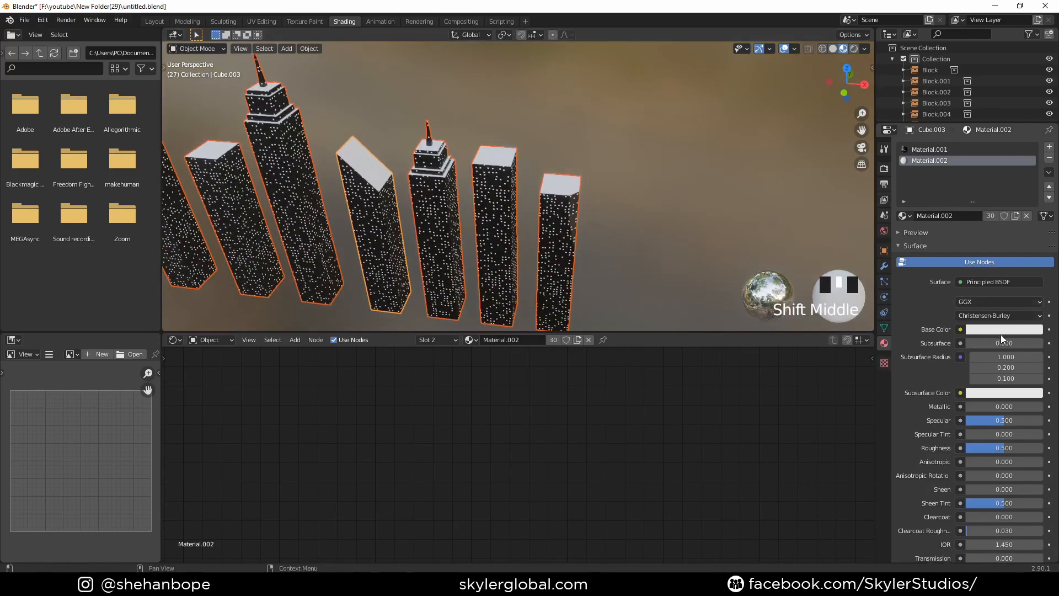
click(1015, 330)
drag(1034, 215, 1035, 231)
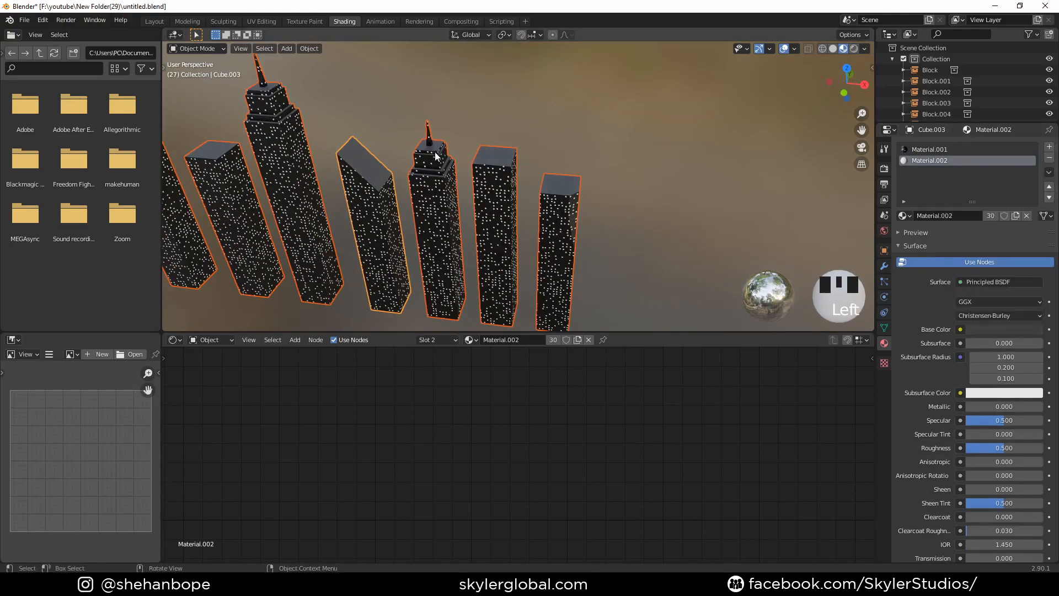
- Inspect the darkened roofs on the source towers and examine the city through the camera
middle_drag(436, 156, 486, 202)
scroll(580, 185, down, 2)
shift+middle_drag(486, 202, 609, 151)
scroll(465, 216, down, 1)
shift+middle_drag(465, 216, 538, 177)
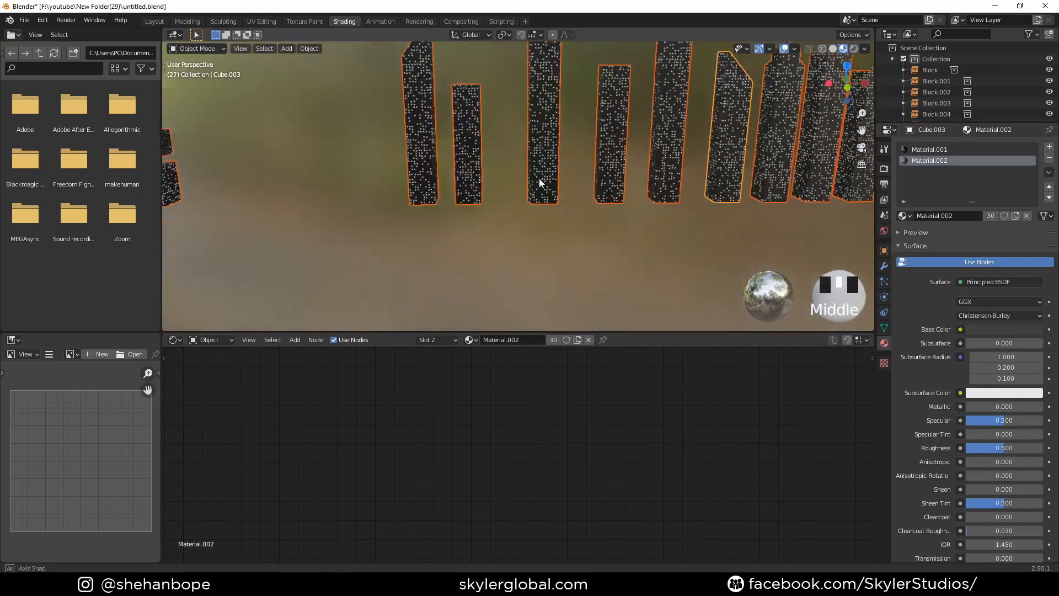
key(KP_0)
scroll(458, 217, up, 2)
shift+middle_drag(458, 218, 540, 217)
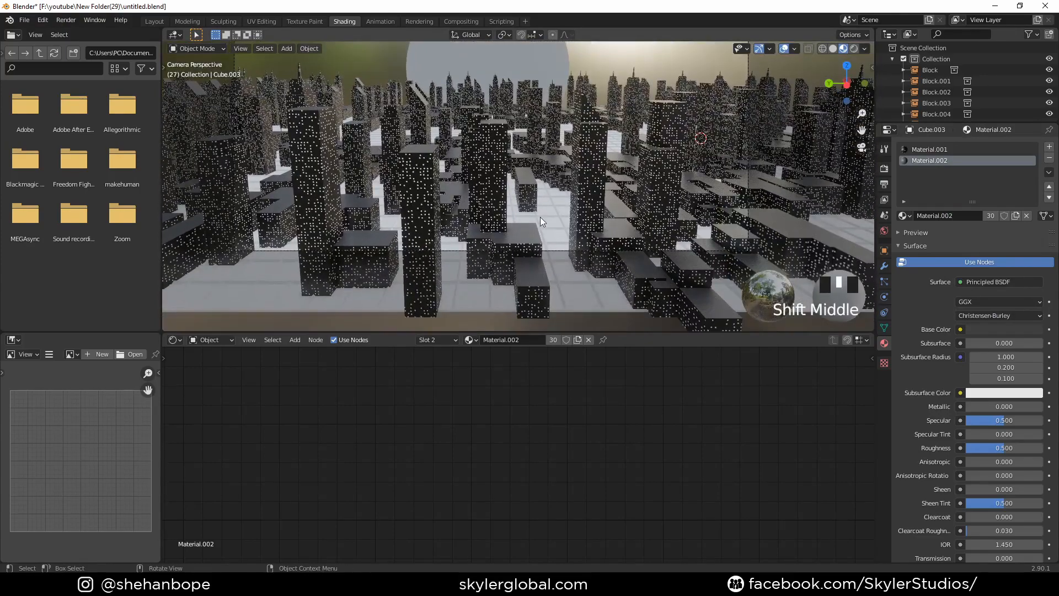
- Give the street grid-line object a new material and change its surface shader to Emission
click(541, 217)
click(948, 194)
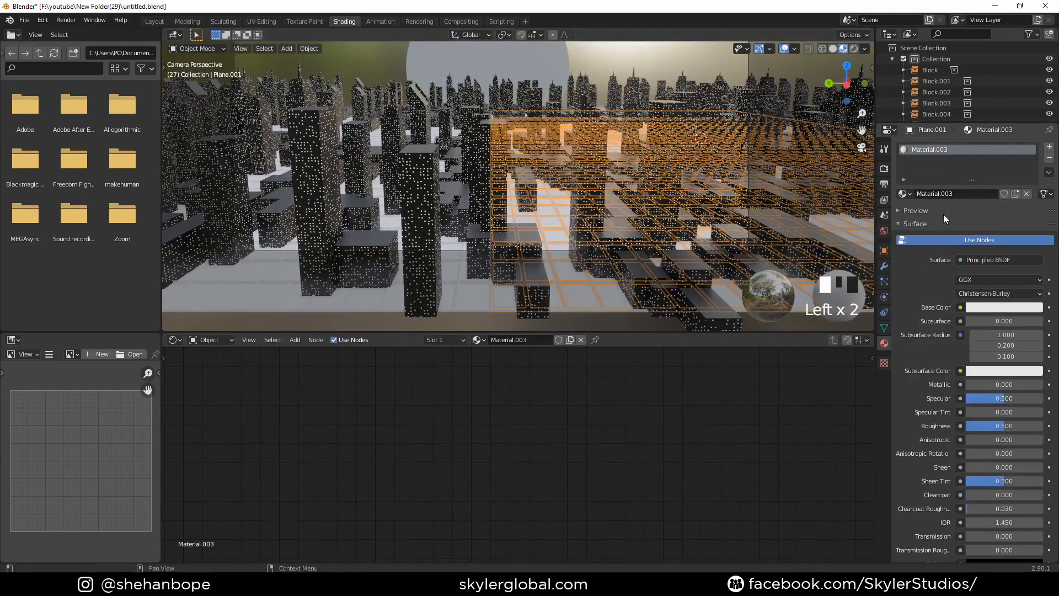
click(993, 307)
click(951, 221)
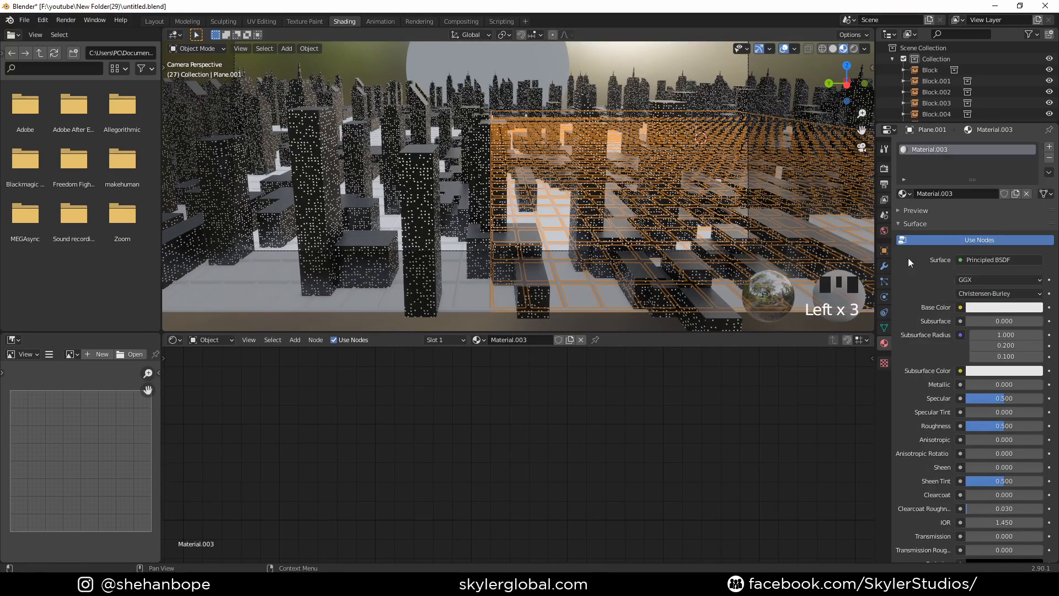
click(984, 256)
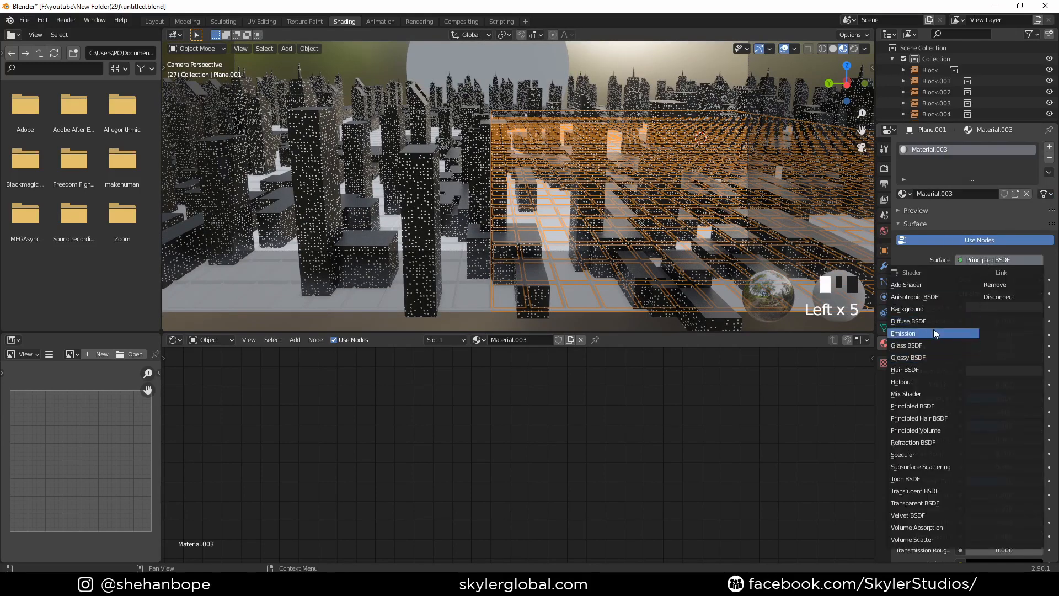
click(933, 330)
- Set the grid lines' emission colour to a saturated light blue, about hue 0.551 and saturation 0.843
click(988, 283)
click(1001, 132)
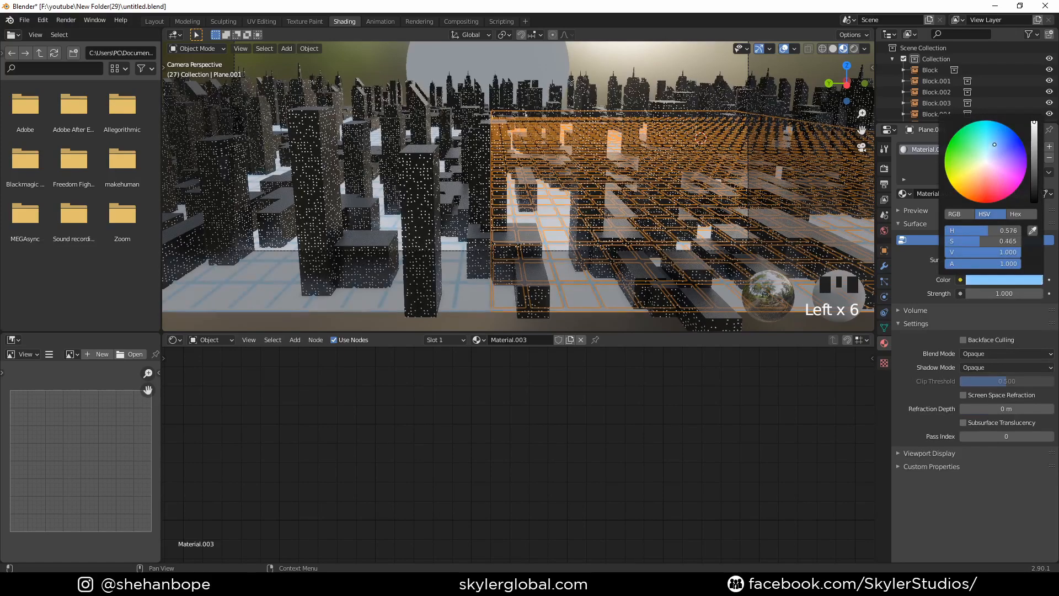
drag(1001, 132, 997, 131)
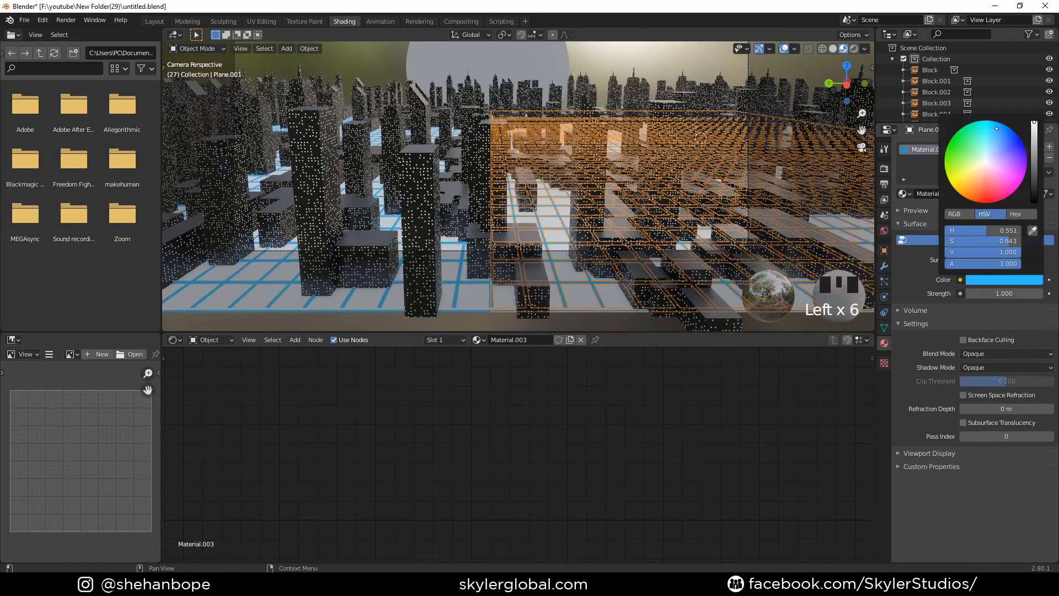
- Give the ground plane a new material and darken its Base Color to a value of about 0.167
click(609, 291)
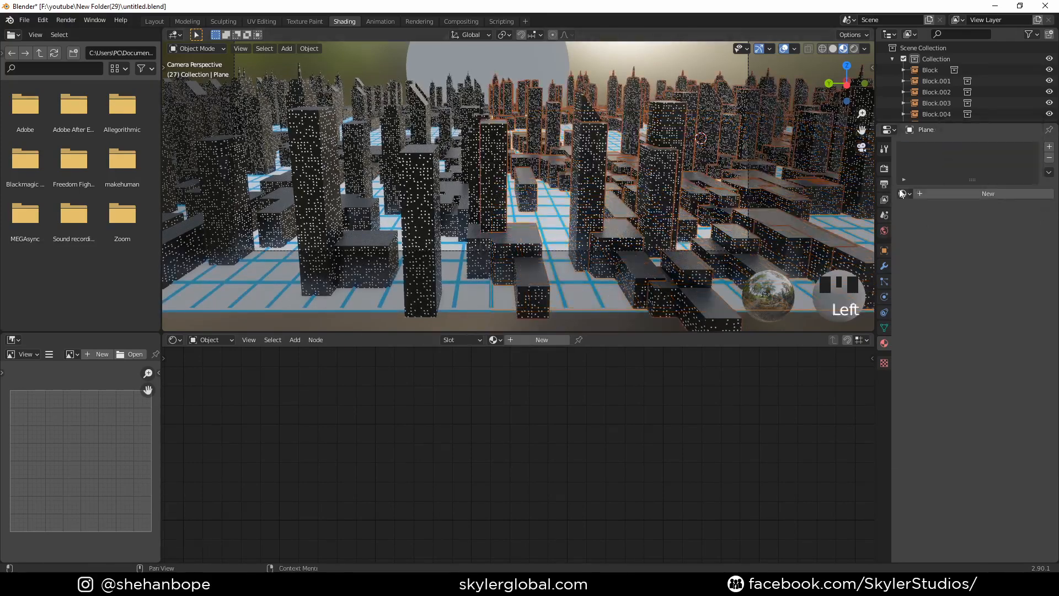
click(932, 194)
click(1004, 307)
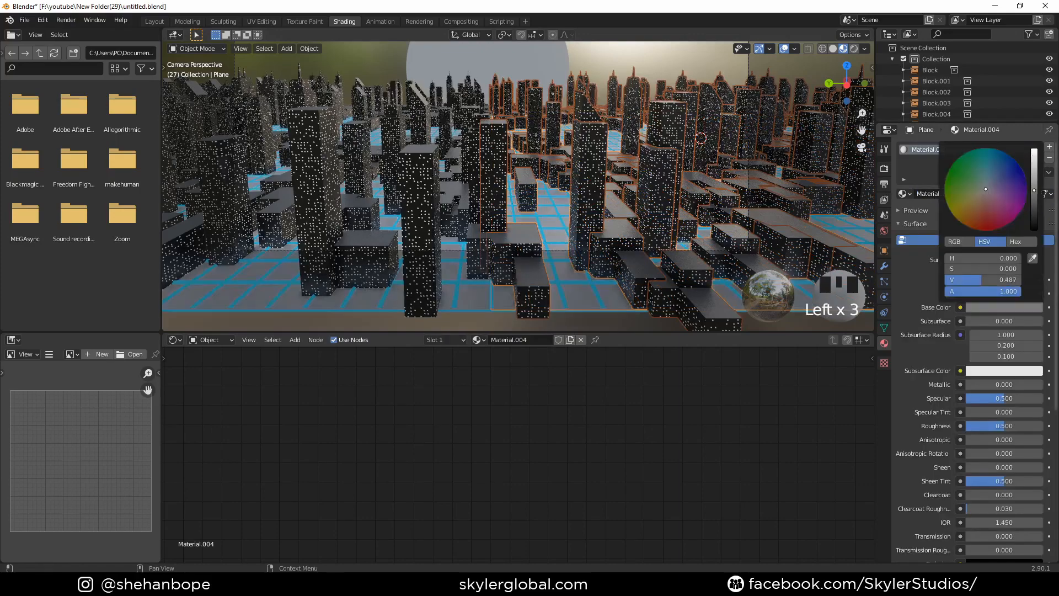
drag(1034, 191, 1034, 217)
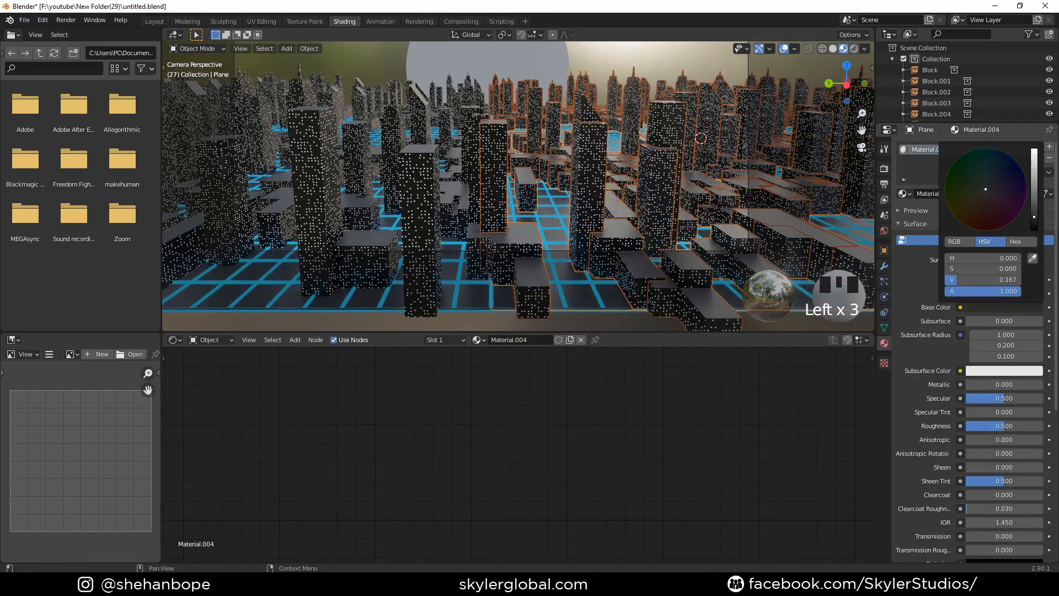
- Give the sun disc behind the skyline a new material with an Emission surface
scroll(485, 207, down, 2)
click(508, 74)
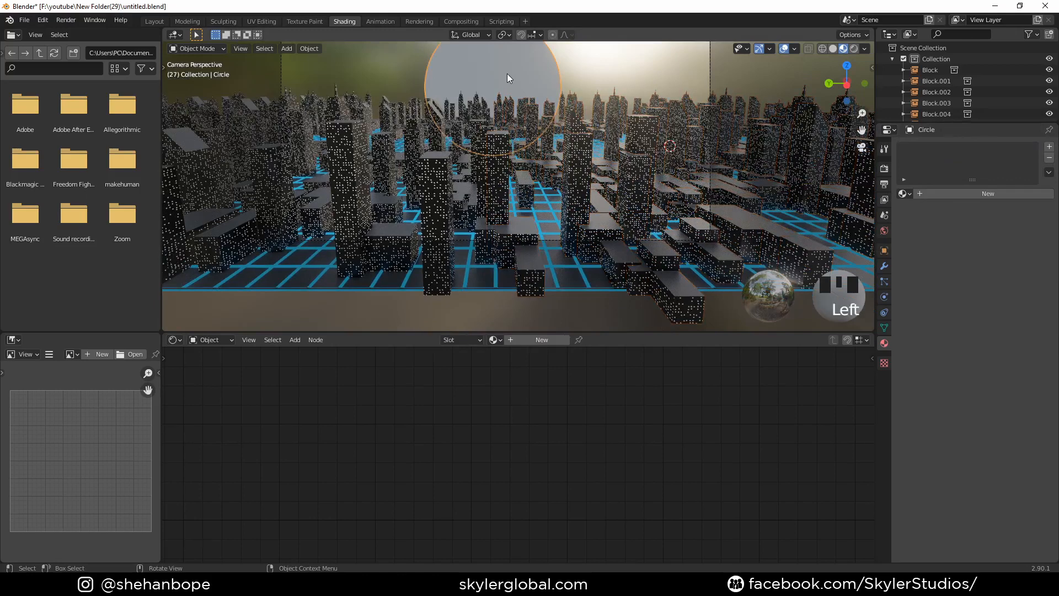
click(948, 196)
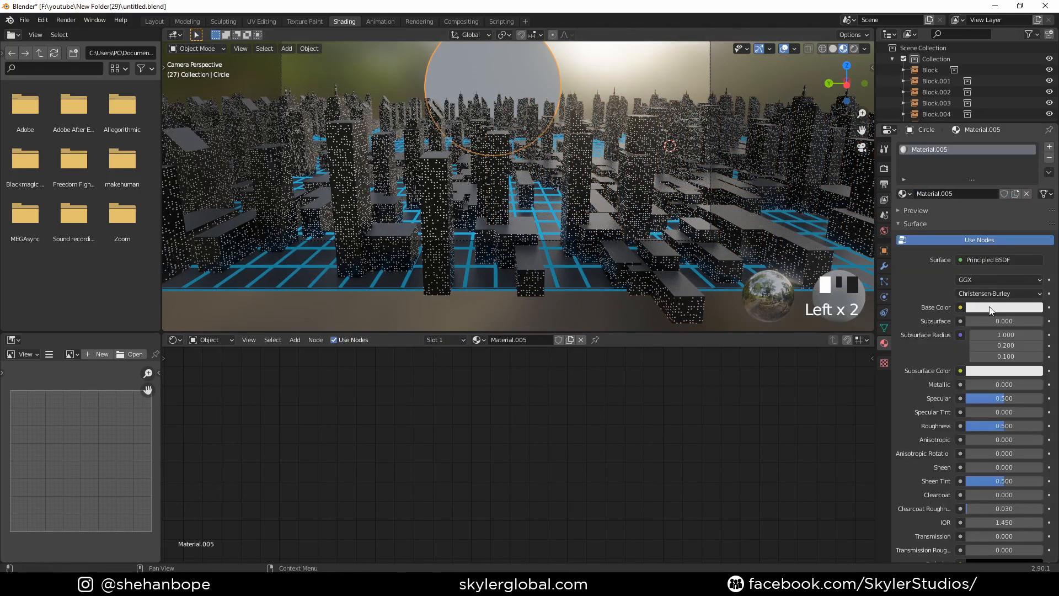
click(985, 259)
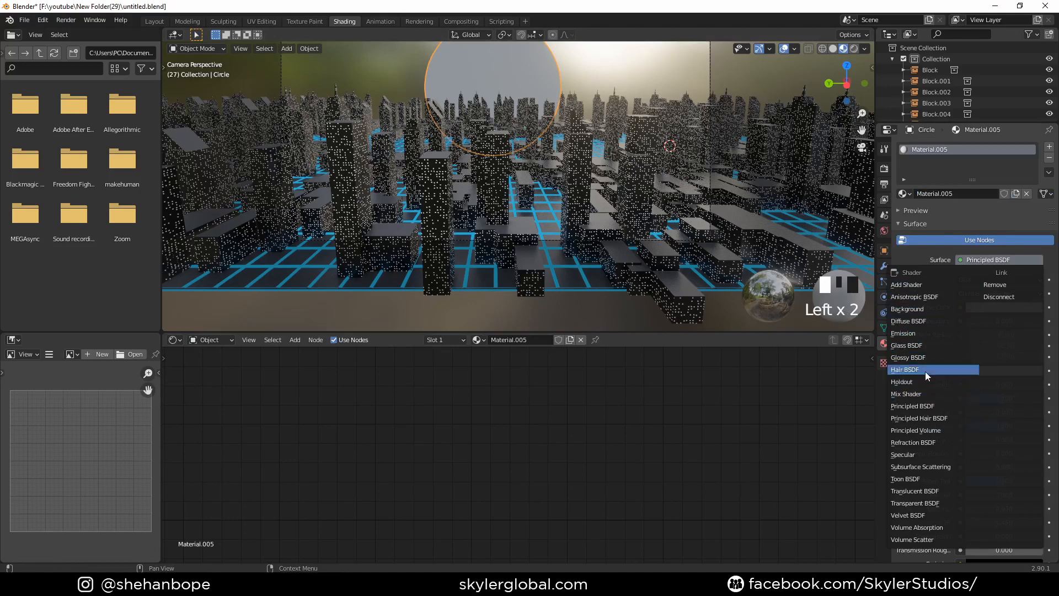
click(932, 333)
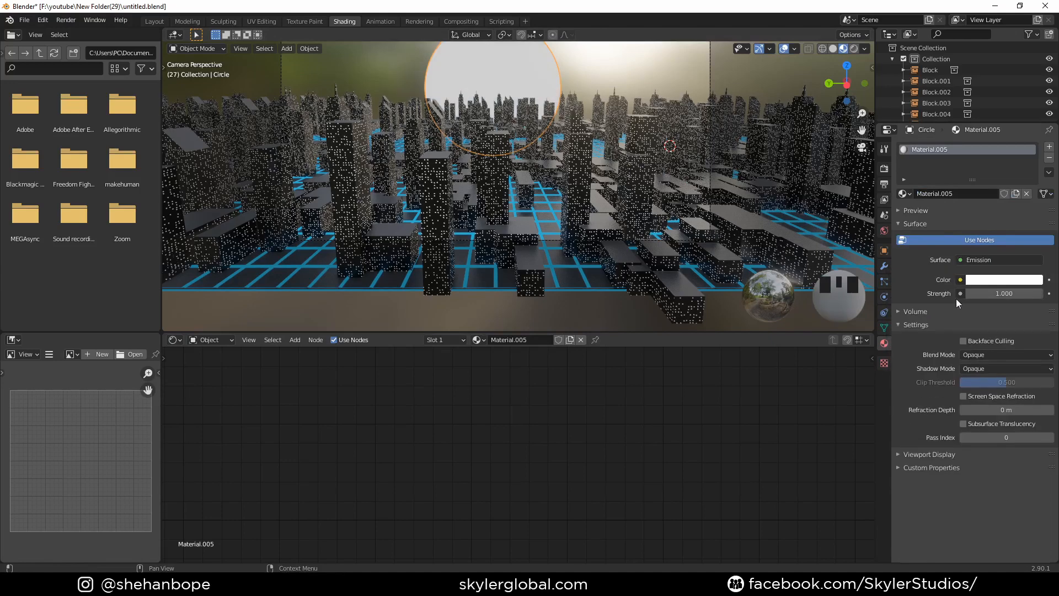
- Set the sun disc's emission colour to a bright orange
click(999, 281)
drag(986, 162, 963, 129)
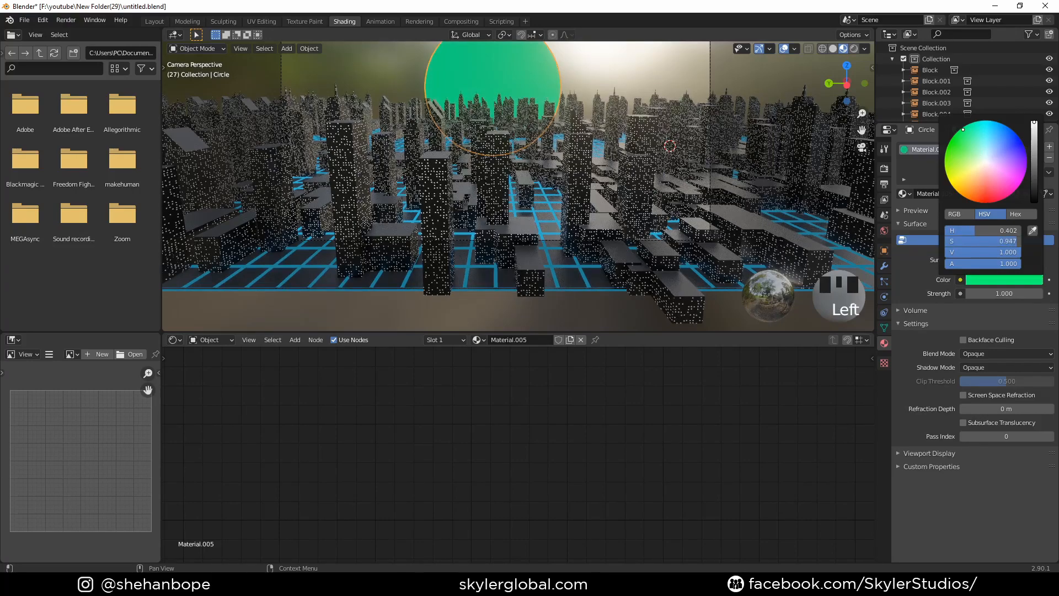
drag(964, 129, 953, 186)
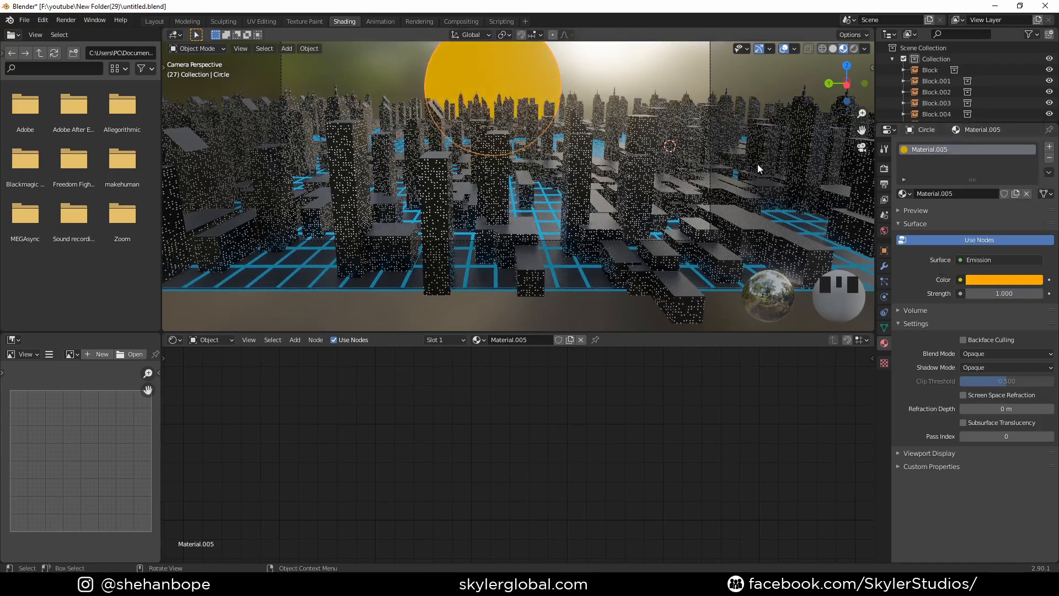
- Preview the city in Rendered shading and examine the glowing sun, grid lines and buildings from different angles
scroll(720, 104, down, 1)
click(854, 49)
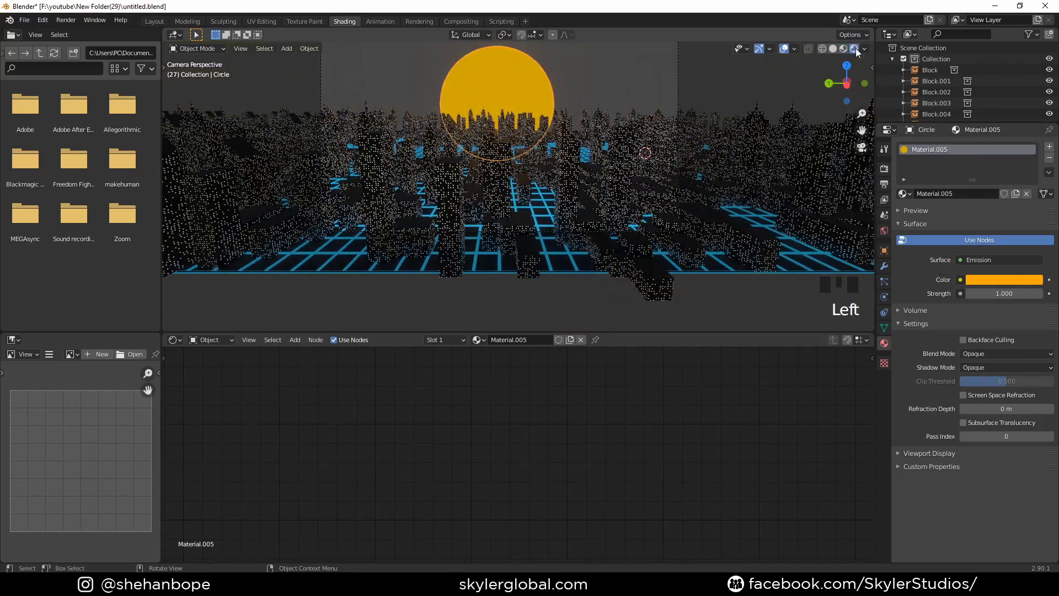
scroll(657, 118, up, 2)
shift+middle_drag(657, 118, 518, 190)
scroll(619, 127, down, 19)
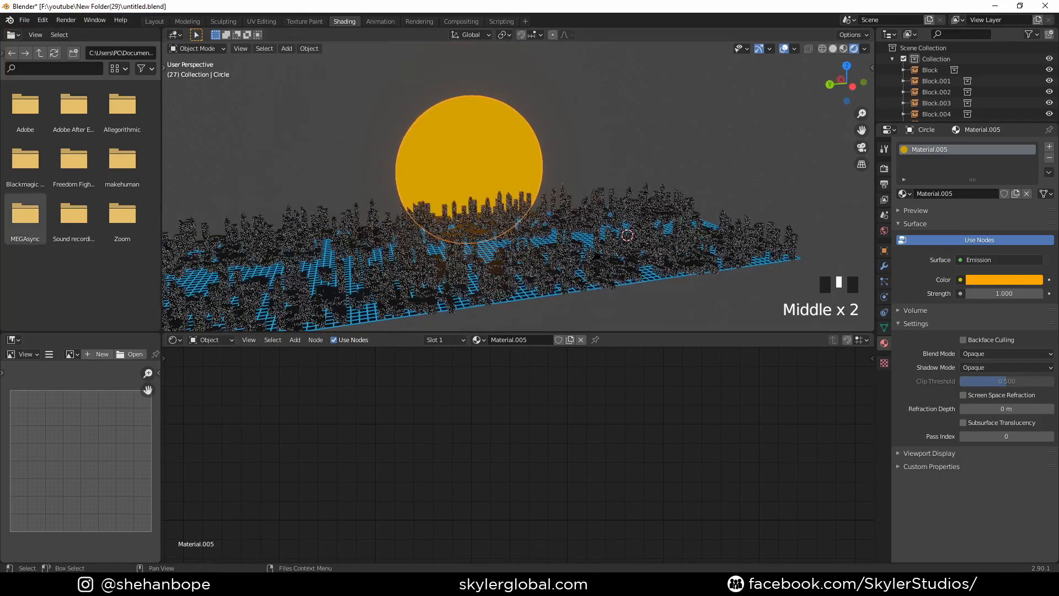
- Add a cube near the sun end of the city and enlarge it uniformly in top view
scroll(558, 192, down, 3)
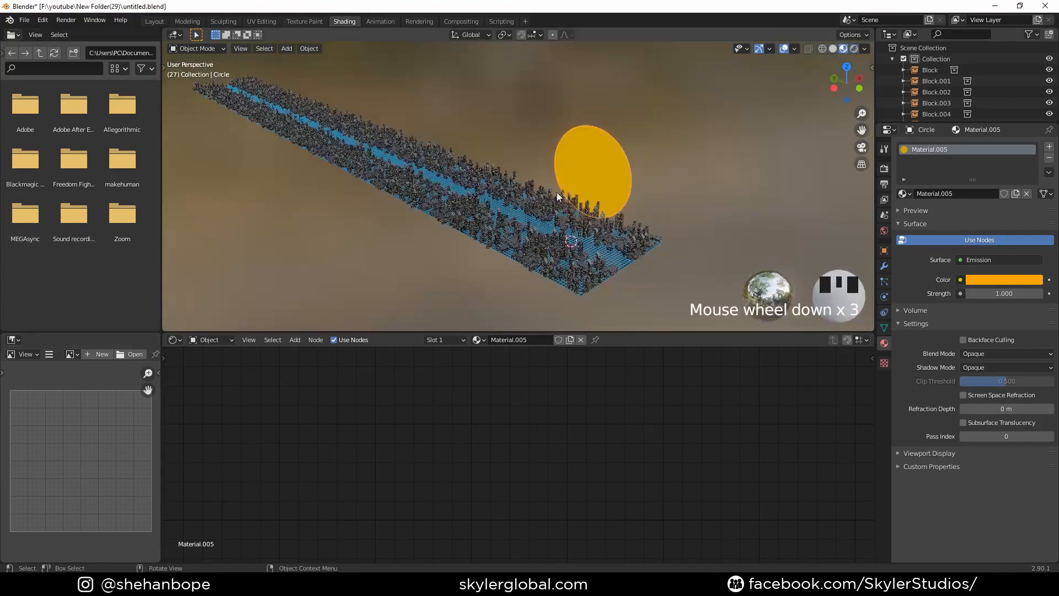
key(shift+a)
mouse_move(539, 197)
click(604, 206)
middle_drag(571, 229, 596, 238)
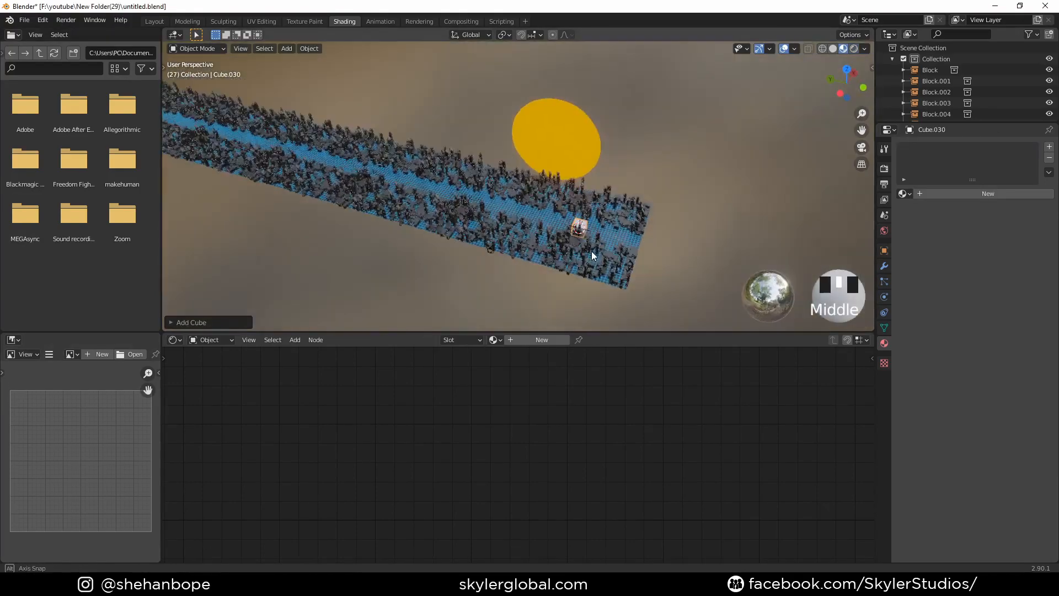
scroll(596, 237, up, 3)
key(s)
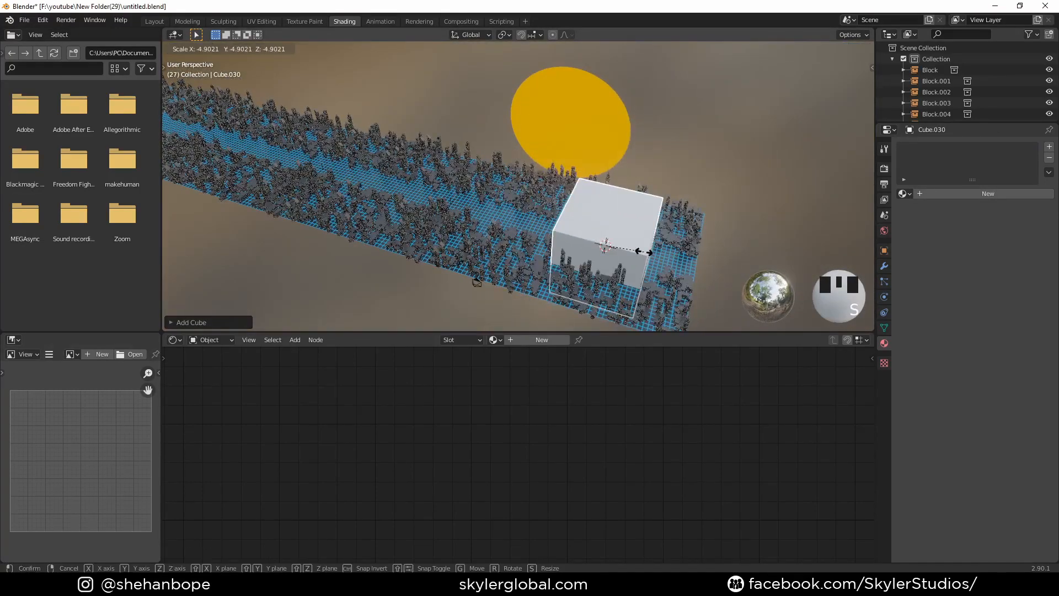
key(KP_7)
scroll(642, 252, down, 2)
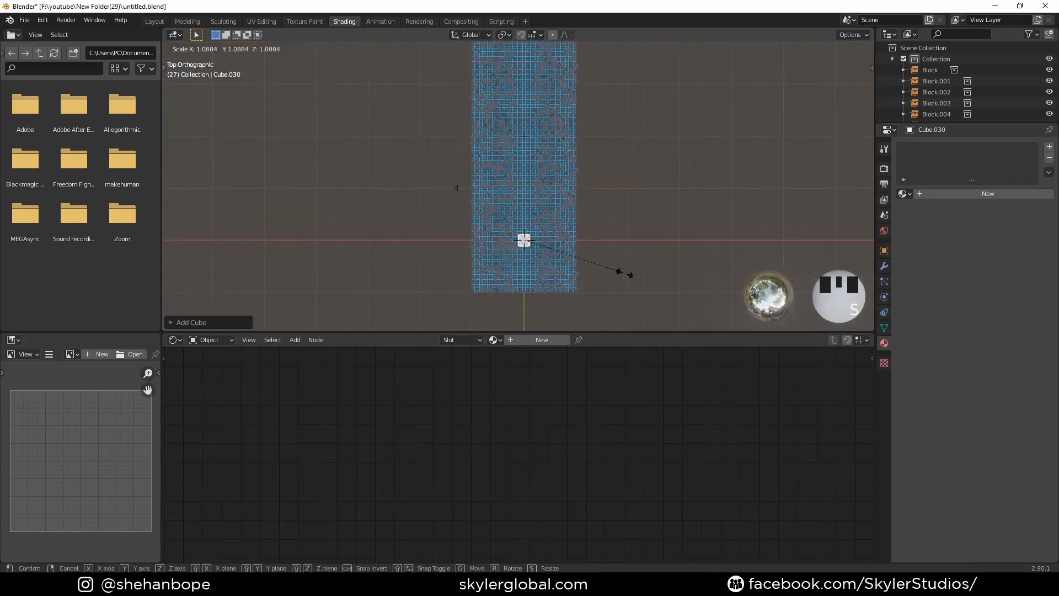
click(193, 95)
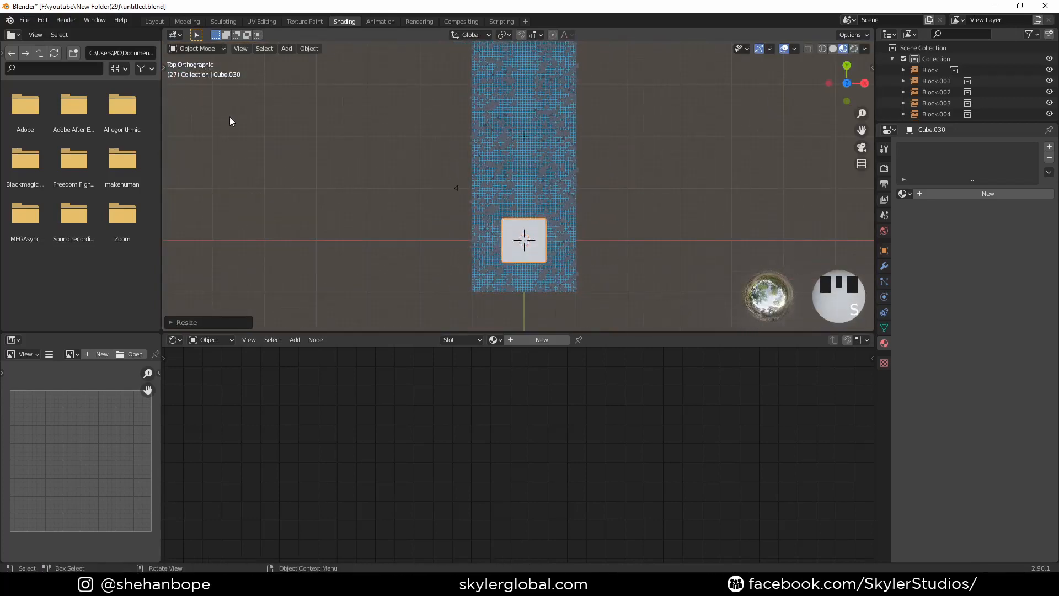
- Move the cube over one side of the city strip in top view and scale it up to cover that half
scroll(441, 184, up, 1)
shift+middle_drag(441, 185, 288, 184)
key(g)
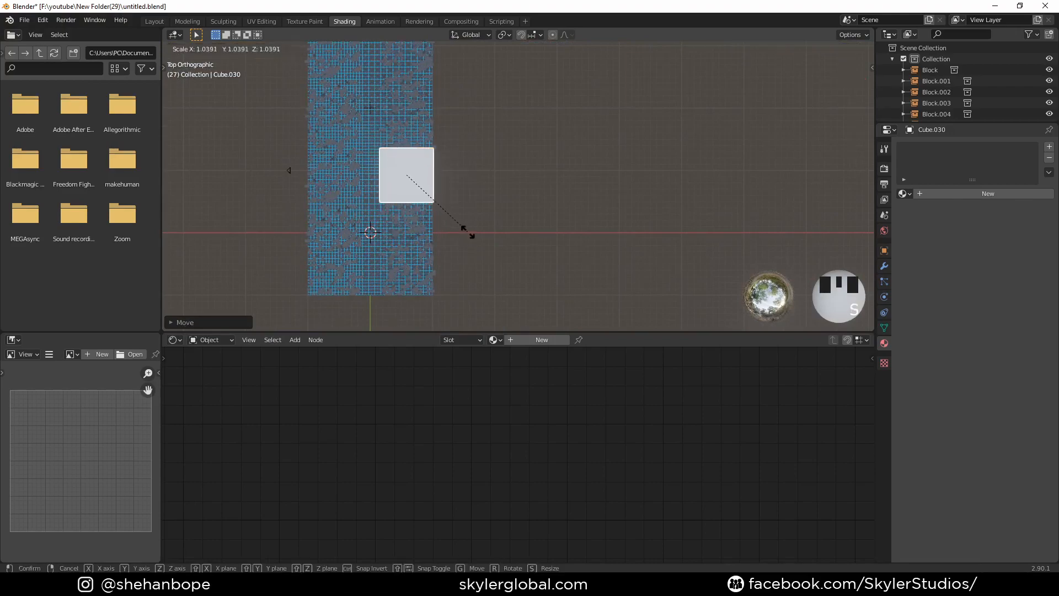
click(478, 240)
- Adjust the cube's overall size and lower its height, reaching scale 5.210 in X and Y and 4.568 in Z
middle_drag(305, 276, 533, 203)
scroll(497, 153, up, 1)
key(s)
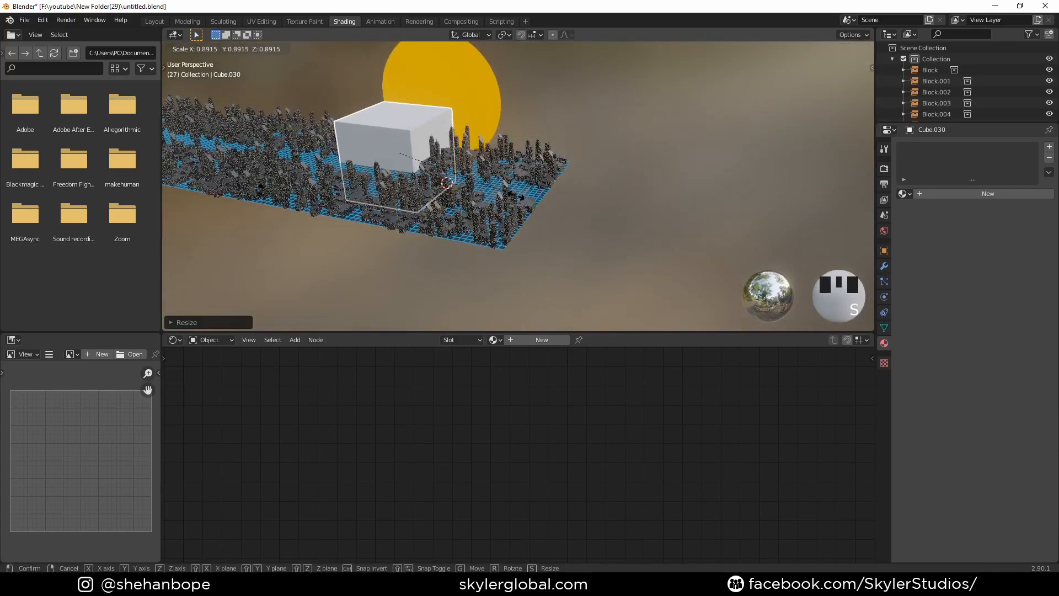
click(527, 202)
key(s)
key(z)
click(510, 194)
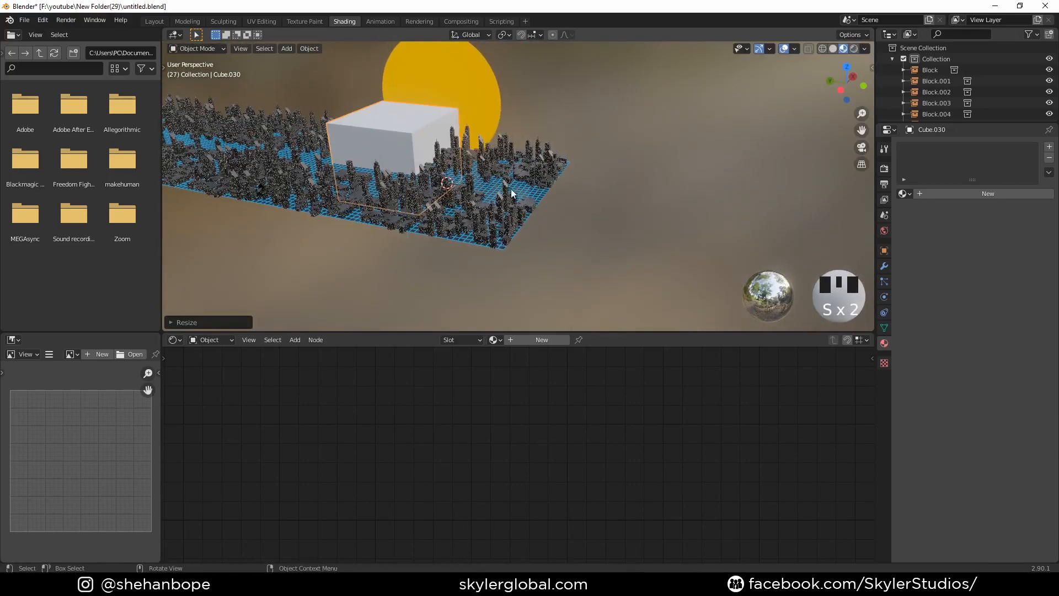
- In Edit Mode, move the cube's near end face about 14.5 m along negative Y, past the sun end of the city
shift+middle_drag(440, 162, 491, 217)
key(Tab)
click(422, 183)
scroll(447, 187, down, 2)
key(g)
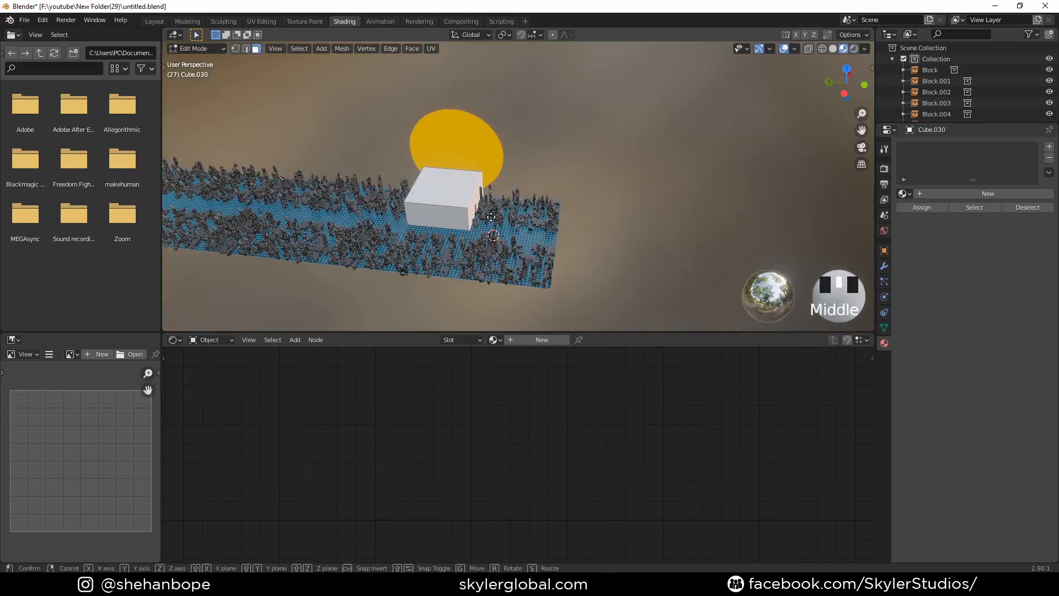
key(y)
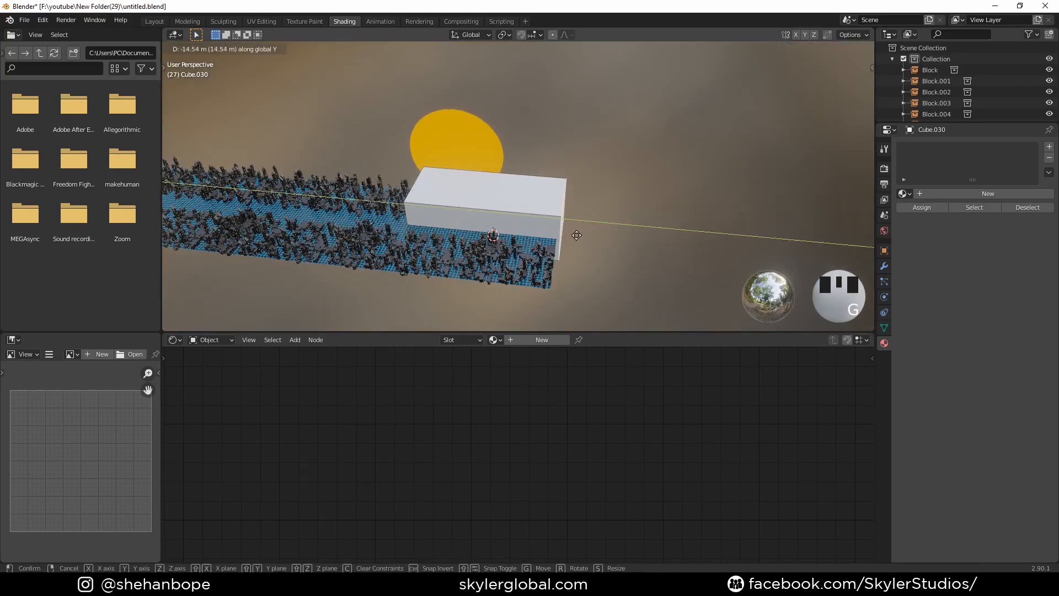
click(577, 235)
- Move the cube's opposite end face along Y to cover most of the city's length and return to Object Mode
middle_drag(454, 216, 545, 222)
click(508, 212)
scroll(510, 214, down, 3)
scroll(425, 216, down, 2)
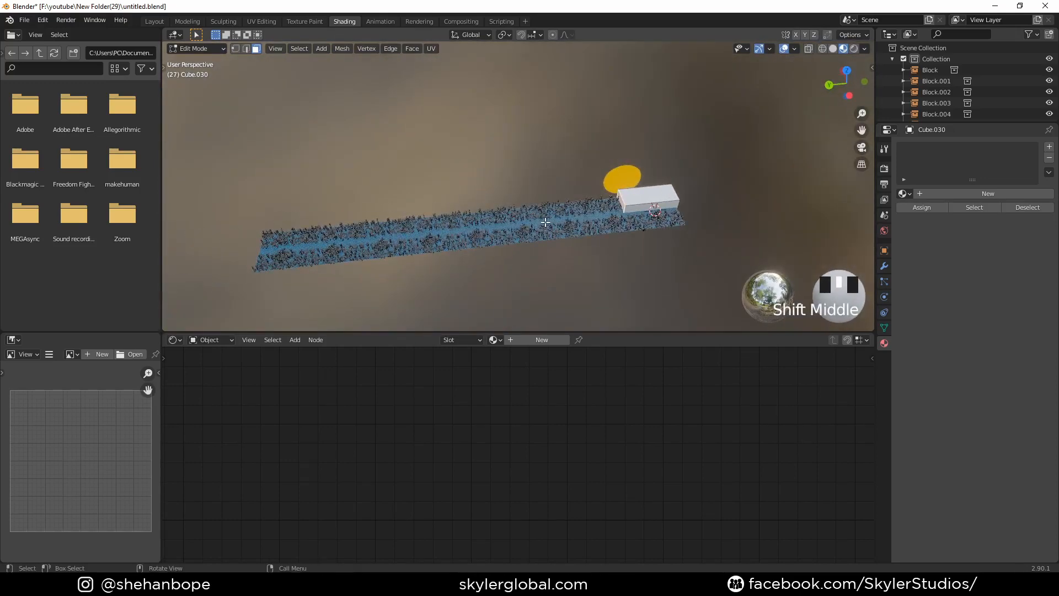
key(g)
key(y)
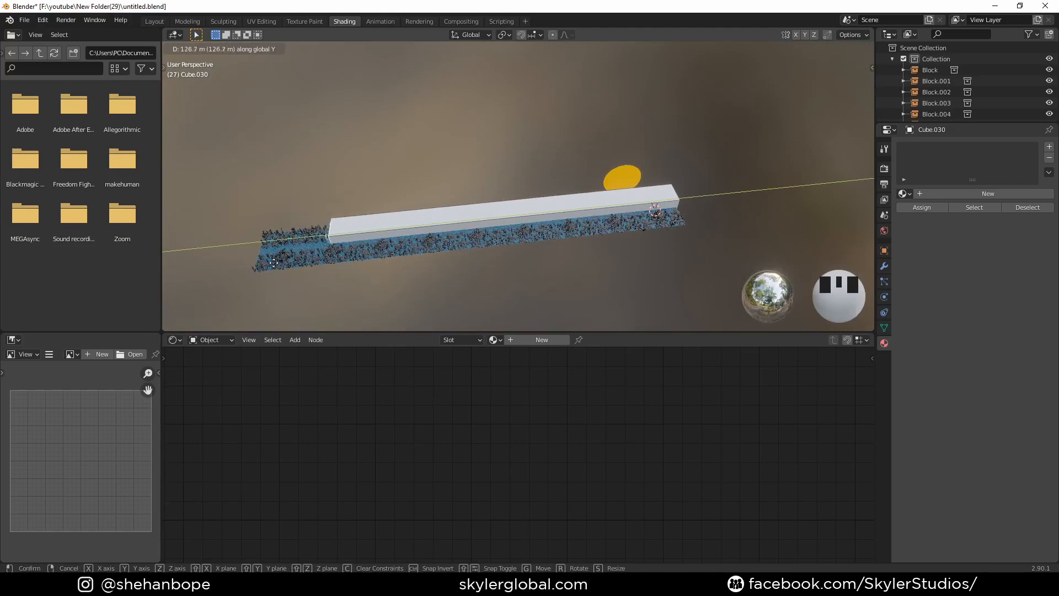
click(420, 251)
middle_drag(502, 274, 473, 246)
scroll(559, 238, up, 4)
scroll(545, 233, up, 2)
key(Tab)
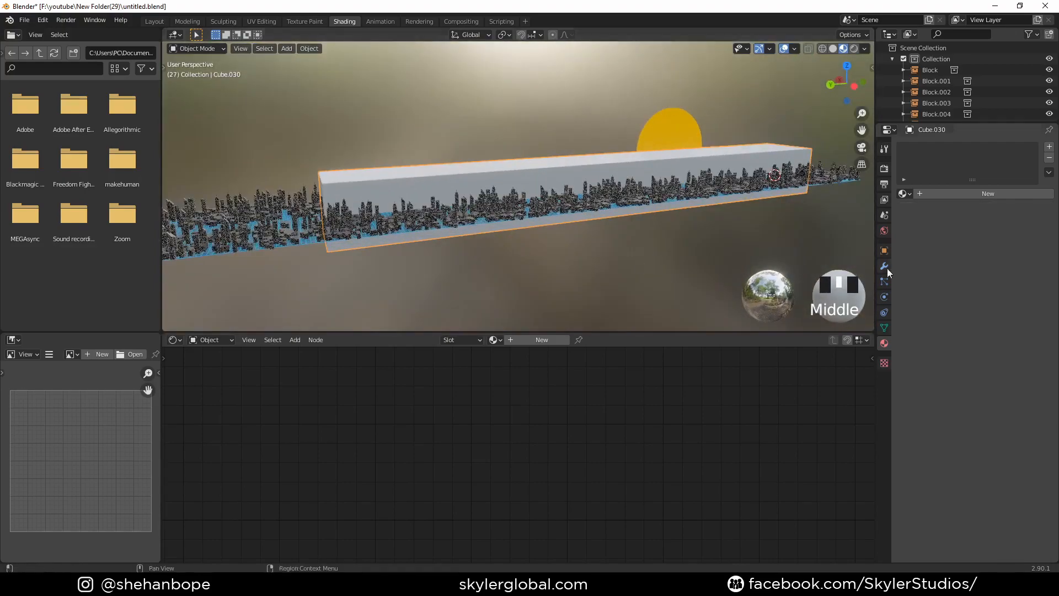
- Set the long box's viewport Display As option to Wire in its object properties
click(884, 250)
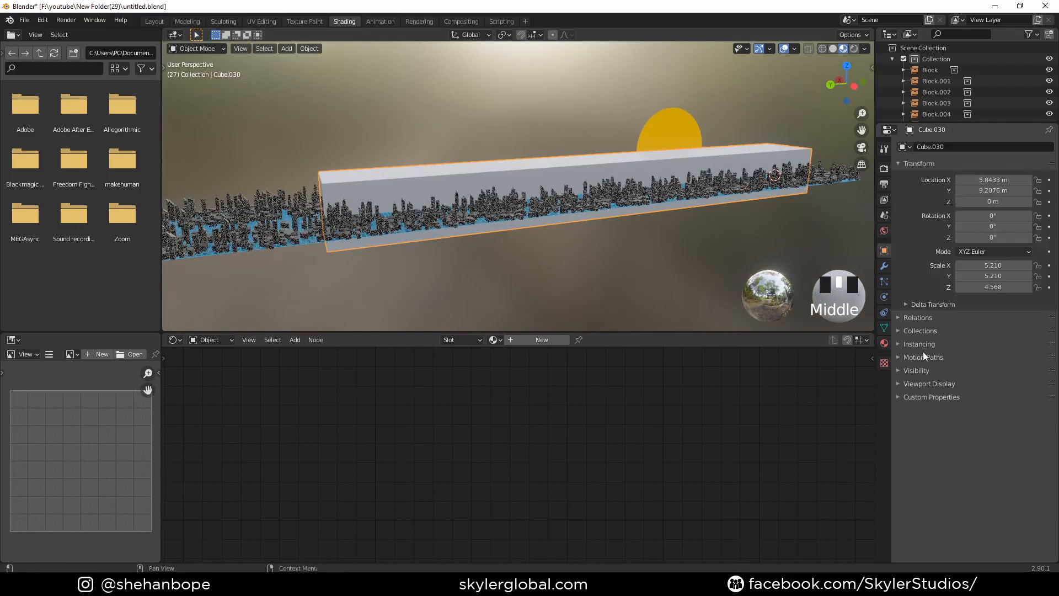
click(924, 370)
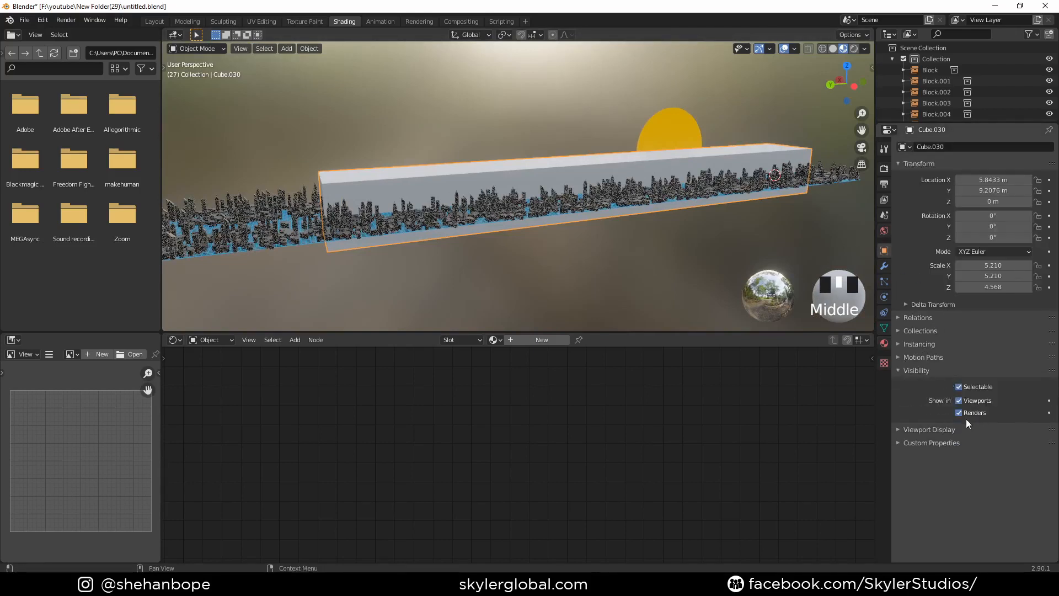
click(939, 429)
scroll(971, 442, down, 1)
click(988, 522)
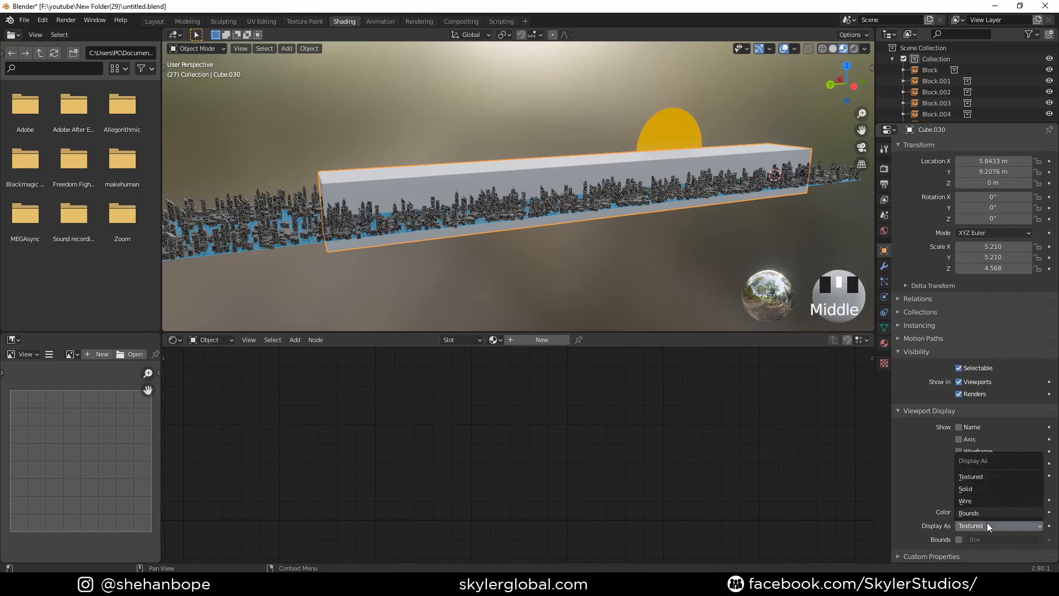
click(987, 500)
- Create a new material for the wire-displayed box surrounding the city
middle_drag(488, 179, 515, 173)
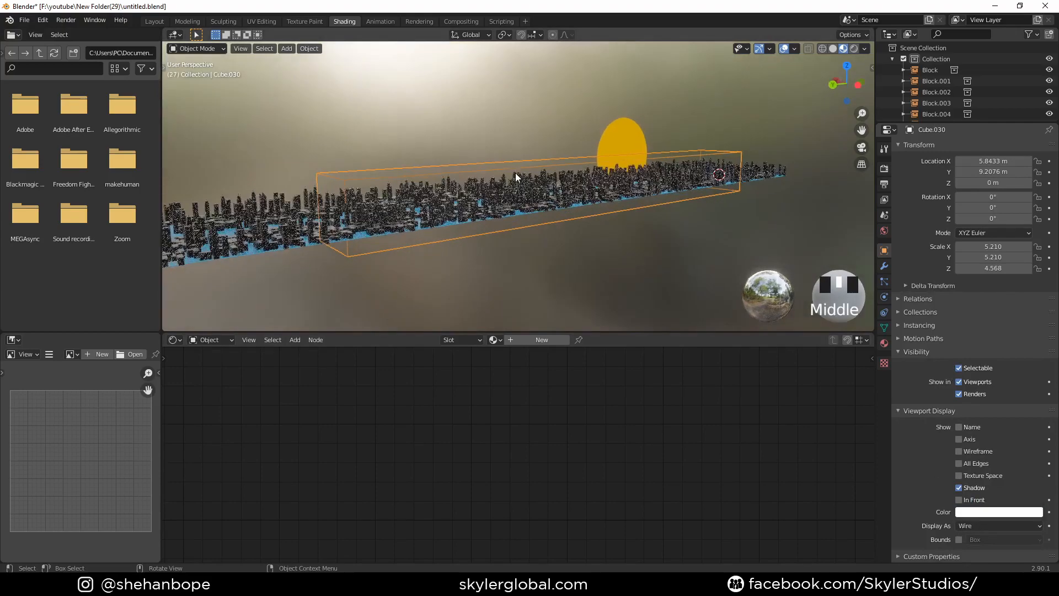
scroll(548, 286, up, 2)
middle_drag(548, 286, 511, 249)
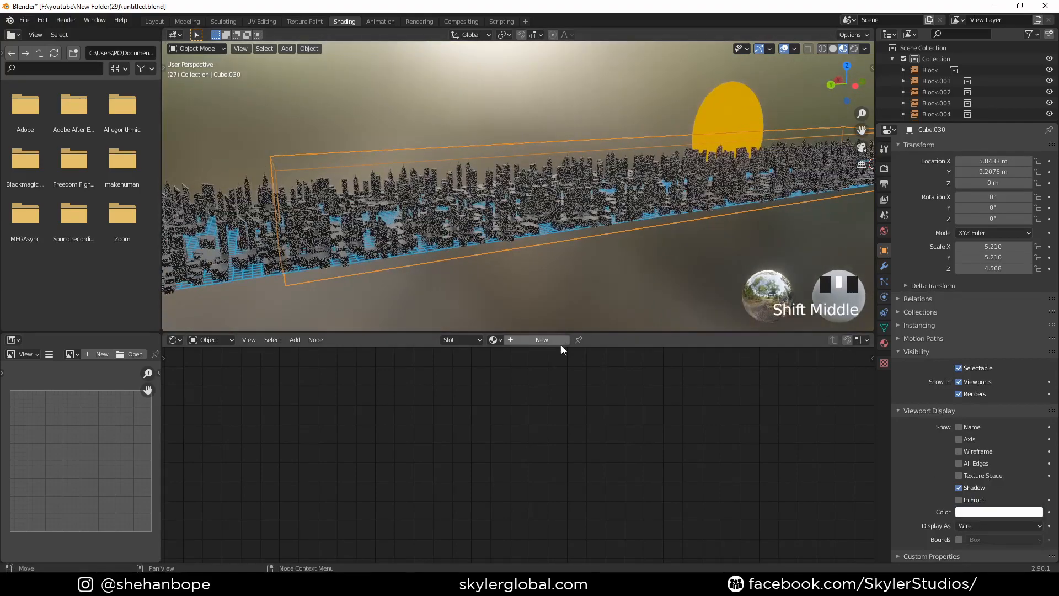
click(544, 340)
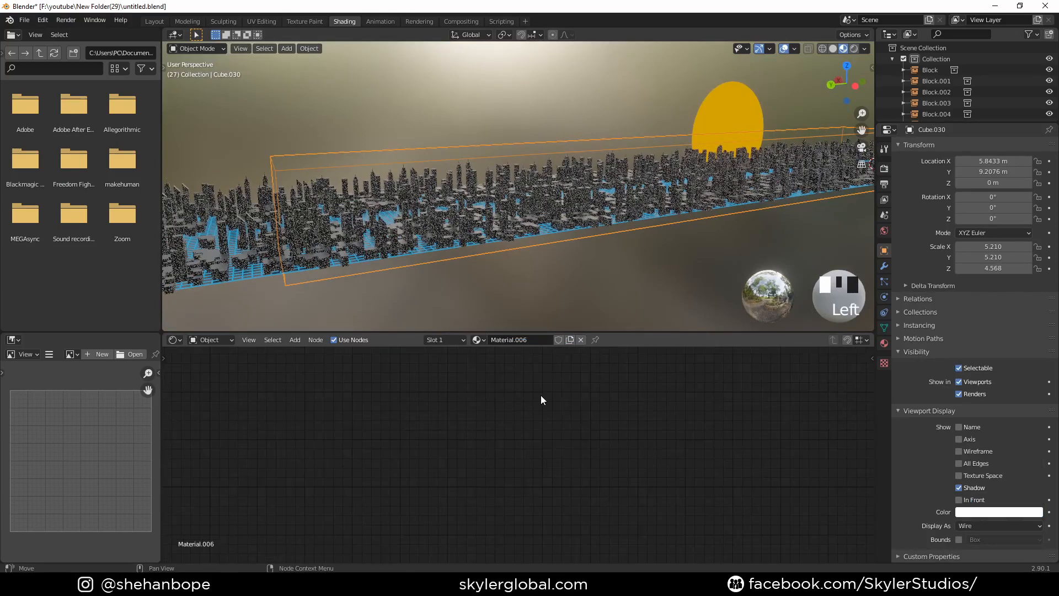
- Delete the Principled BSDF node from the box's new material
scroll(541, 395, down, 6)
middle_drag(558, 410, 339, 395)
scroll(459, 432, up, 1)
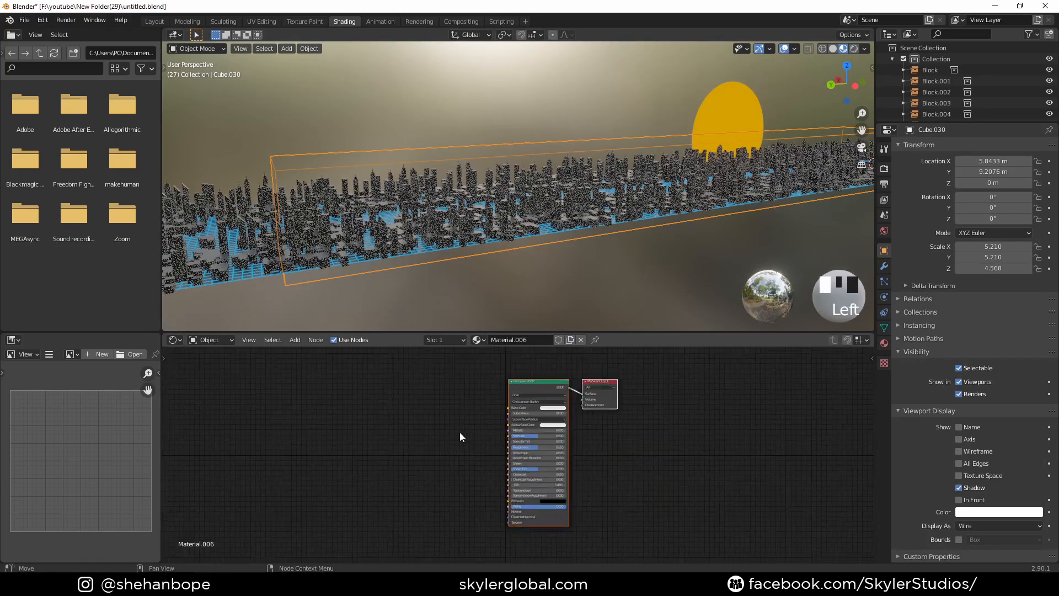
scroll(459, 432, up, 2)
middle_drag(627, 450, 562, 451)
scroll(561, 451, up, 4)
scroll(562, 452, down, 5)
click(476, 387)
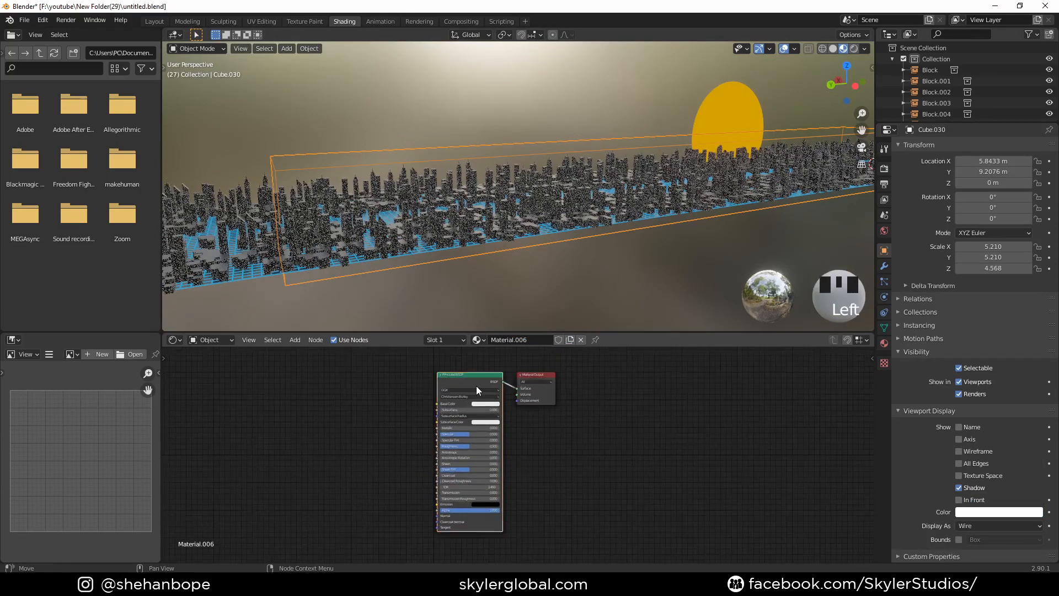
key(x)
- Add a Principled Volume node beside the Material Output
key(shift+a)
click(415, 386)
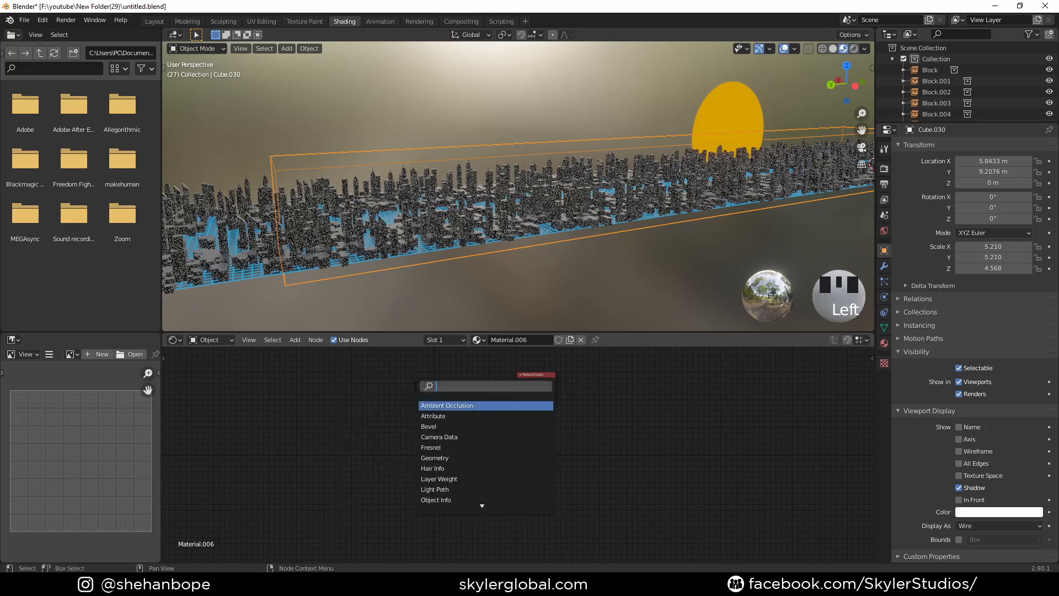
text(prin)
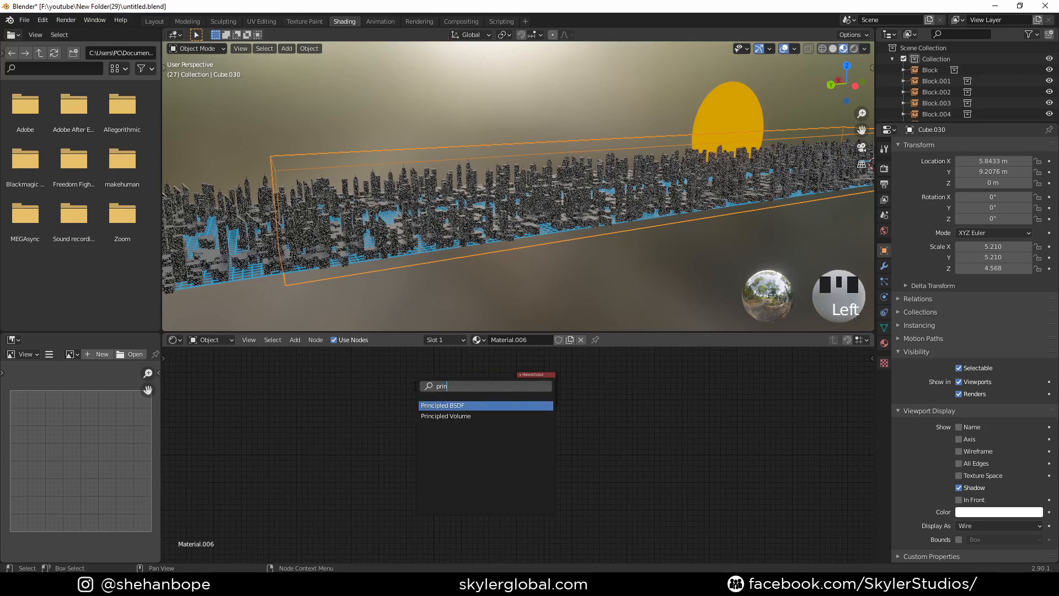
key(Down)
key(Return)
click(413, 385)
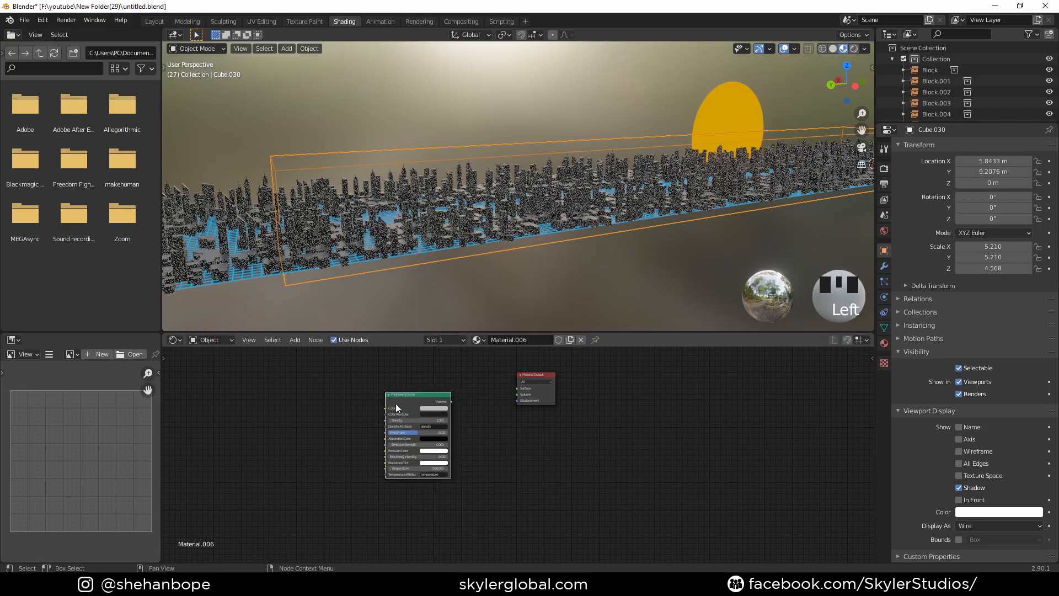
- Connect the Principled Volume node to the Volume input of the Material Output
scroll(438, 416, up, 3)
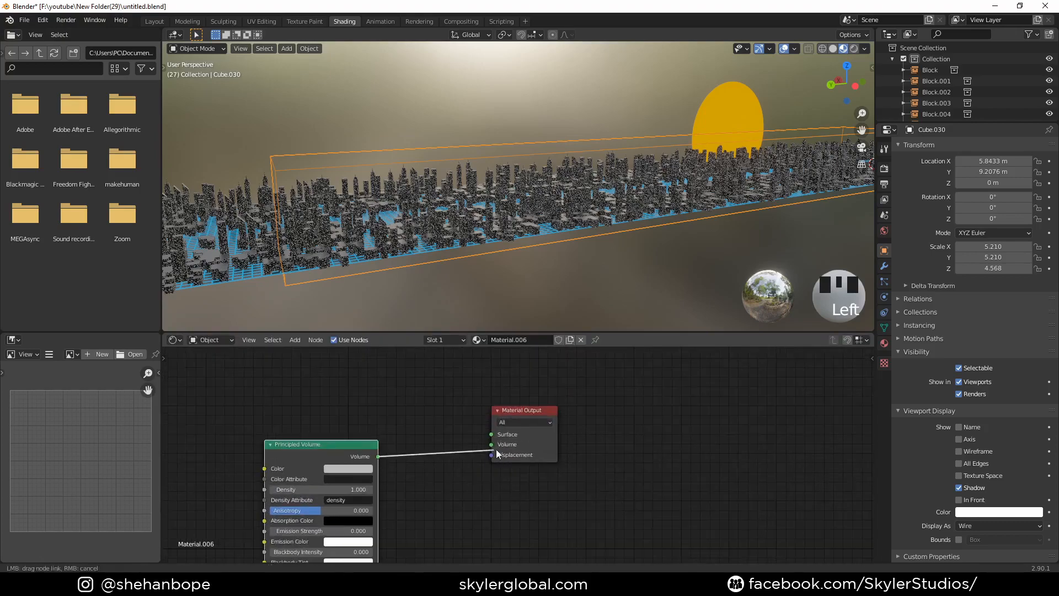
drag(496, 450, 493, 445)
scroll(494, 466, down, 4)
middle_drag(494, 465, 572, 455)
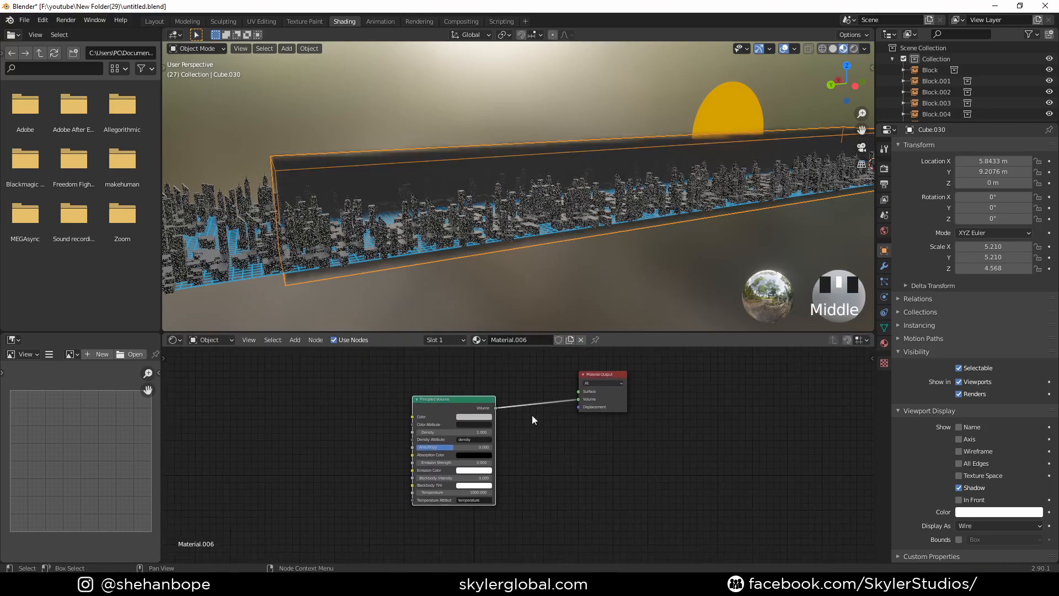
- View the scene through the camera and lower the Principled Volume's Density to 0.000 as displayed
scroll(555, 205, down, 2)
shift+middle_drag(555, 205, 509, 210)
key(KP_0)
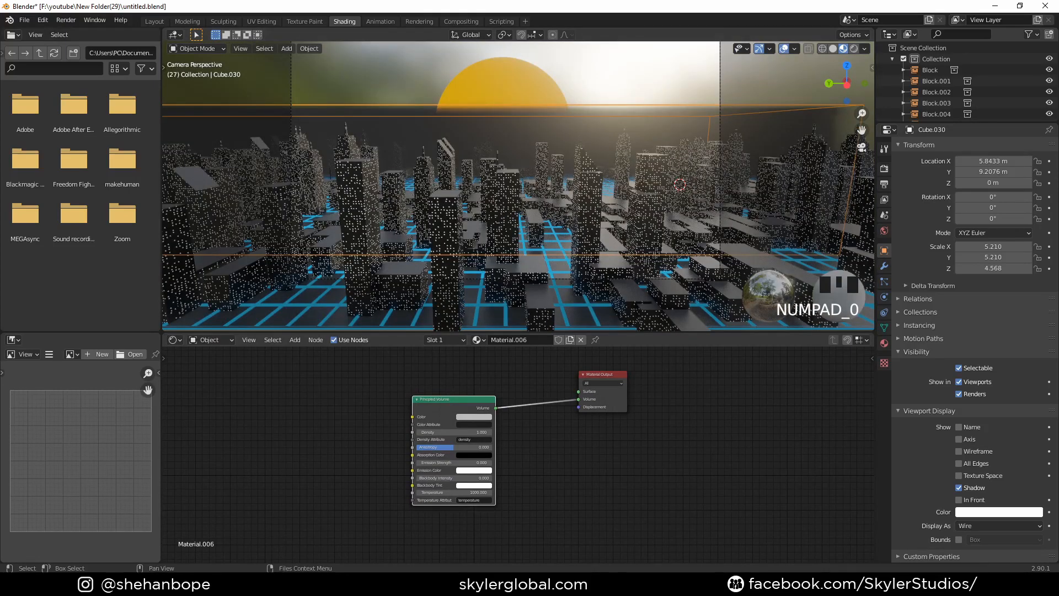
scroll(464, 436, up, 3)
double_click(464, 436)
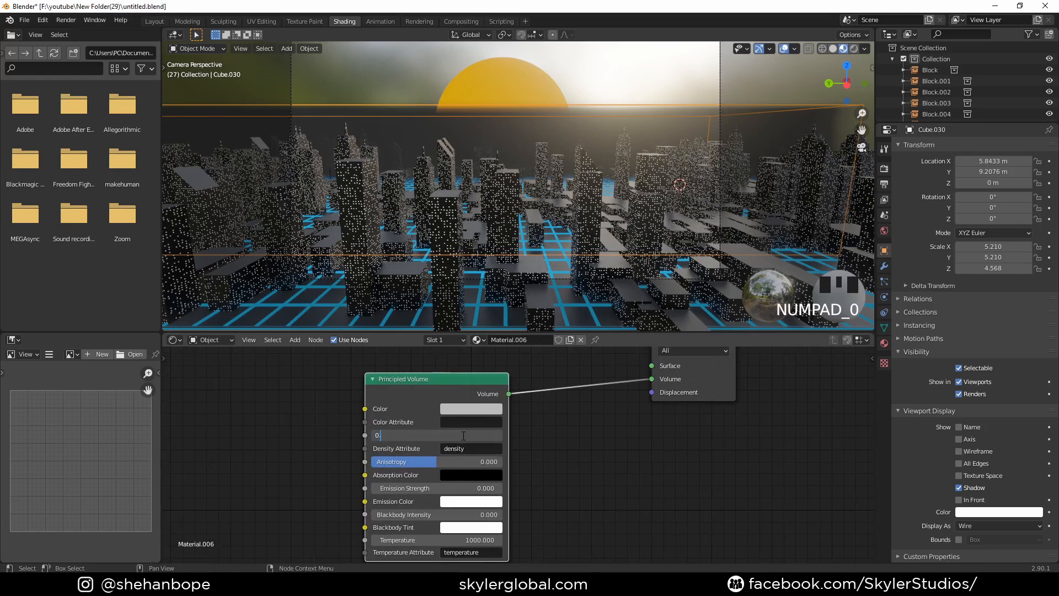
text(0.0)
key(Return)
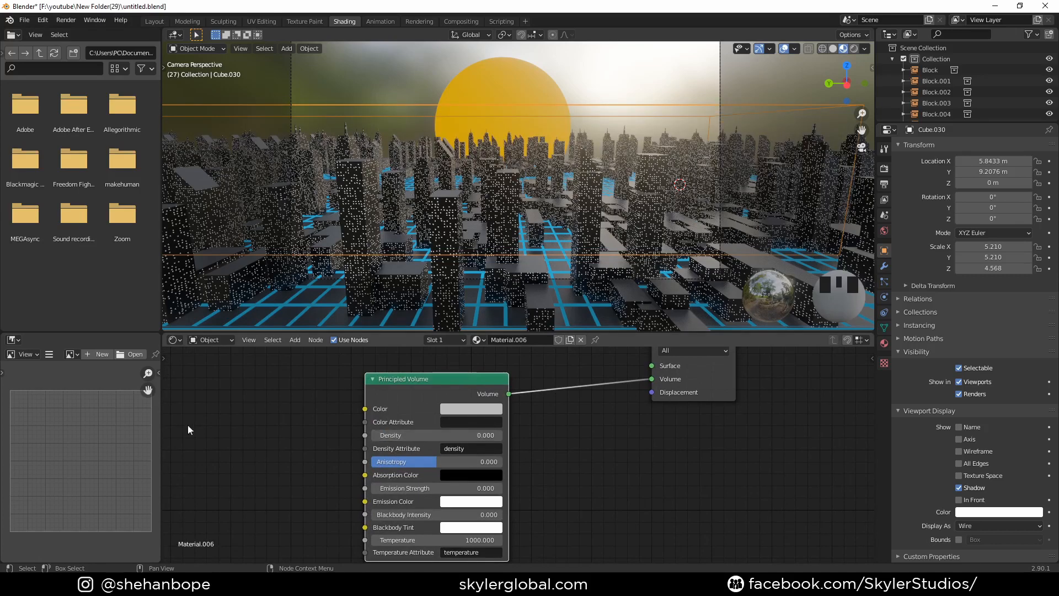
- Set the volume's Emission Strength to 0.010 and its Emission Color to saturated yellow with hue 0.150
double_click(449, 488)
text(1)
key(Return)
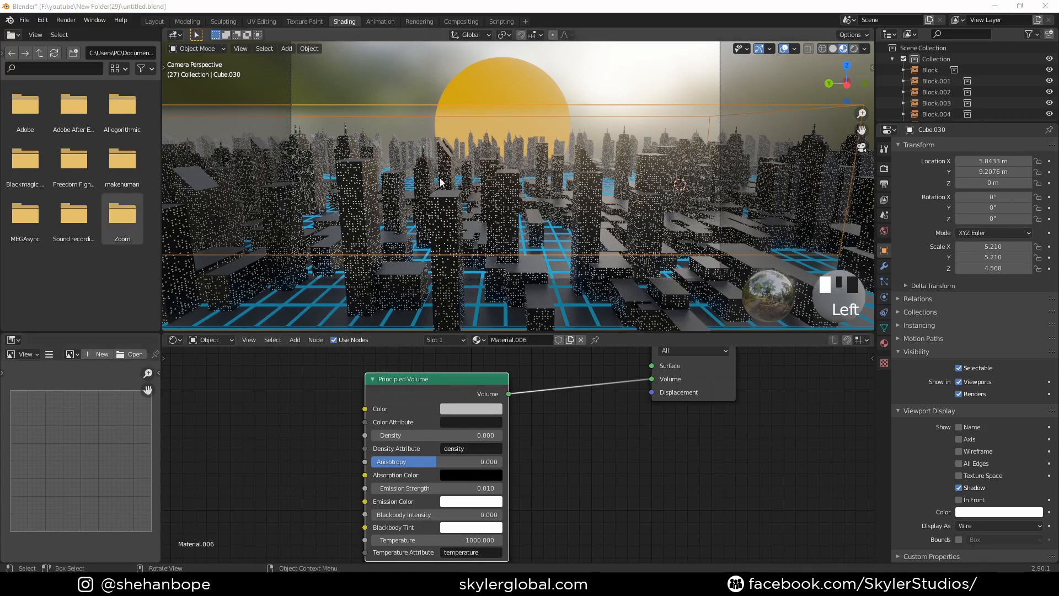
click(468, 503)
drag(488, 375, 456, 390)
drag(452, 396, 457, 402)
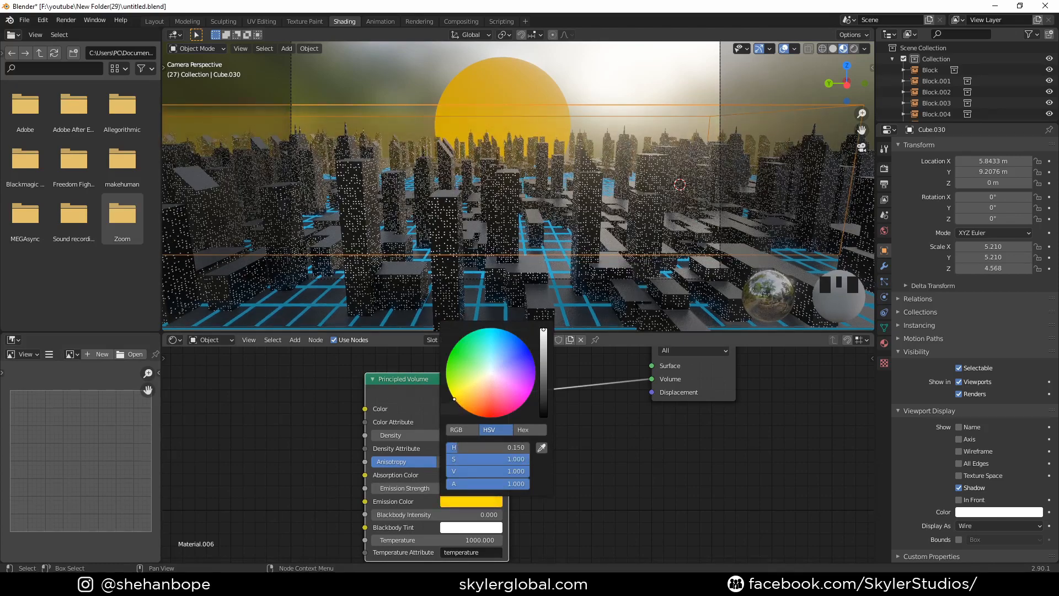
- Switch the viewport to Rendered shading in Object Mode and deselect the volume box
key(Tab)
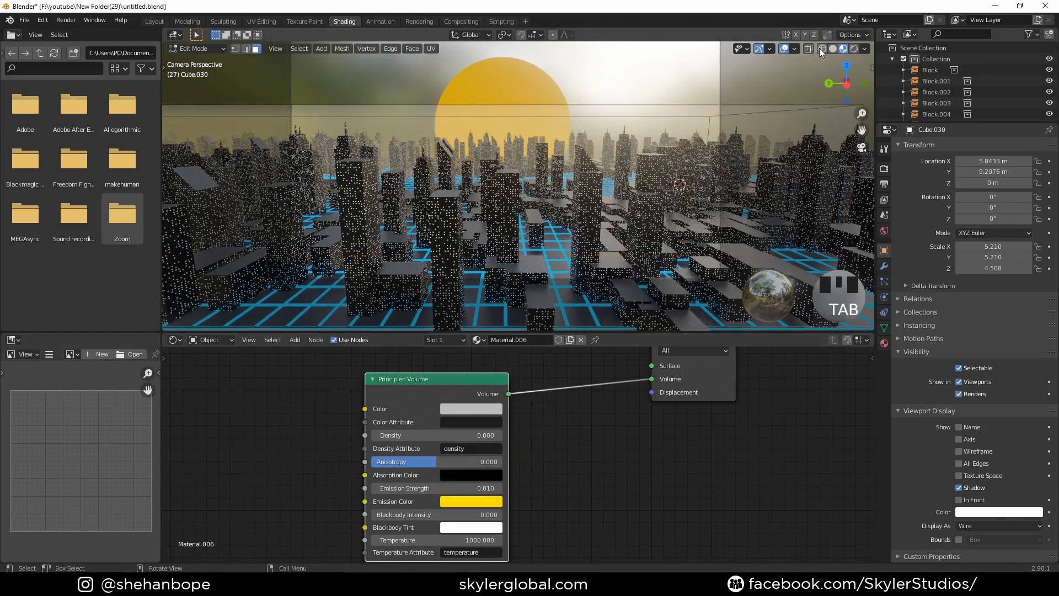
click(852, 51)
key(Tab)
click(627, 81)
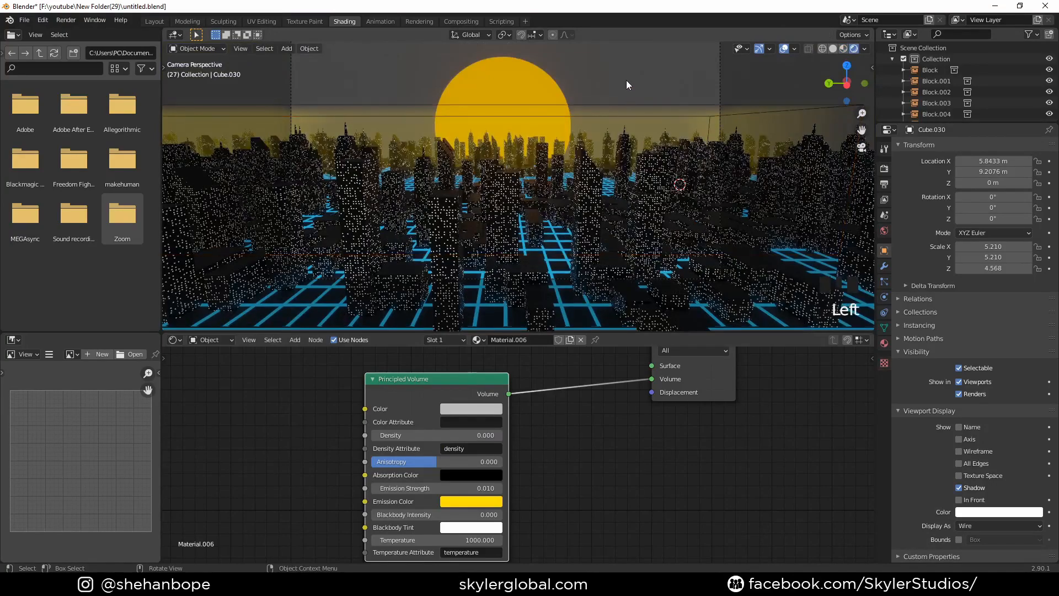
- In Edit Mode, lower the box's long top edge on the street side about 2.4 m along Z and return to Object Mode
scroll(576, 131, down, 3)
middle_drag(576, 131, 591, 148)
key(Tab)
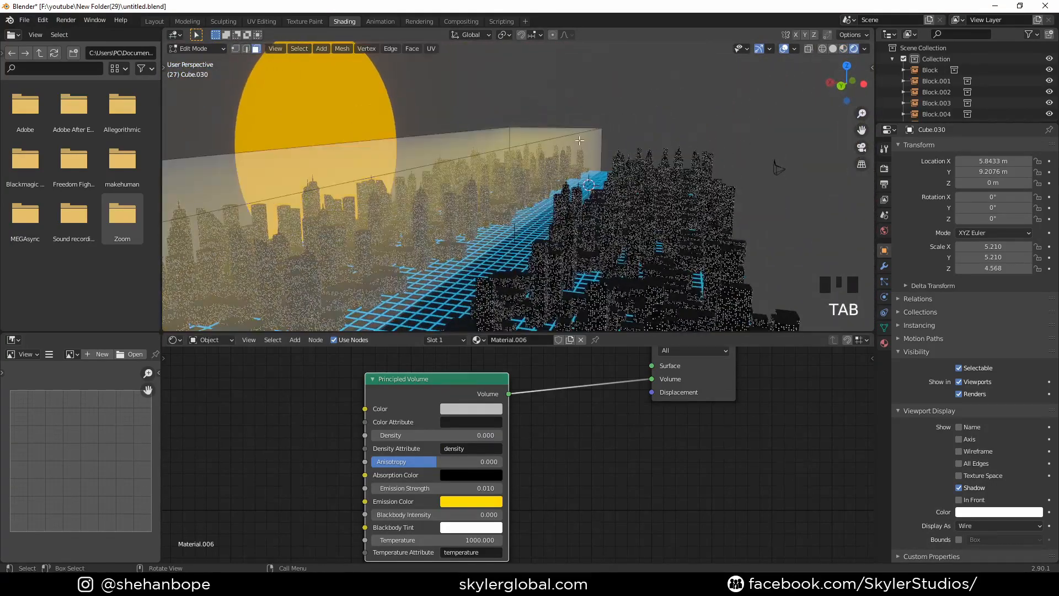
key(2)
click(607, 185)
middle_drag(607, 185, 627, 199)
key(g)
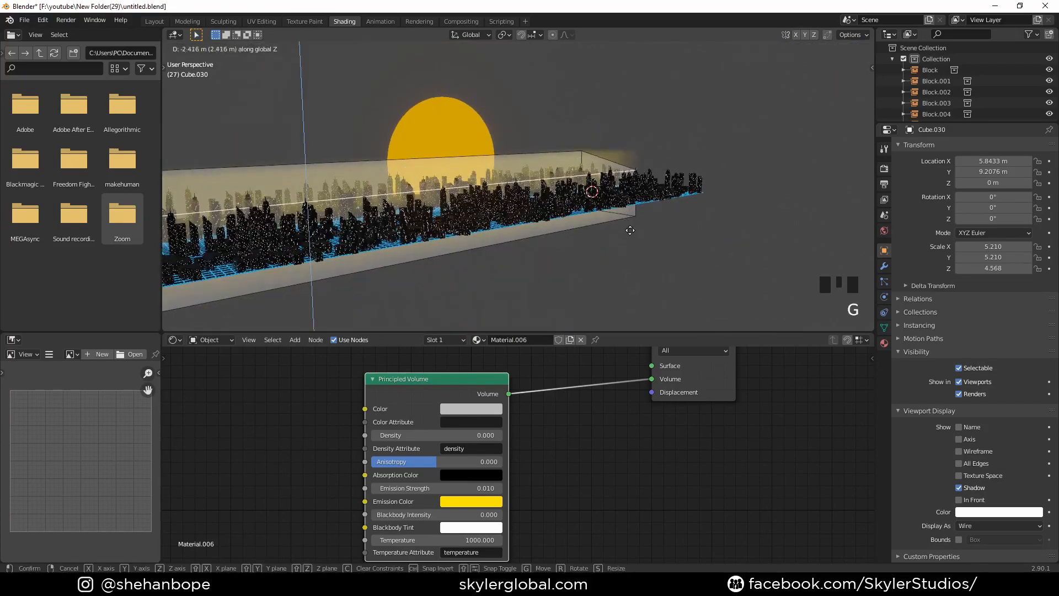
click(631, 237)
middle_drag(631, 237, 611, 202)
key(Tab)
- Duplicate the yellow volume box and move the copy about 4.4 m along negative X, over the central street
scroll(524, 192, down, 3)
click(530, 198)
key(shift+d)
right_click(618, 190)
key(g)
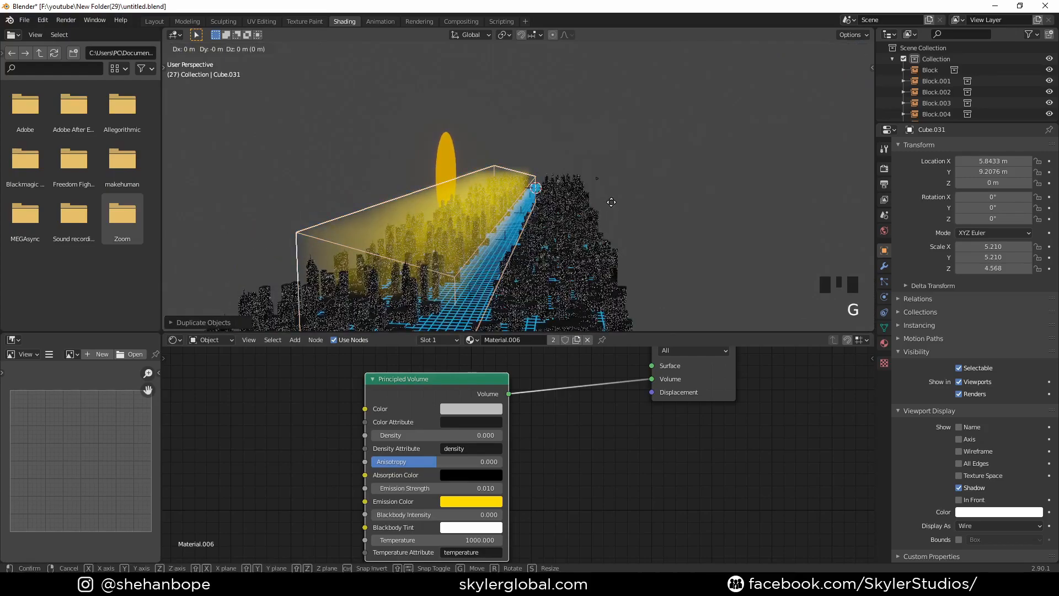
key(x)
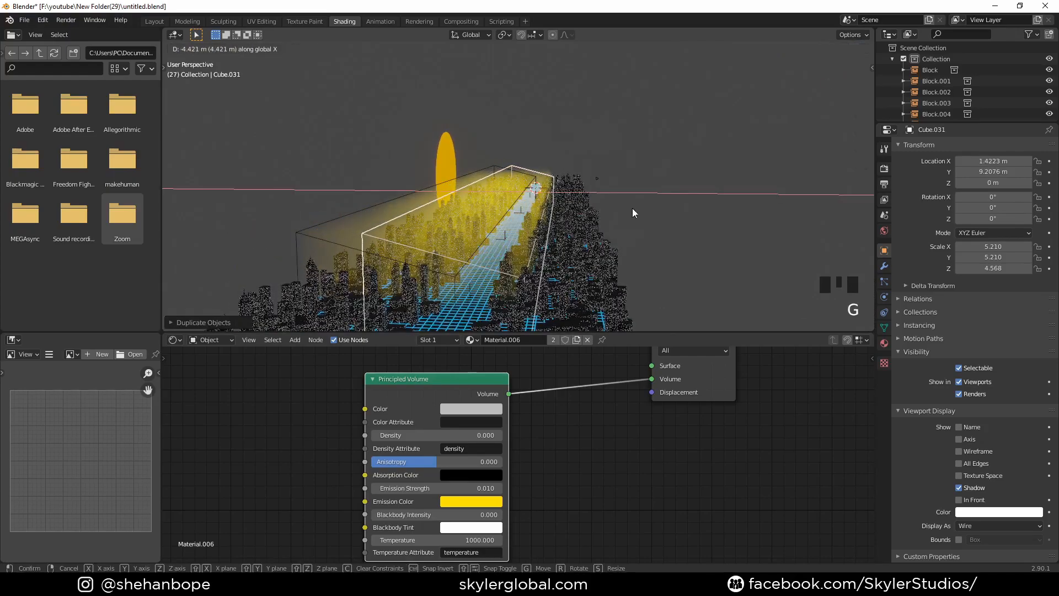
click(633, 210)
middle_drag(600, 214, 612, 182)
- In camera view, lower the duplicated volume box about 2.5 m along Z
key(KP_0)
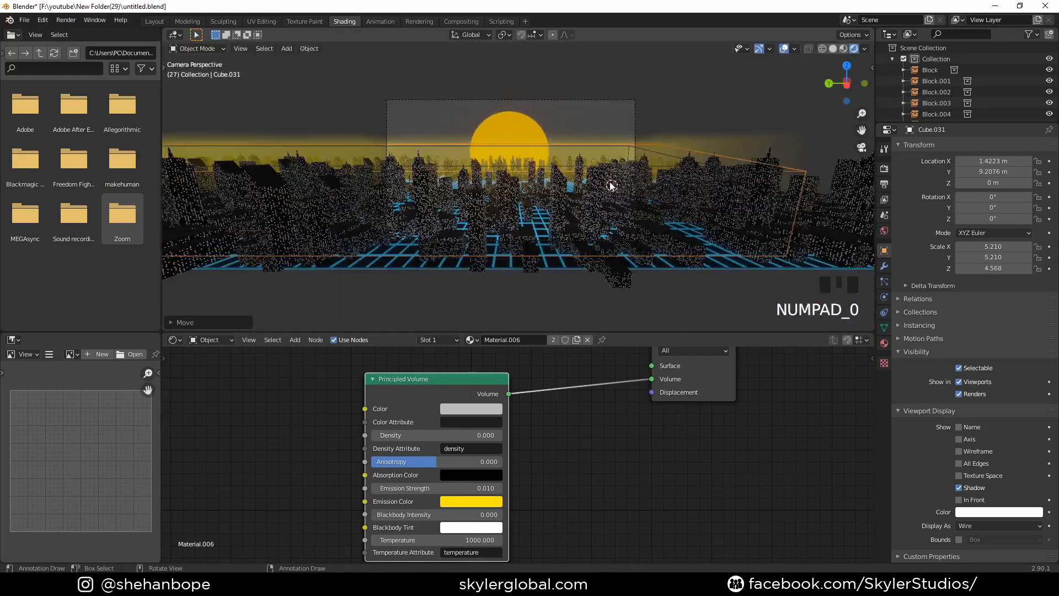
scroll(583, 172, up, 2)
key(s)
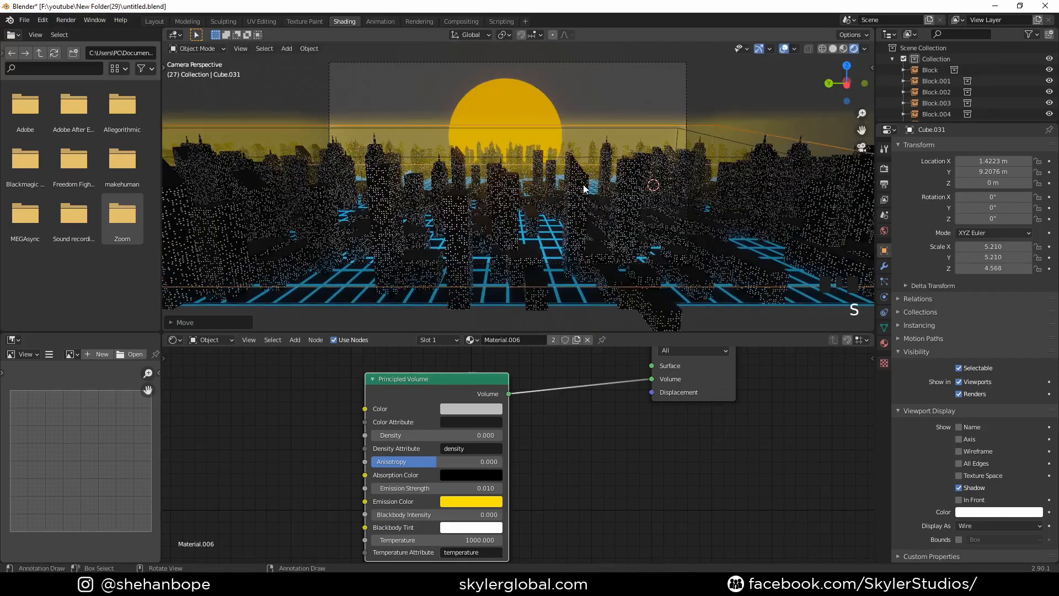
key(g)
key(z)
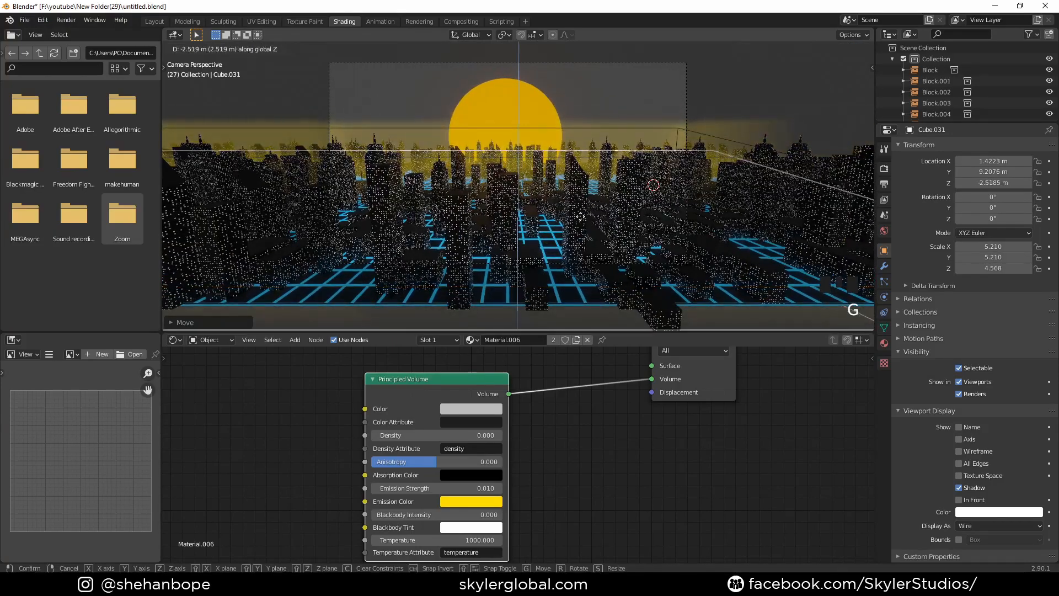
click(571, 206)
middle_drag(555, 194, 652, 199)
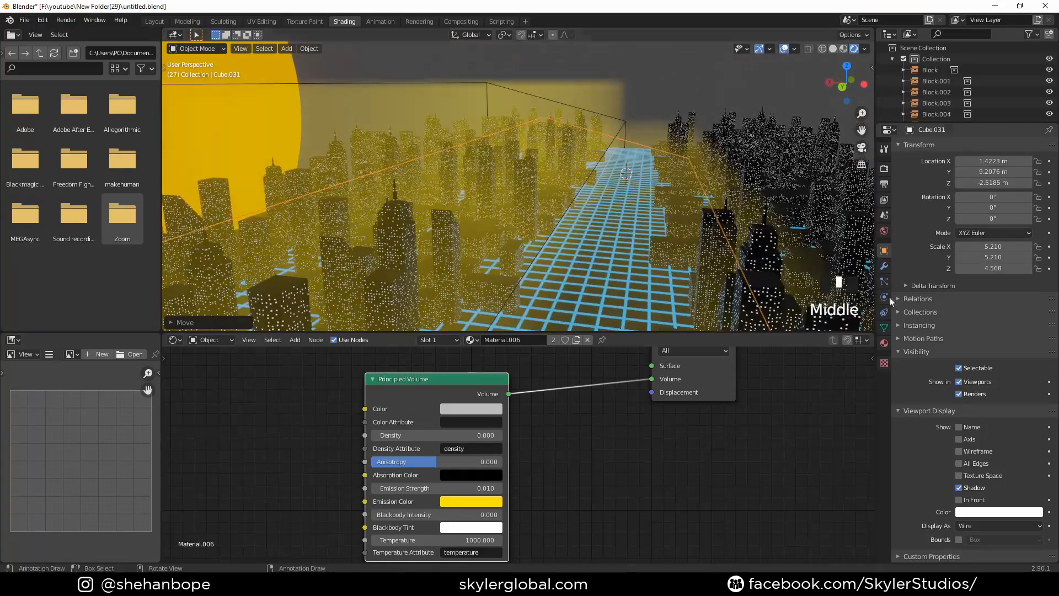
- Make the duplicated box's material single-user and set its volume Emission Color to blue with hue 0.572
click(884, 342)
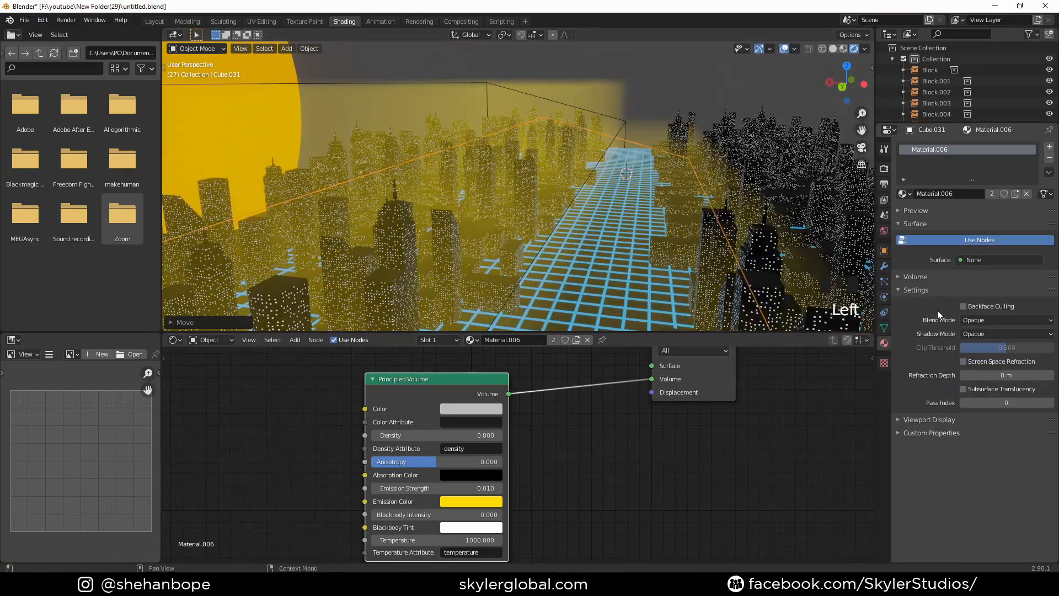
click(993, 193)
click(494, 501)
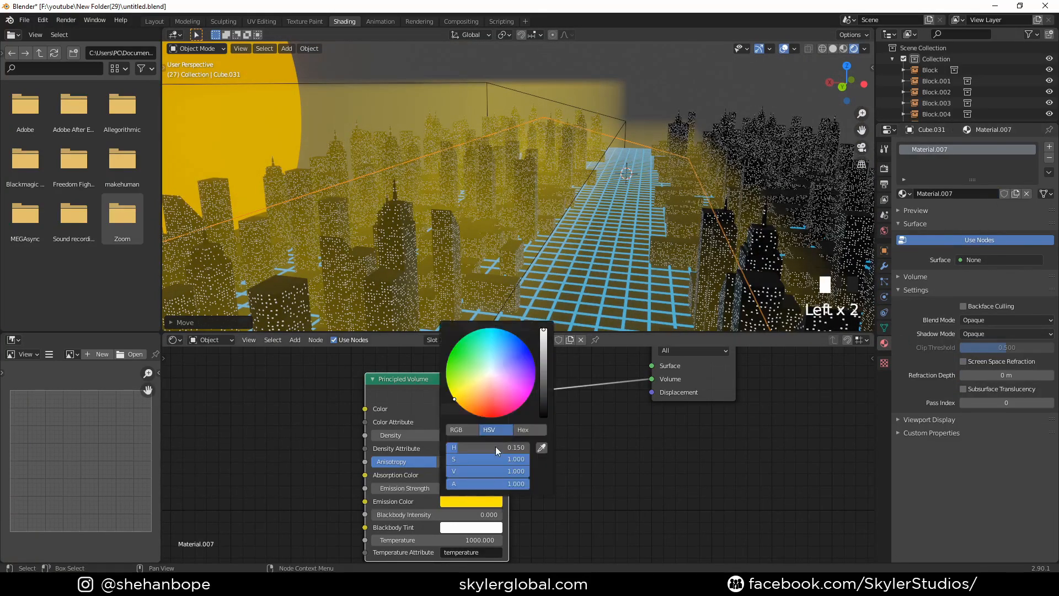
click(512, 334)
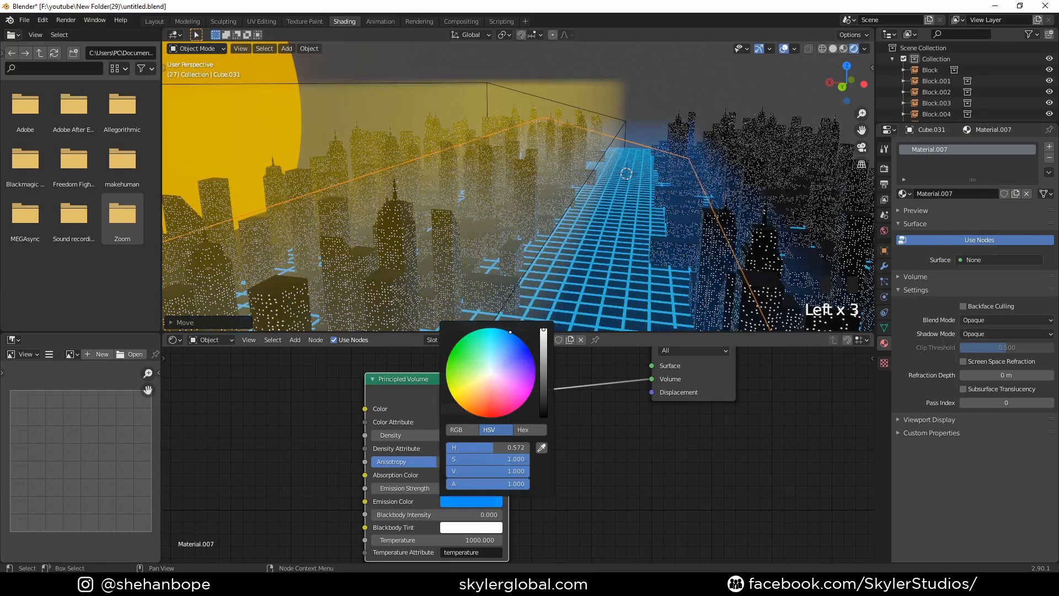
key(KP_0)
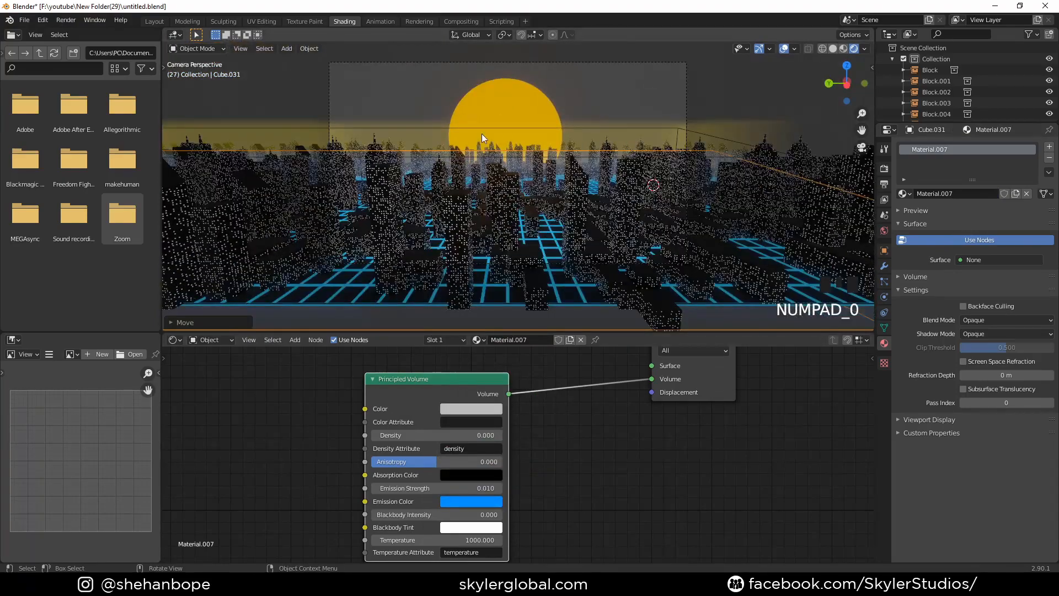
- Move the blue volume box about 4 m further along negative X and return to the camera view
scroll(482, 134, up, 2)
shift+middle_drag(455, 44, 646, 190)
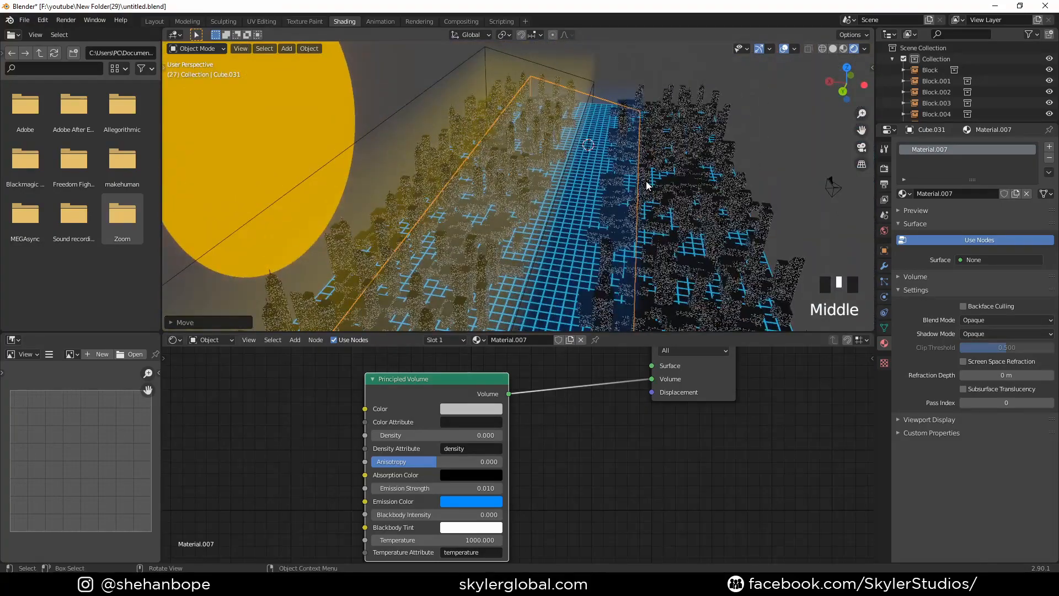
key(g)
key(x)
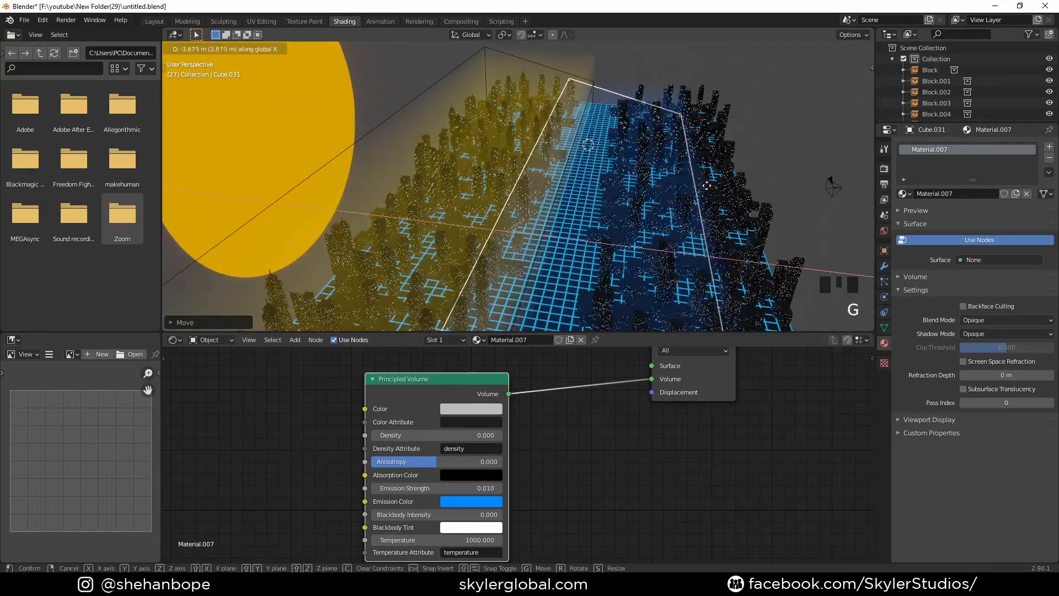
click(707, 186)
key(KP_0)
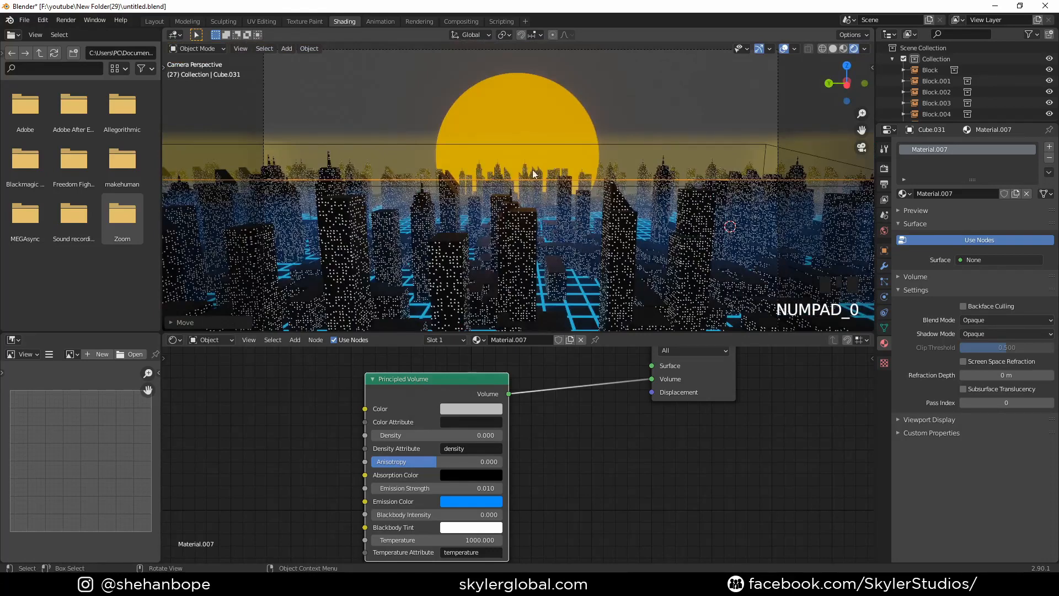
- Set the World background color to black
click(888, 232)
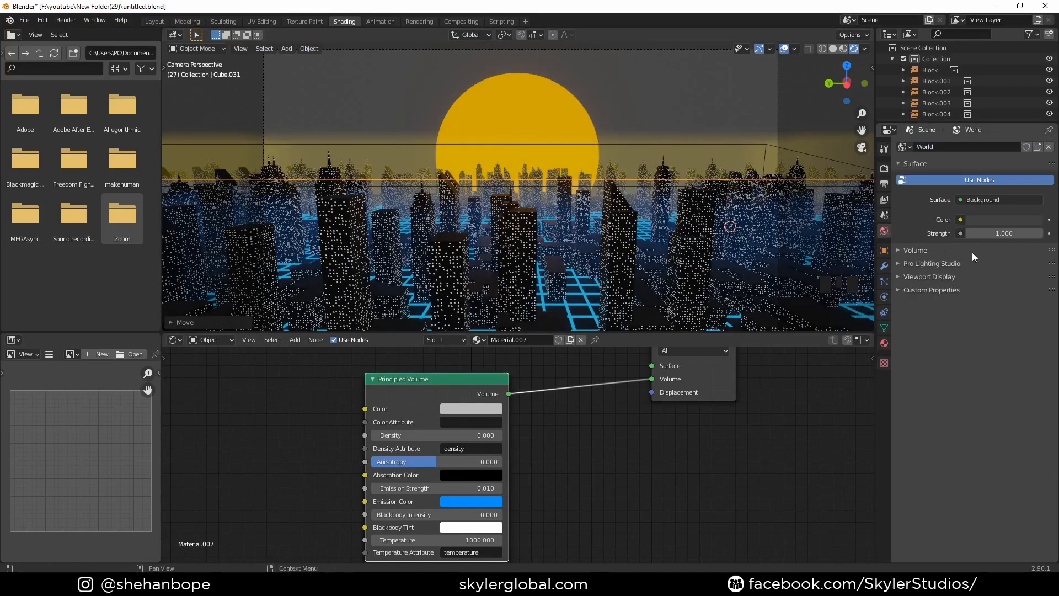
click(1011, 217)
drag(1034, 125, 1034, 142)
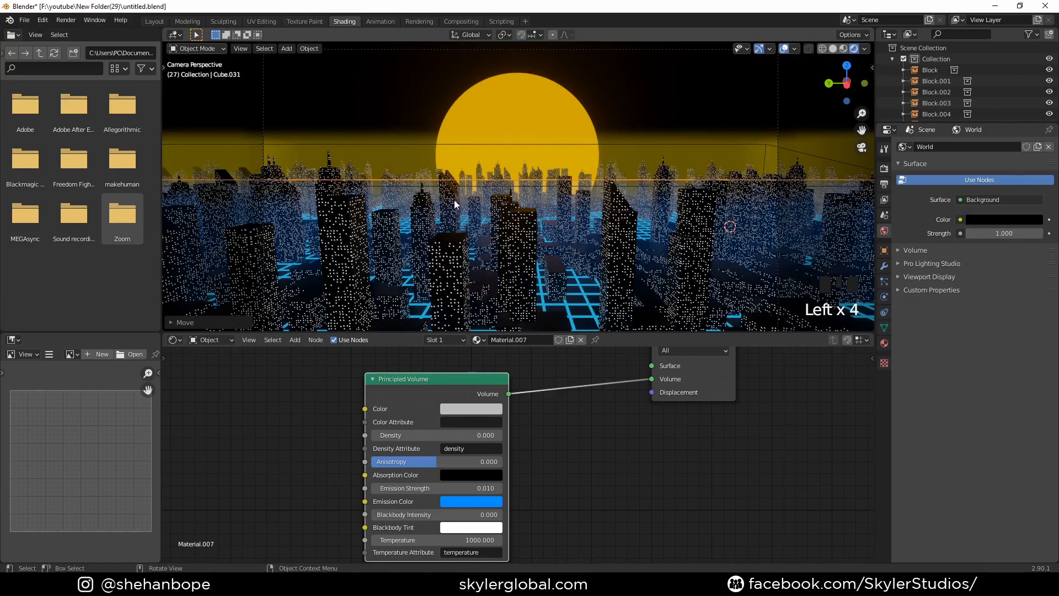
- In the Layout workspace, expand the Block collection and select both Plane and Plane.001
middle_drag(538, 219, 453, 238)
scroll(514, 226, down, 3)
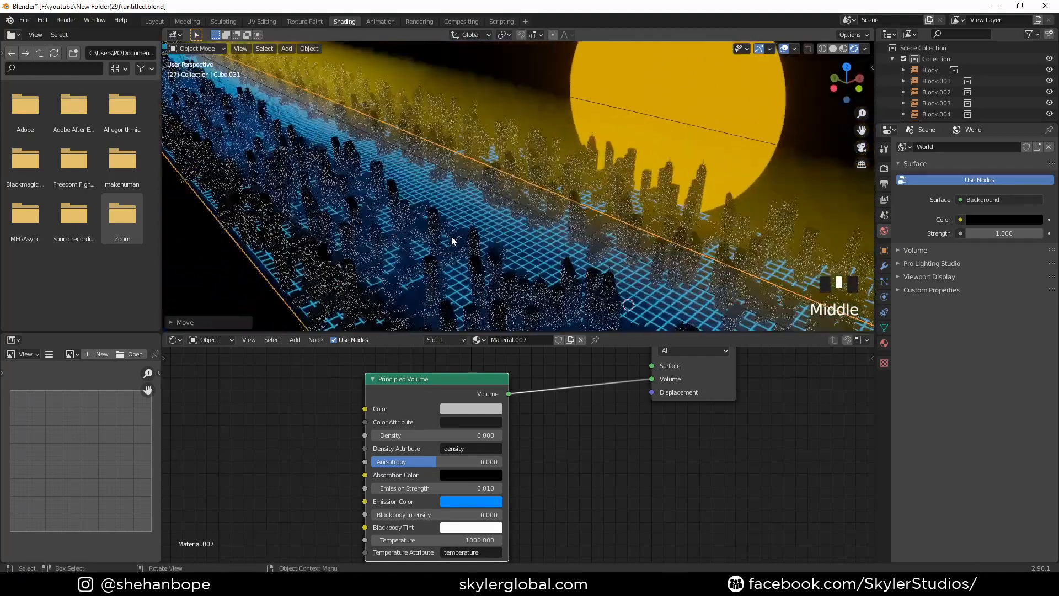
scroll(448, 239, down, 3)
scroll(446, 240, down, 2)
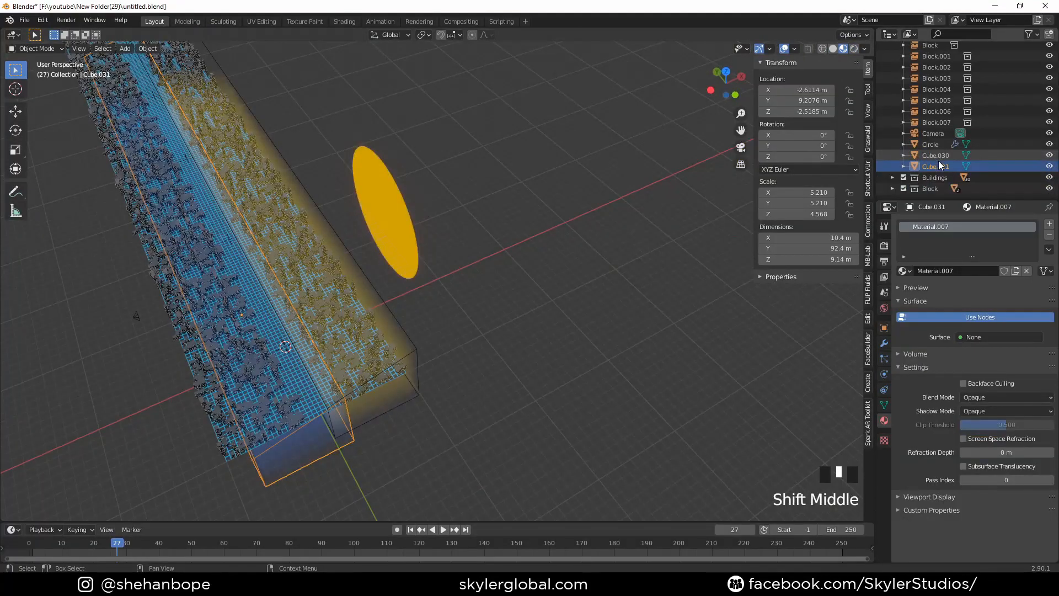
click(892, 188)
scroll(948, 187, down, 2)
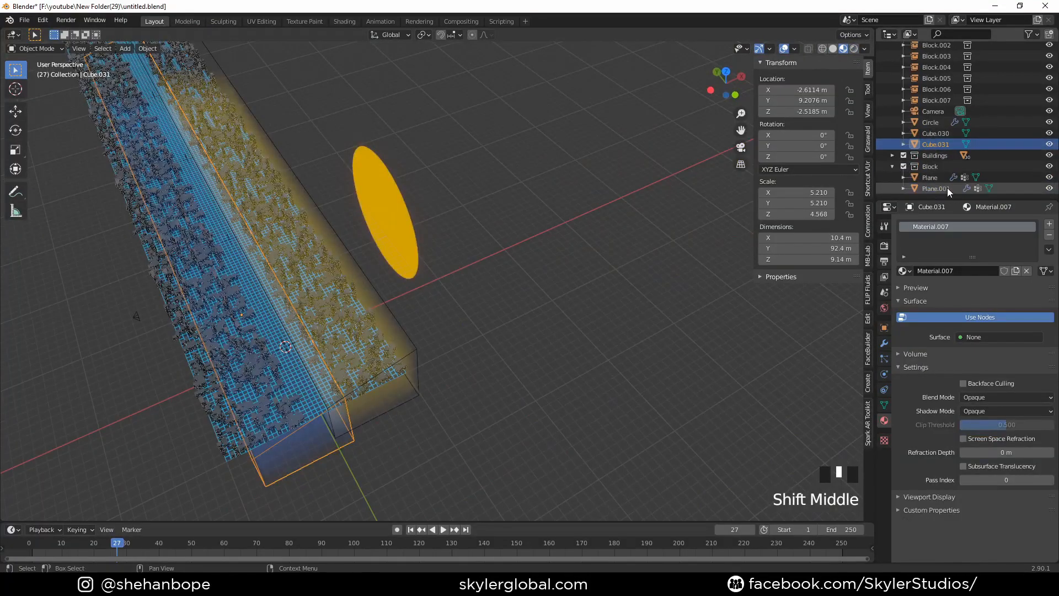
click(936, 188)
ctrl+click(930, 177)
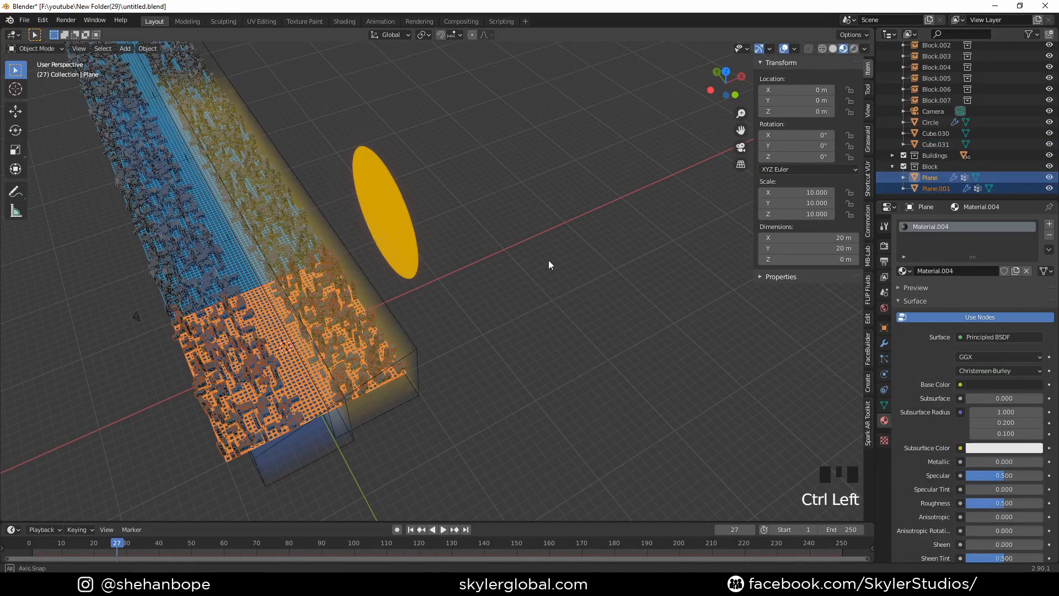
middle_drag(549, 259, 600, 235)
key(g)
key(Escape)
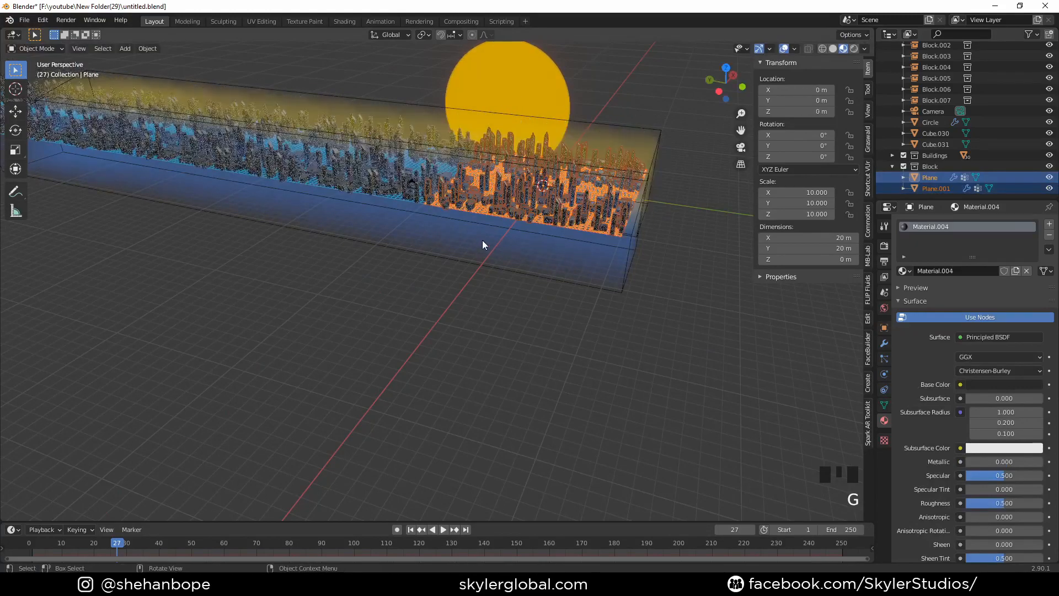
- Go to frame 1 and insert a Location, Rotation & Scale keyframe for both planes
click(33, 546)
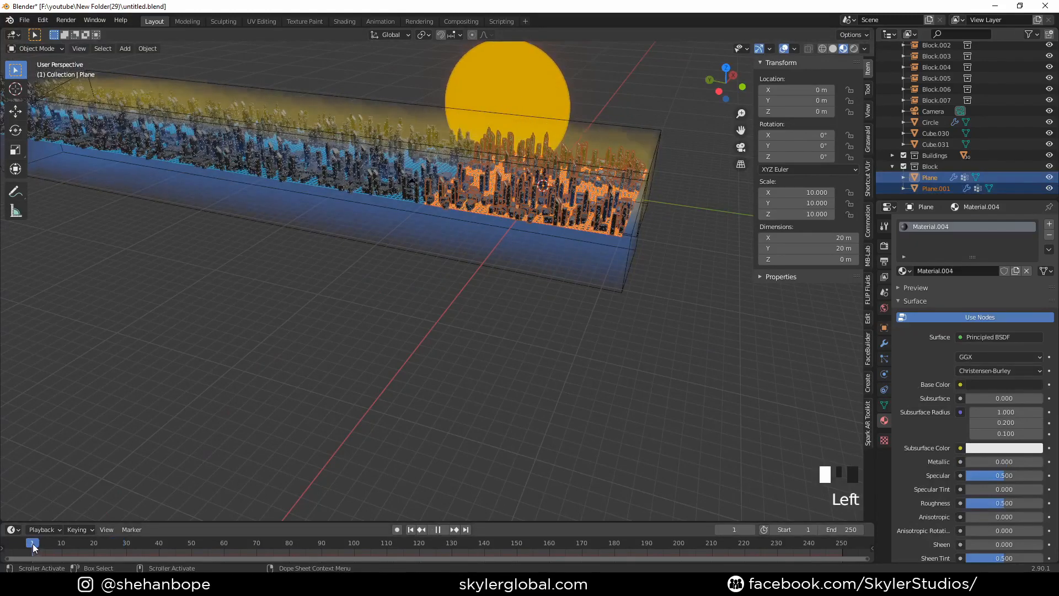
shift+middle_drag(215, 412, 156, 494)
scroll(617, 316, up, 3)
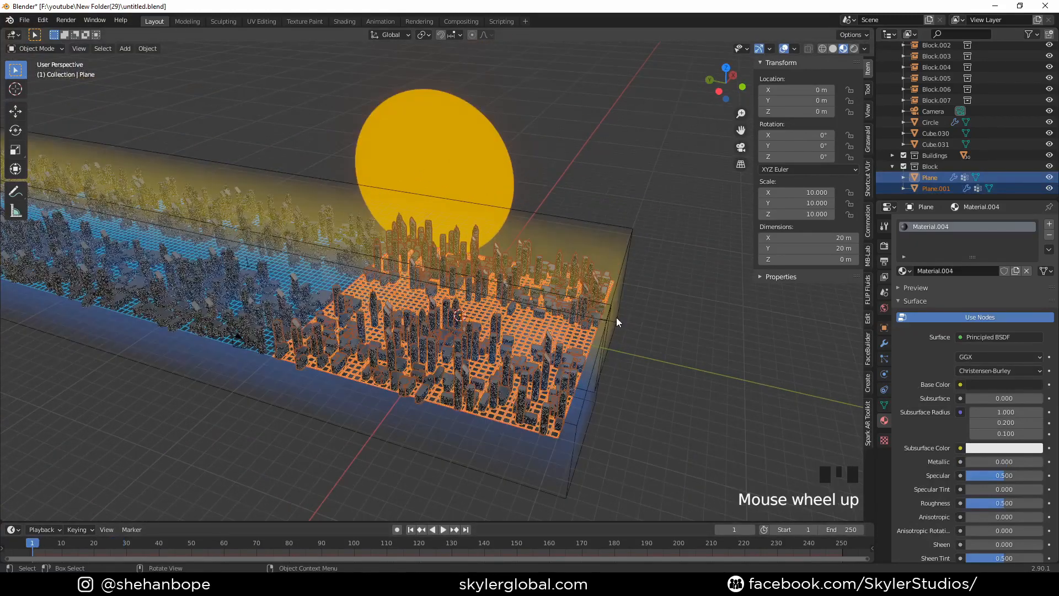
key(i)
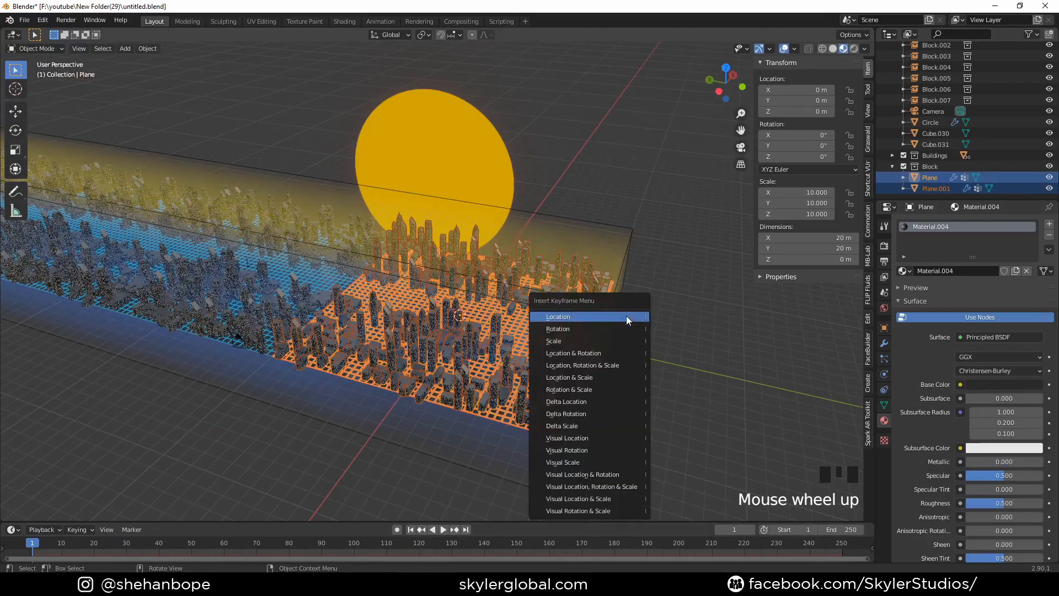
click(614, 364)
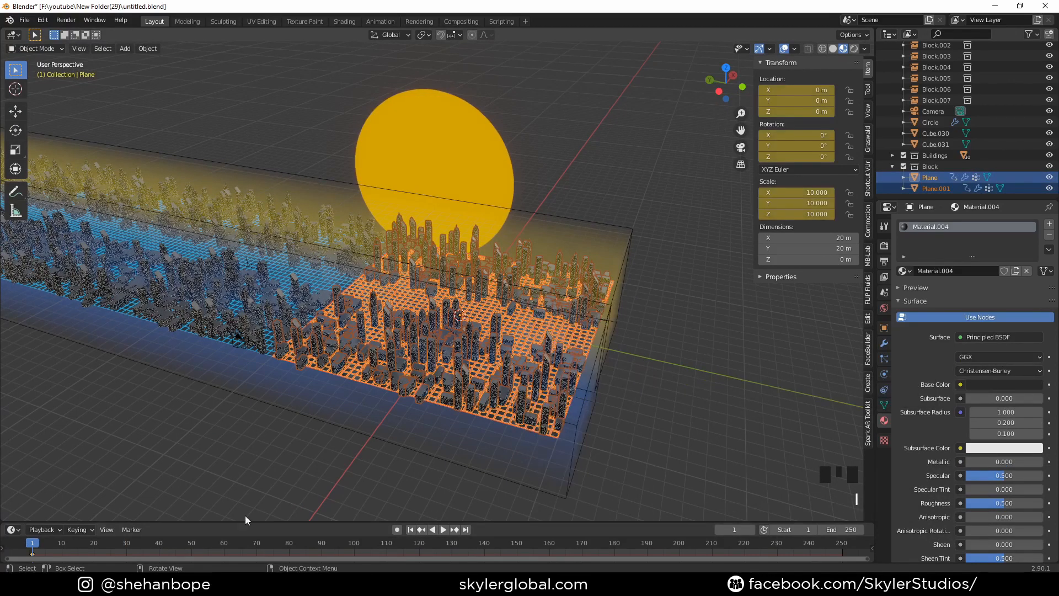
- Move the playhead to frame 121 and set the animation's end frame to 120
drag(406, 541, 422, 545)
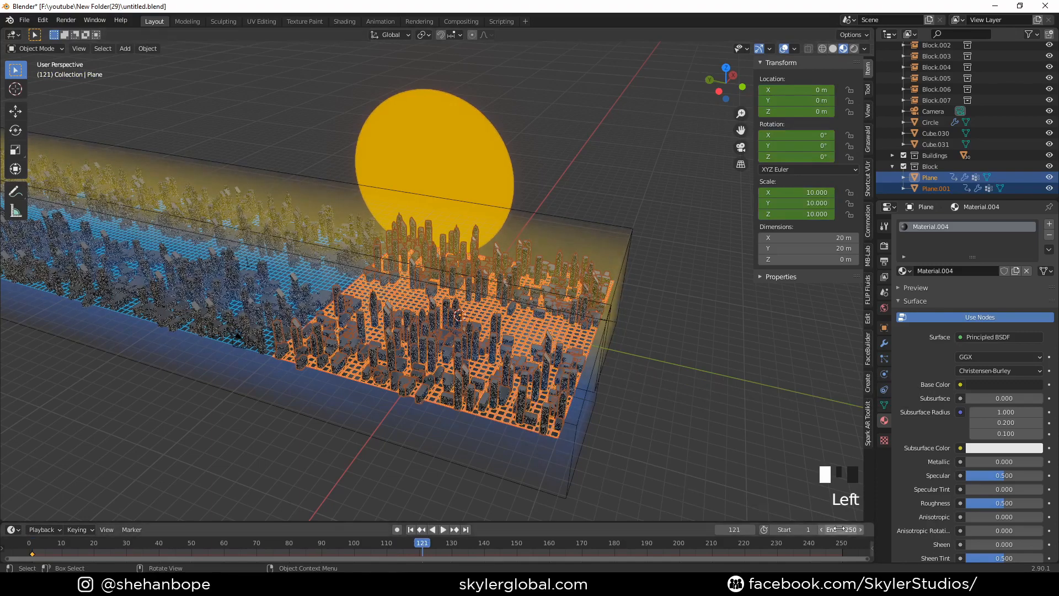
text(0)
key(Return)
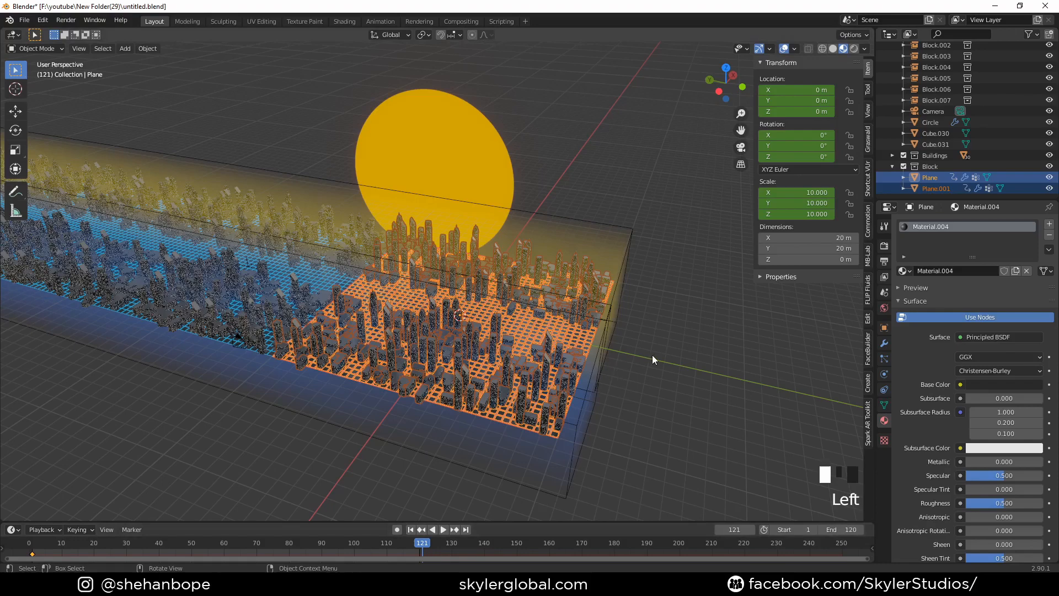
- Set Plane.001's Y location to -20 m and keyframe its location at frame 121
double_click(802, 103)
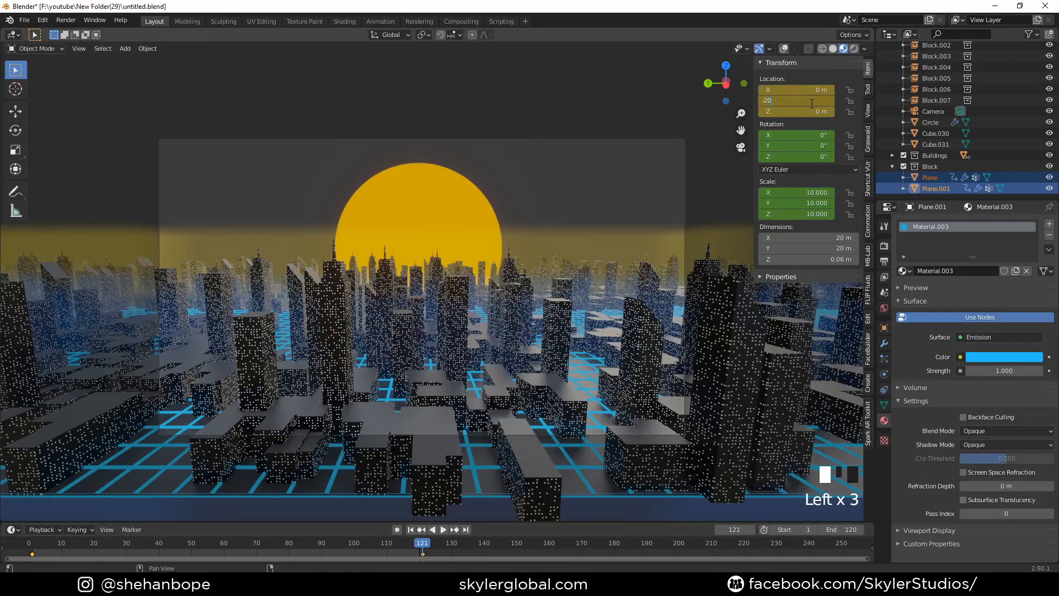
click(811, 103)
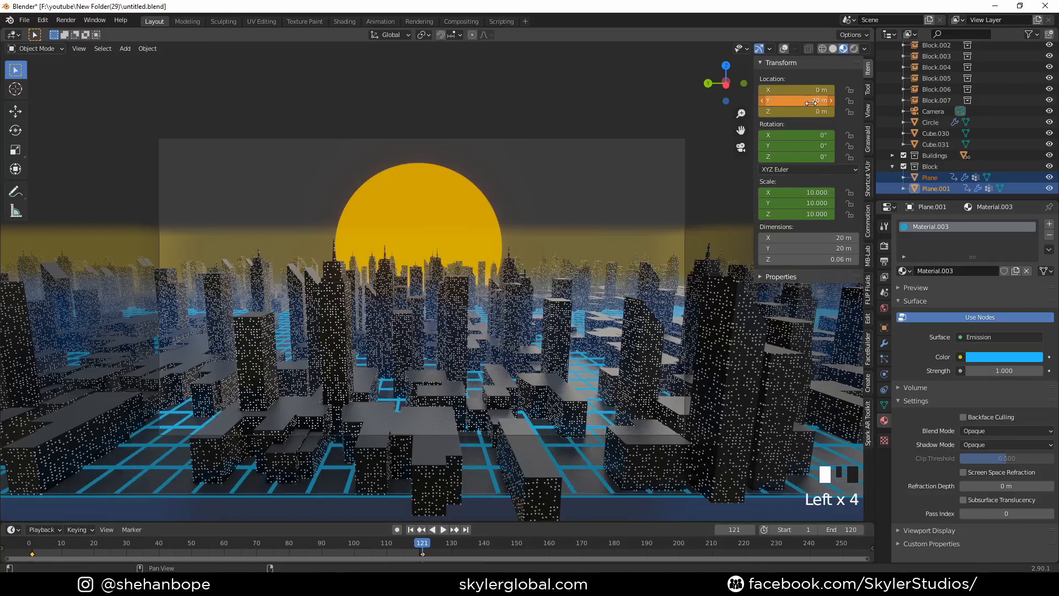
right_click(811, 103)
click(810, 103)
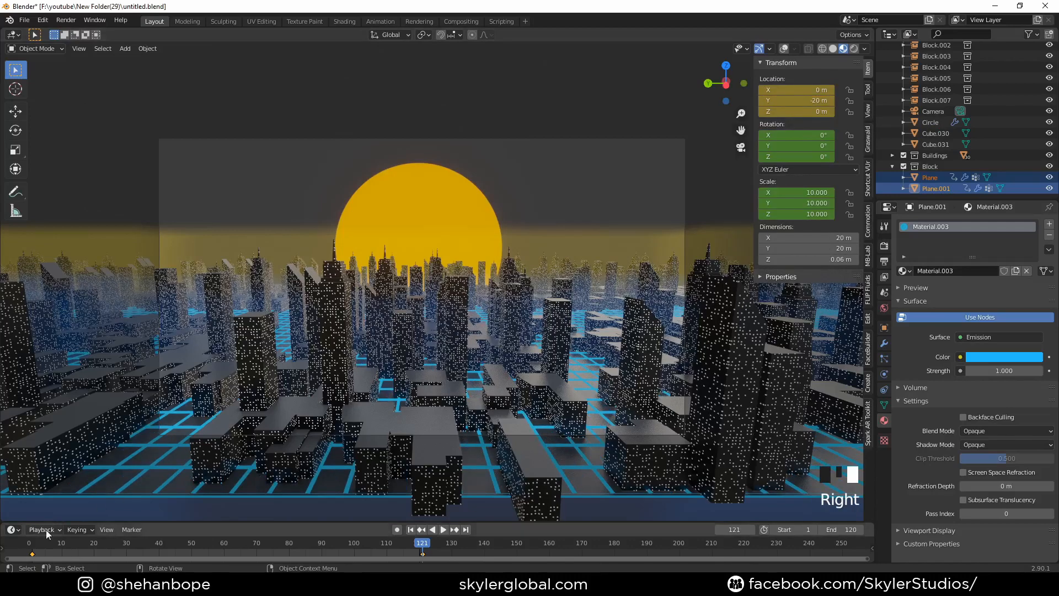
- Play and scrub the animation between frames 1 and 121 to check the movement through the city
click(33, 546)
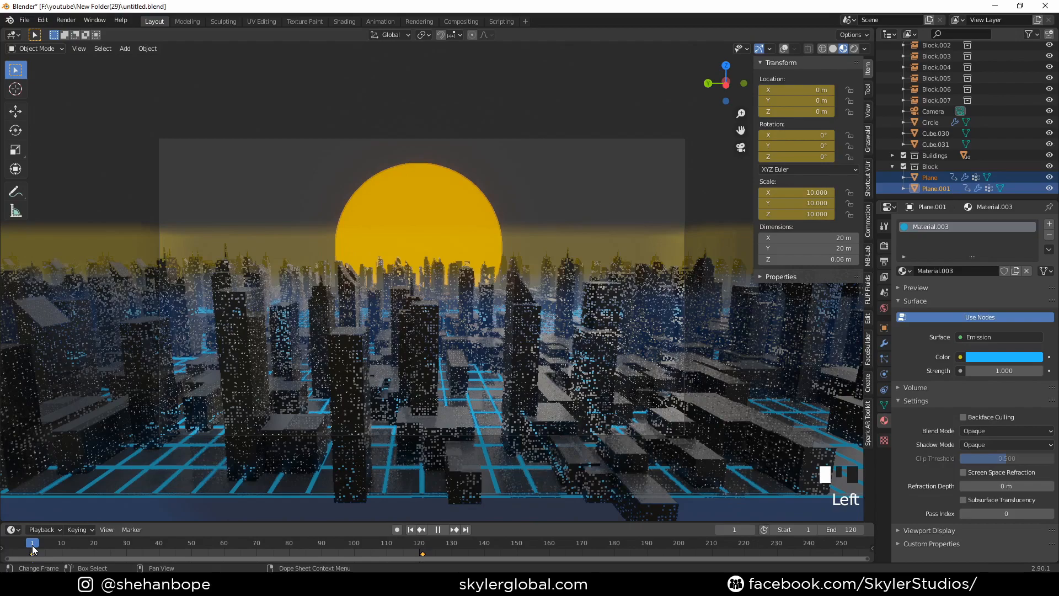
key(space)
click(422, 547)
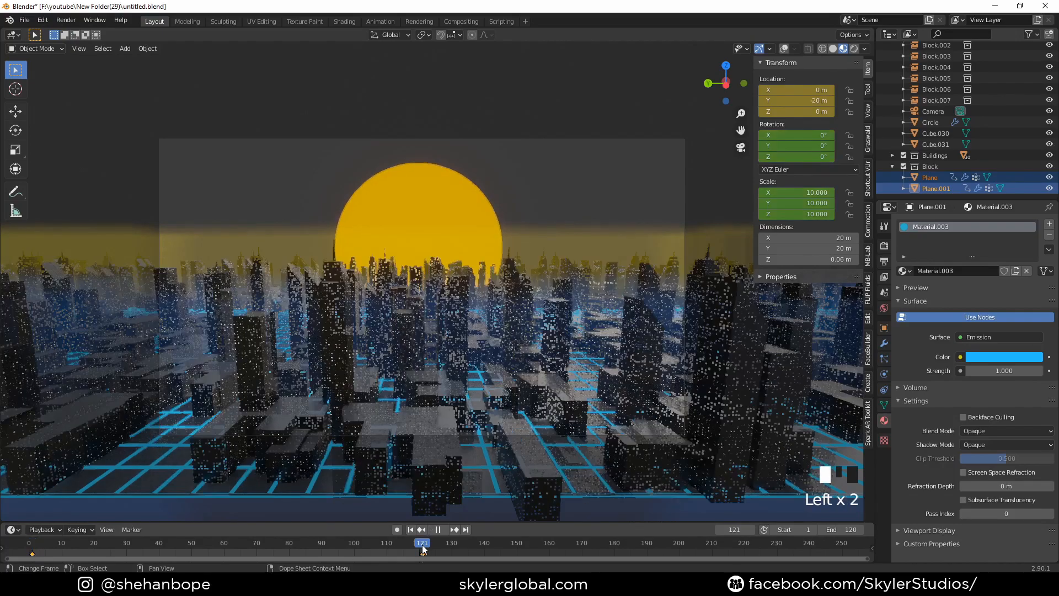
drag(423, 548, 33, 545)
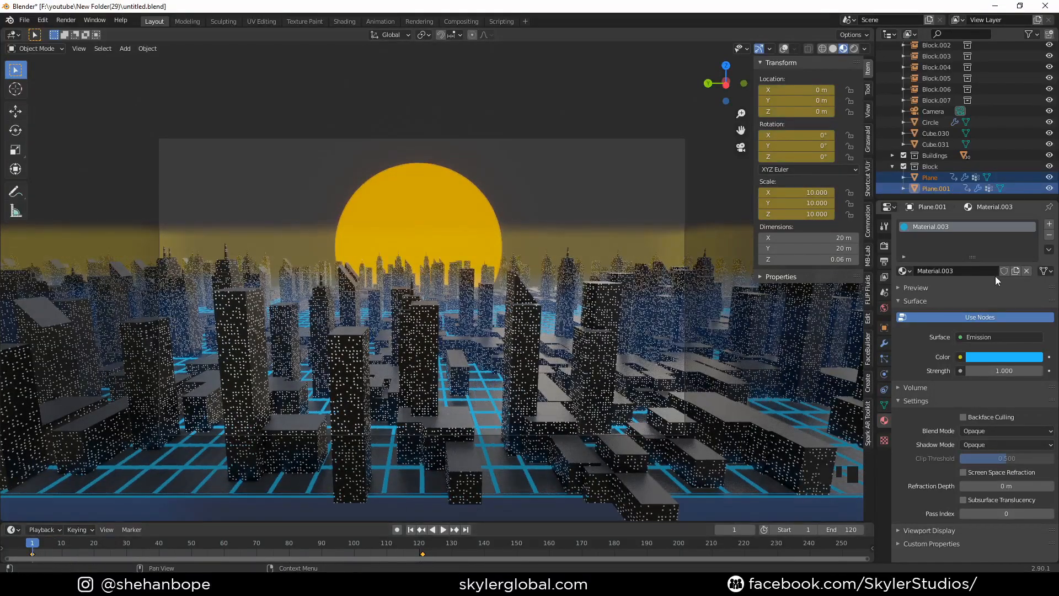
click(422, 547)
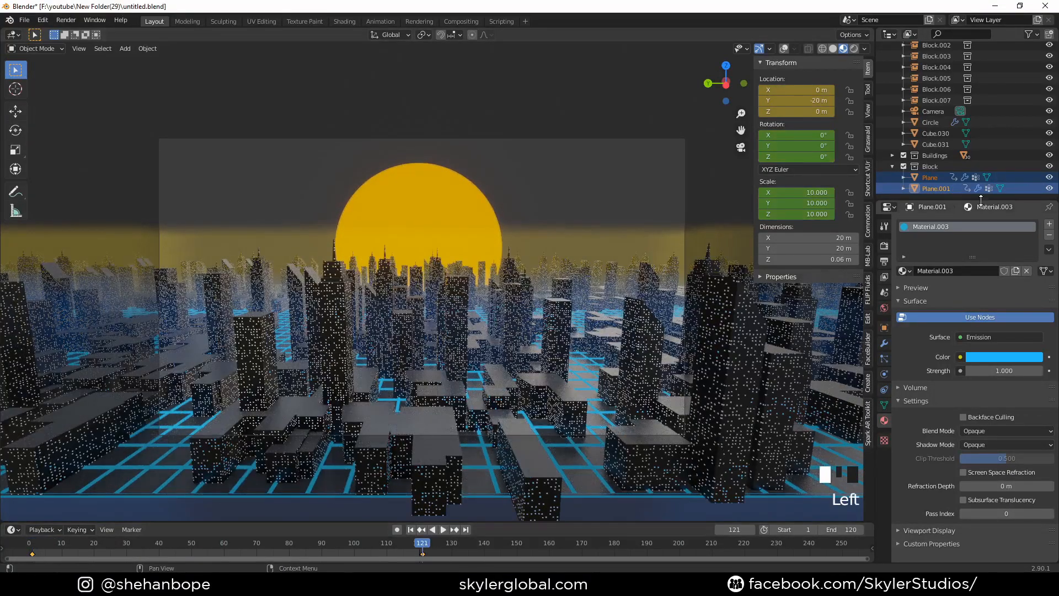
click(948, 189)
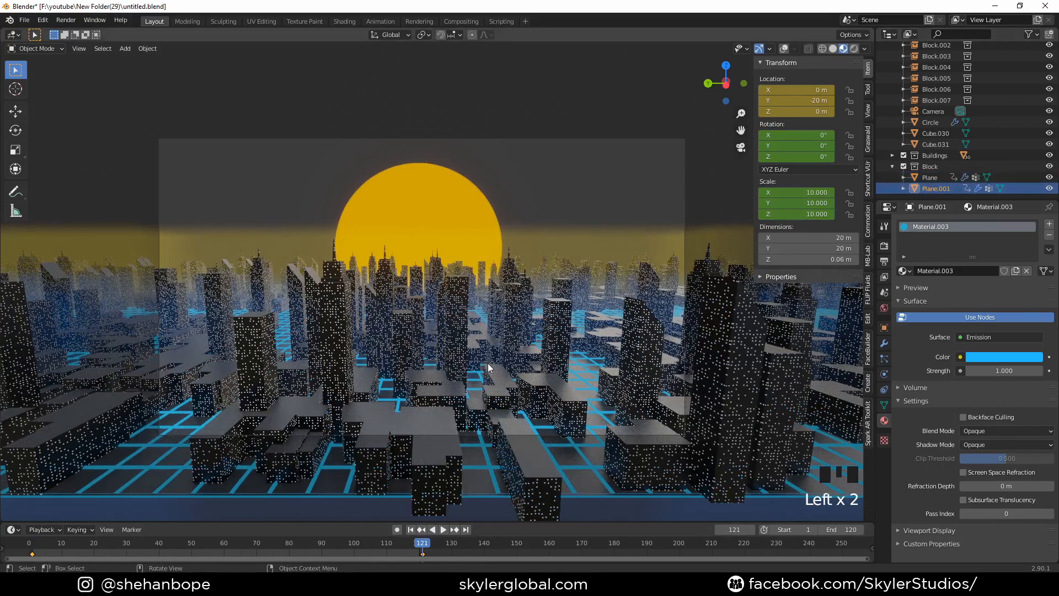
key(g)
right_click(494, 334)
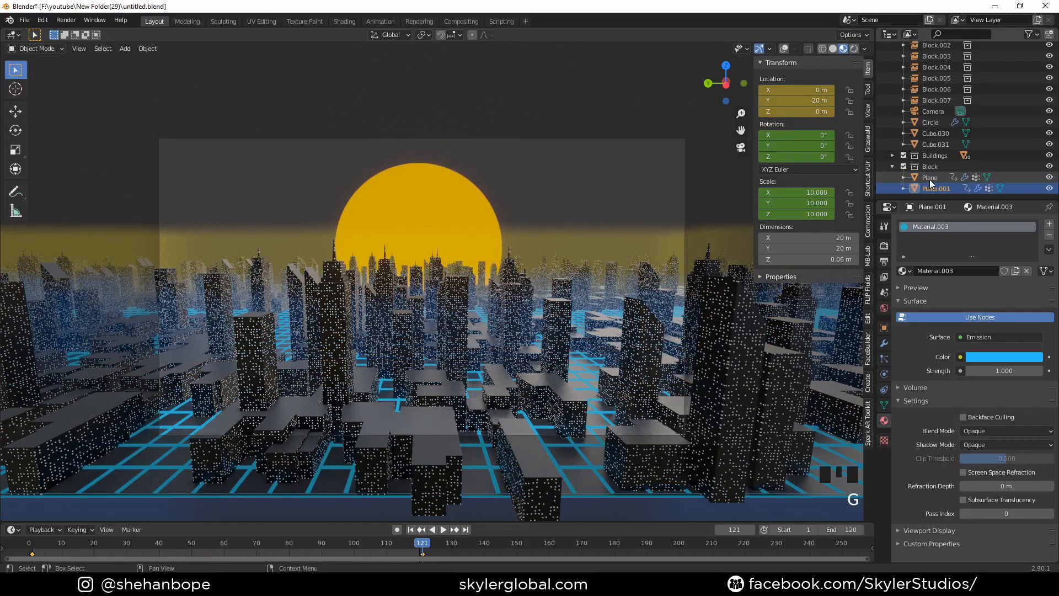
- Select the Plane object, set its Y location to -20 m and keyframe its location at frame 121
click(931, 178)
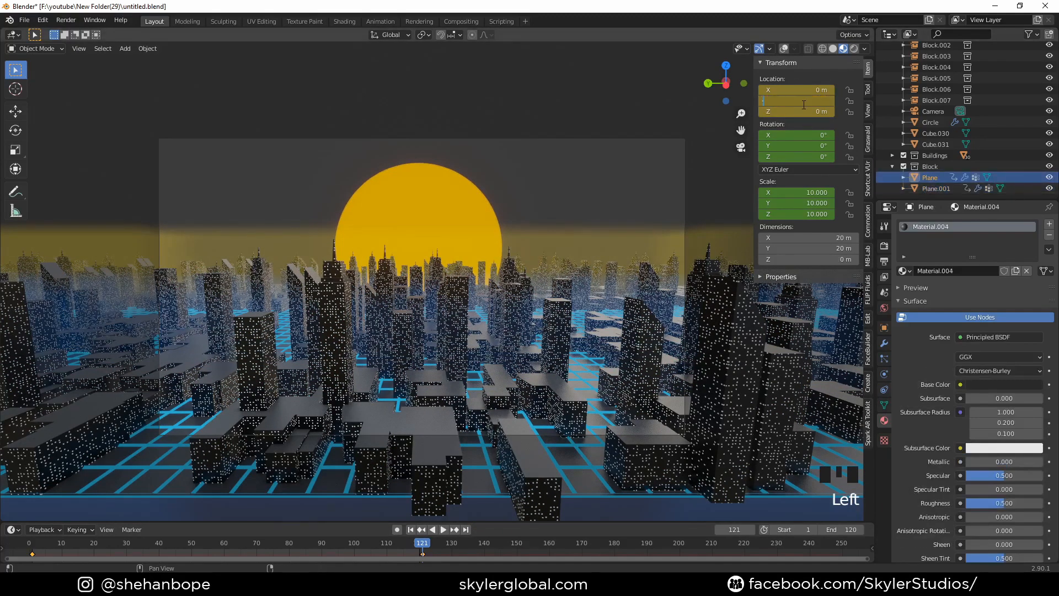
key(Return)
right_drag(803, 105, 801, 107)
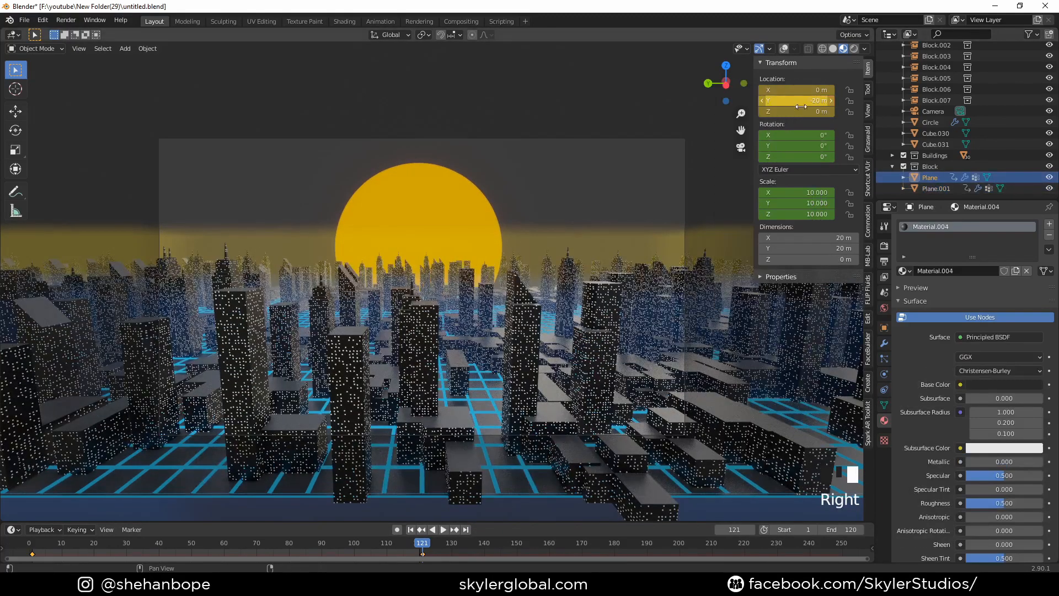
- Compare frames 1 and 121, play the animation from frame 1 and view it in Rendered shading
drag(34, 546, 389, 550)
click(423, 548)
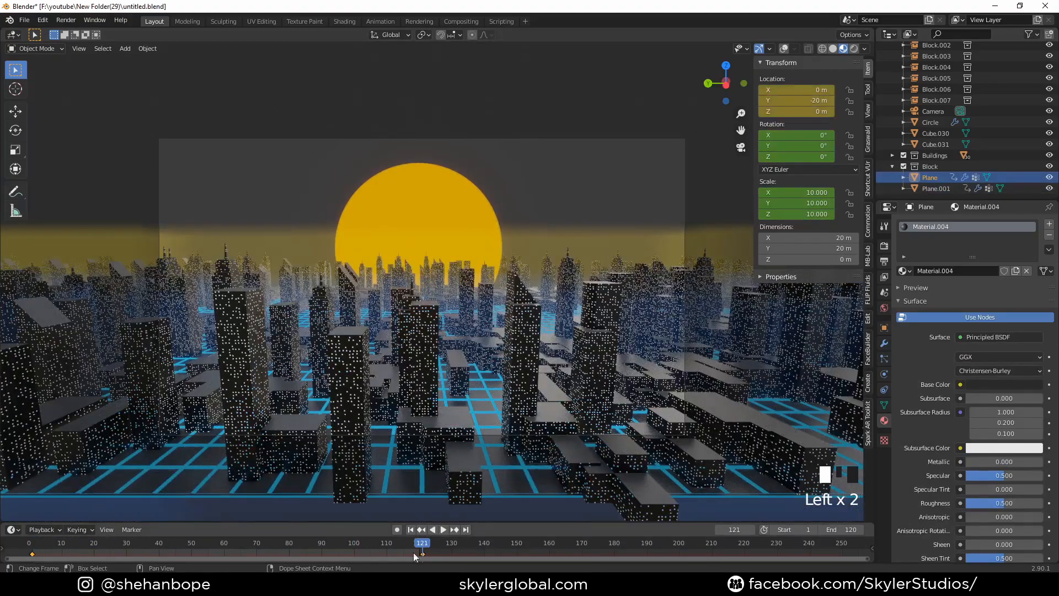
click(33, 546)
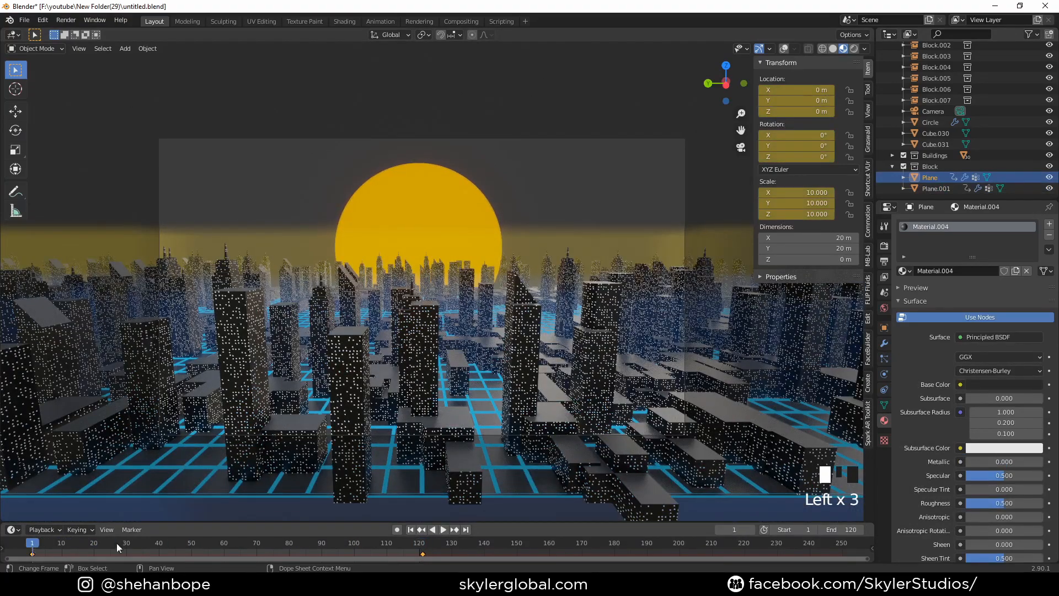
key(space)
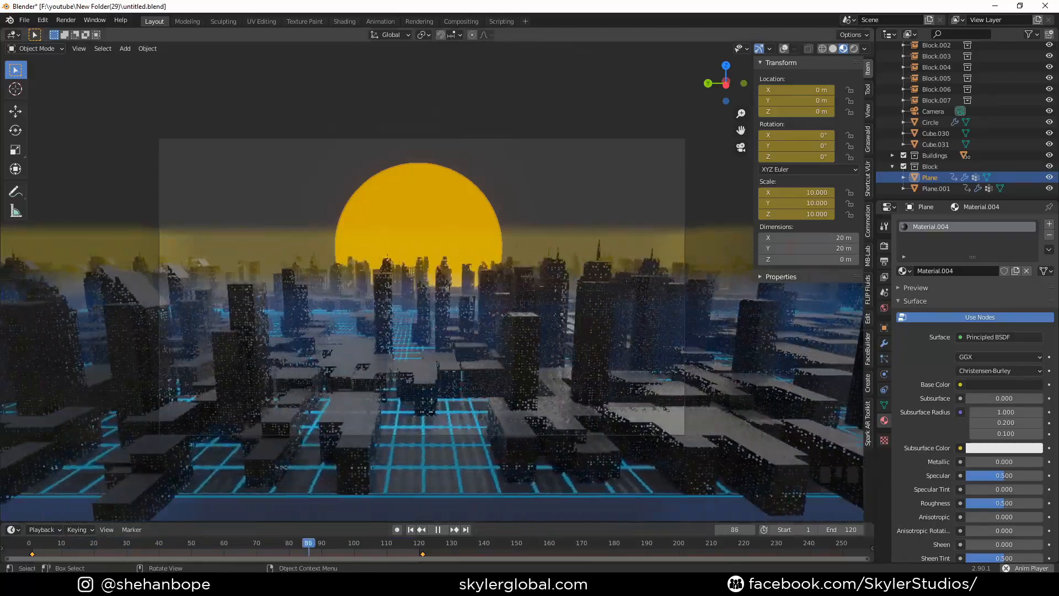
click(856, 48)
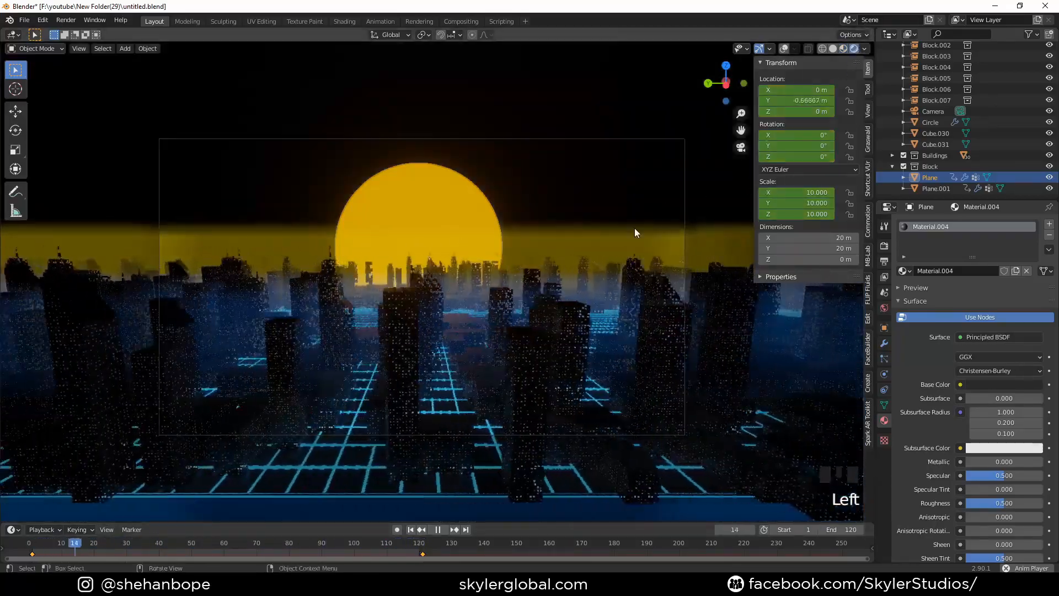